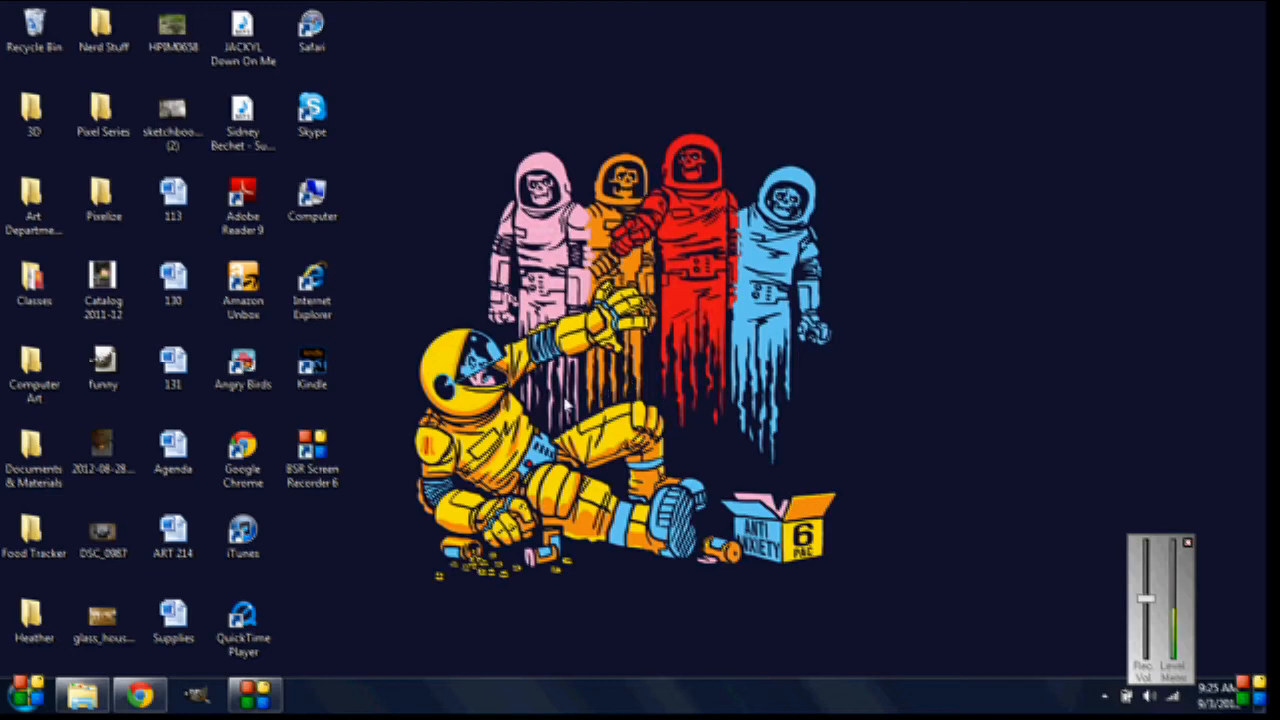
Close the existing Chrome window and open the bookmarked Computer Art blog in a new maximized window.
right_click(148, 703)
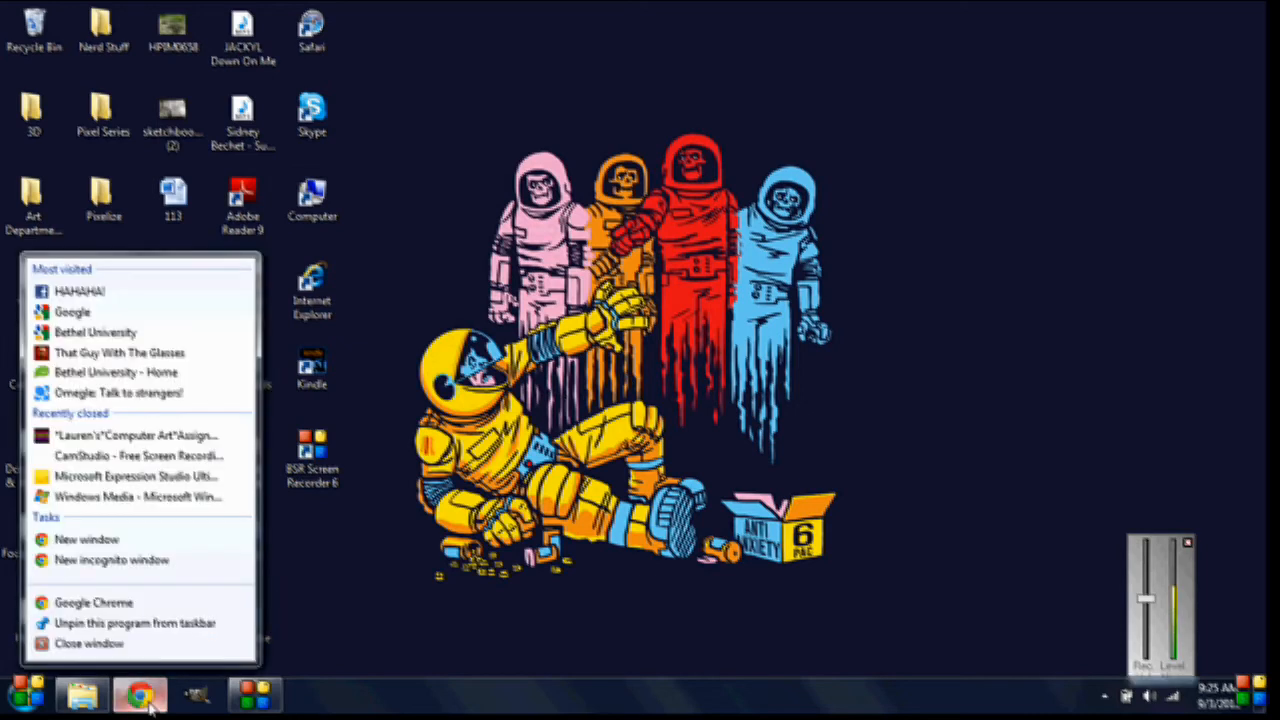
left_click(129, 646)
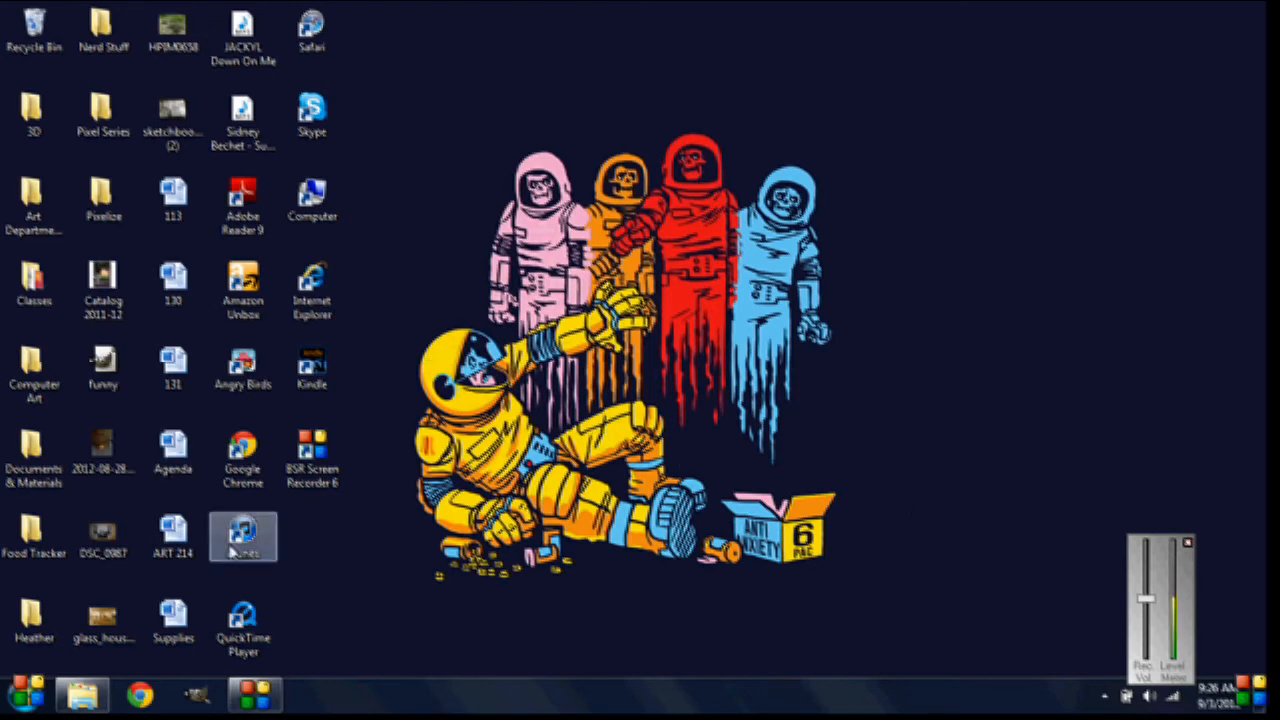
left_click(140, 697)
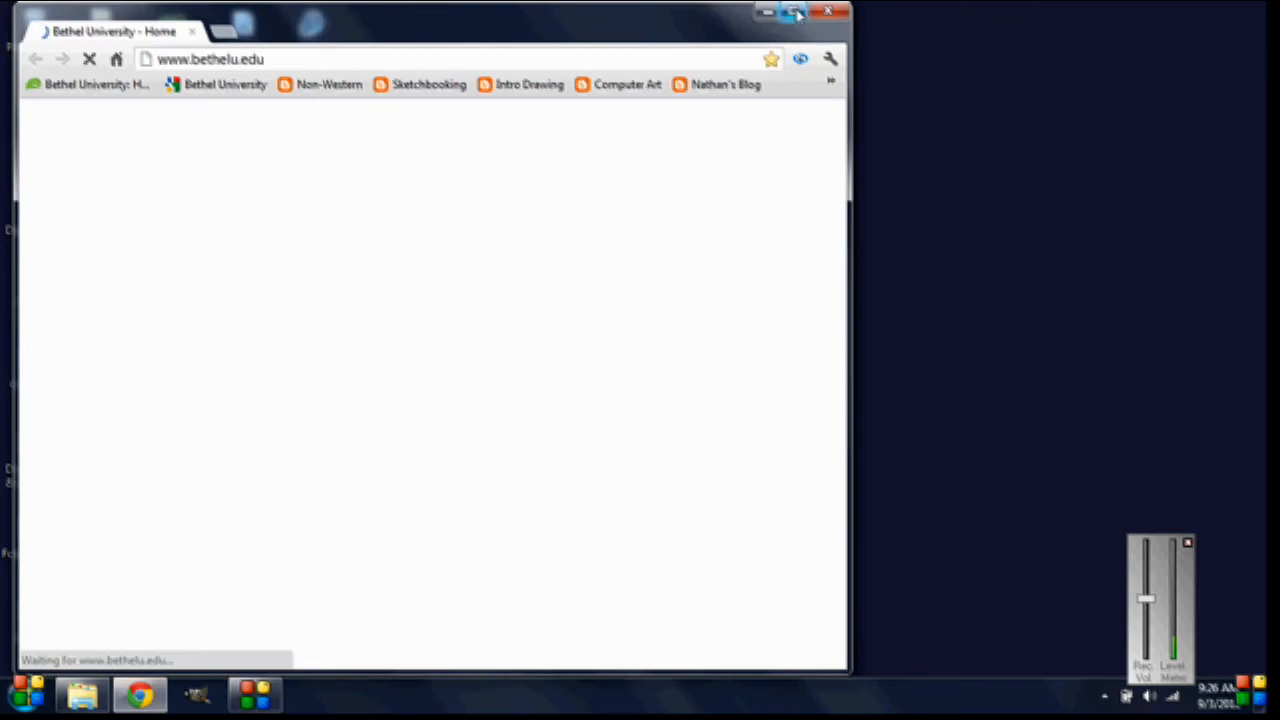
left_click(792, 11)
left_click(586, 66)
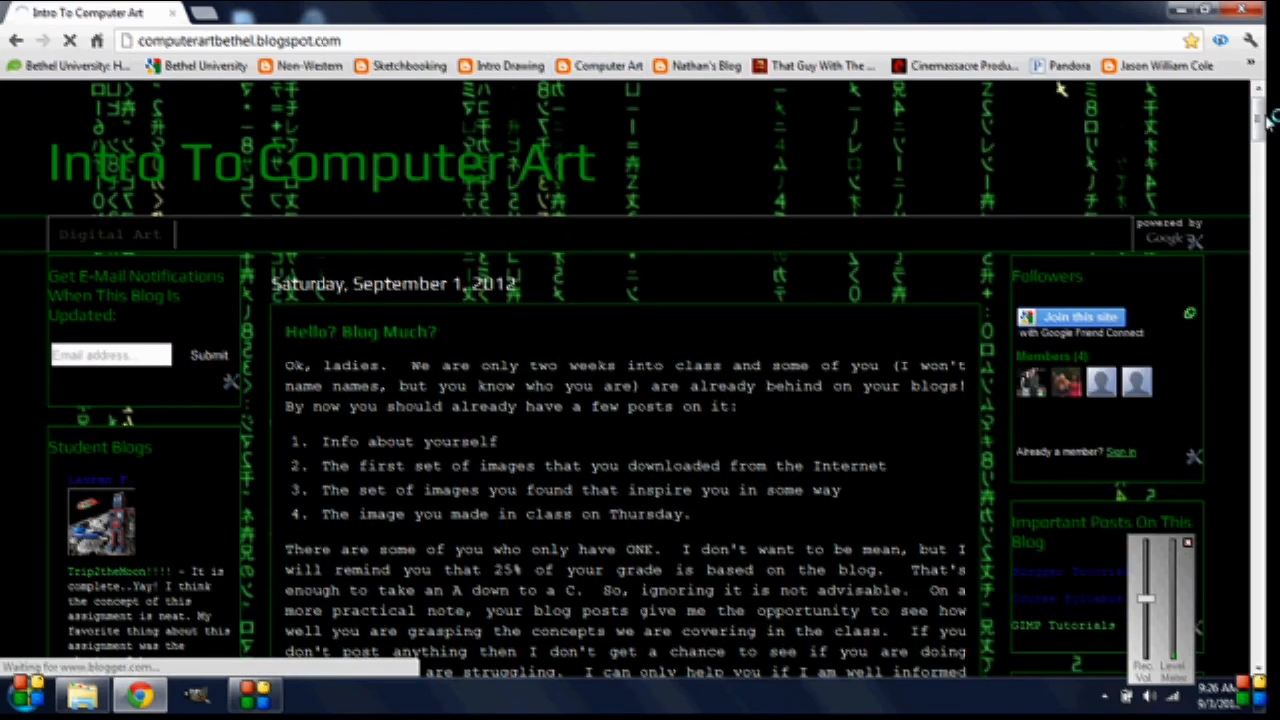
Look through the toy images in the blog's "Images for Class August 30" post and close the browser.
left_click_drag(1266, 118, 1266, 388)
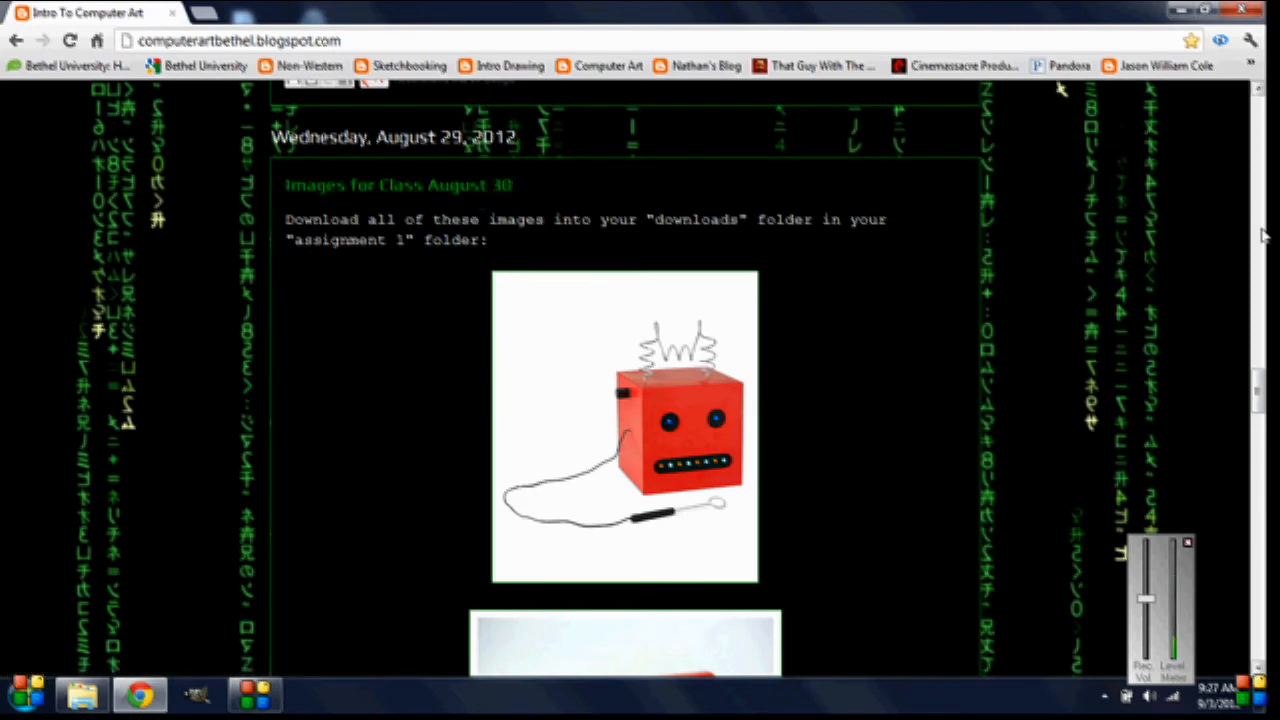
left_click_drag(1262, 398, 1266, 405)
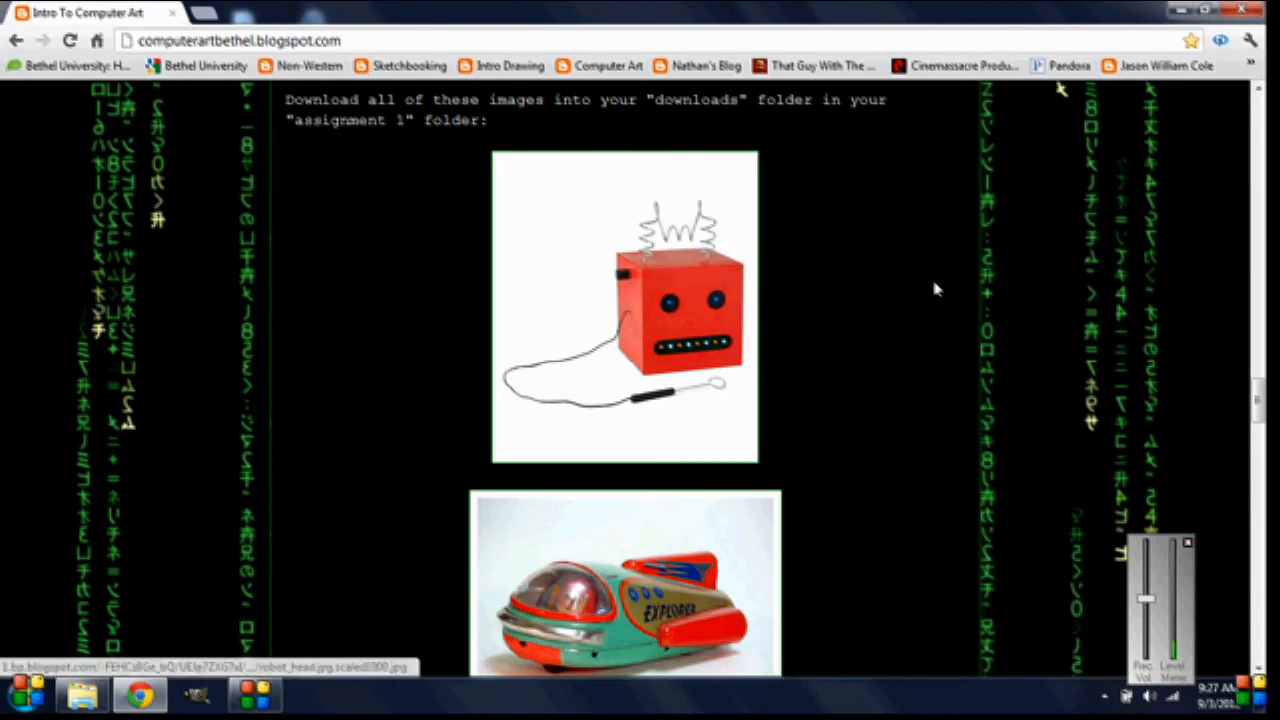
left_click_drag(1258, 403, 1264, 270)
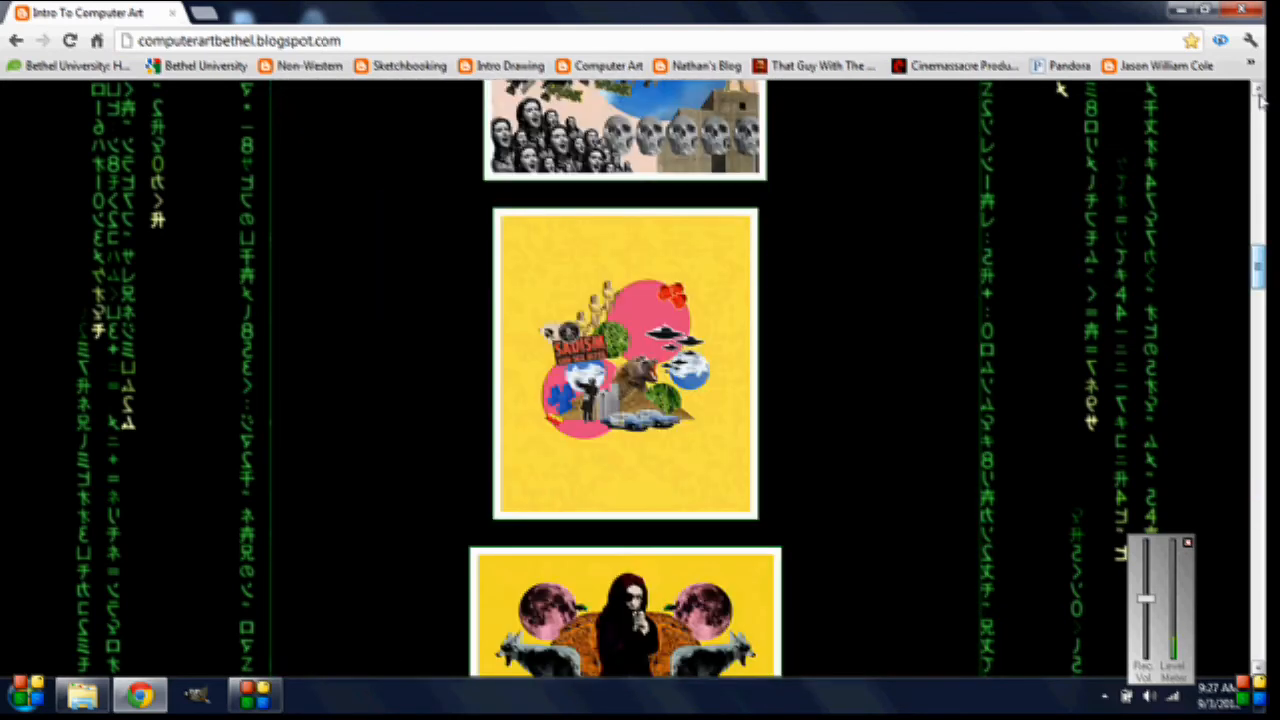
left_click(1243, 9)
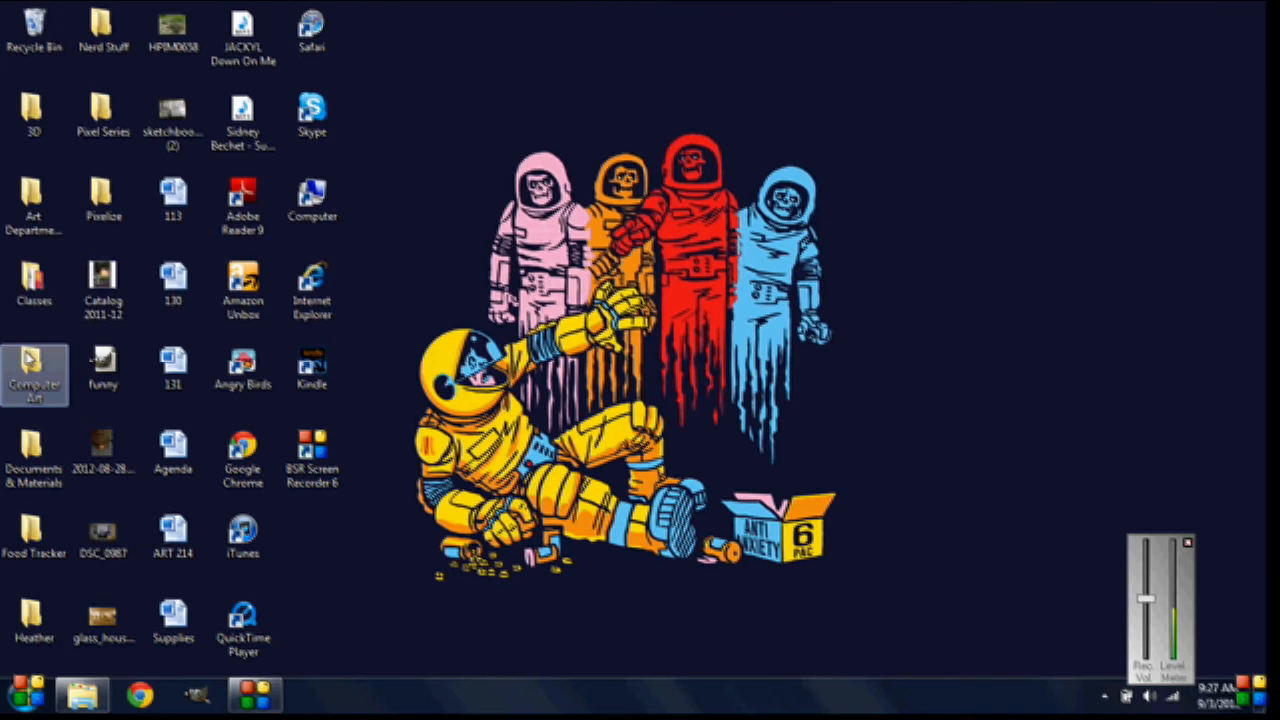
double_click(30, 358)
double_click(520, 335)
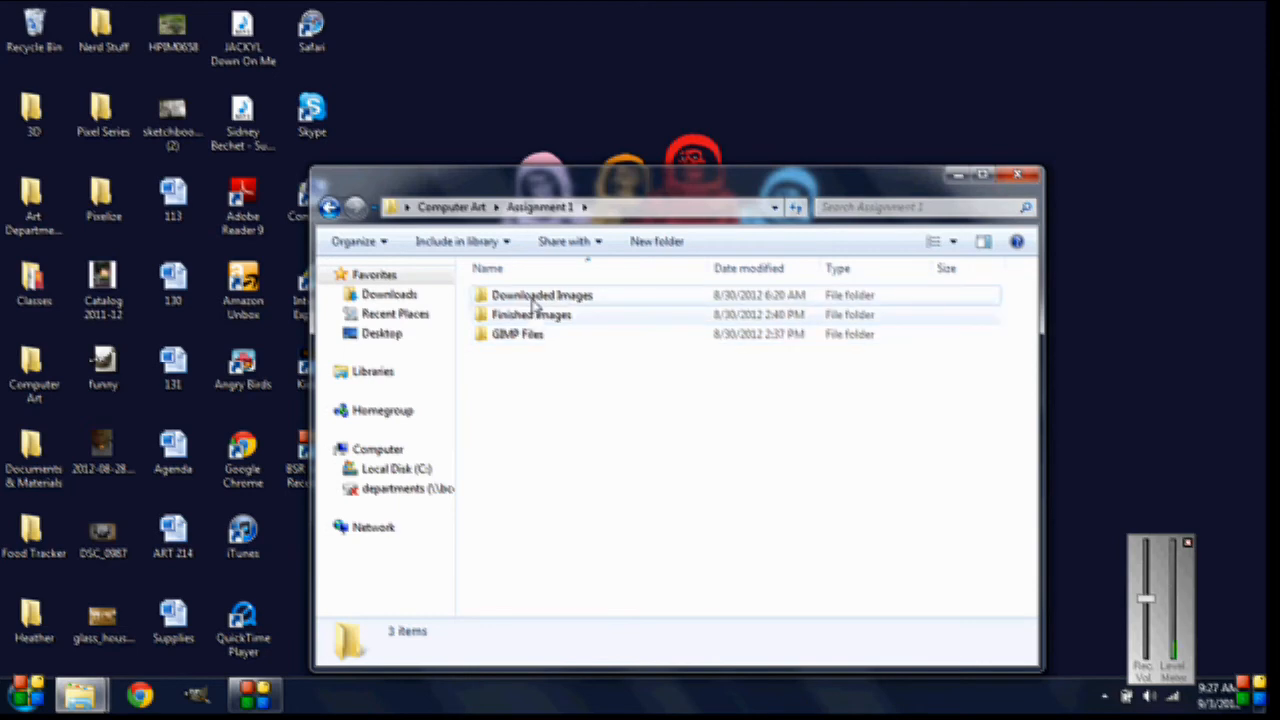
double_click(535, 298)
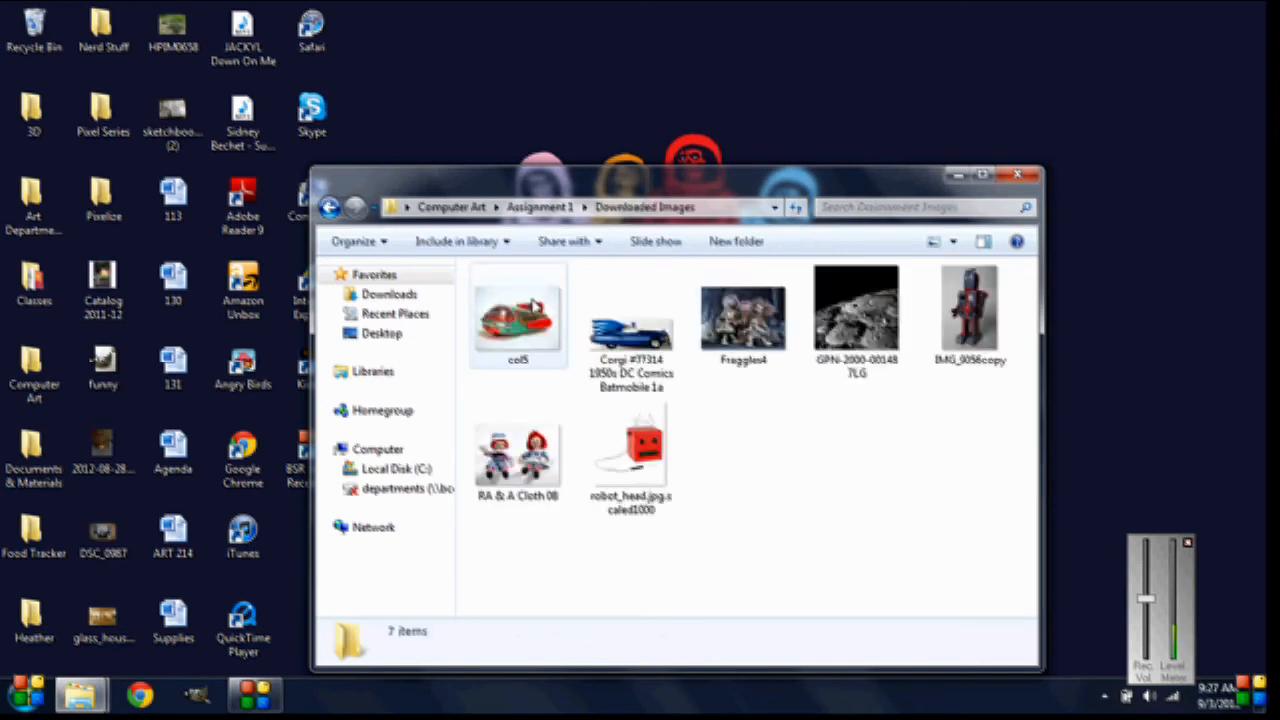
left_click(867, 312)
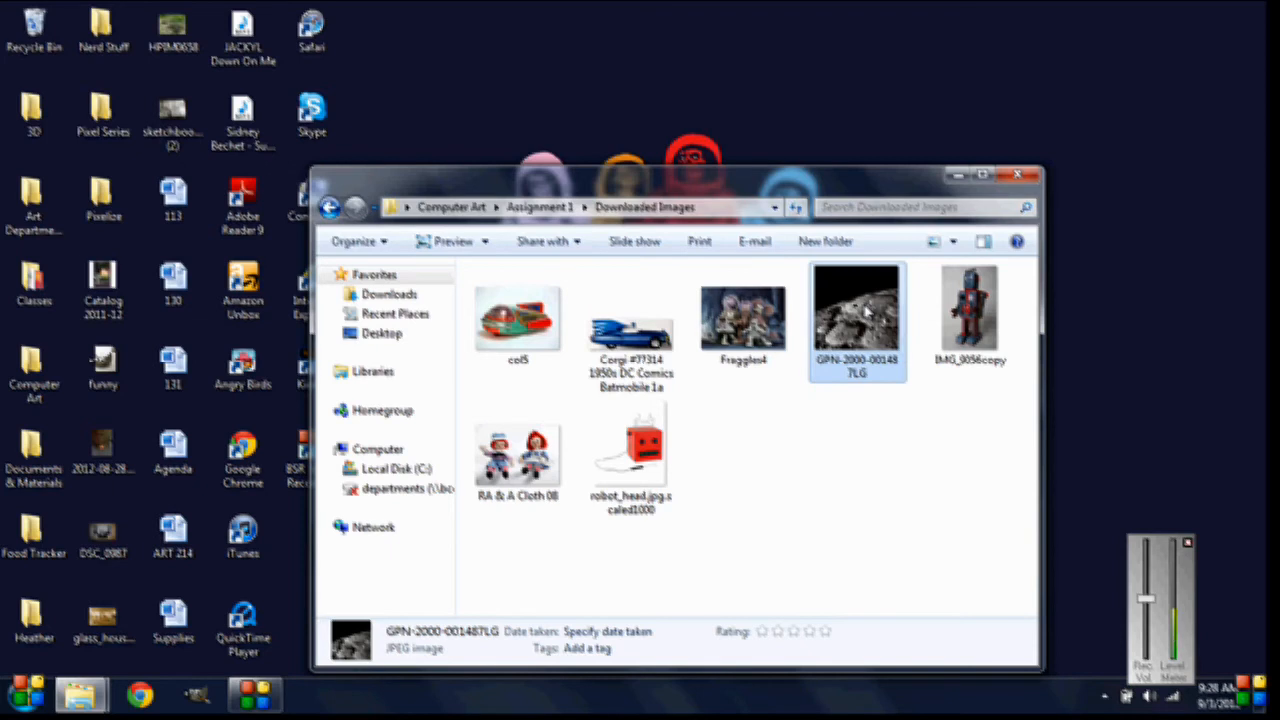
right_click(861, 313)
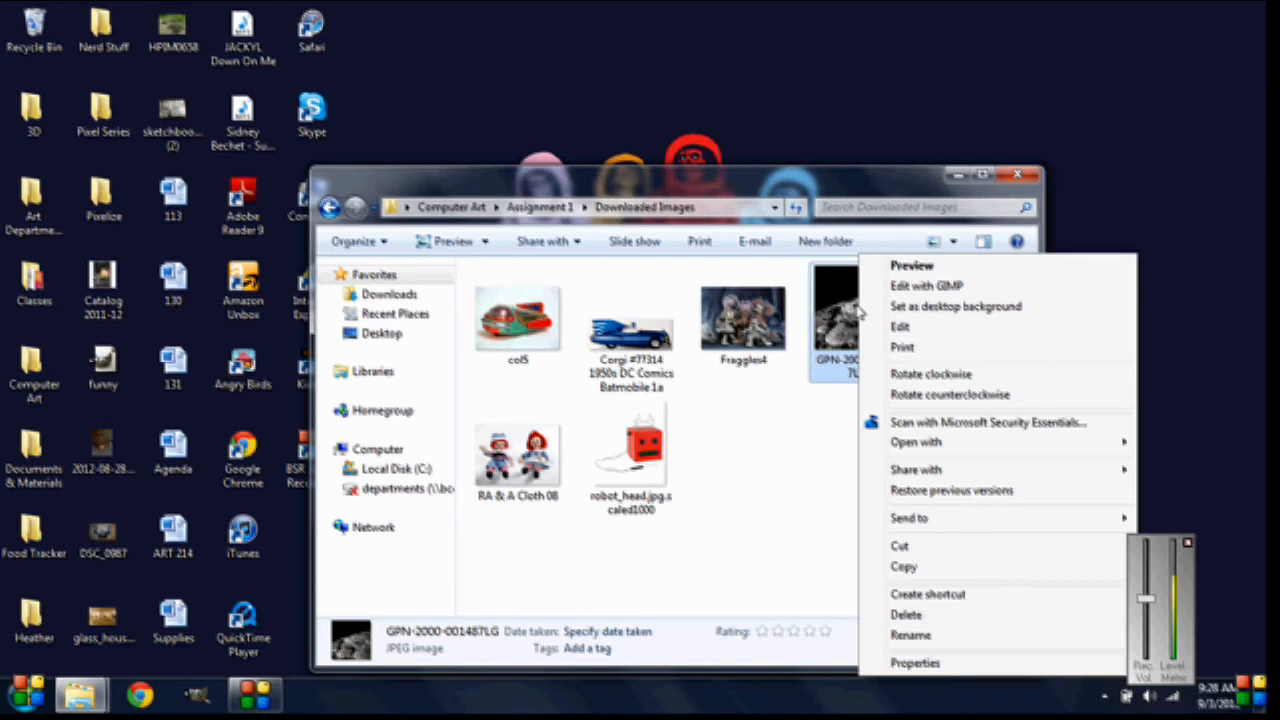
left_click(922, 288)
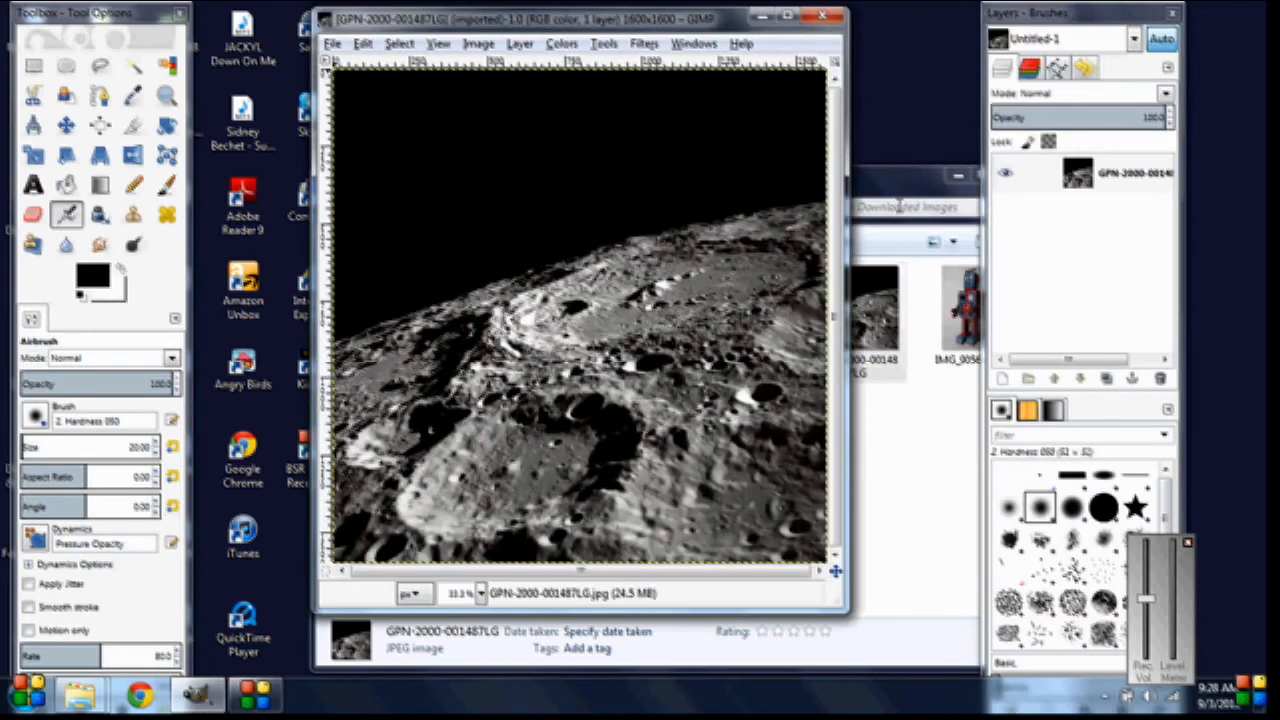
Rearrange the layers dock, moon image window and toolbox so they sit side by side without overlapping.
left_click_drag(1060, 12, 1139, 13)
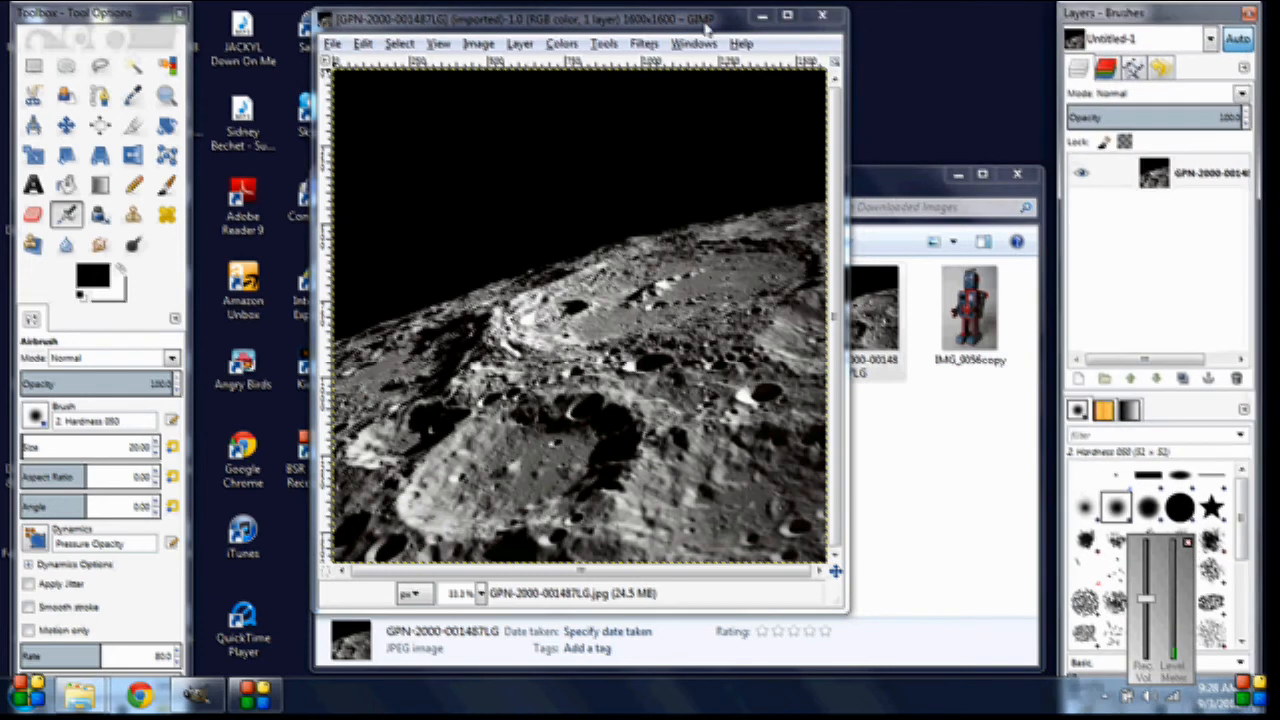
left_click_drag(614, 22, 697, 20)
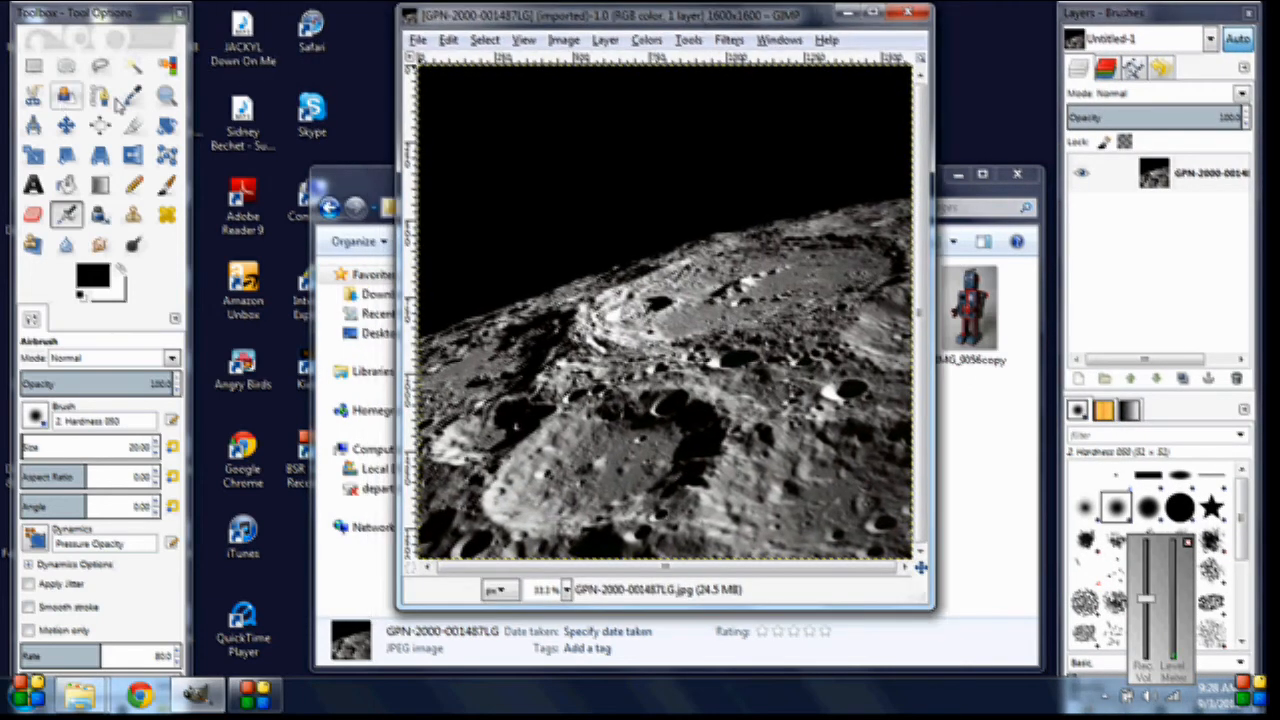
left_click(125, 14)
left_click_drag(125, 14, 157, 14)
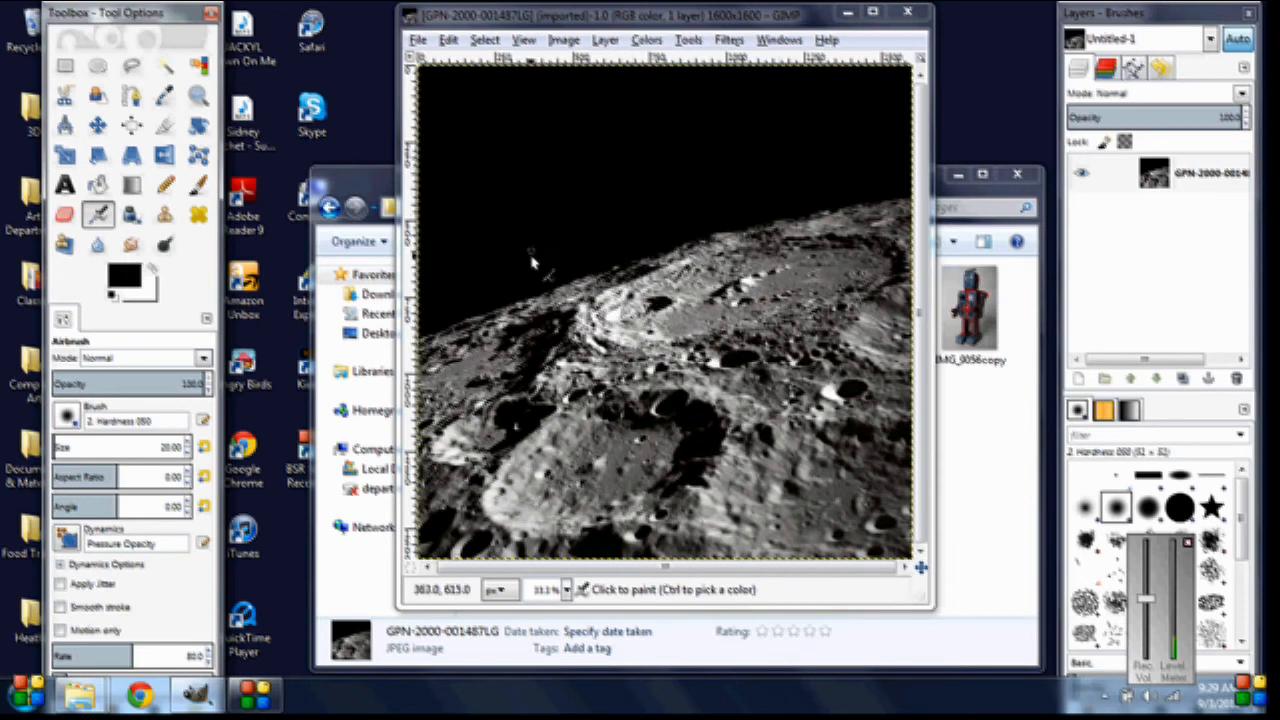
Open the toy spaceship image col5 from the Downloaded Images folder in GIMP, minimize the folder and reposition the image window and toolbox.
left_click(970, 199)
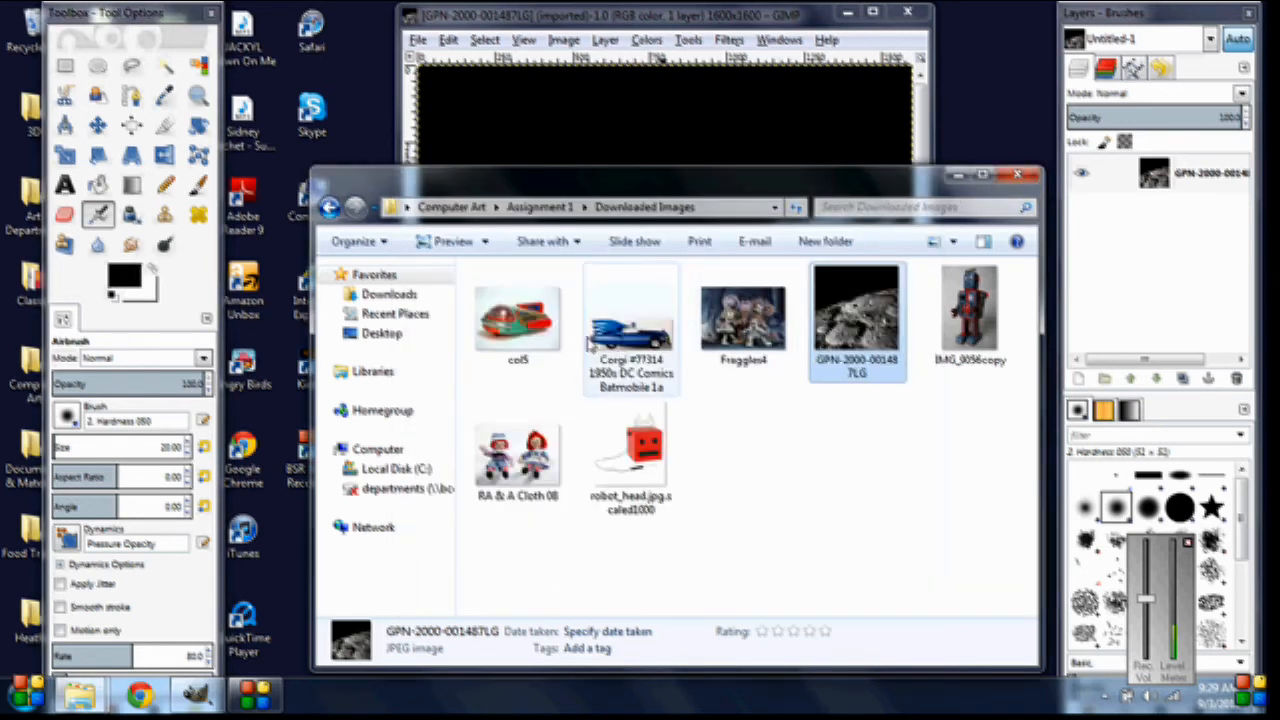
left_click(522, 331)
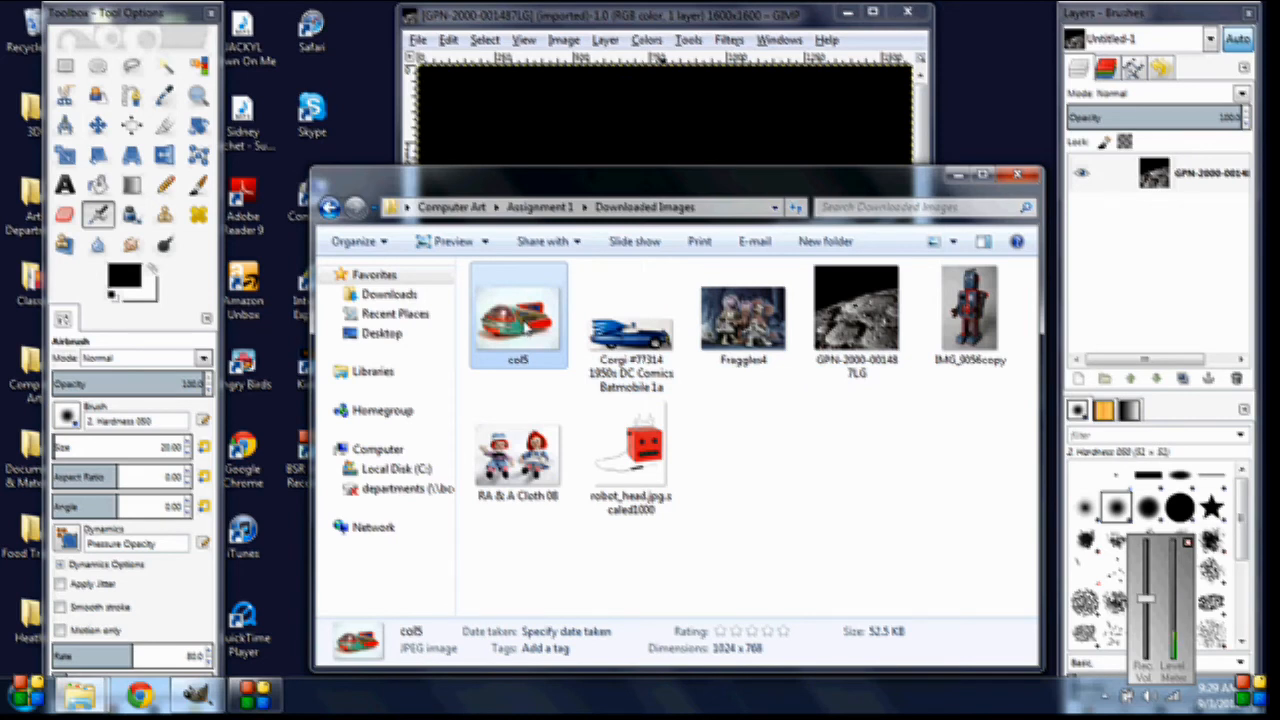
right_click(522, 318)
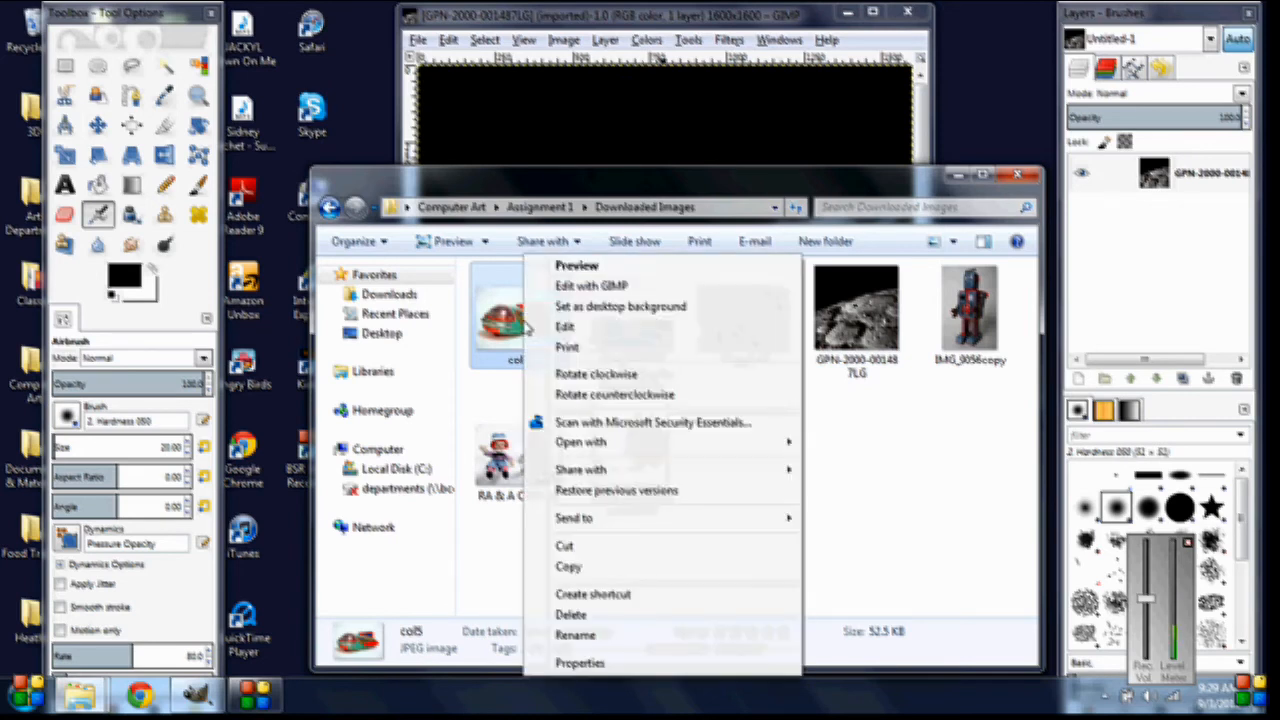
left_click(605, 285)
left_click(960, 176)
left_click_drag(587, 104, 752, 86)
left_click_drag(133, 16, 100, 16)
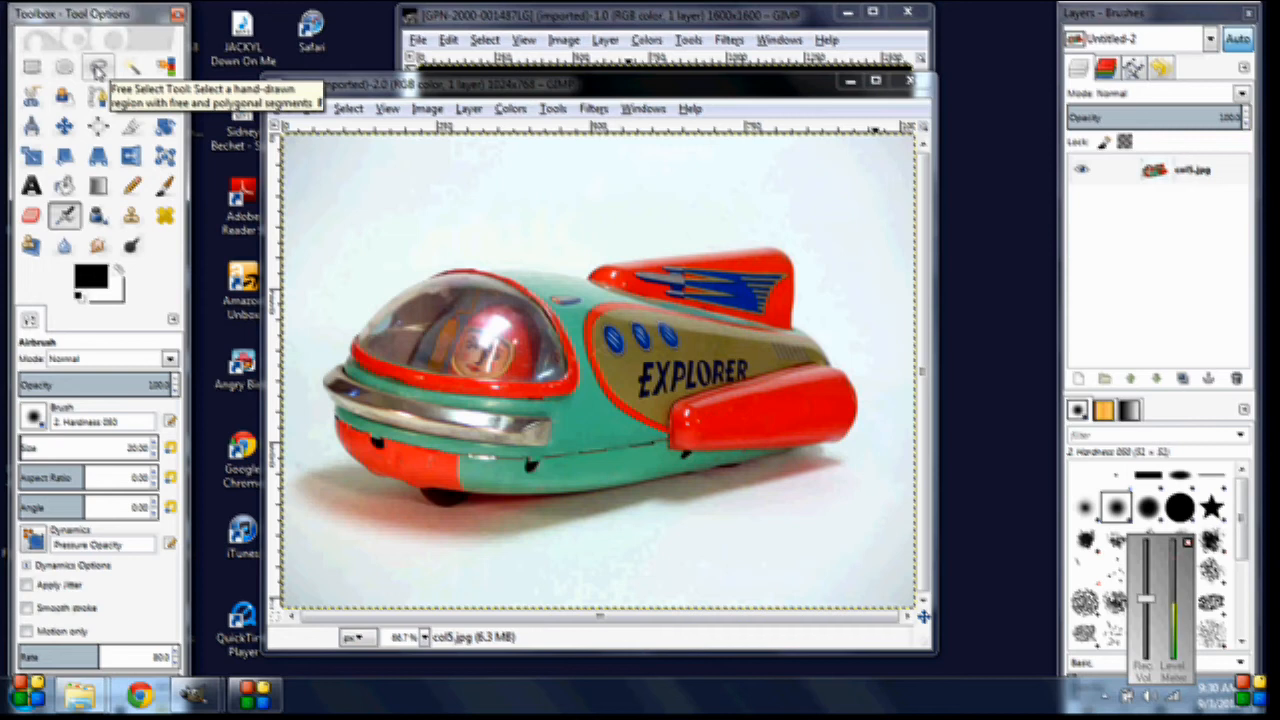
Trace a freehand selection around the outline of the toy spaceship with the Free Select tool.
left_click(98, 68)
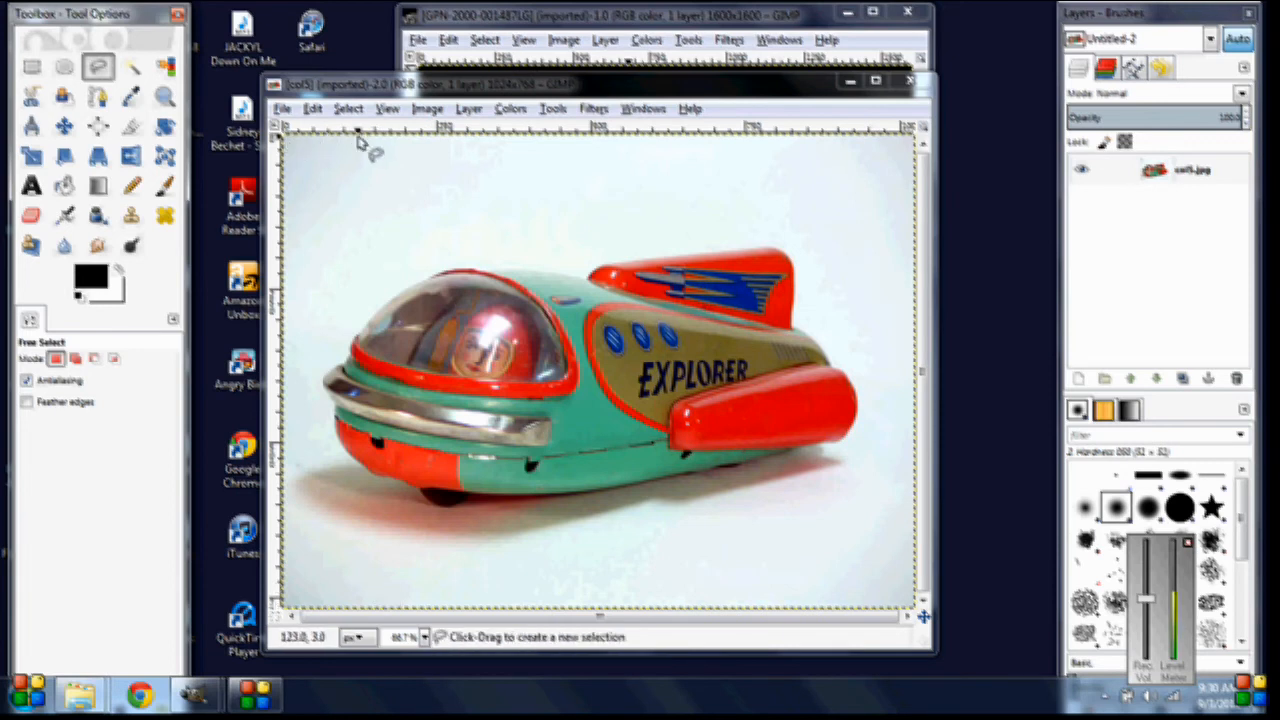
left_click(313, 109)
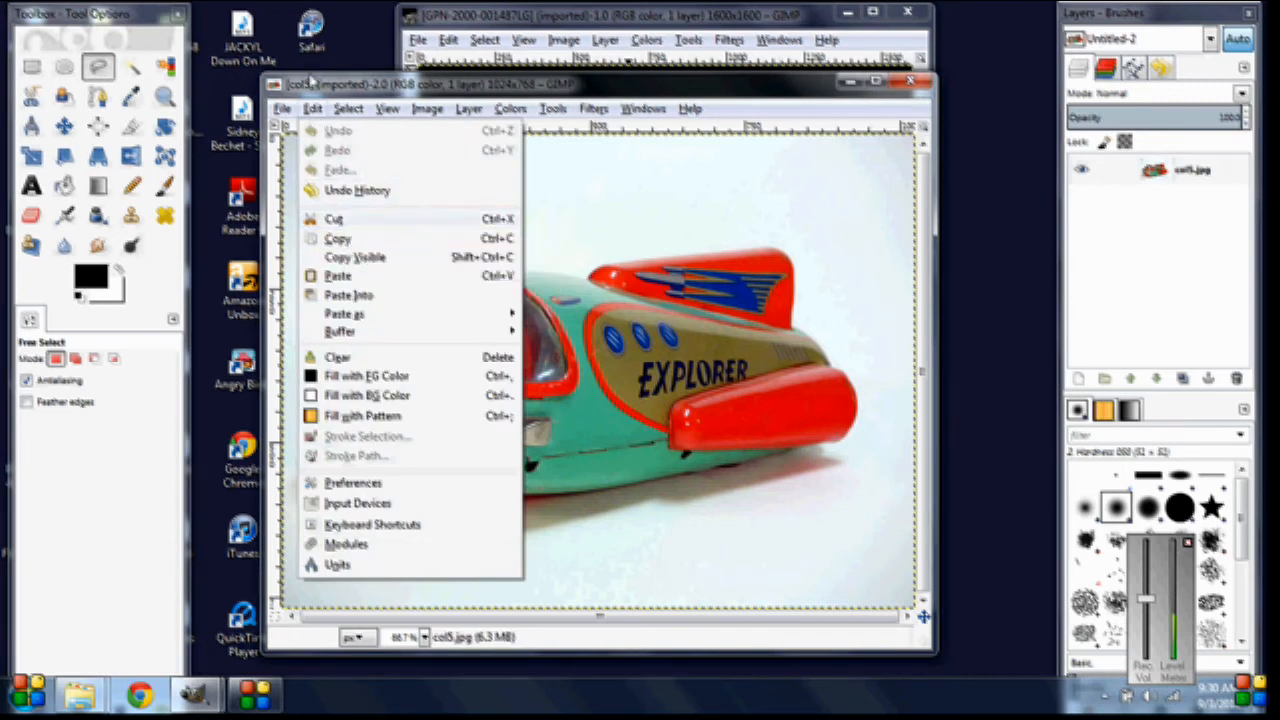
left_click(316, 109)
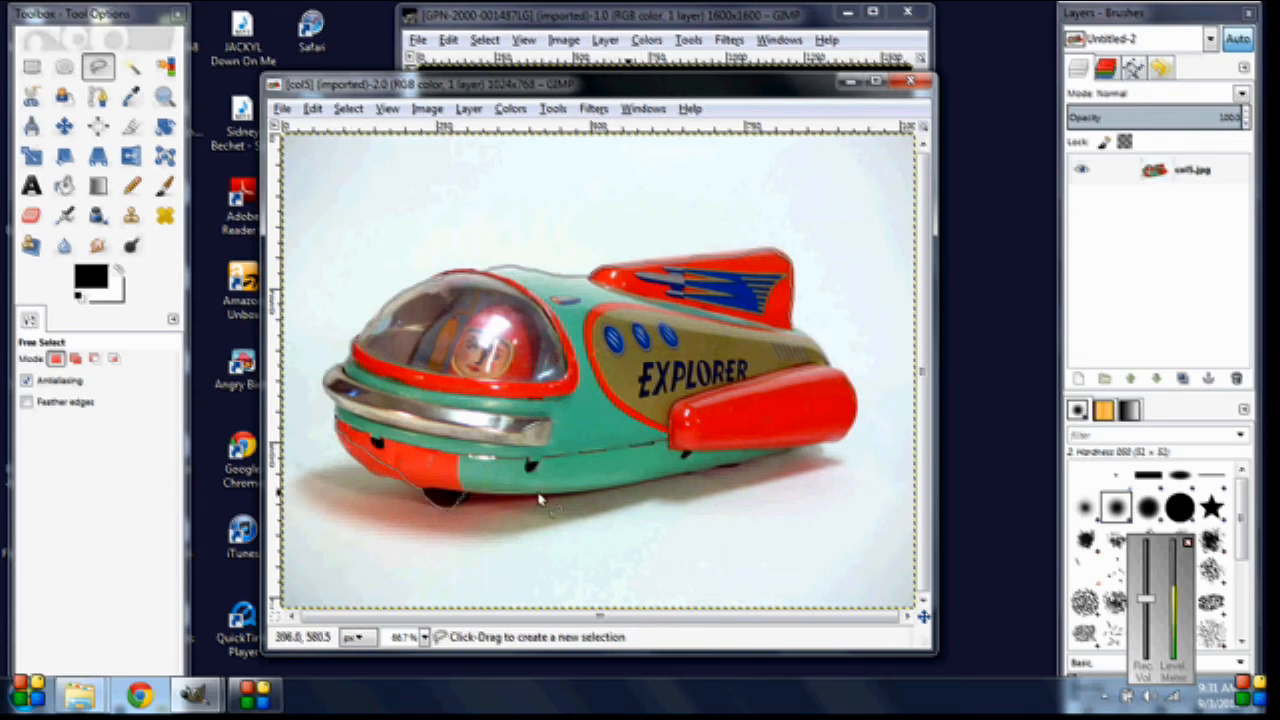
mouse_move(694, 465)
left_mouse_down()
mouse_move(821, 443)
mouse_move(846, 452)
mouse_move(872, 405)
mouse_move(795, 333)
left_mouse_up()
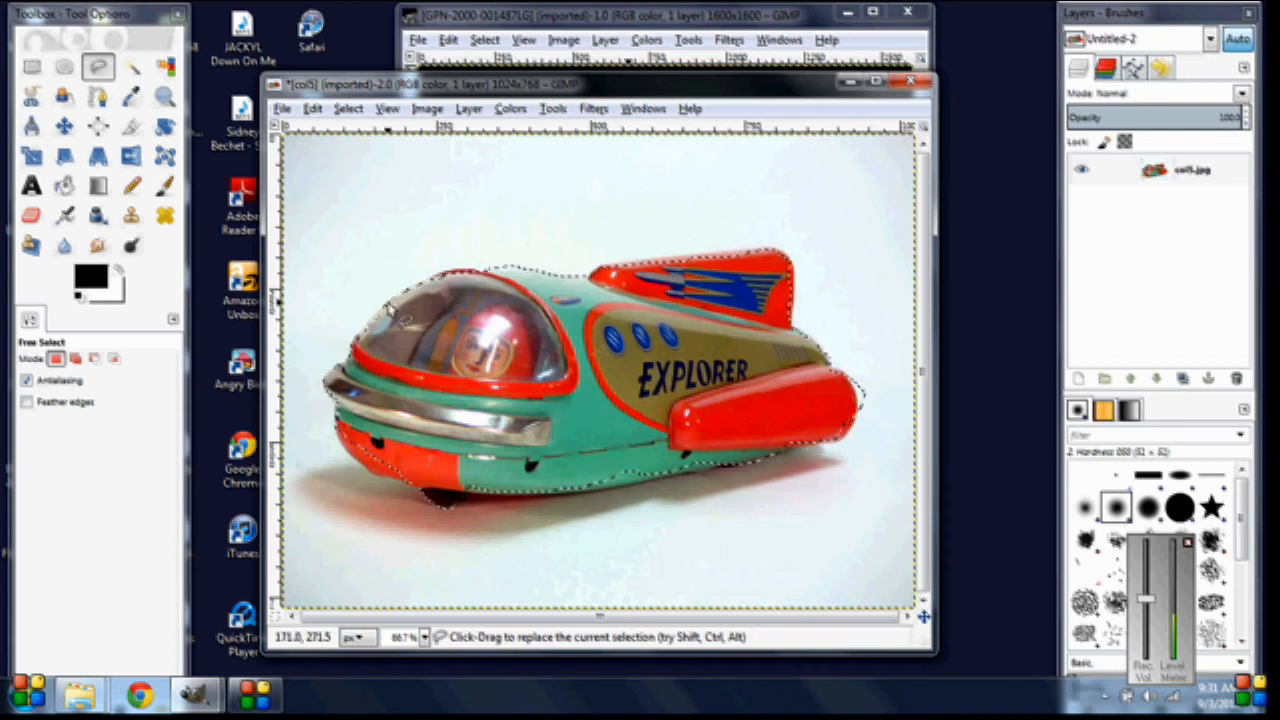
left_click(313, 109)
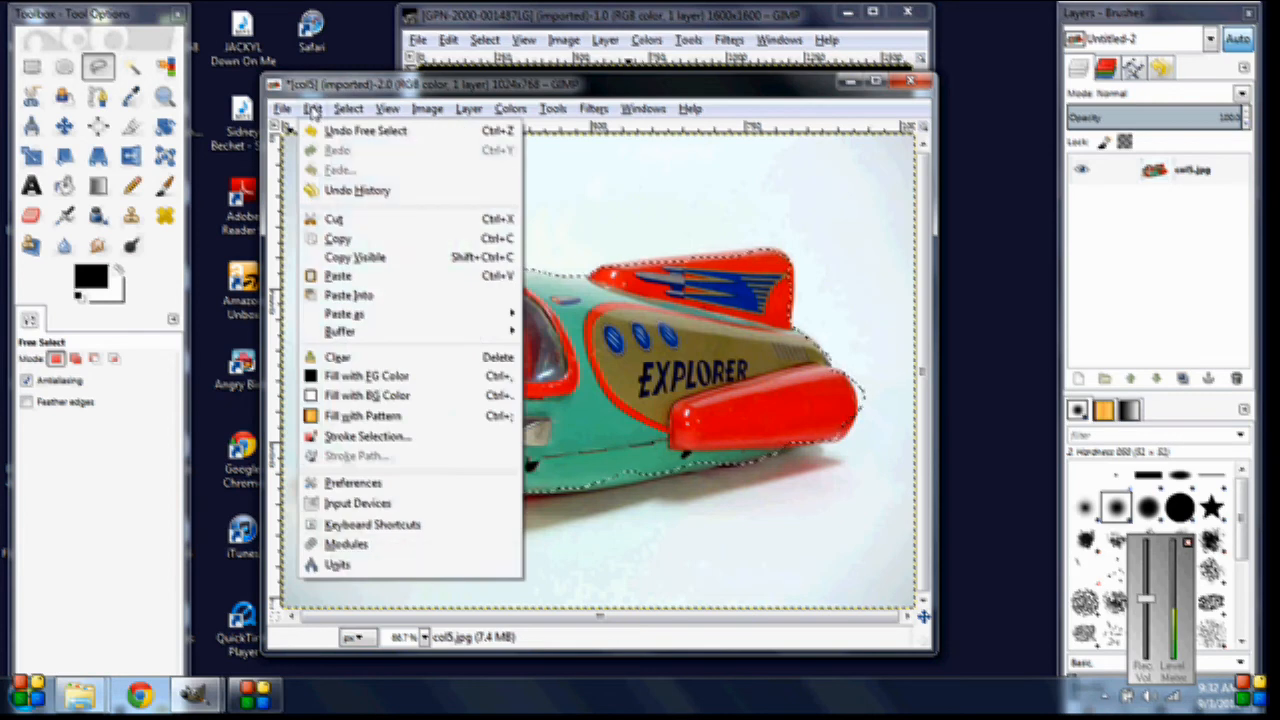
left_click(349, 244)
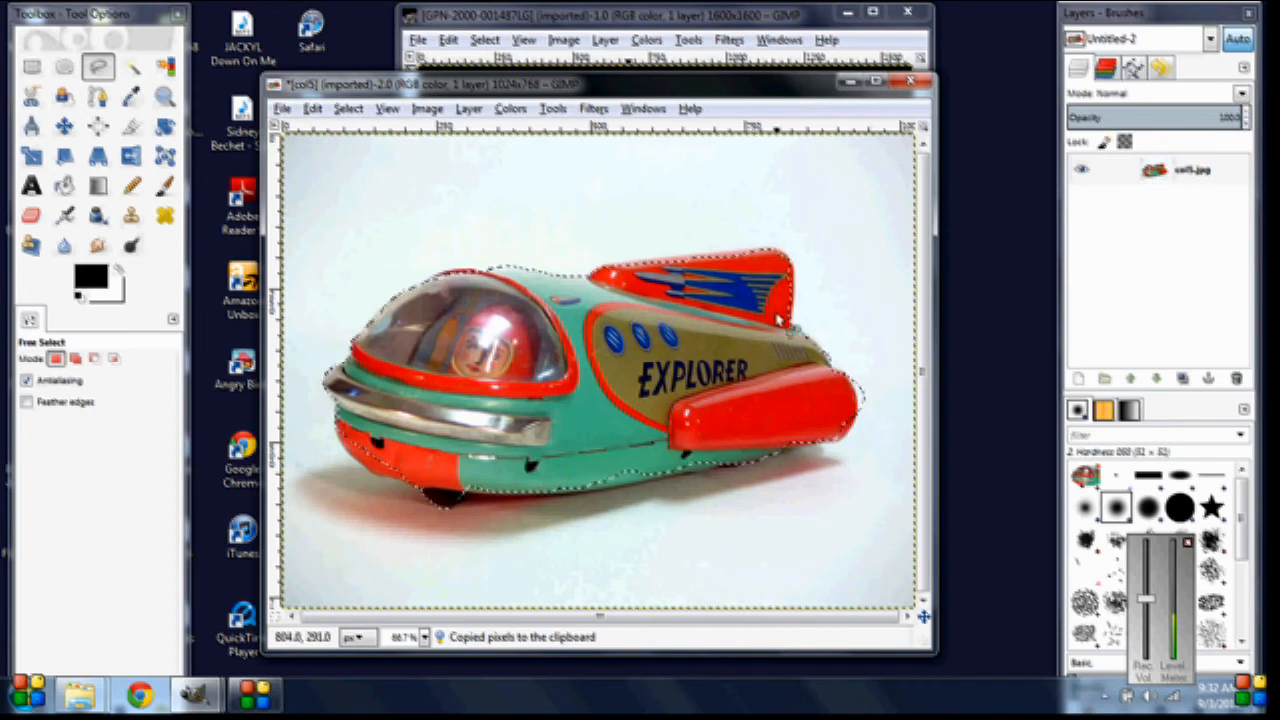
left_click(667, 18)
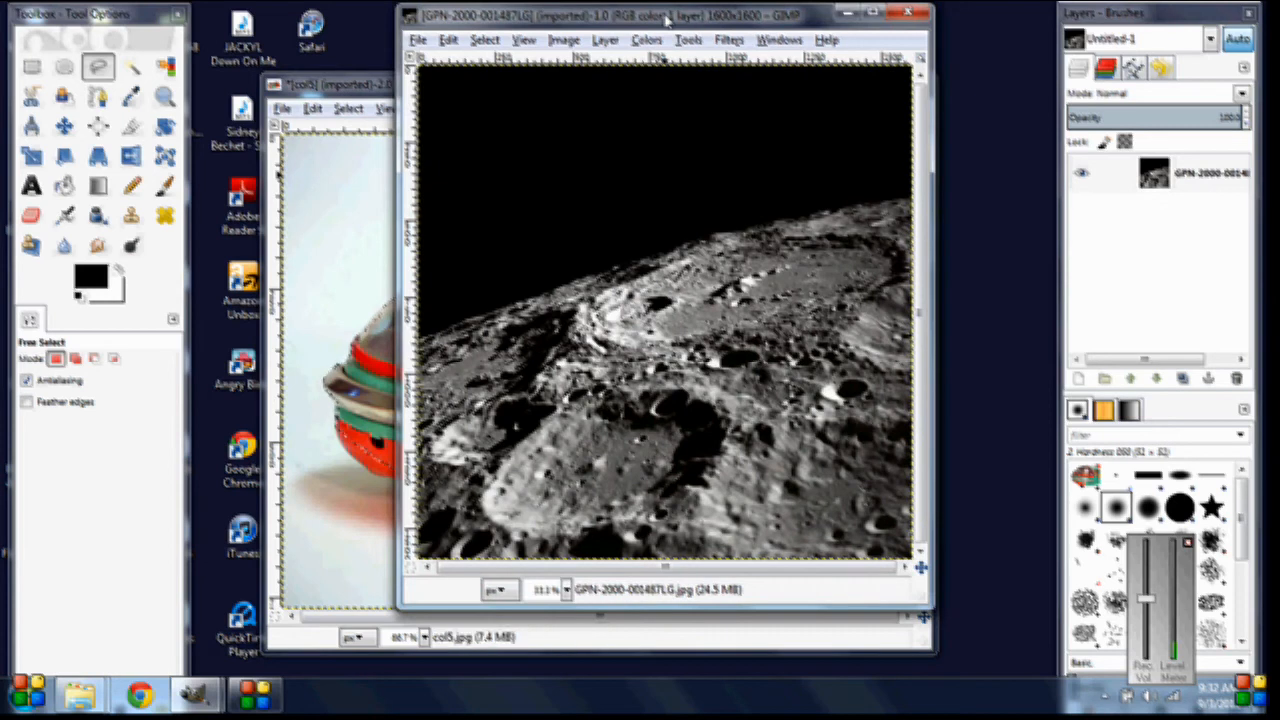
left_click(448, 41)
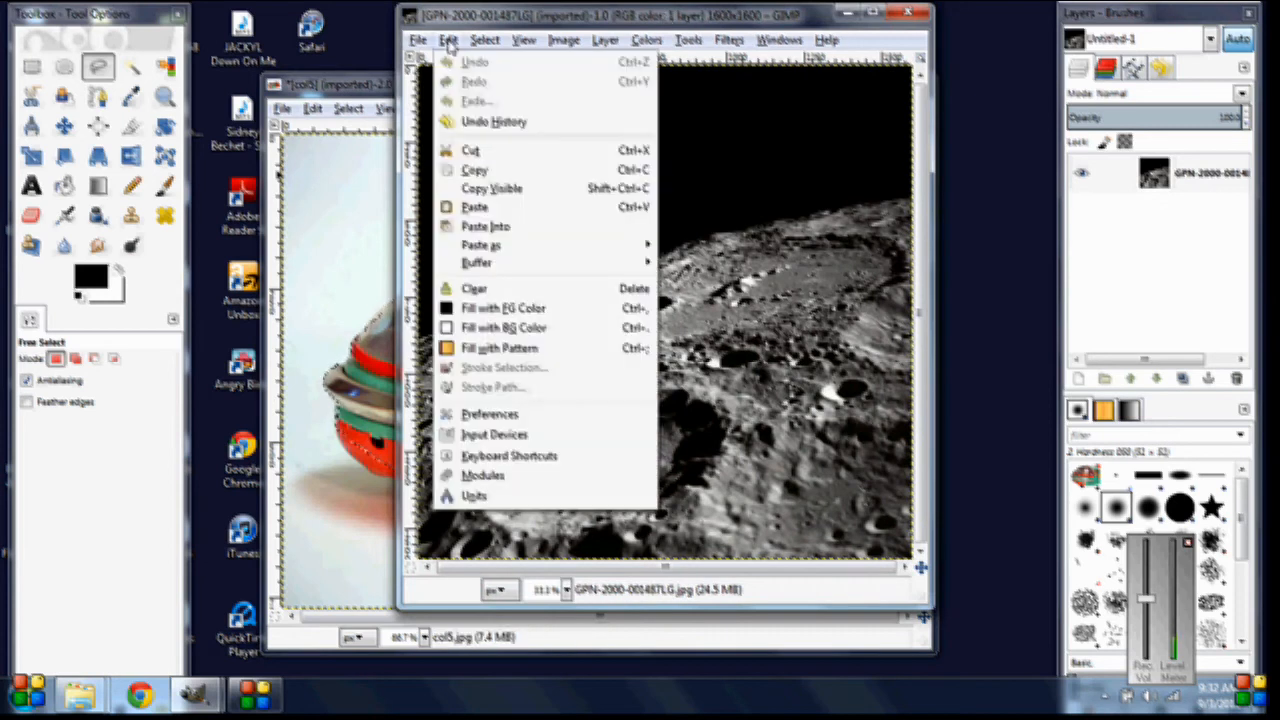
left_click(484, 210)
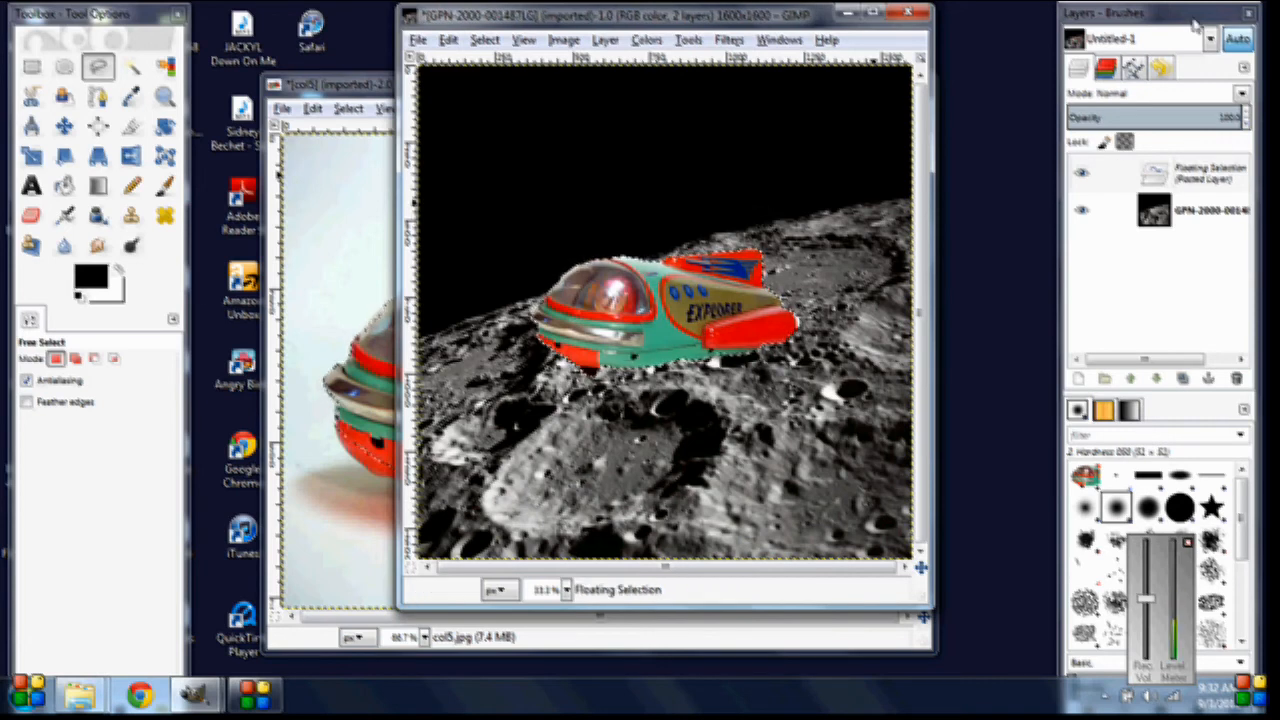
Convert the pasted spaceship's floating selection into a layer of its own.
left_click_drag(1192, 20, 1150, 19)
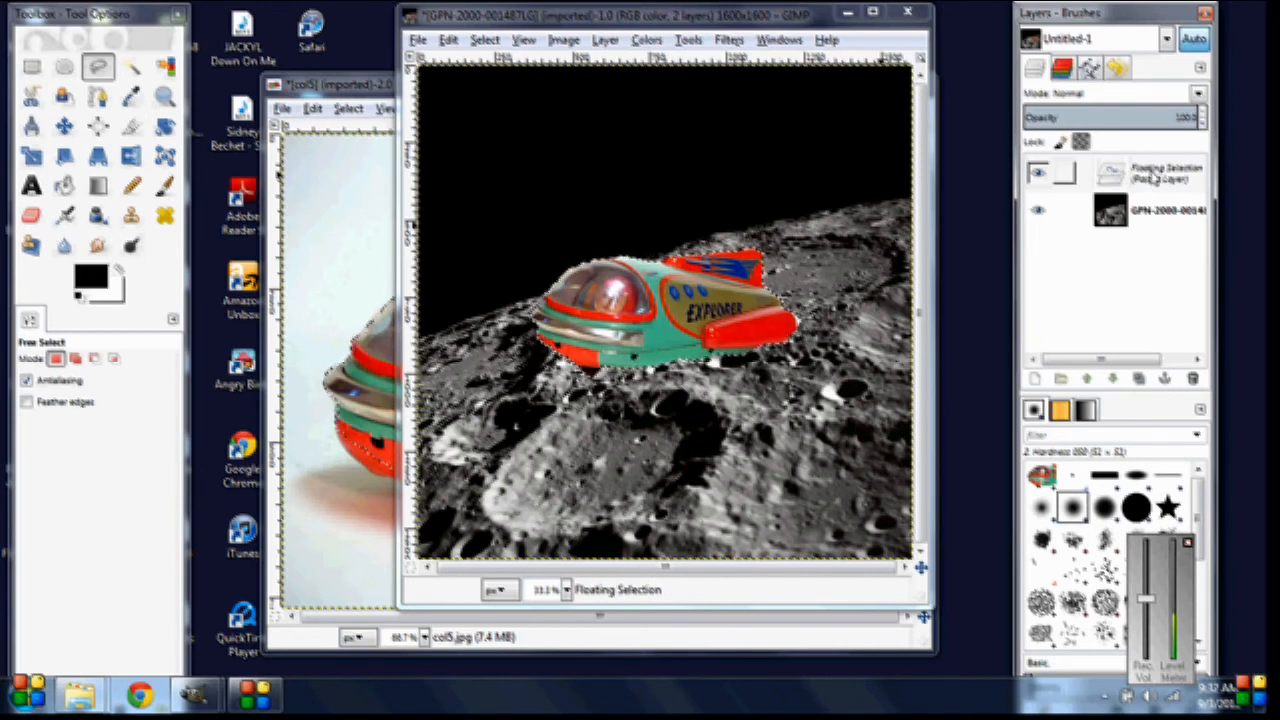
left_click(1113, 177)
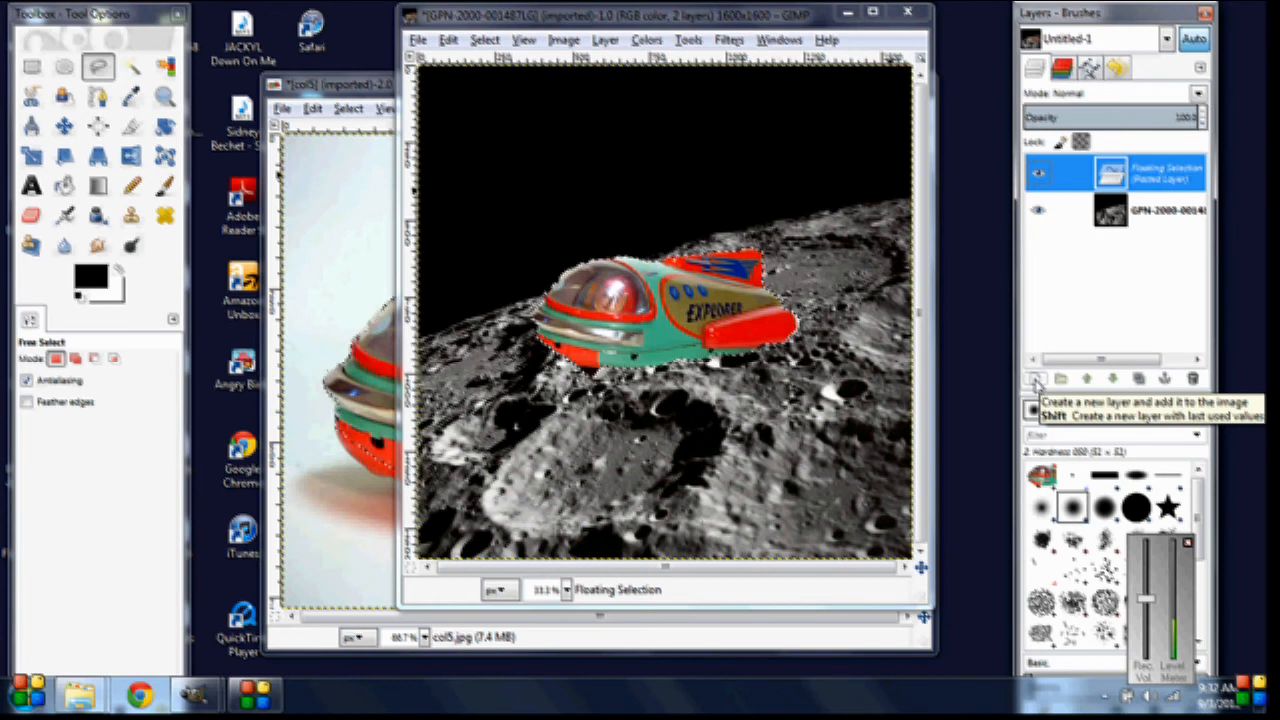
left_click(1036, 383)
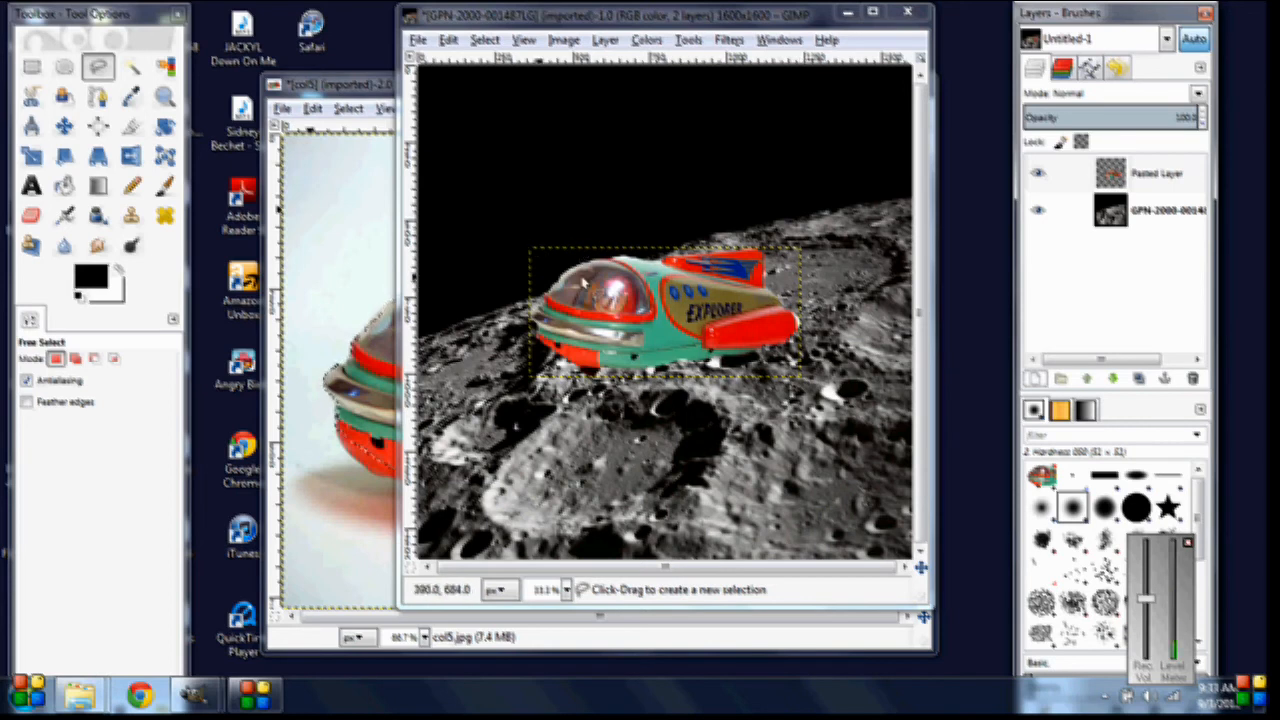
Enlarge the moon image's window and examine the cut edges of the pasted spaceship at 100% zoom.
left_click(165, 97)
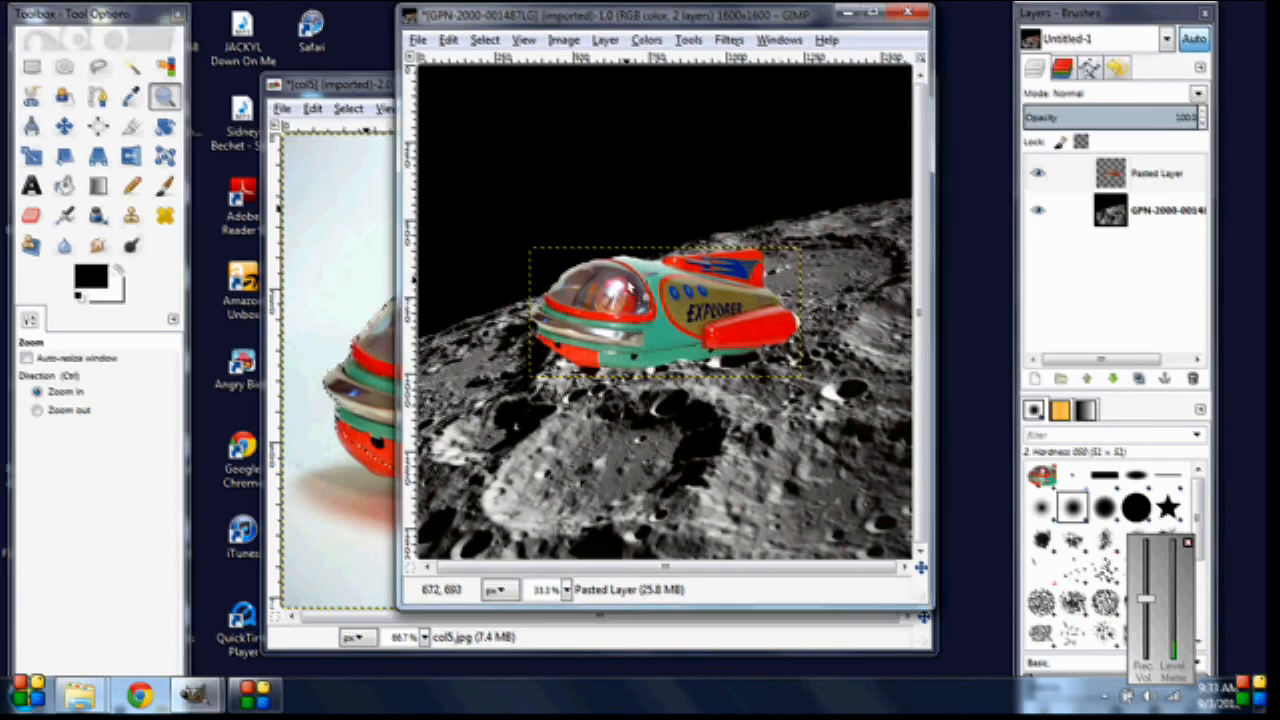
left_click(630, 287)
left_click(631, 287)
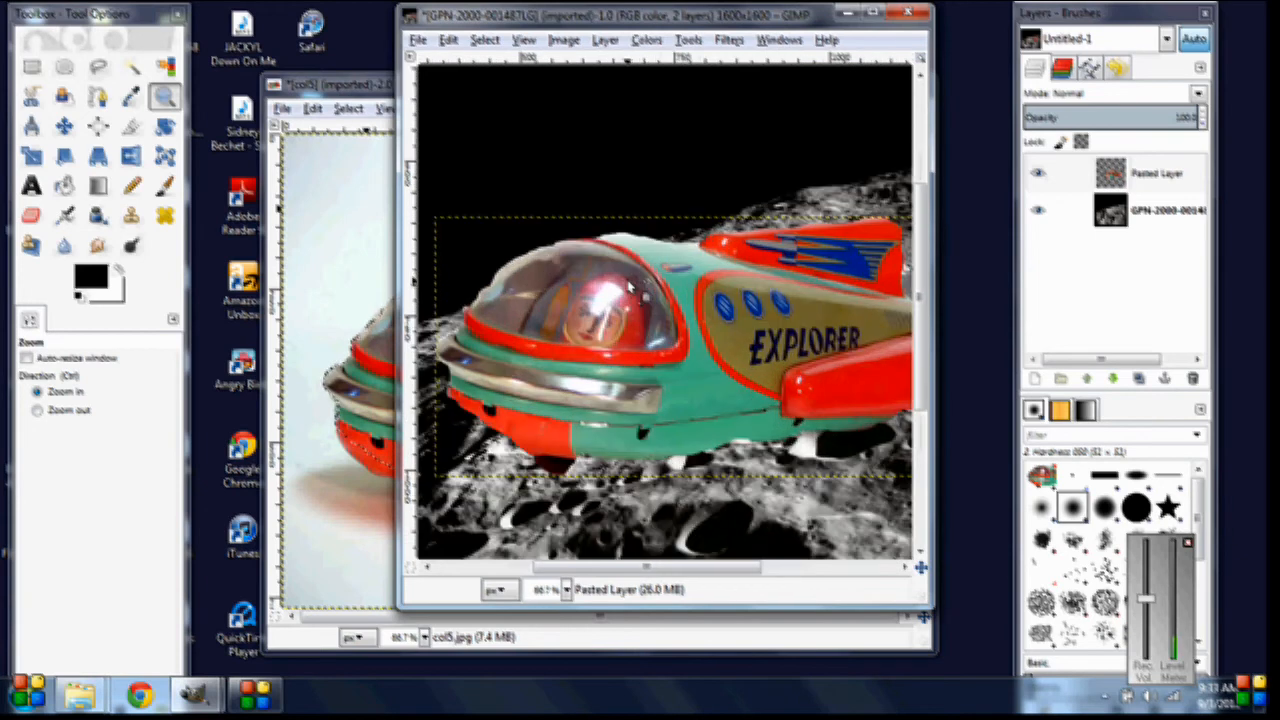
left_click(630, 287)
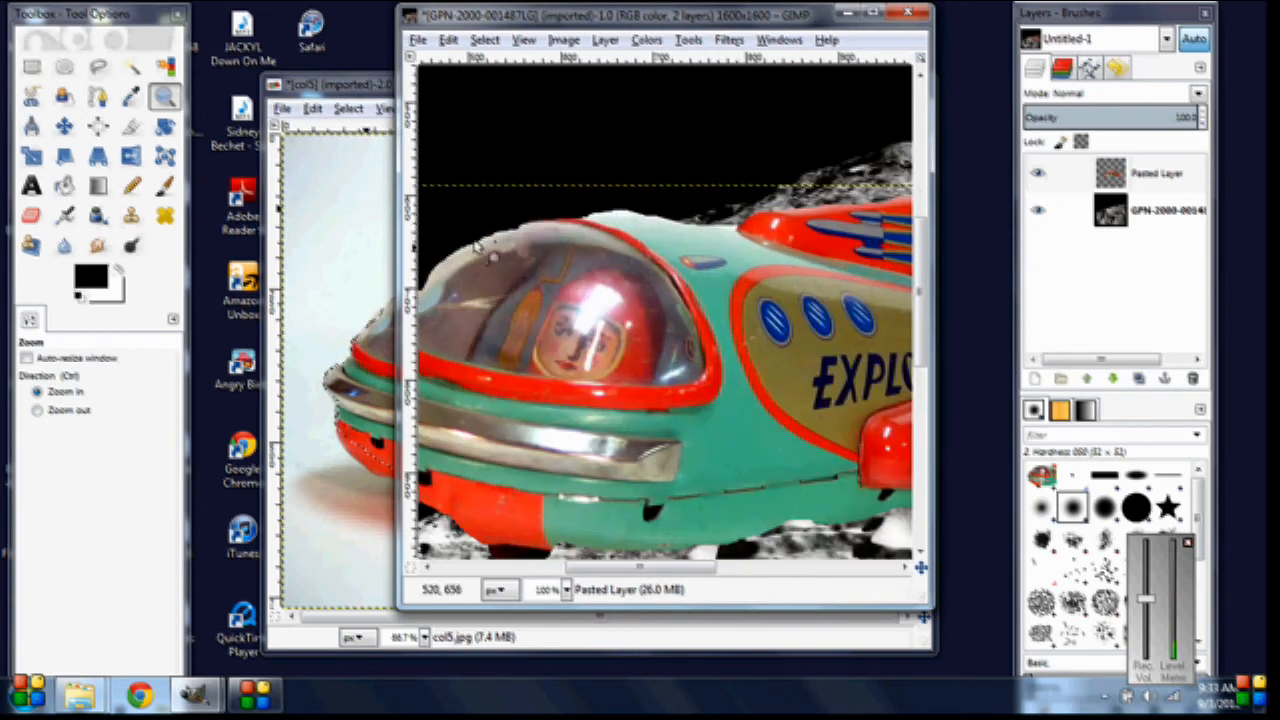
left_click_drag(513, 14, 337, 18)
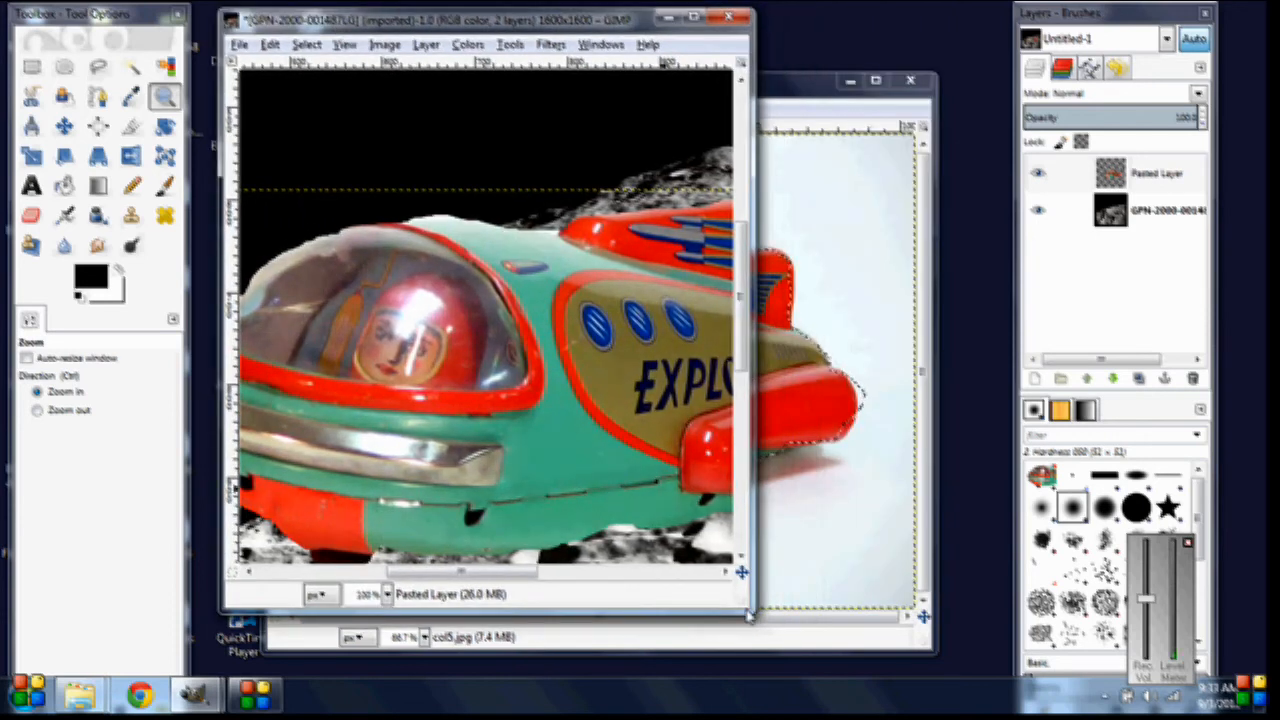
left_click_drag(749, 608, 984, 664)
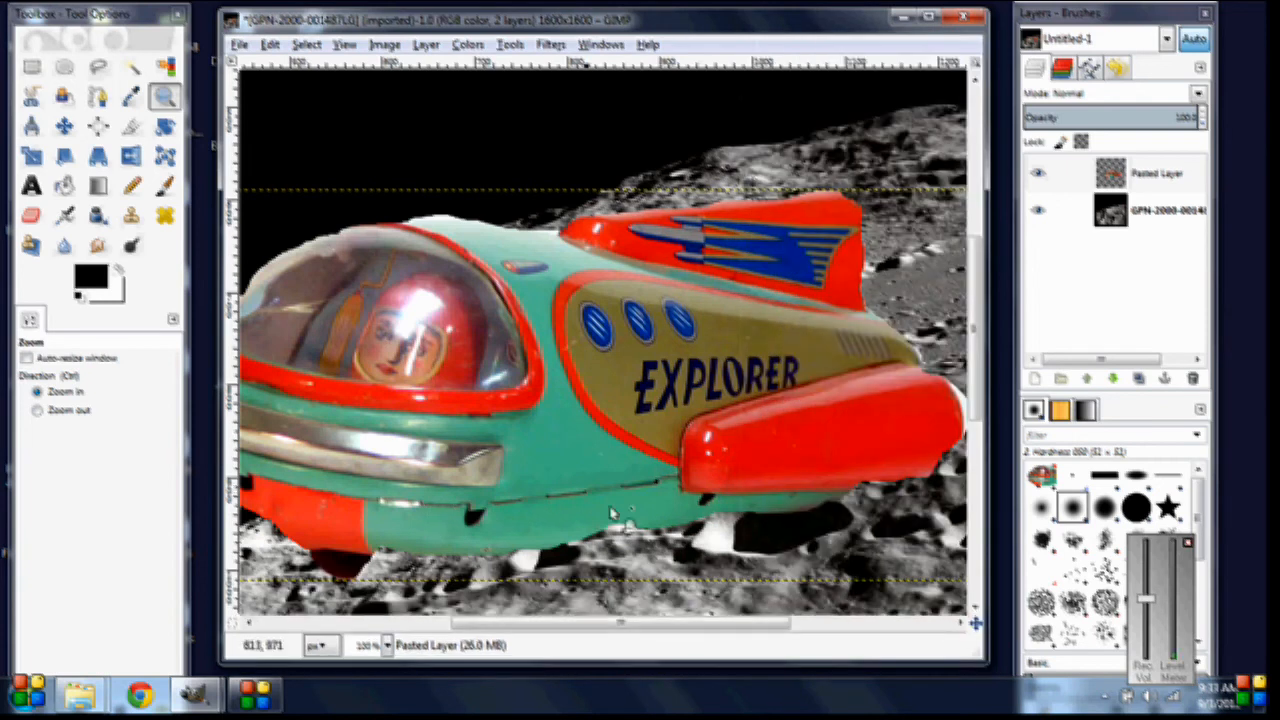
left_click_drag(563, 632, 500, 638)
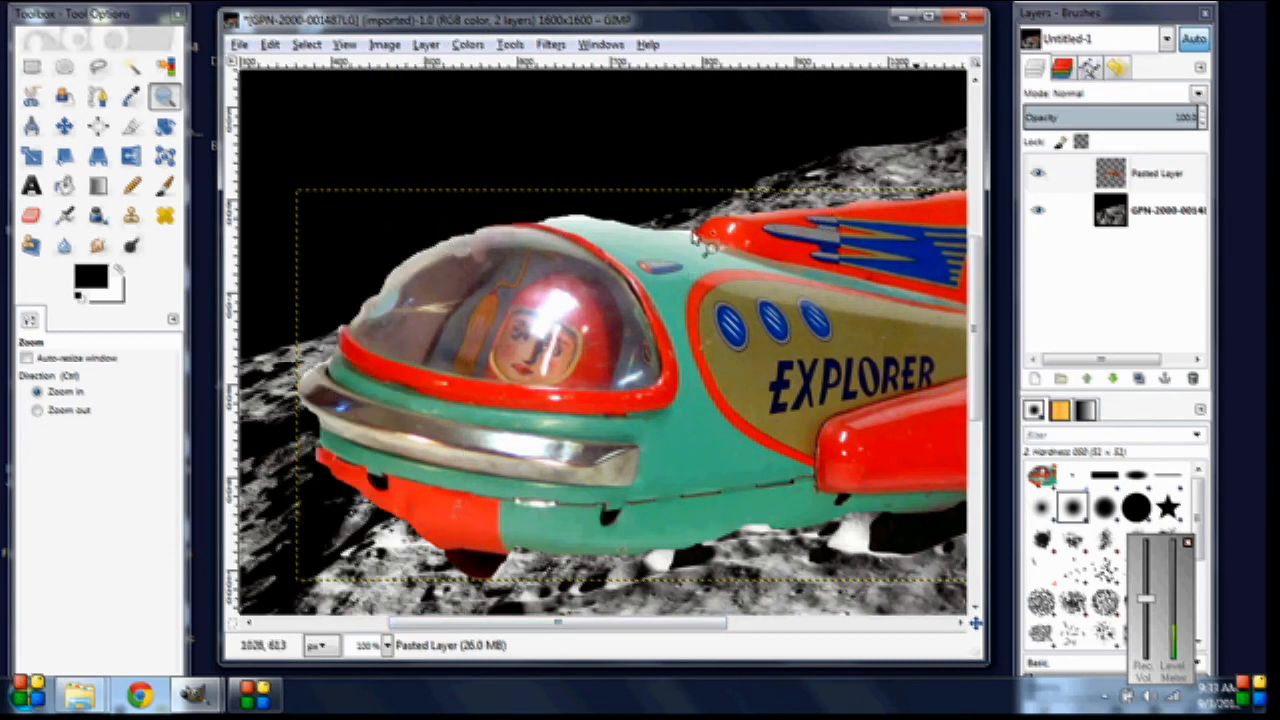
Delete the pasted spaceship layer from the moon image, fit the whole moon picture in view at 33.3%, and minimize its window.
left_click(1180, 179)
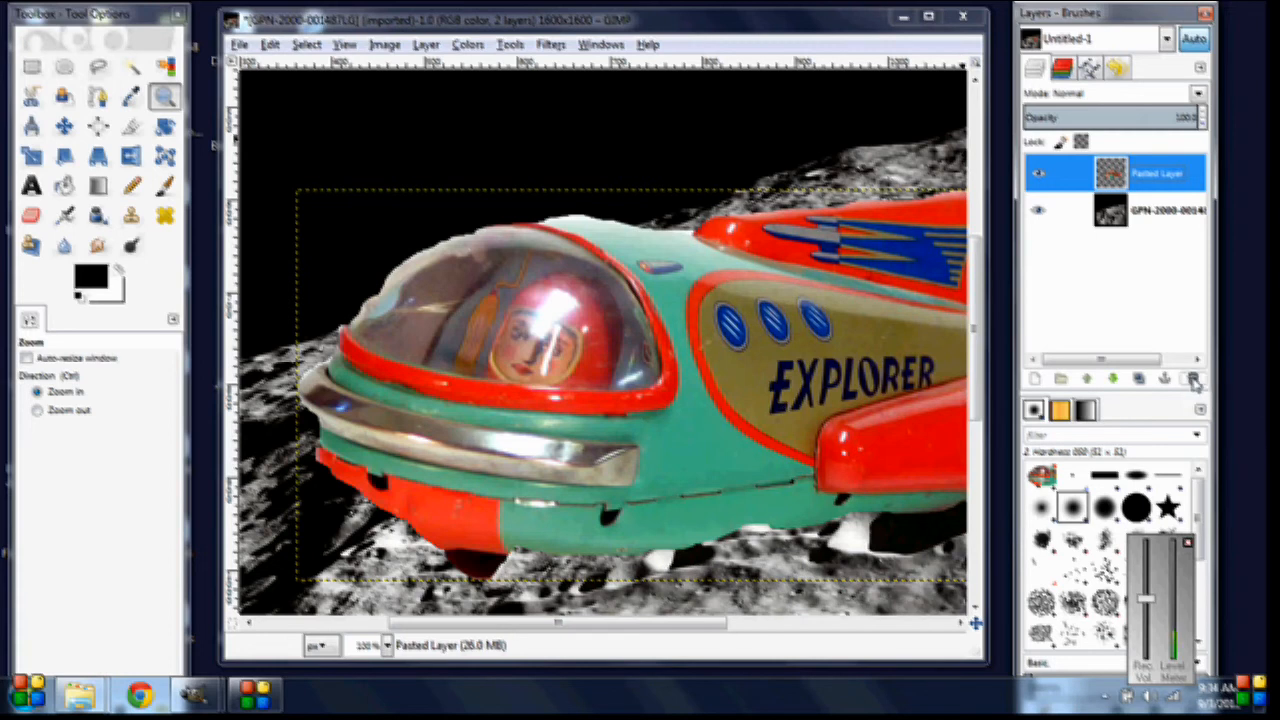
left_click(1193, 380)
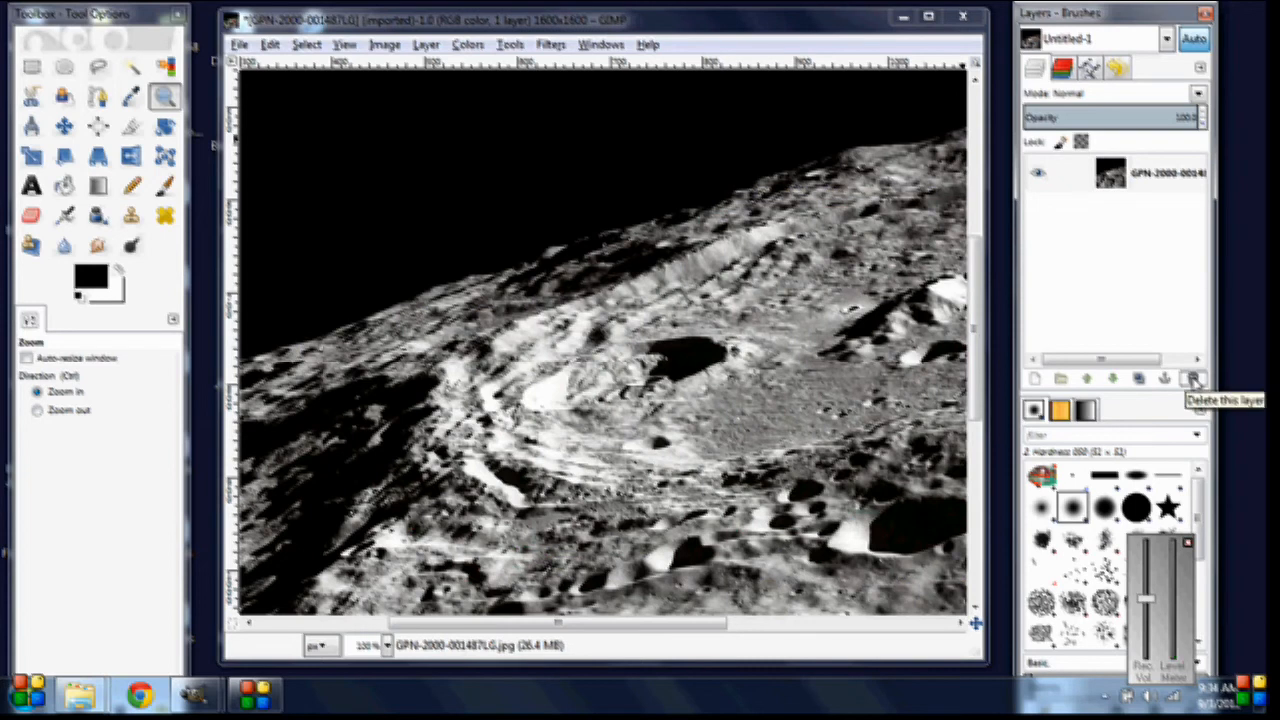
left_click(164, 99)
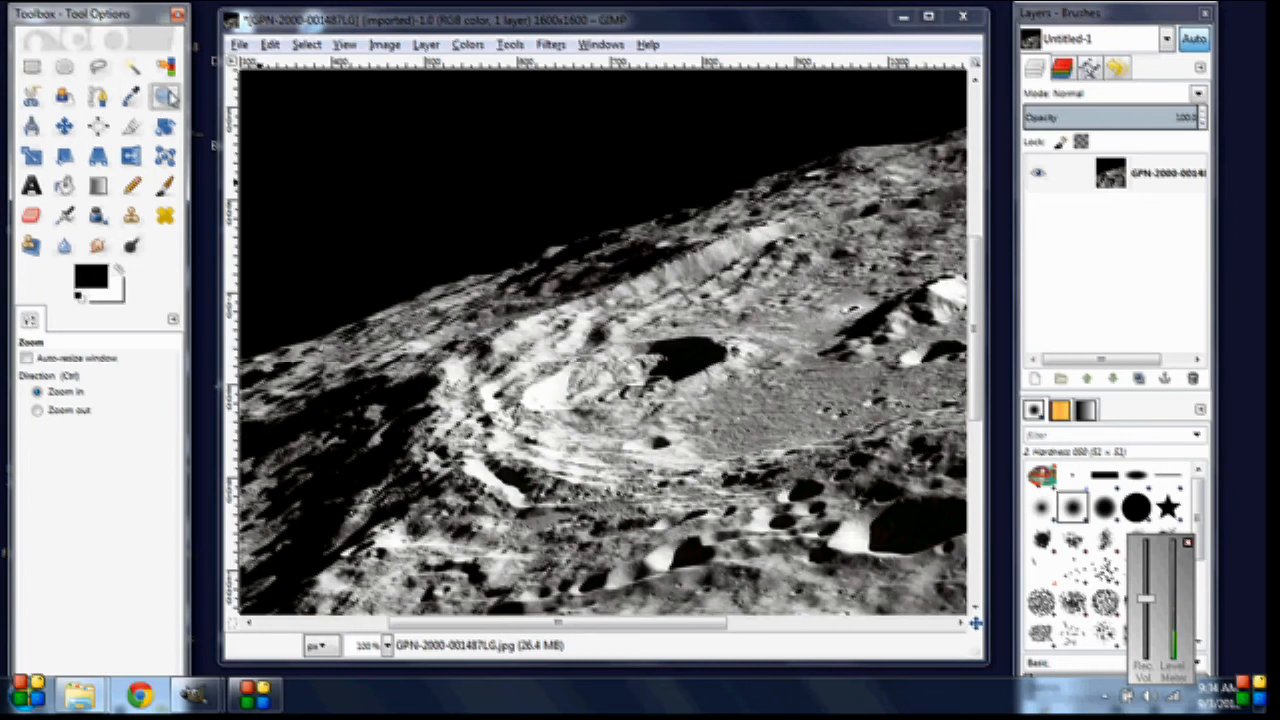
key("ctrl")
left_click(689, 351, "ctrl")
left_click(689, 351, "ctrl")
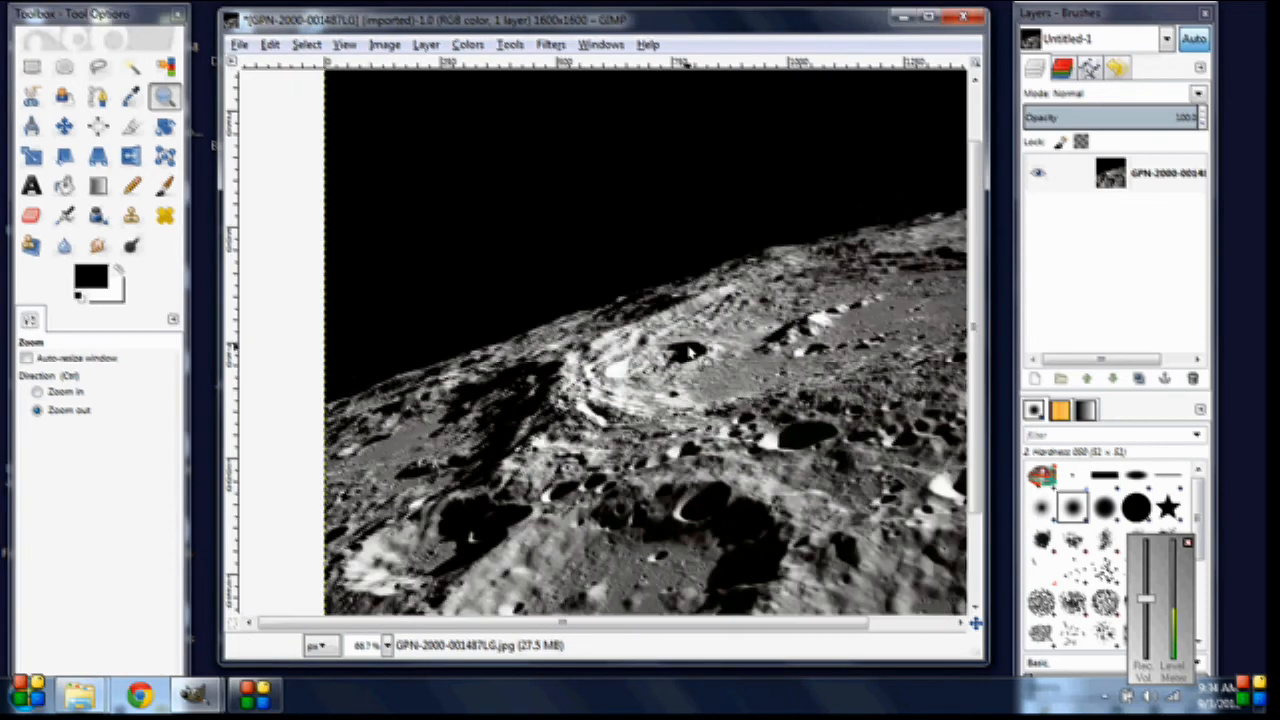
left_click(689, 351, "ctrl")
left_click(690, 352, "ctrl")
left_click(690, 352, "ctrl")
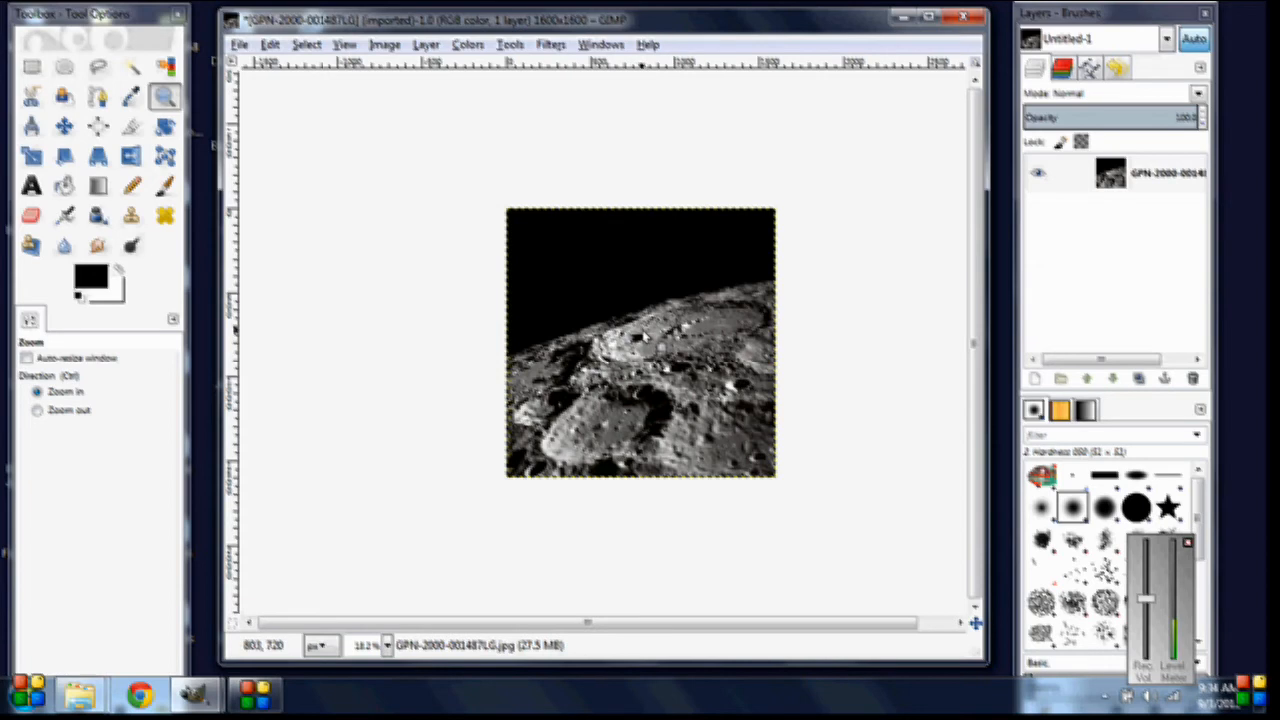
left_click(641, 329)
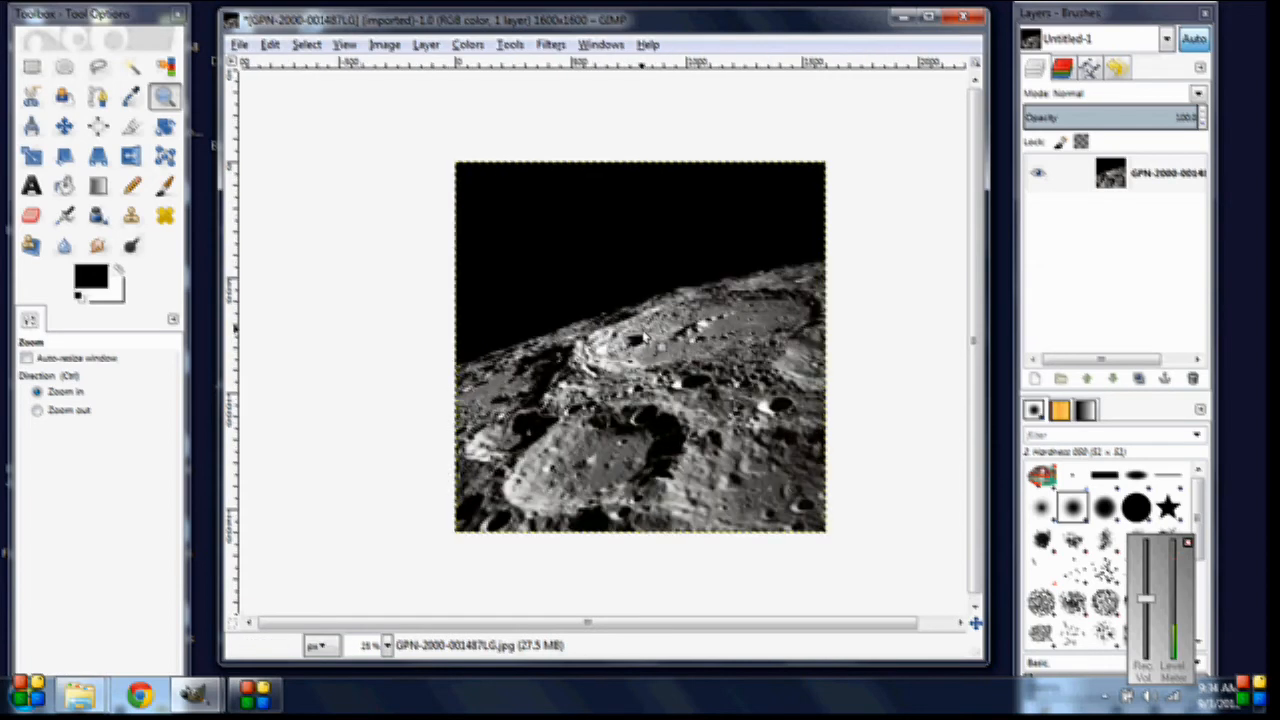
left_click(641, 328)
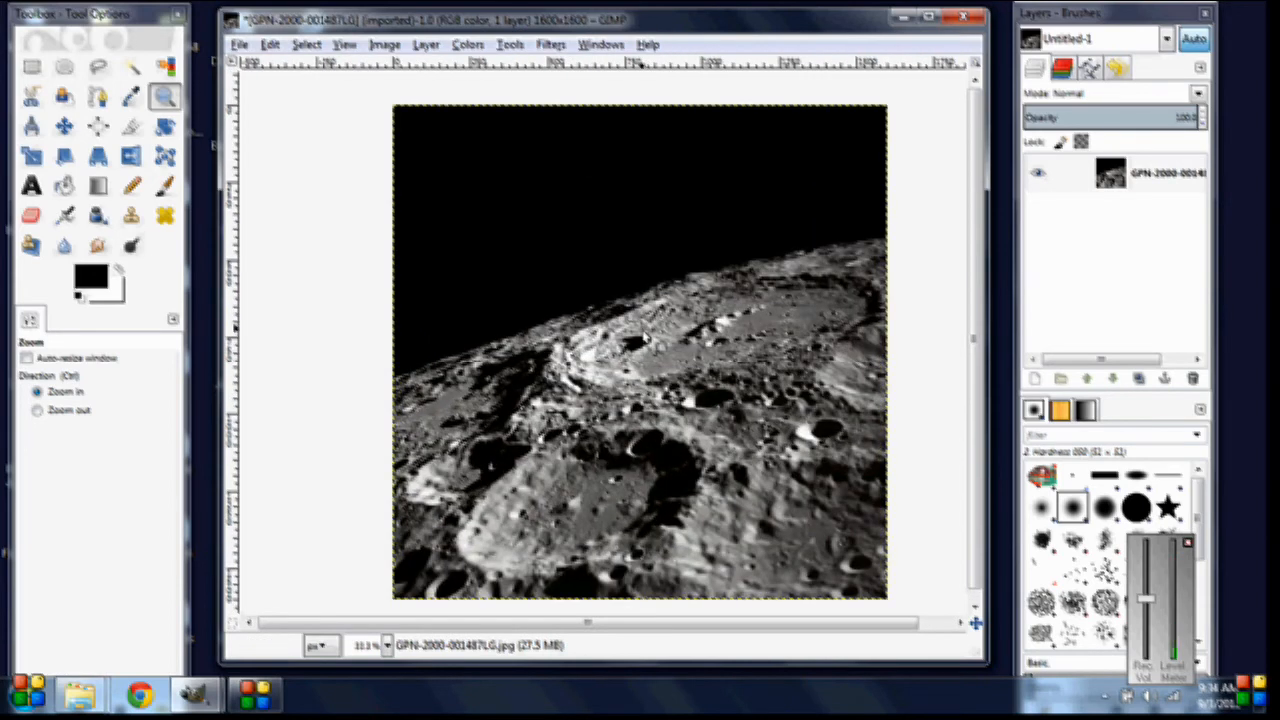
left_click(901, 17)
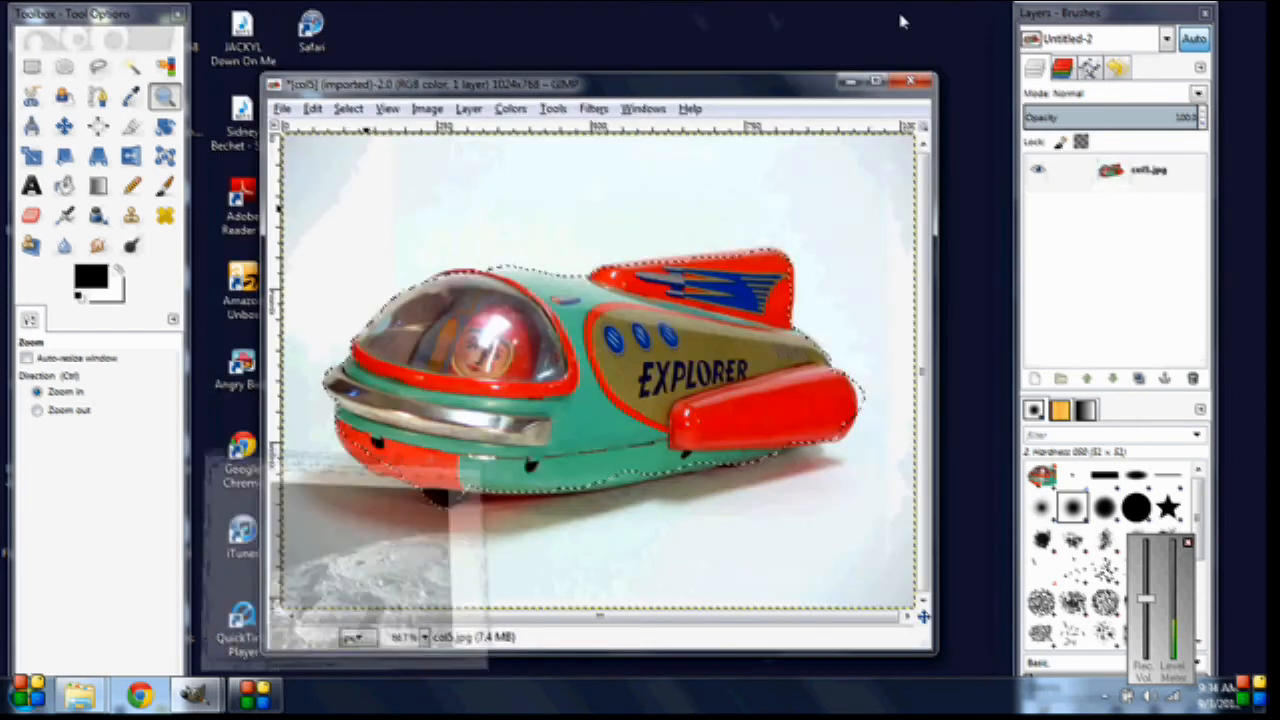
Undo the rough freehand selection around the spaceship in the col5 image.
left_click(312, 108)
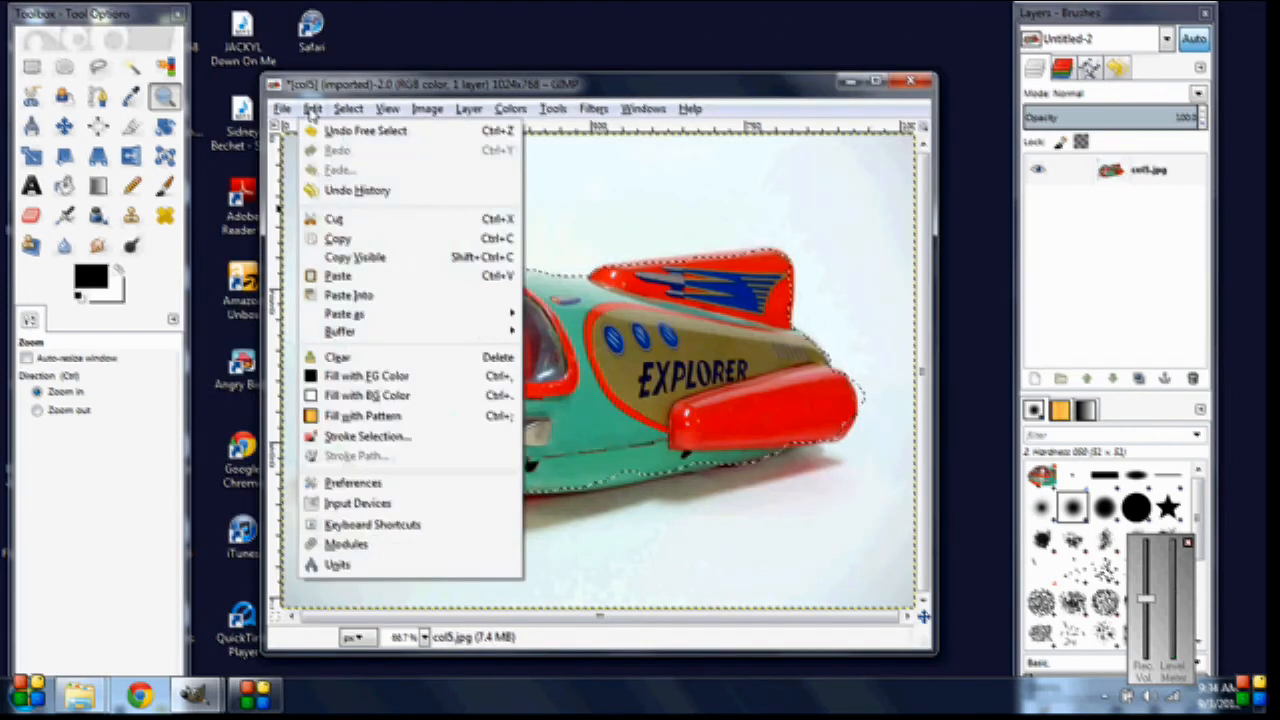
left_click(310, 110)
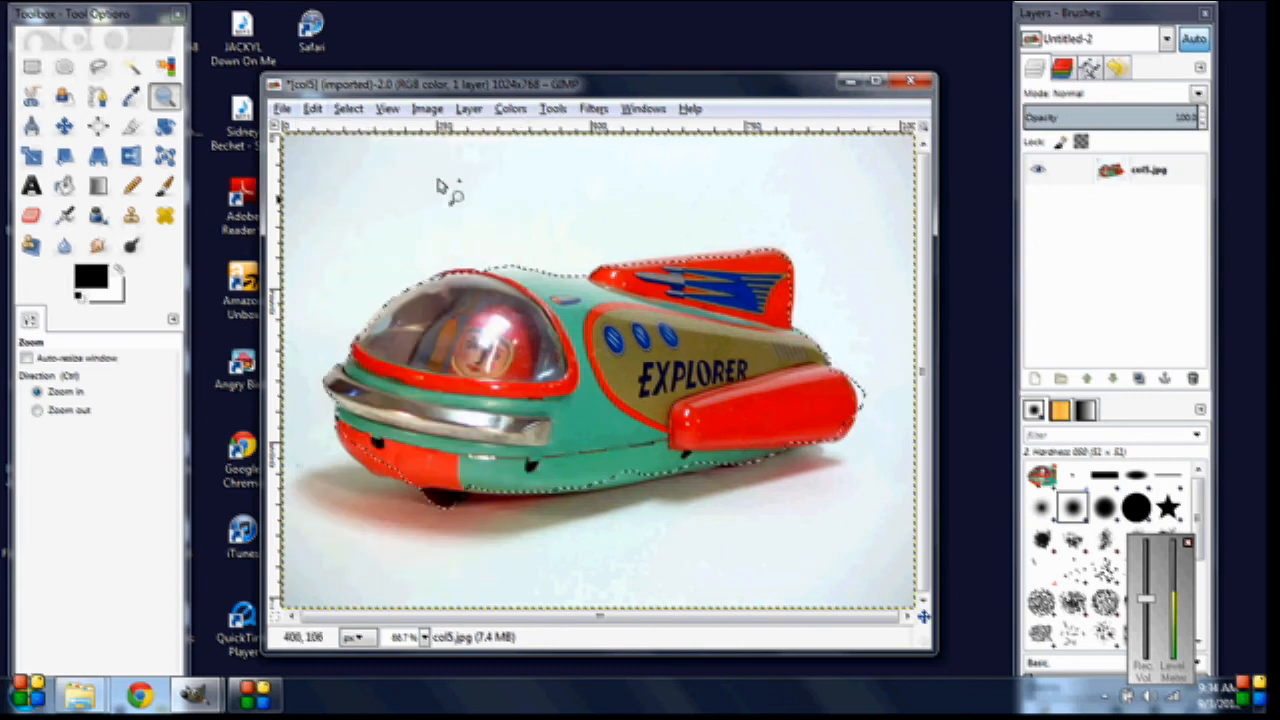
left_click(313, 109)
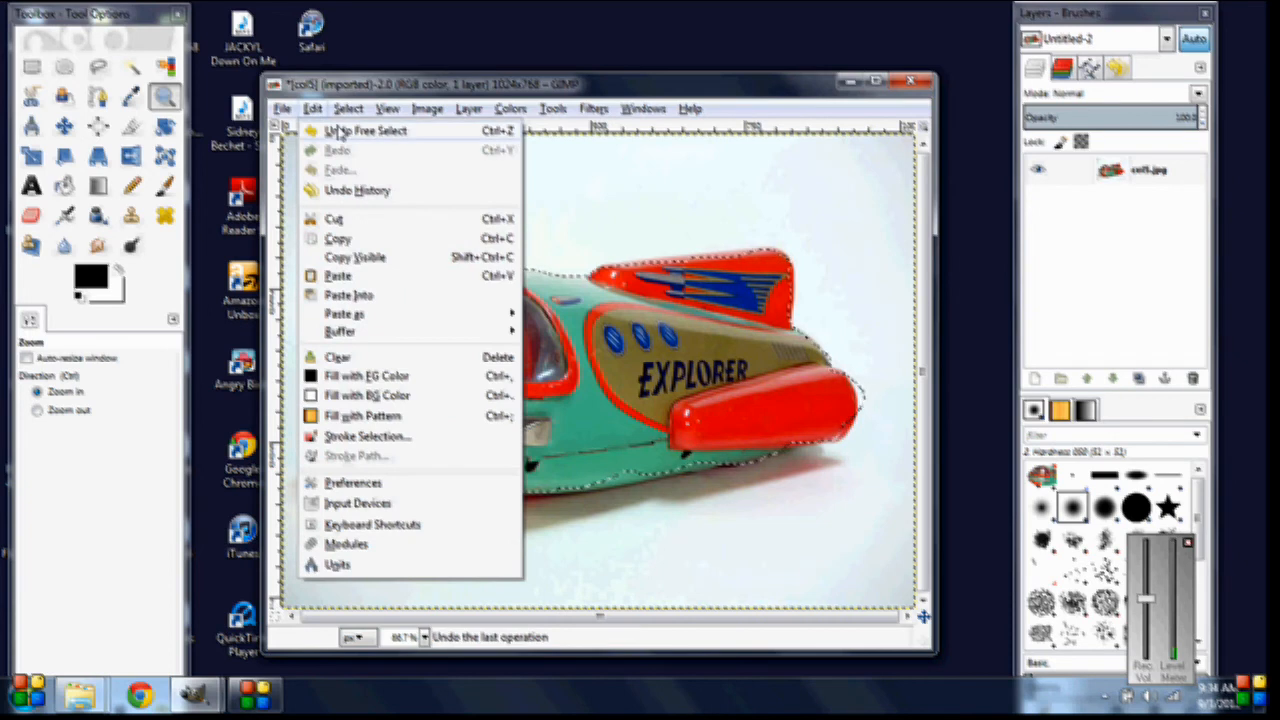
left_click(340, 132)
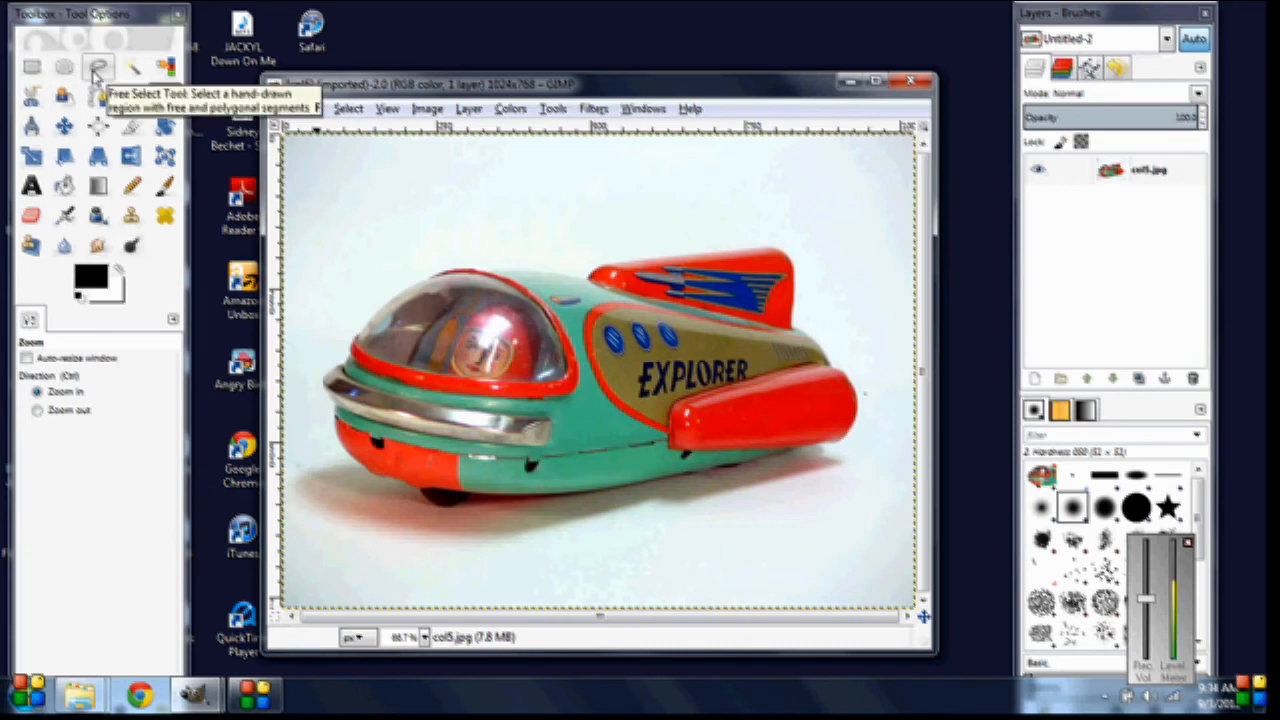
Magnify the nose of the spaceship in col5 to 200% and enlarge the image window for precise outlining.
left_click(95, 74)
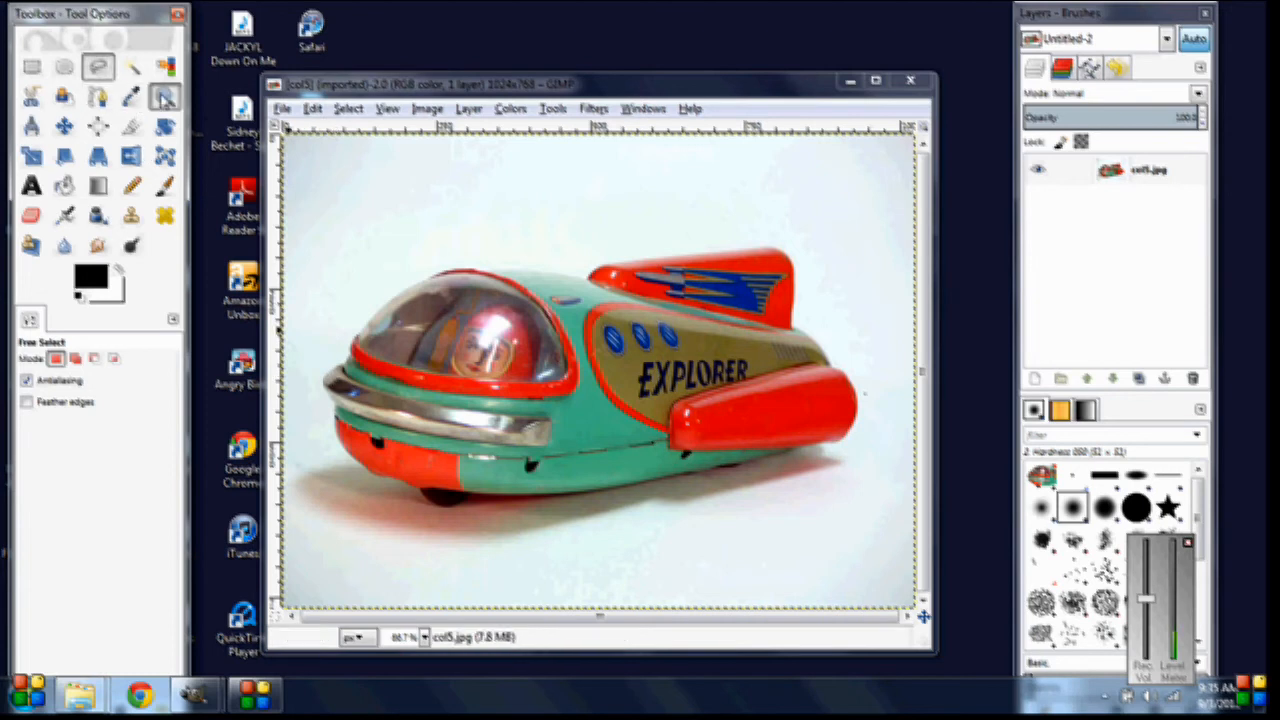
left_click(165, 96)
left_click(340, 385)
left_click(340, 385)
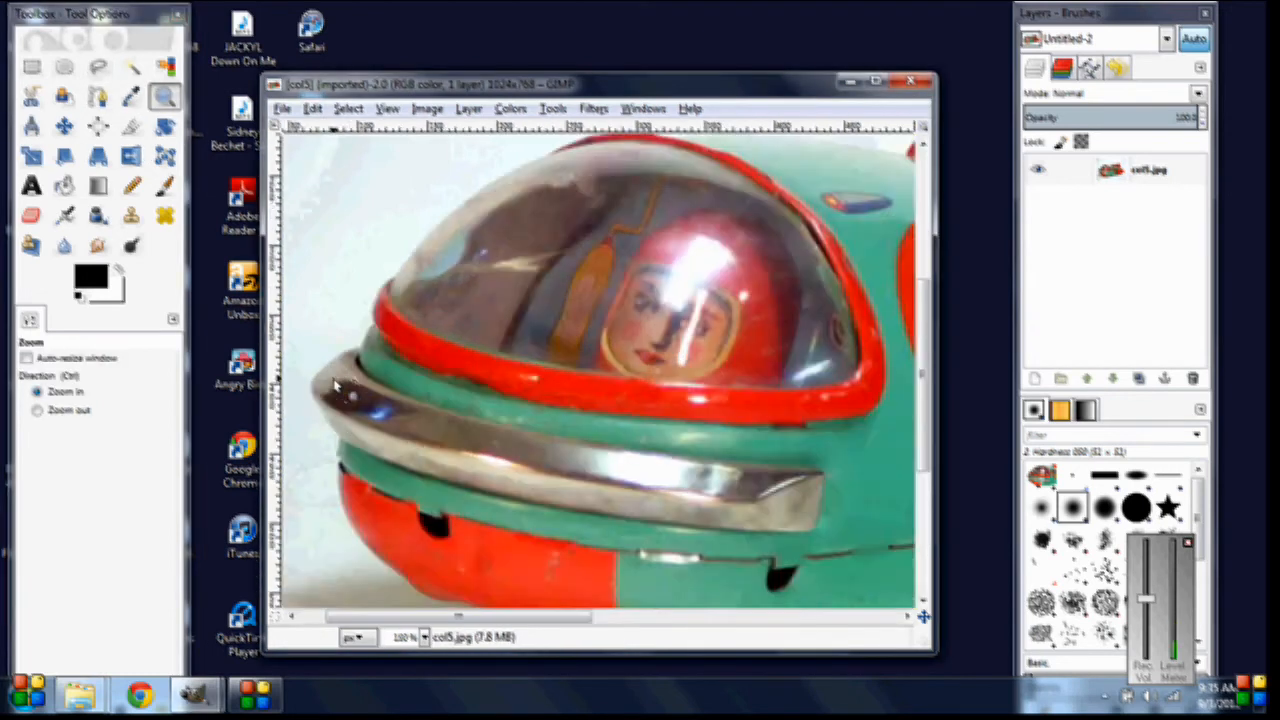
left_click(340, 385)
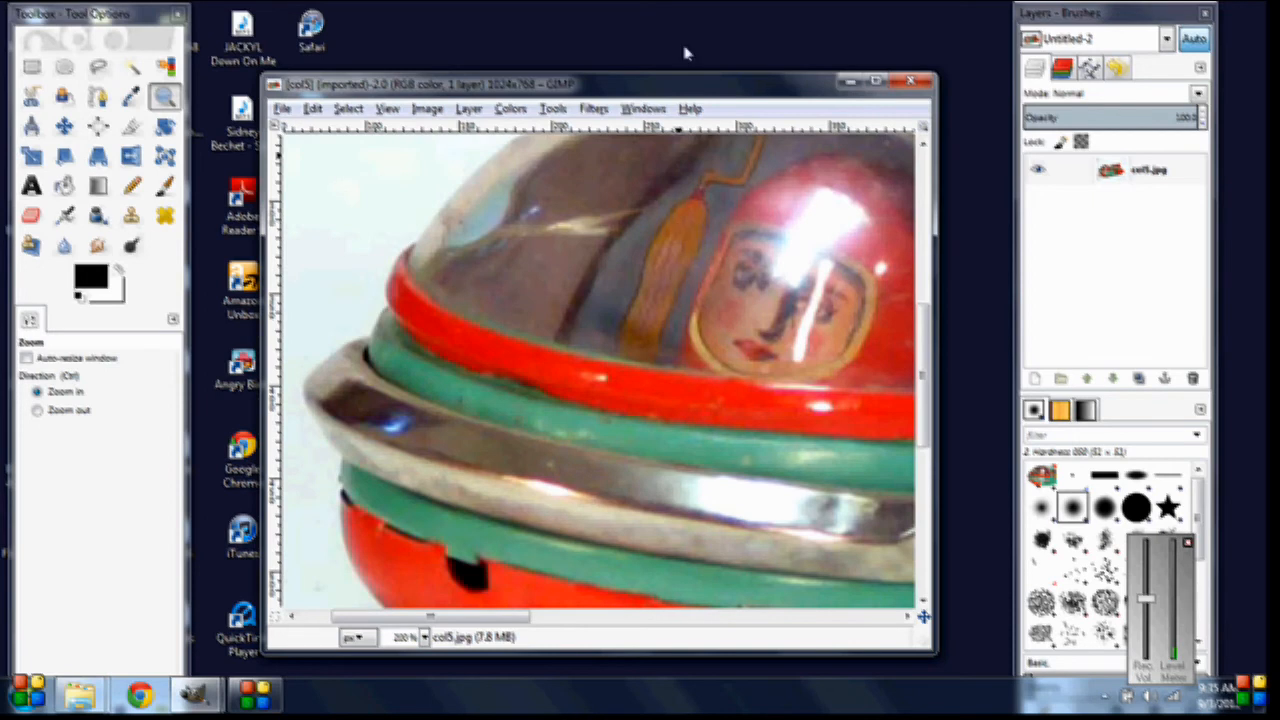
left_click_drag(656, 73, 591, 5)
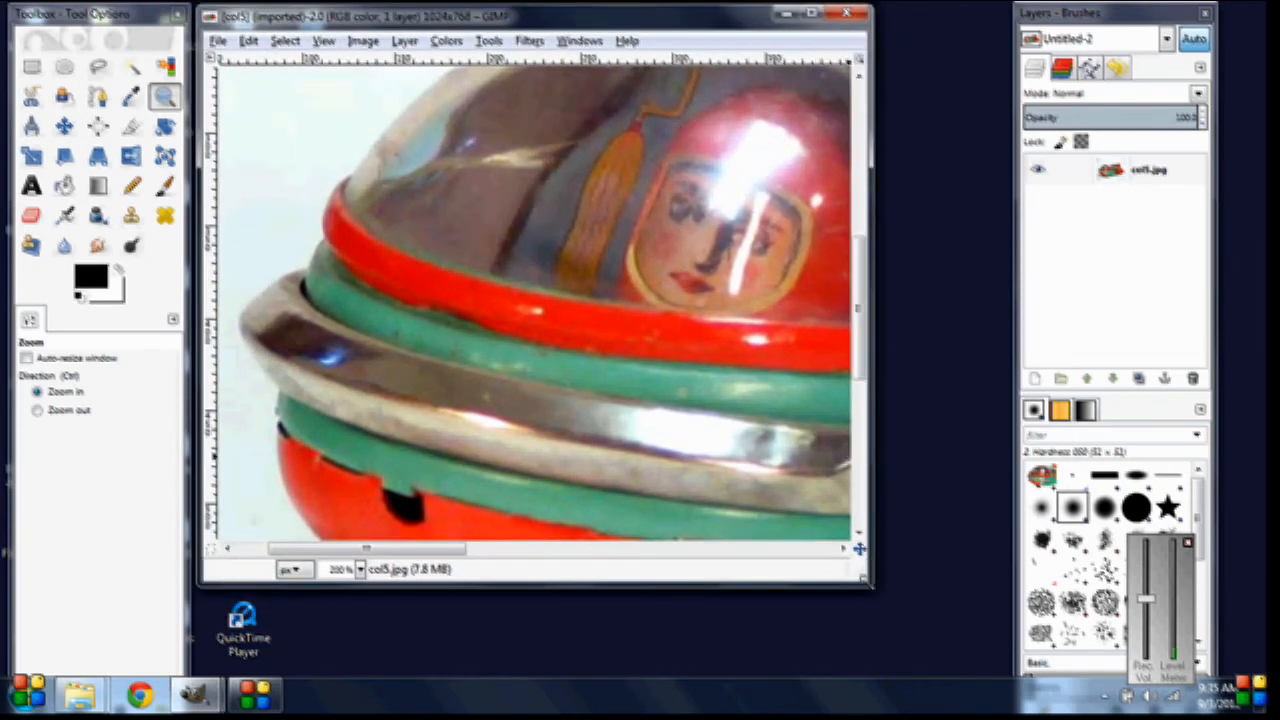
left_click_drag(868, 586, 983, 667)
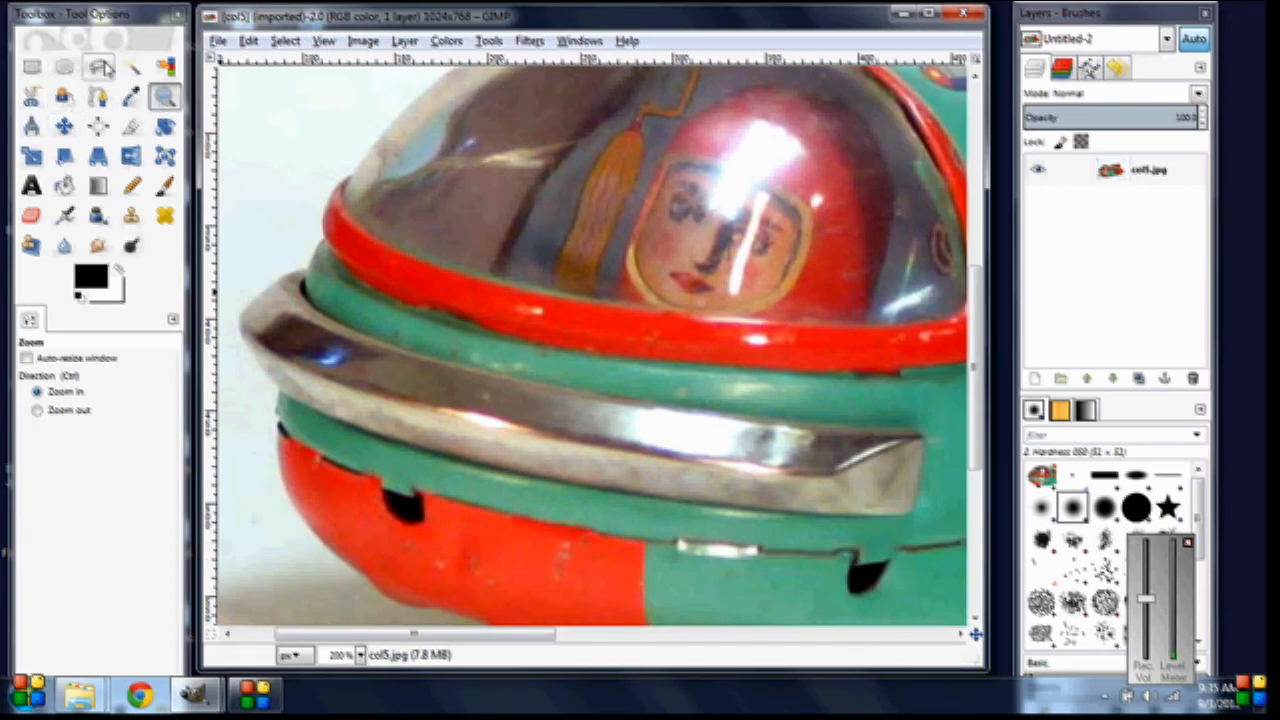
Start a polygonal Free Select outline at the chrome bumper's front tip and trace it up to the front of the red dome rim.
left_click(100, 66)
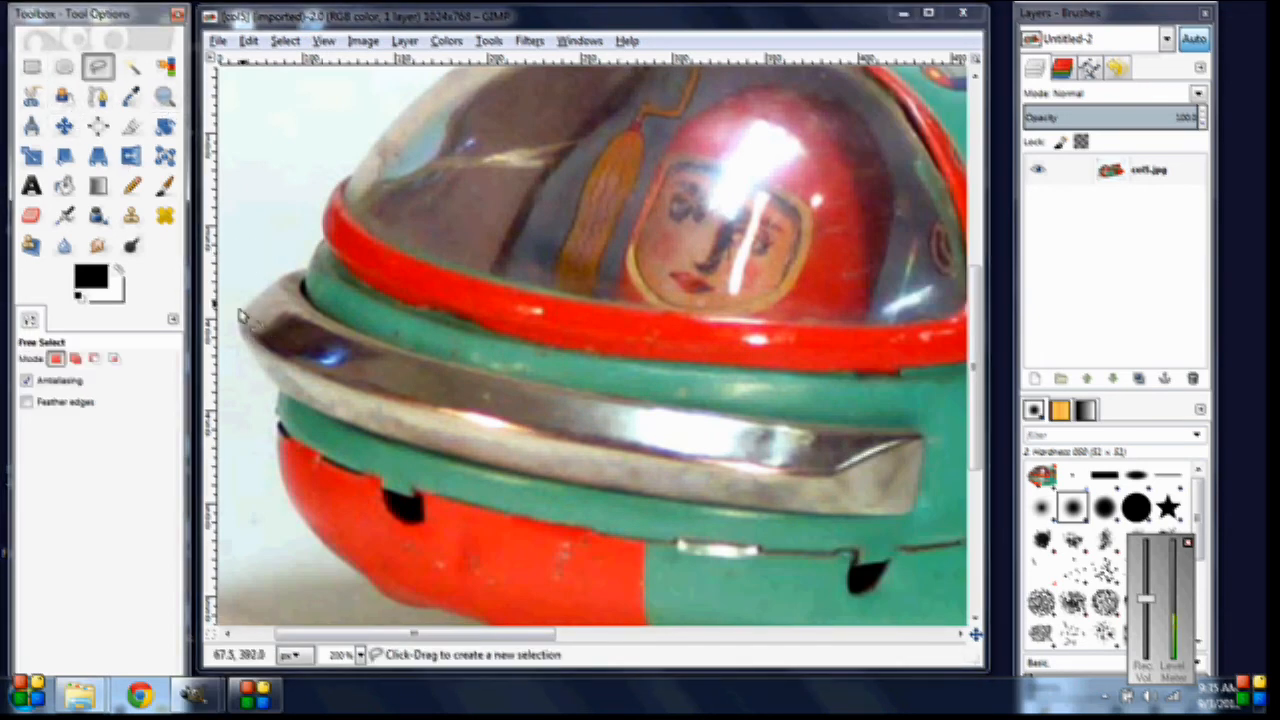
left_click(241, 327)
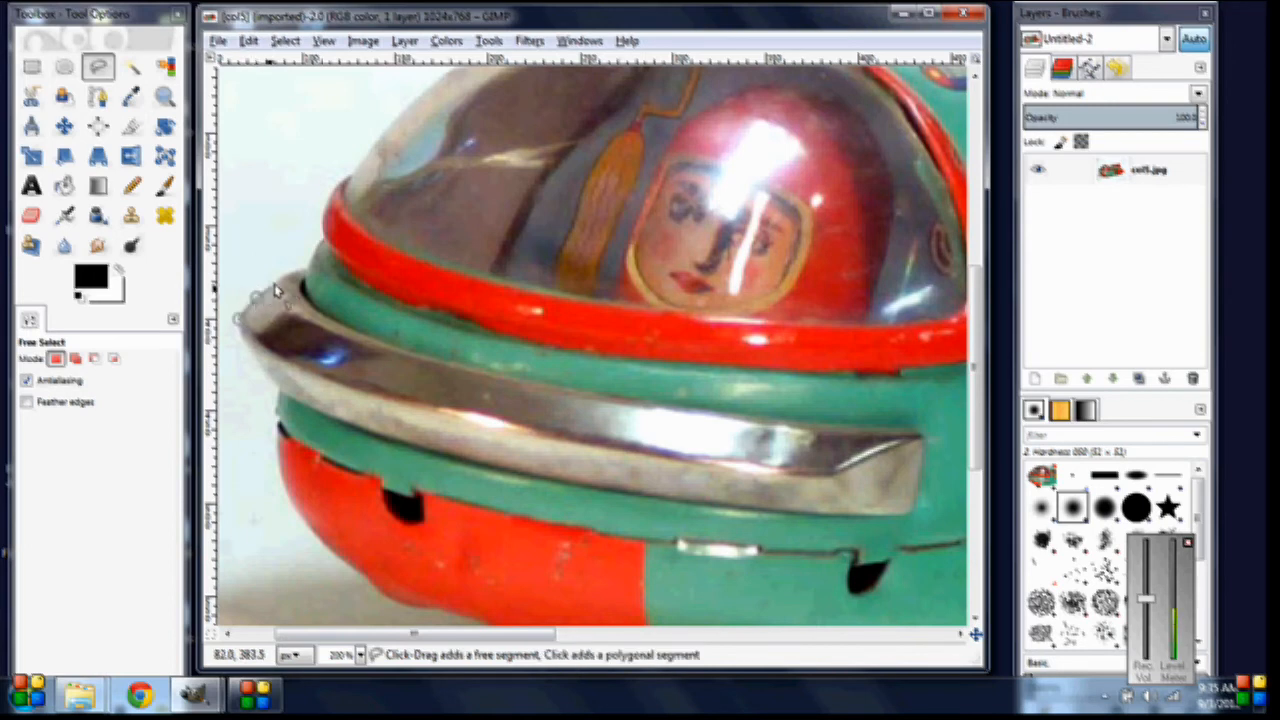
left_click(275, 282)
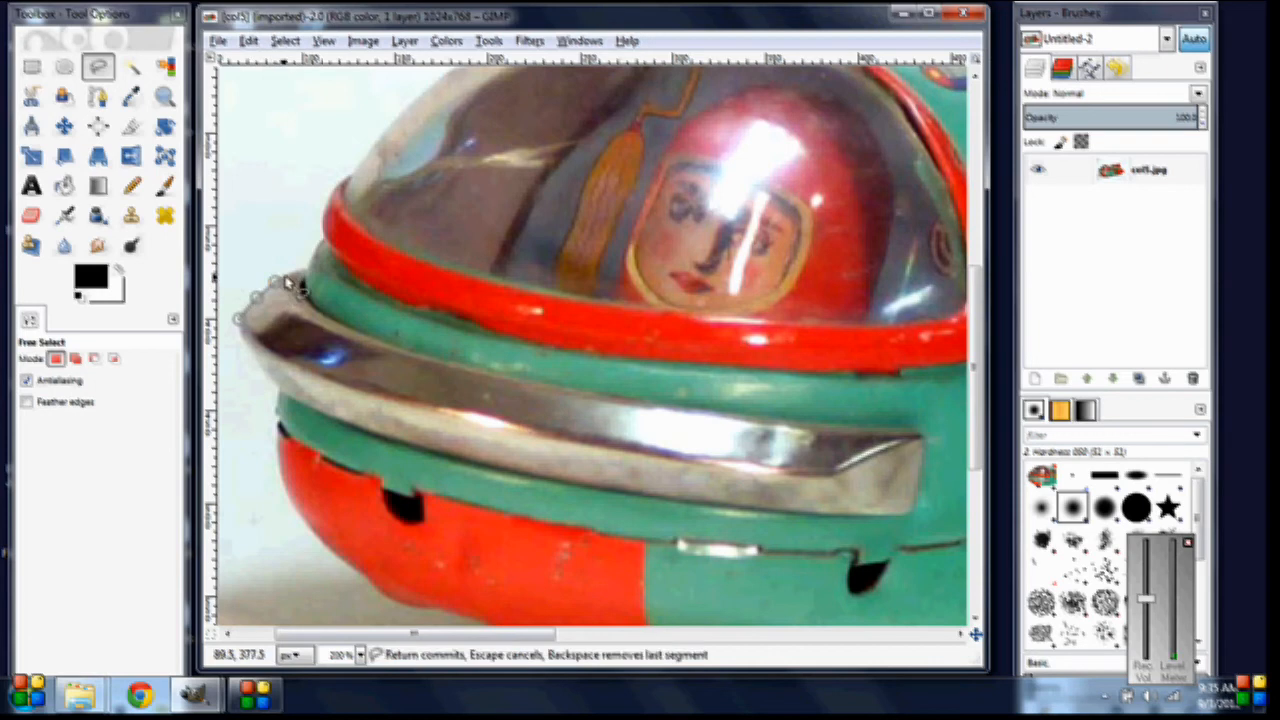
left_click(299, 277)
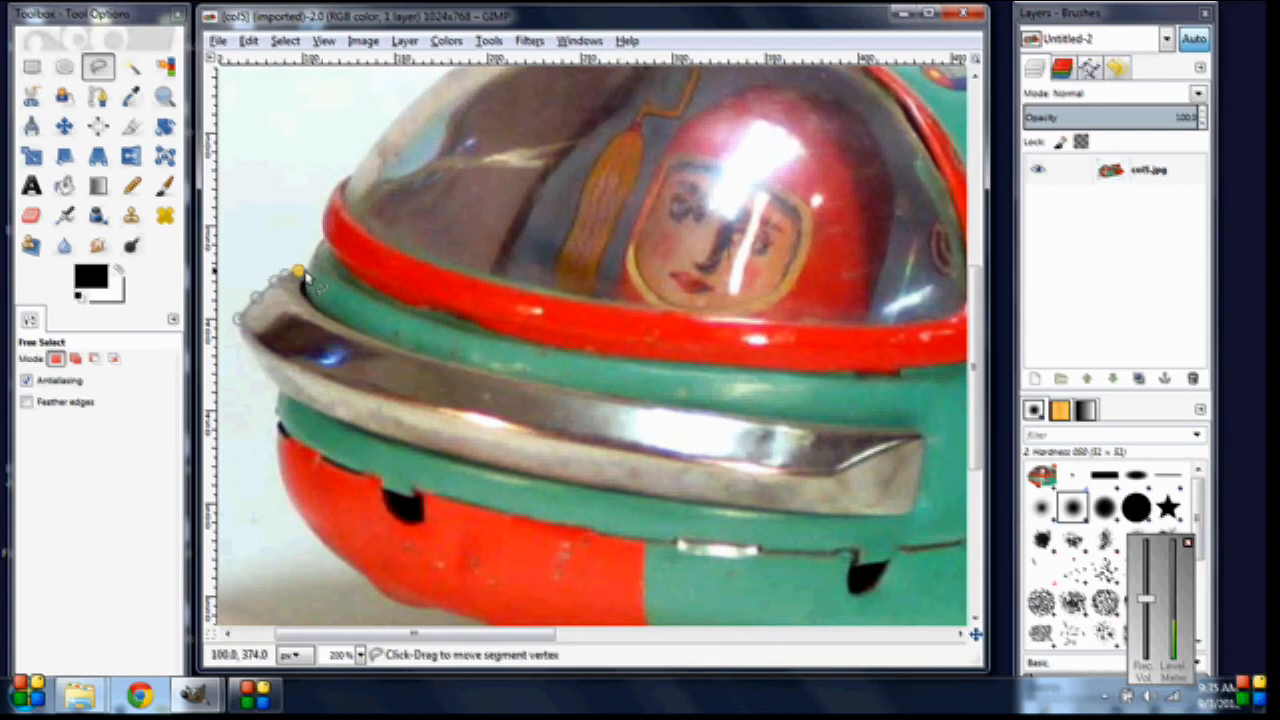
left_click(314, 251)
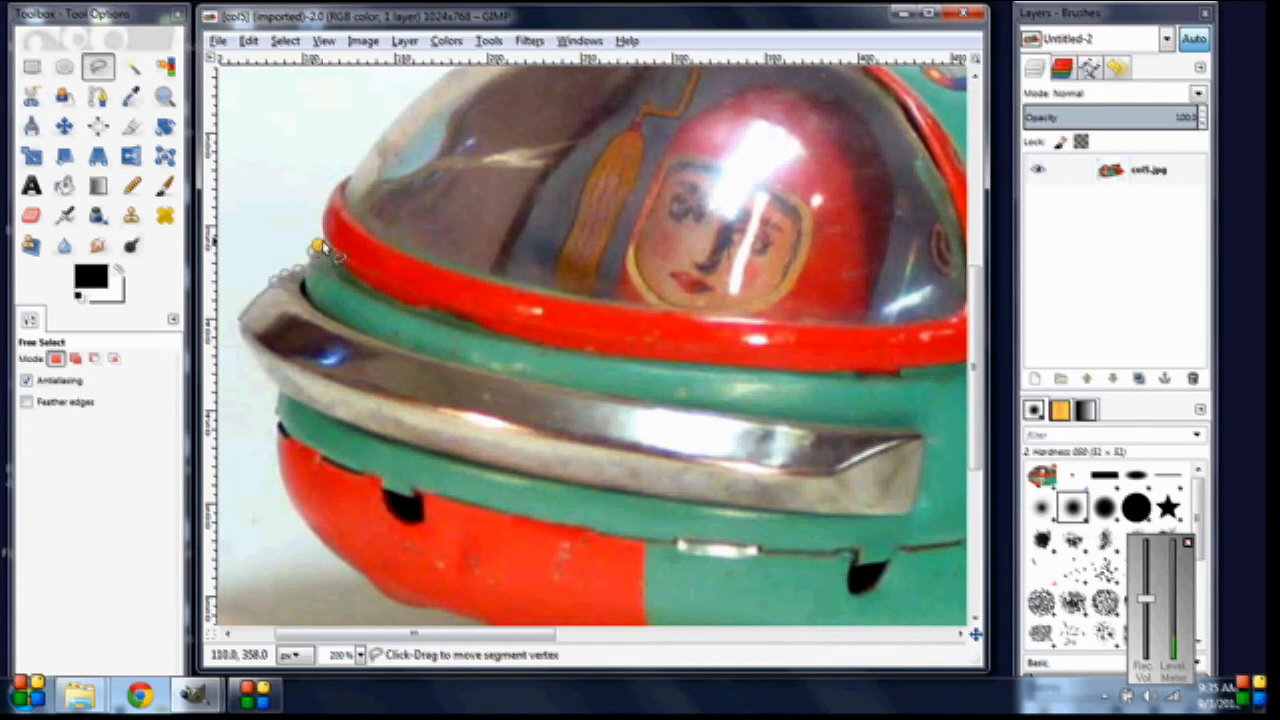
left_click(326, 242)
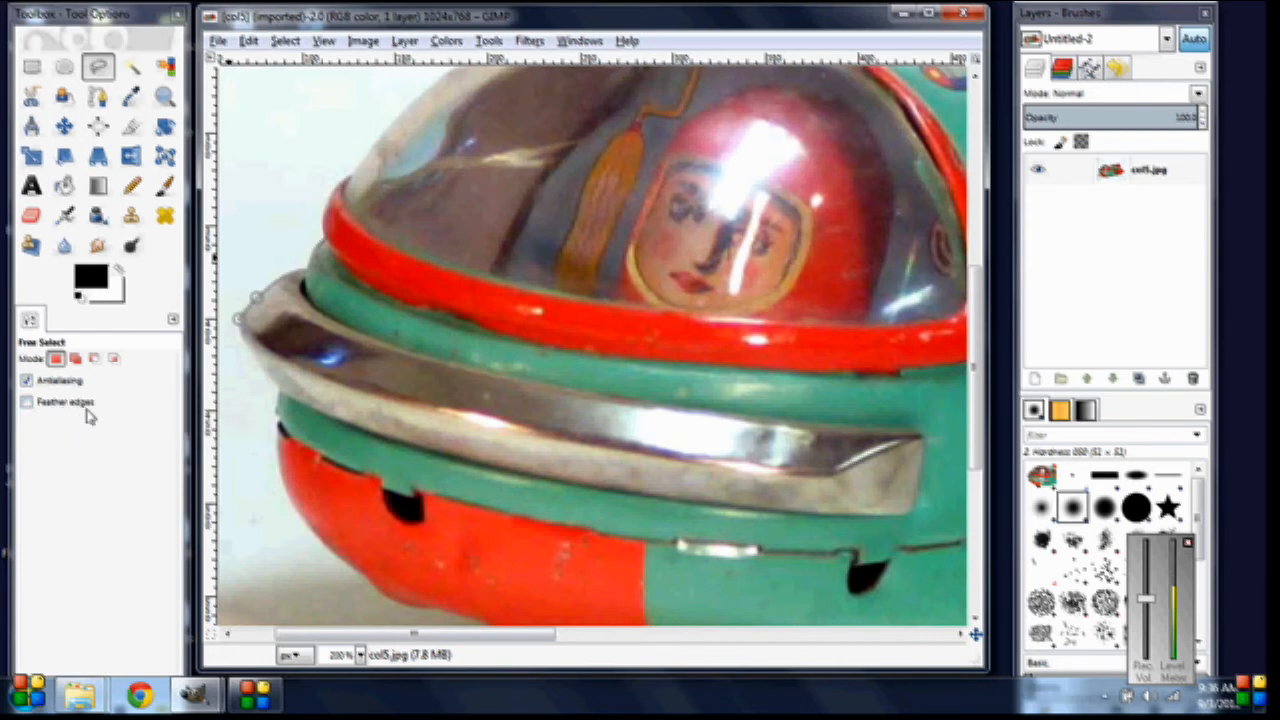
left_click(322, 218)
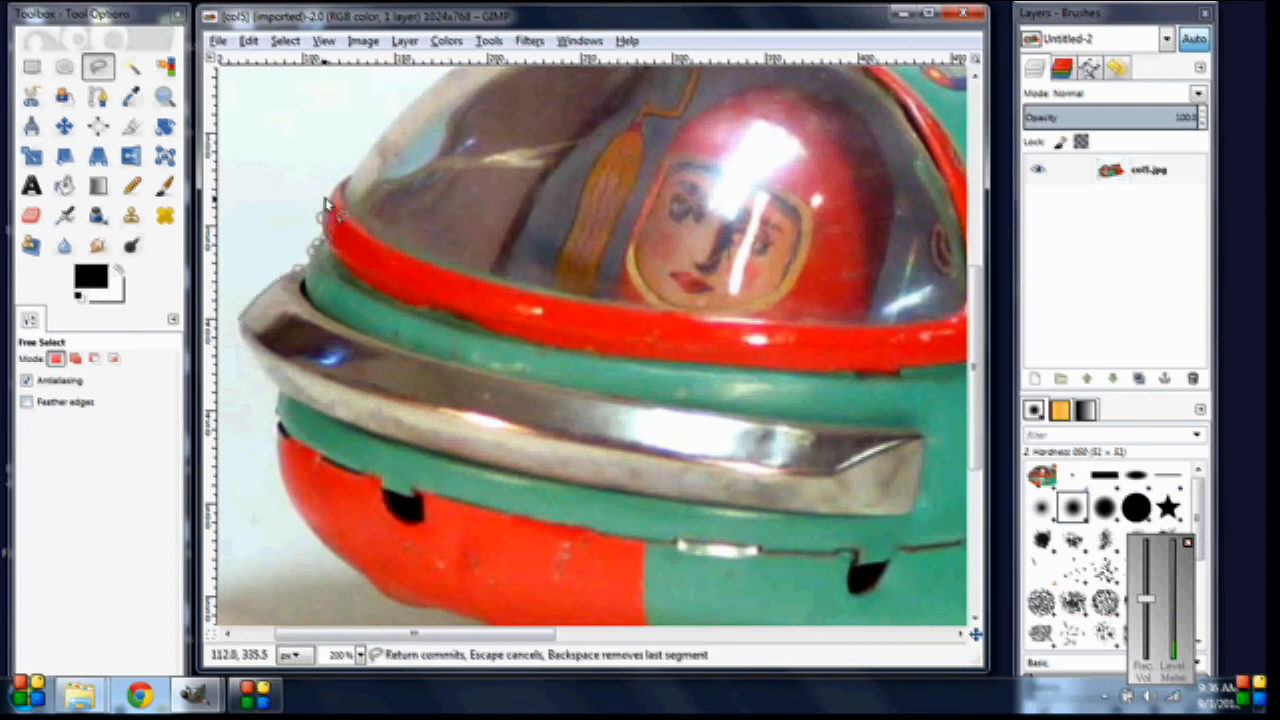
left_click(330, 197)
left_click(340, 188)
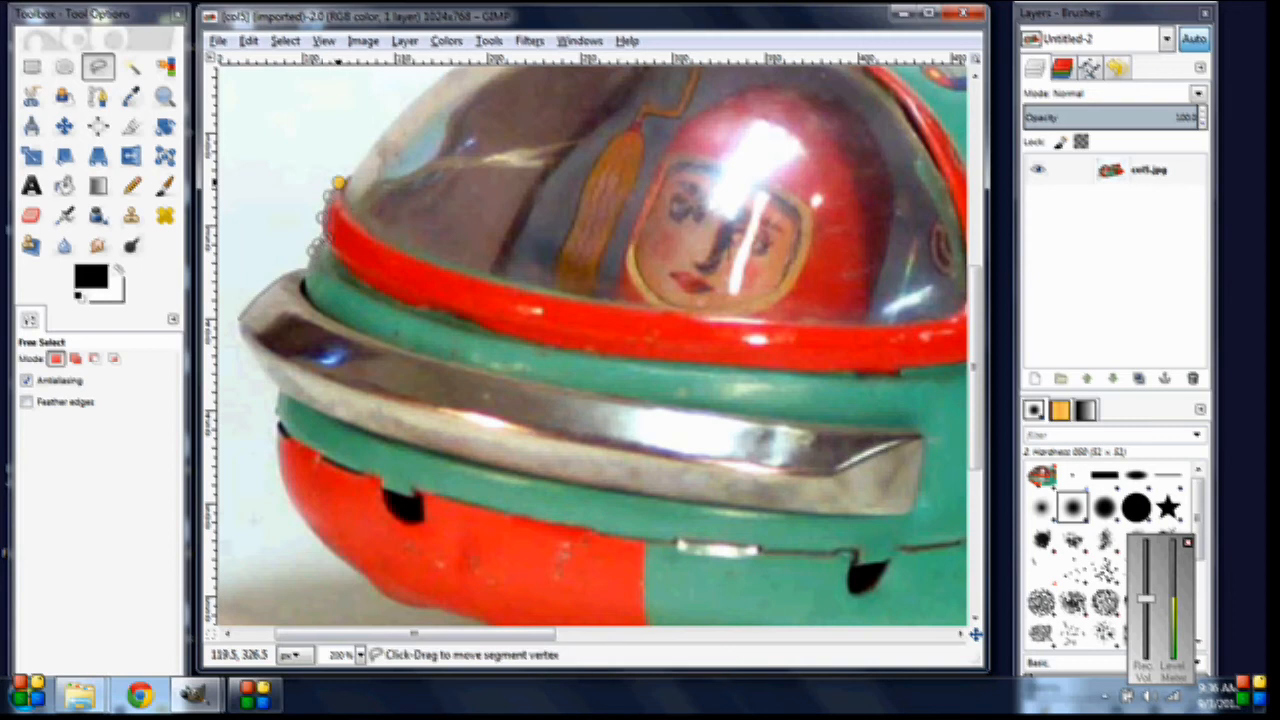
Continue the polygonal outline from the front of the dome's red rim up the glass dome to the start of the red band on top.
left_click(357, 181)
left_click(387, 128)
left_click(431, 92)
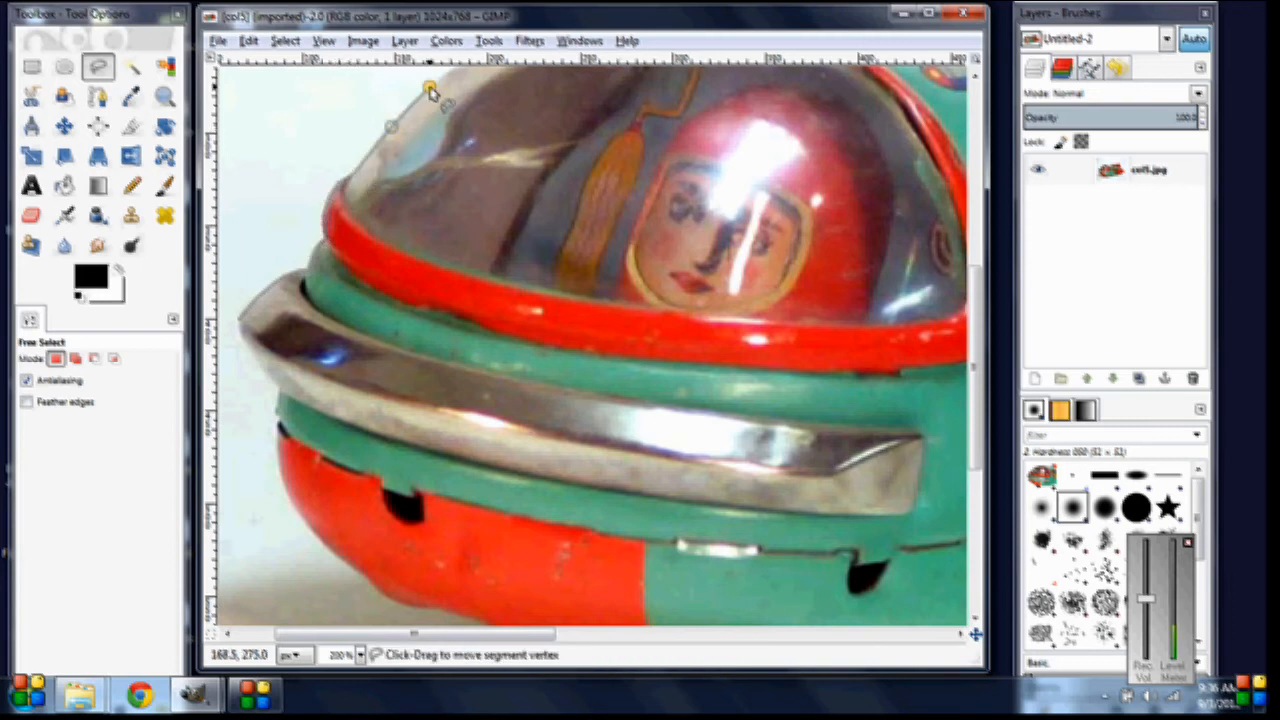
left_click_drag(975, 285, 975, 206)
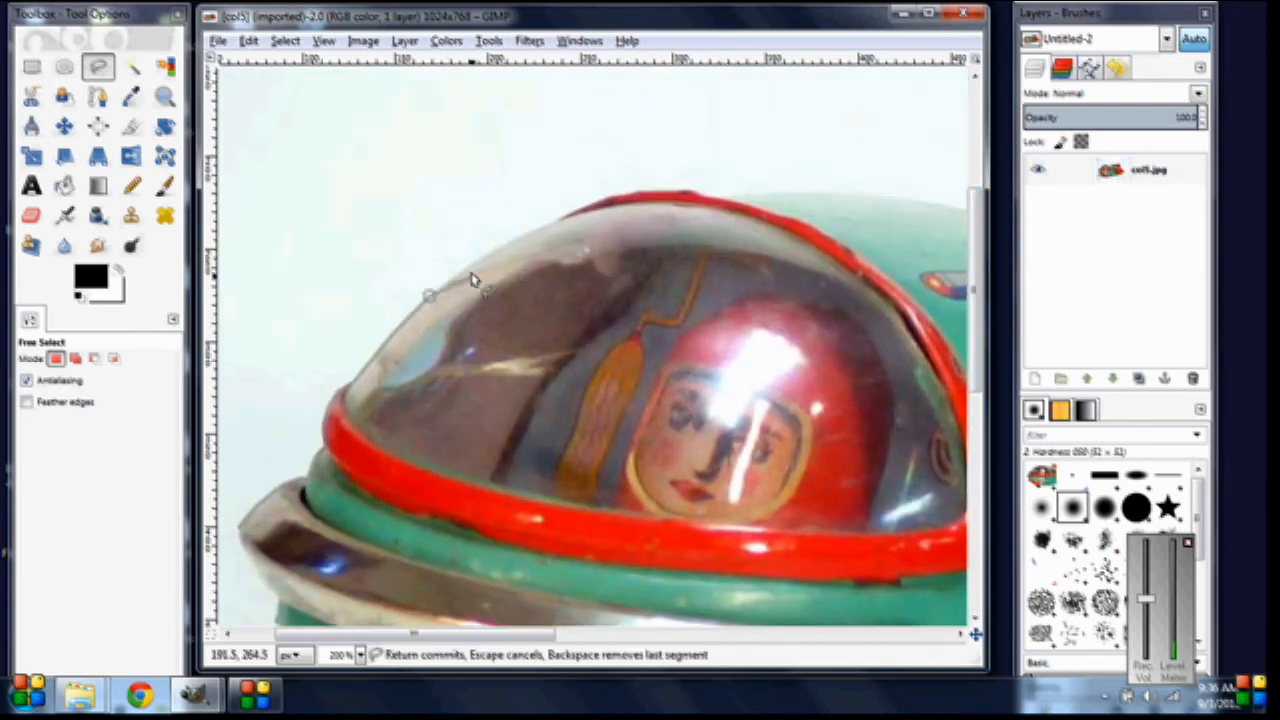
left_click(467, 270)
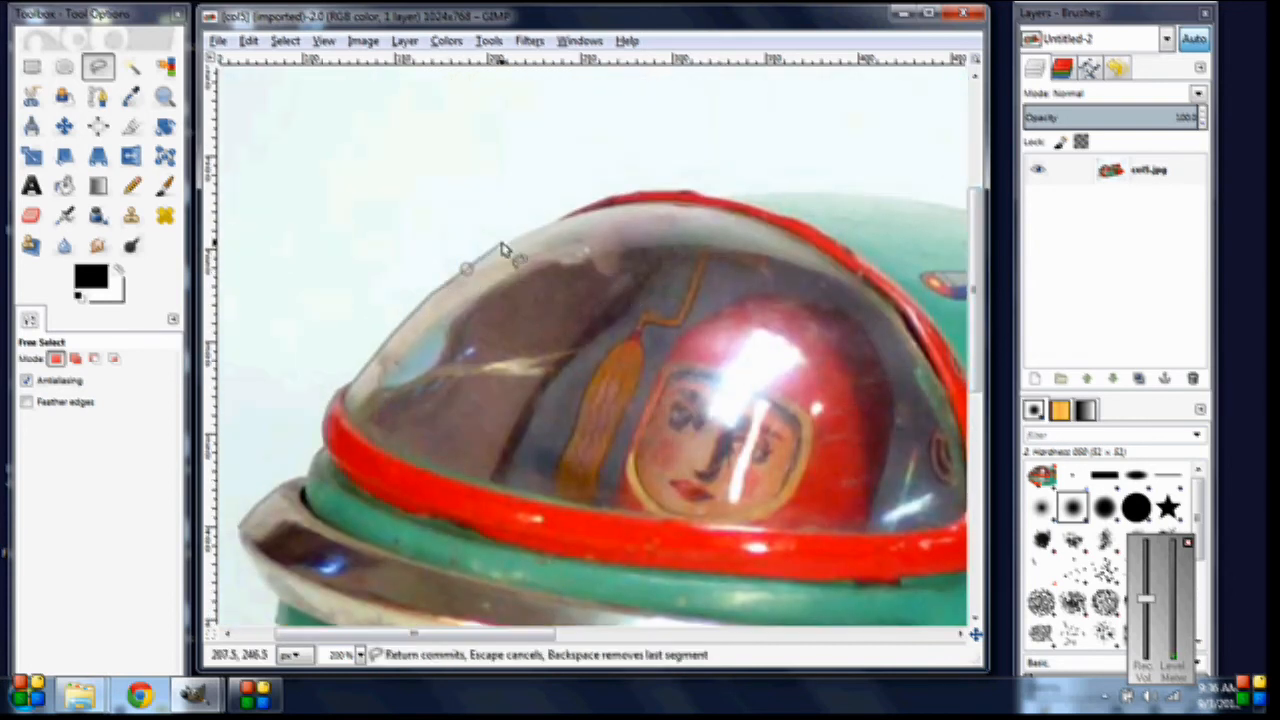
left_click(507, 244)
left_click(555, 224)
left_click(594, 201)
left_click(625, 195)
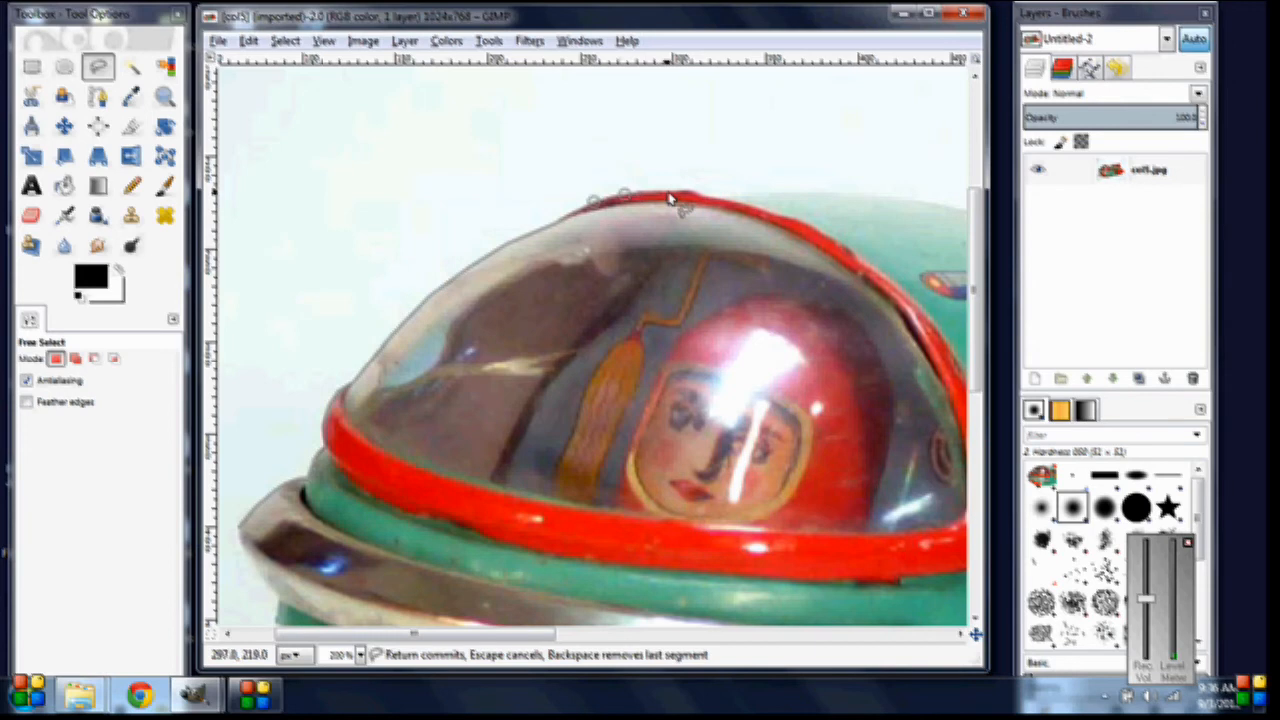
Trace the outline over the red band's crest and along the green roof toward the front of the tail fin.
left_click(670, 196)
left_click(699, 196)
left_click(721, 195)
left_click(776, 194)
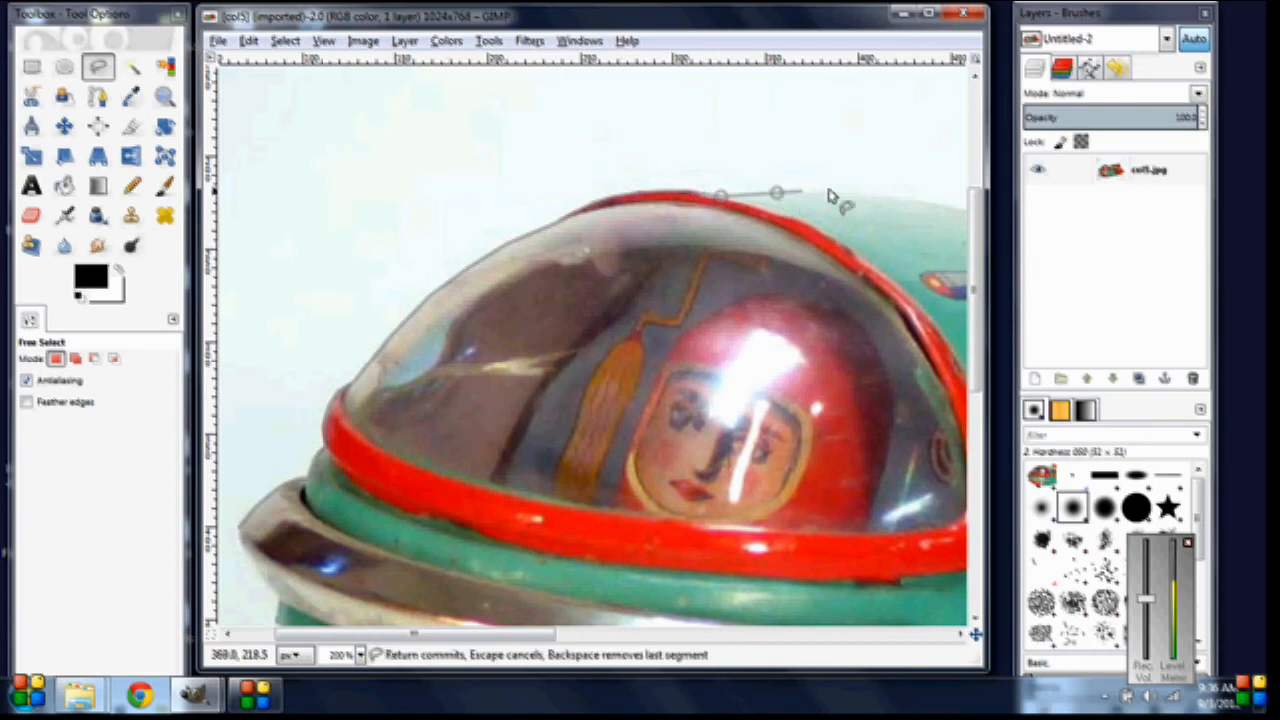
left_click(838, 194)
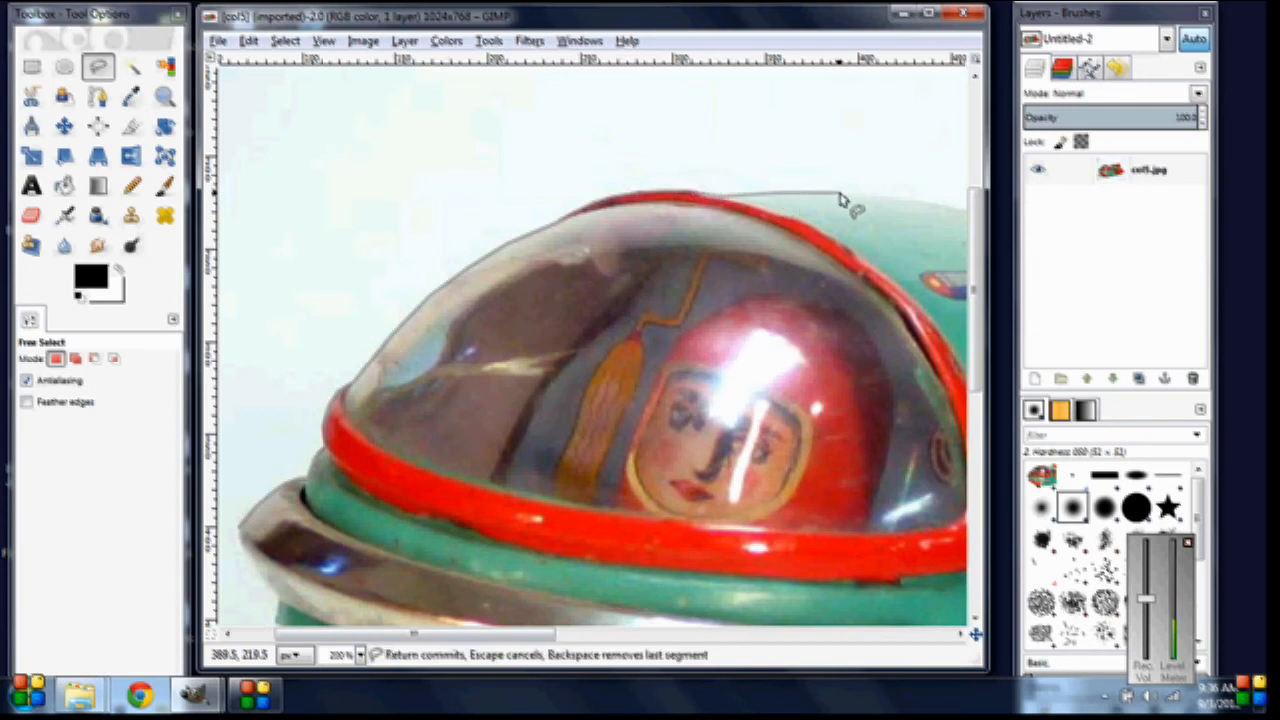
left_click(905, 199)
left_click(961, 208)
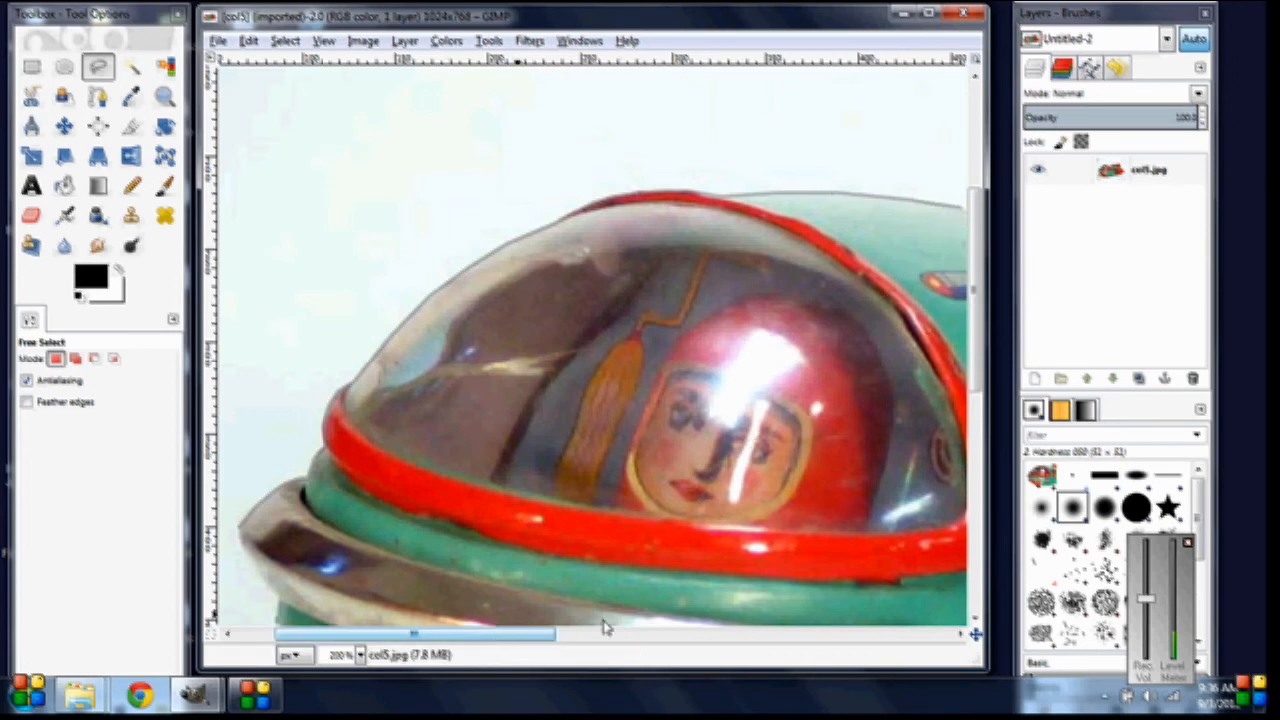
scroll(603, 627, "right", 6)
left_click(418, 207)
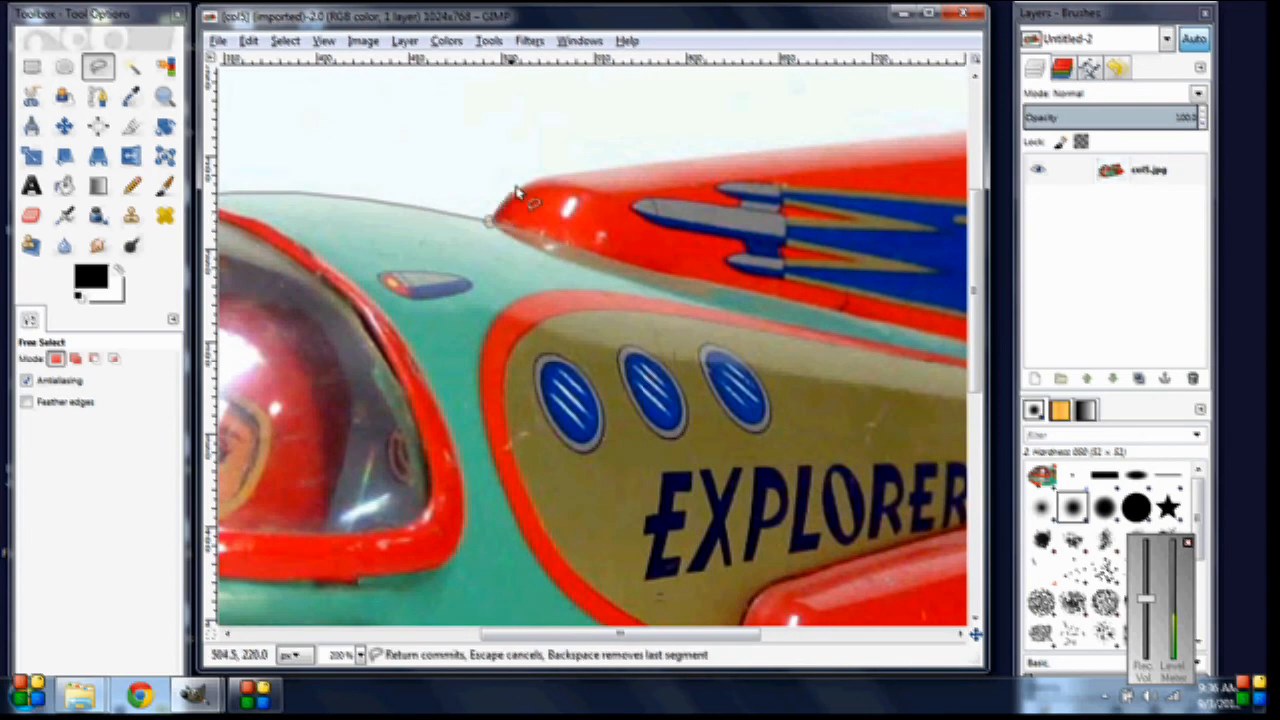
Trace the red tail fin's rounded front and its long upper edge to the start of the rear corner.
left_click(503, 206)
left_click(532, 180)
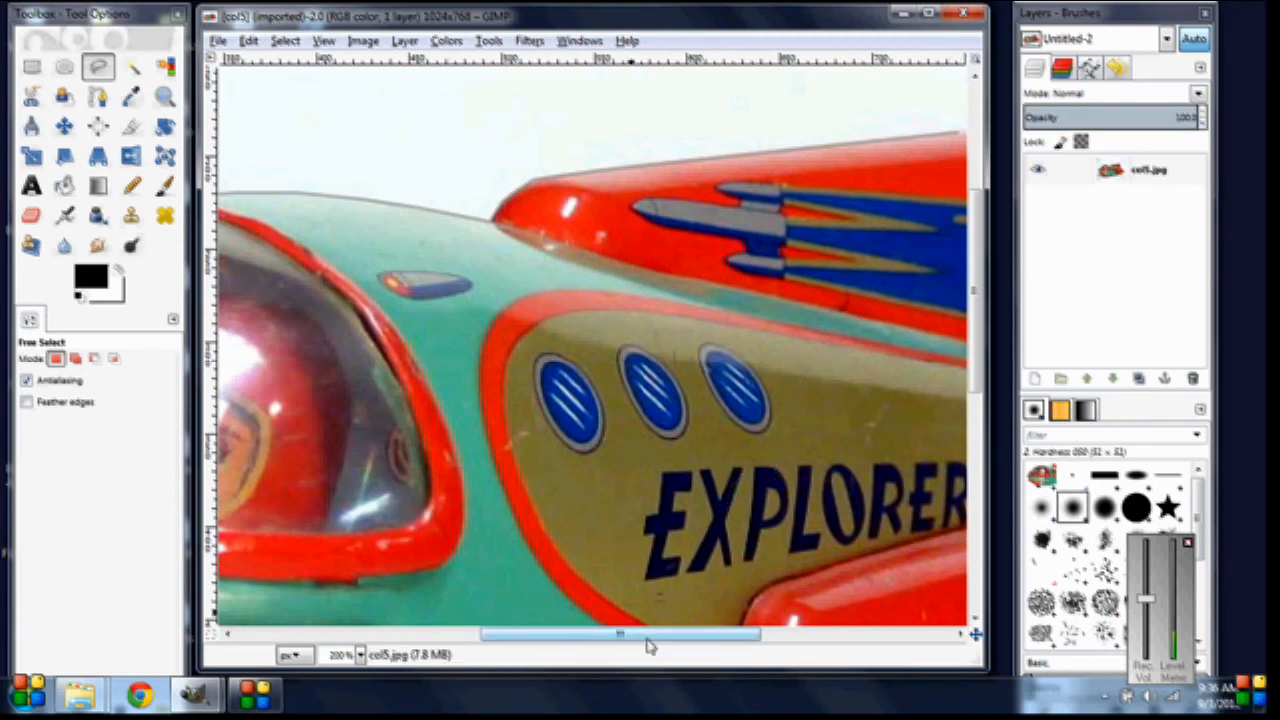
left_click_drag(660, 640, 797, 640)
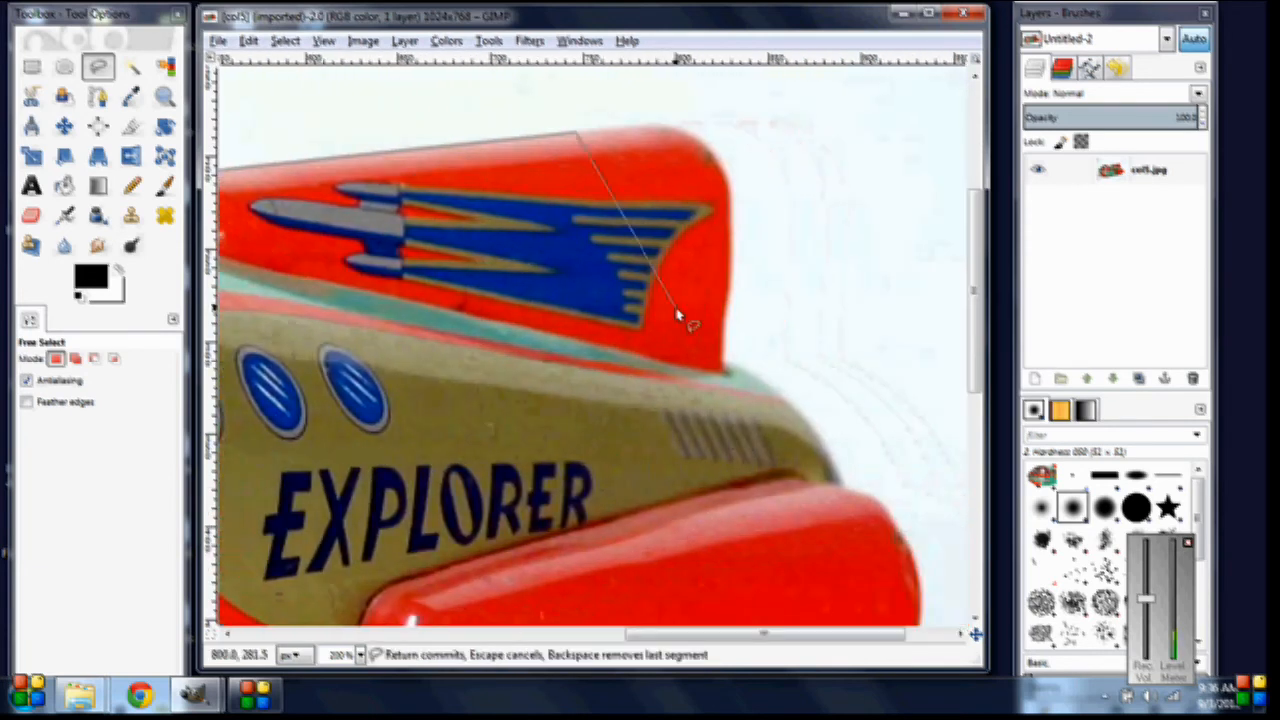
left_click(645, 129)
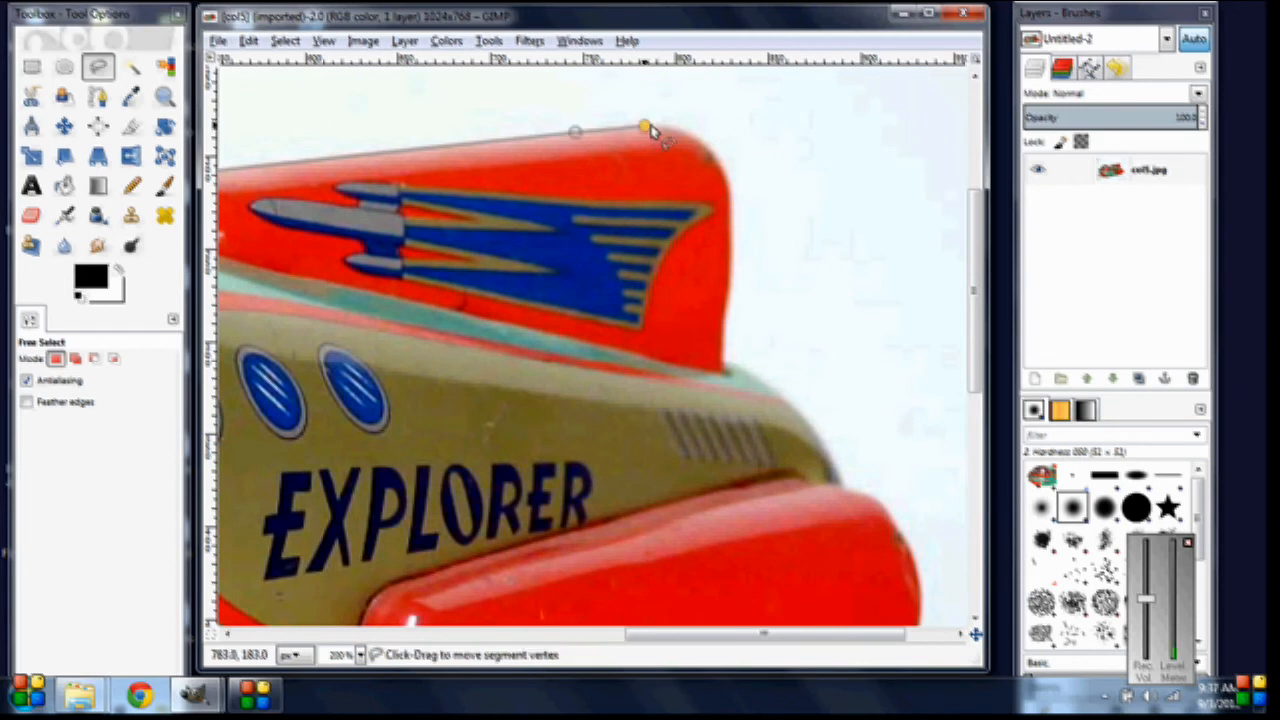
left_click(665, 126)
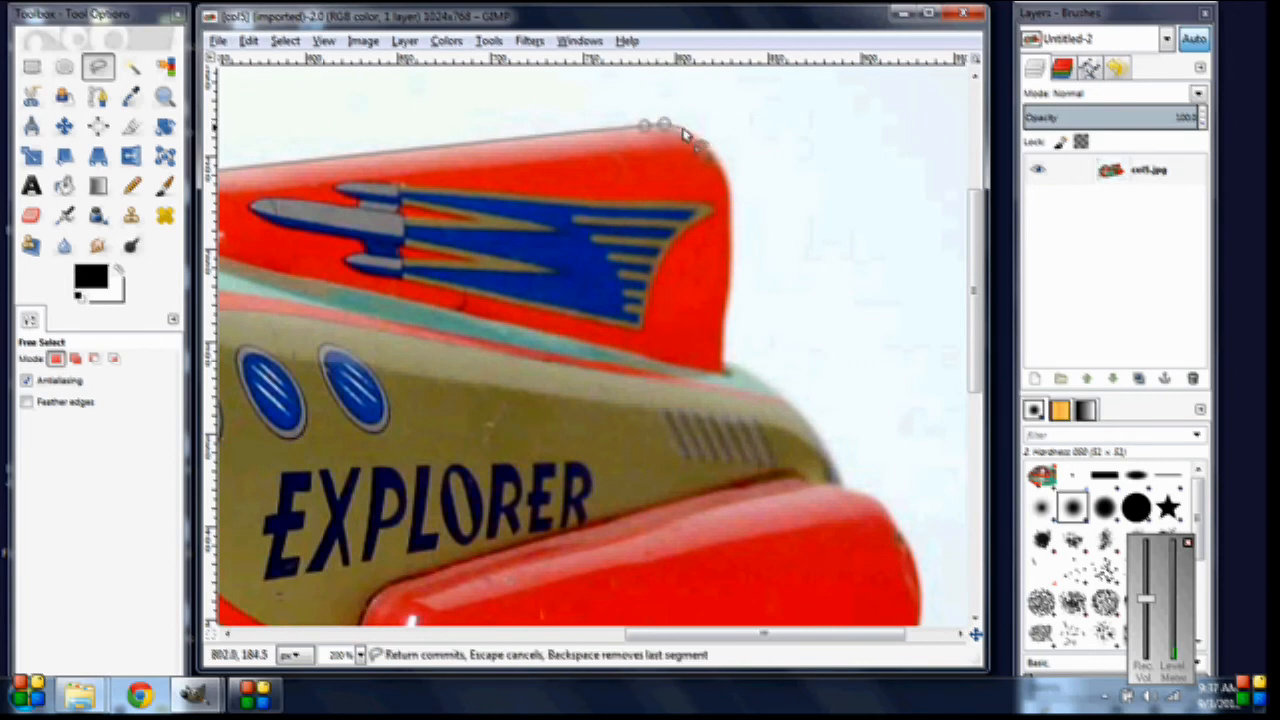
left_click(688, 131)
Follow the fin's rounded rear corner and its back edge down to where it meets the hull.
left_click(716, 160)
left_click(727, 179)
left_click(731, 205)
left_click(730, 250)
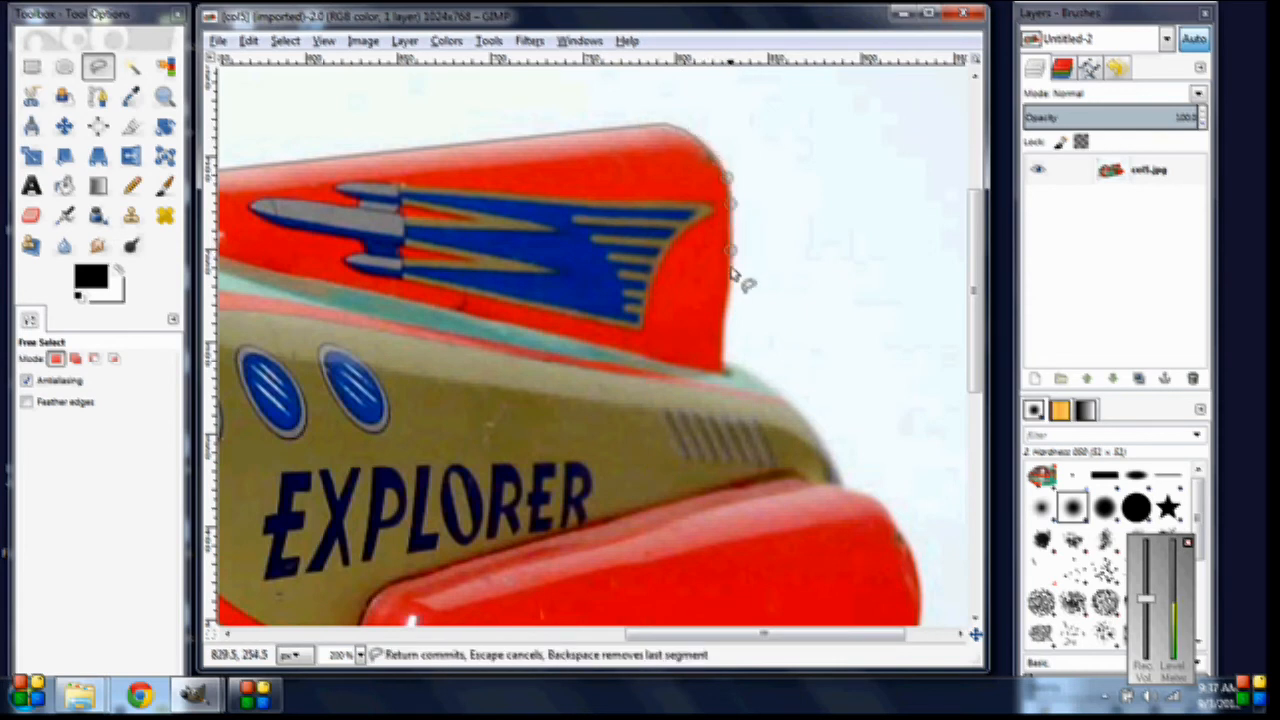
left_click(731, 281)
left_click(724, 318)
left_click(723, 359)
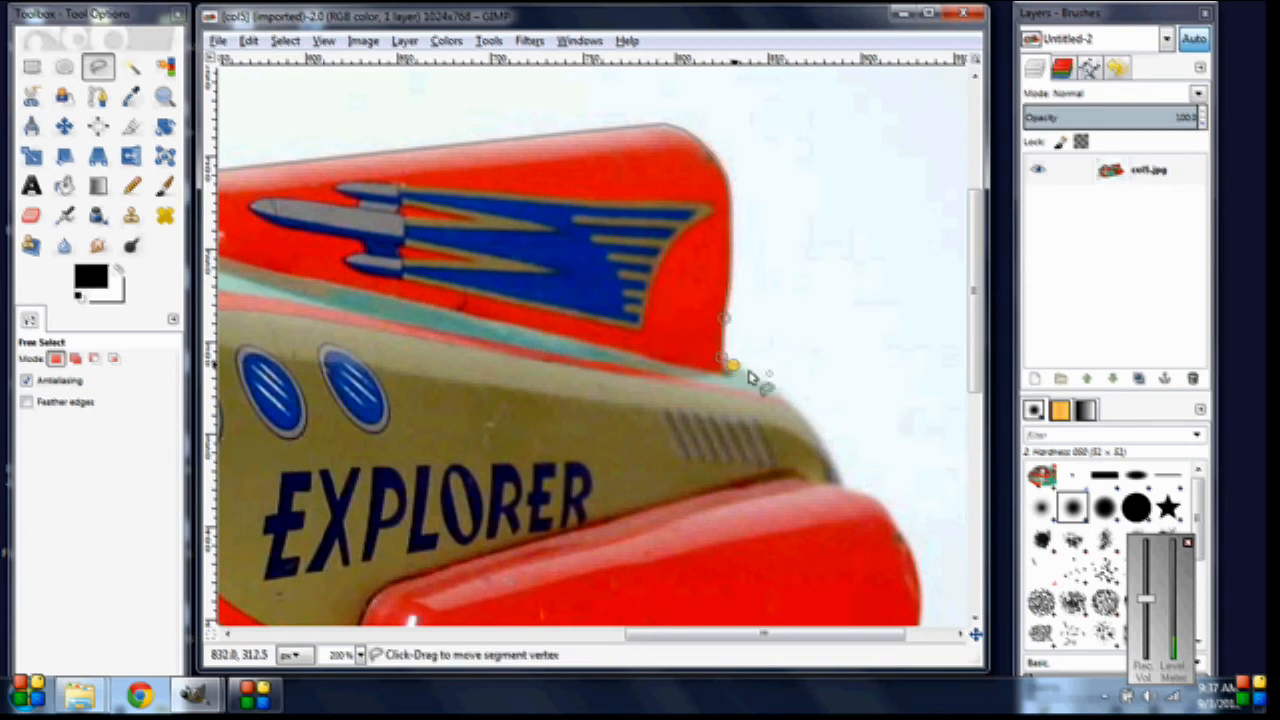
Trace the hull's sloping tail down onto the top of the red rear pod and commit the outline as a selection.
left_click(763, 380)
left_click(788, 401)
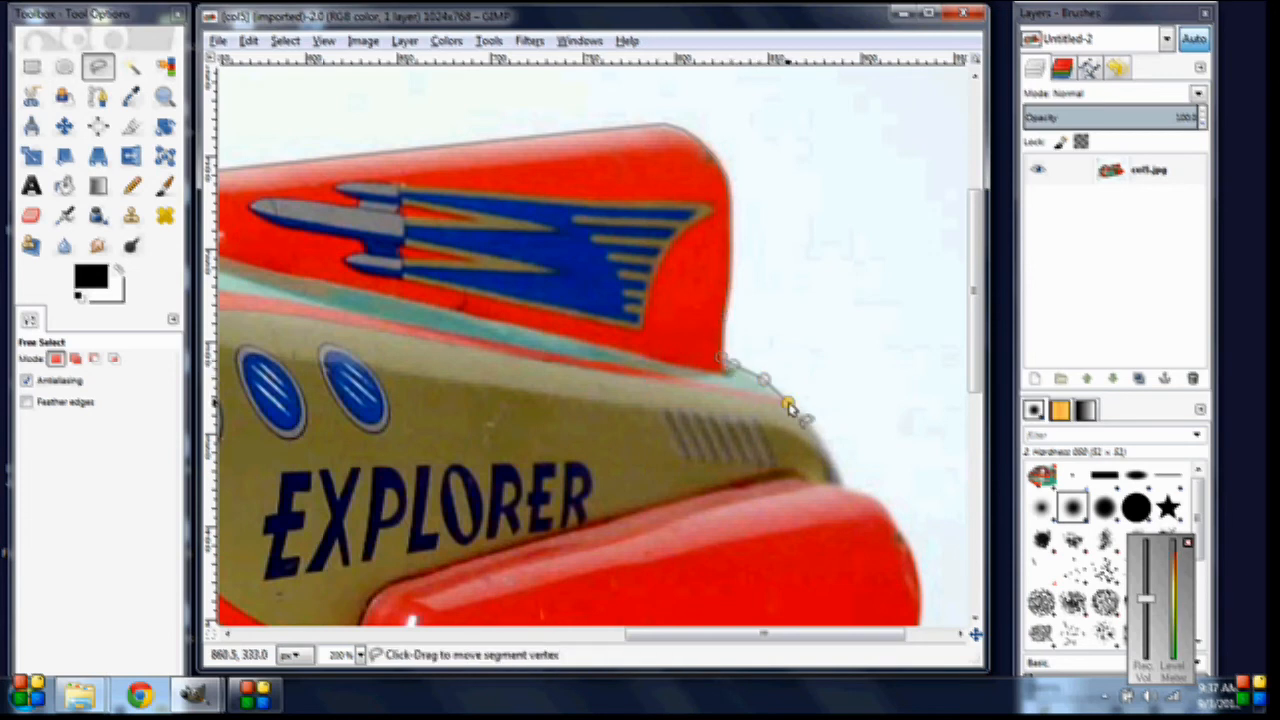
left_click(805, 420)
left_click(821, 442)
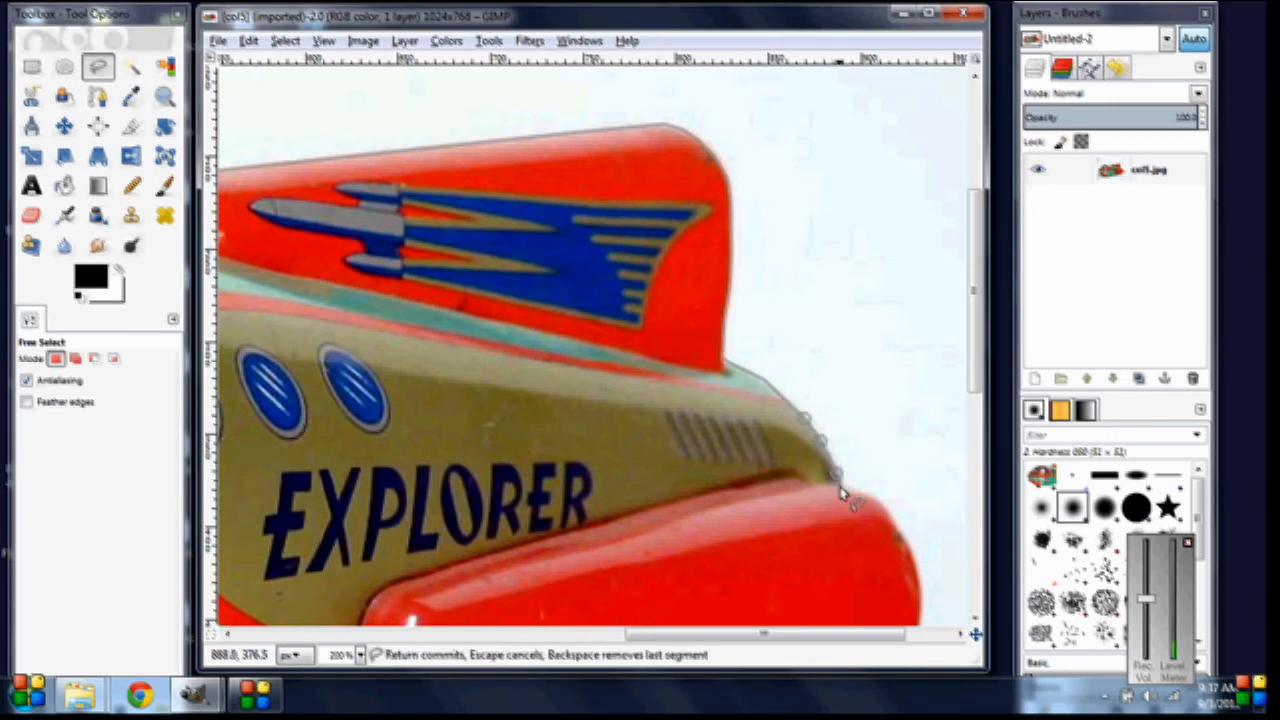
left_click(842, 487)
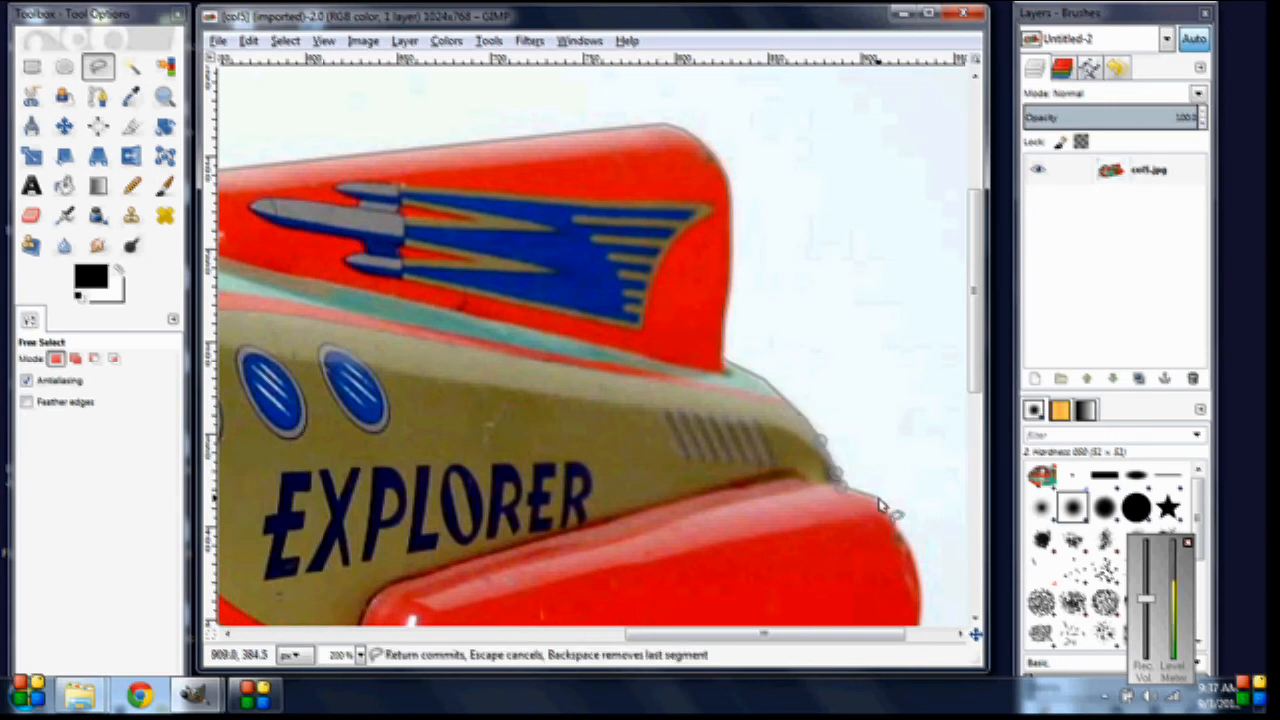
left_click(891, 518)
key("Return")
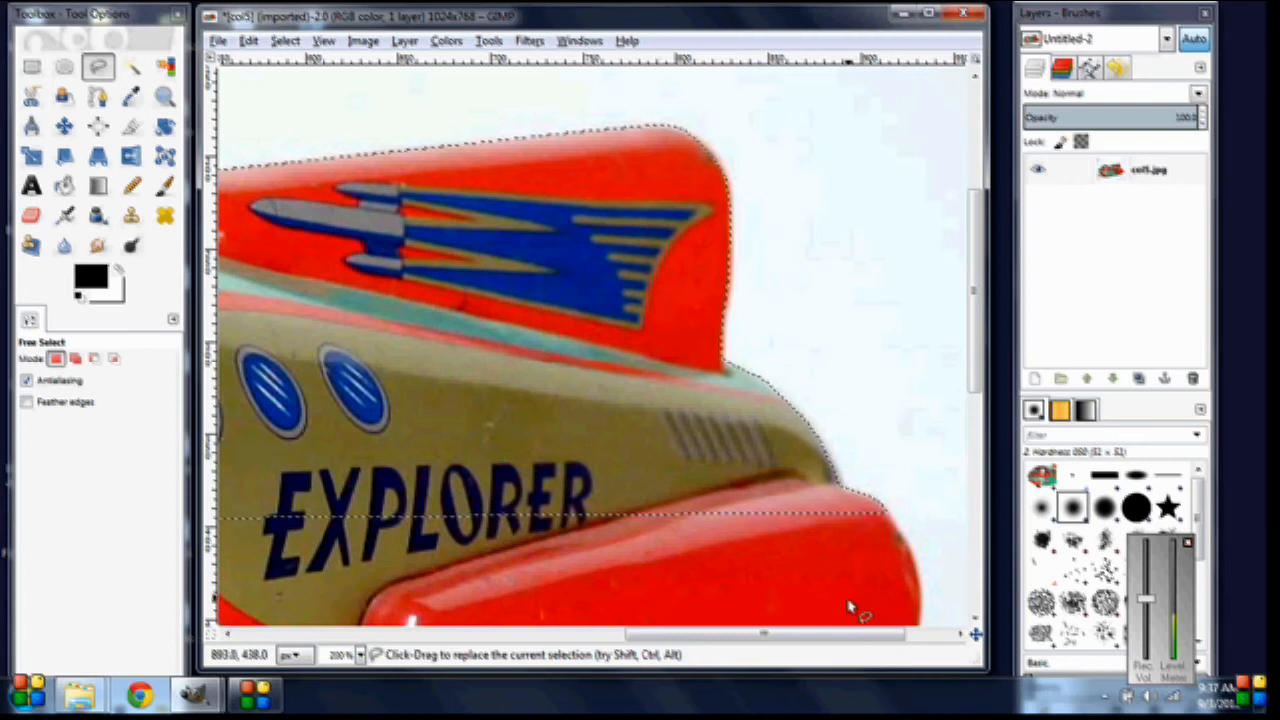
Check both ends of the selection and set Free Select to add to the current selection.
left_click_drag(836, 638, 447, 645)
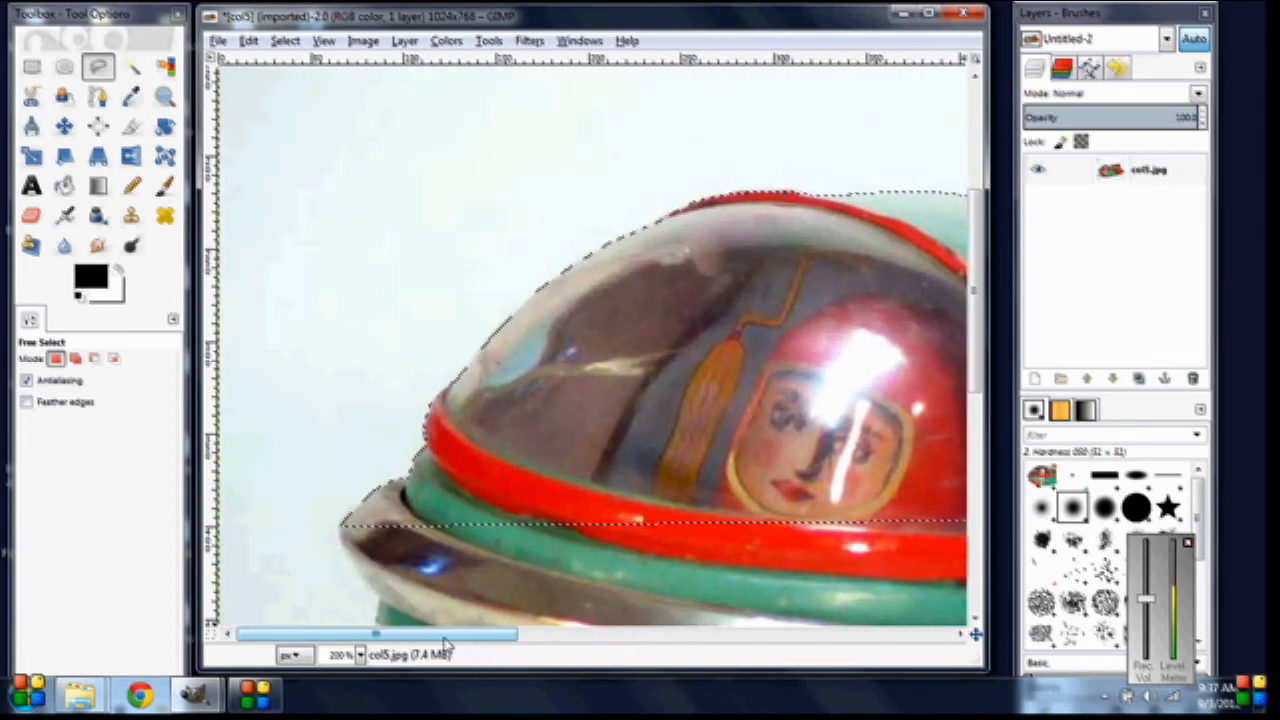
left_click_drag(447, 646, 845, 590)
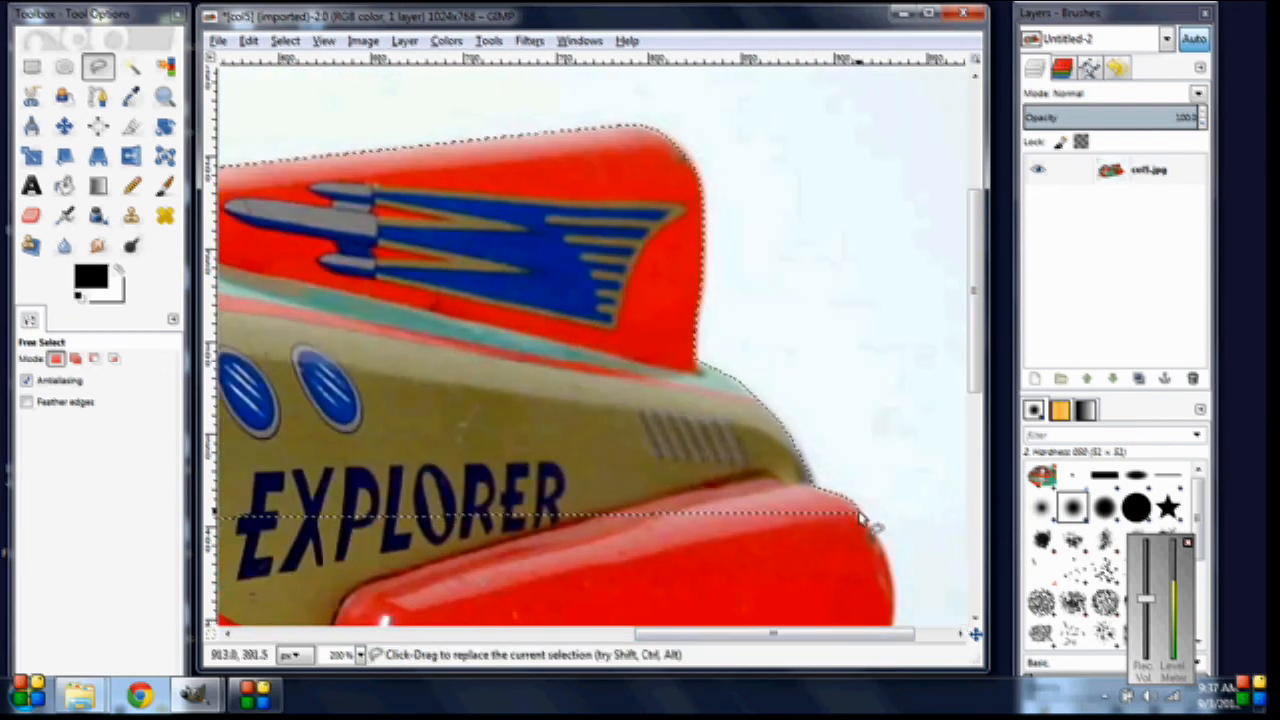
left_click_drag(814, 637, 415, 640)
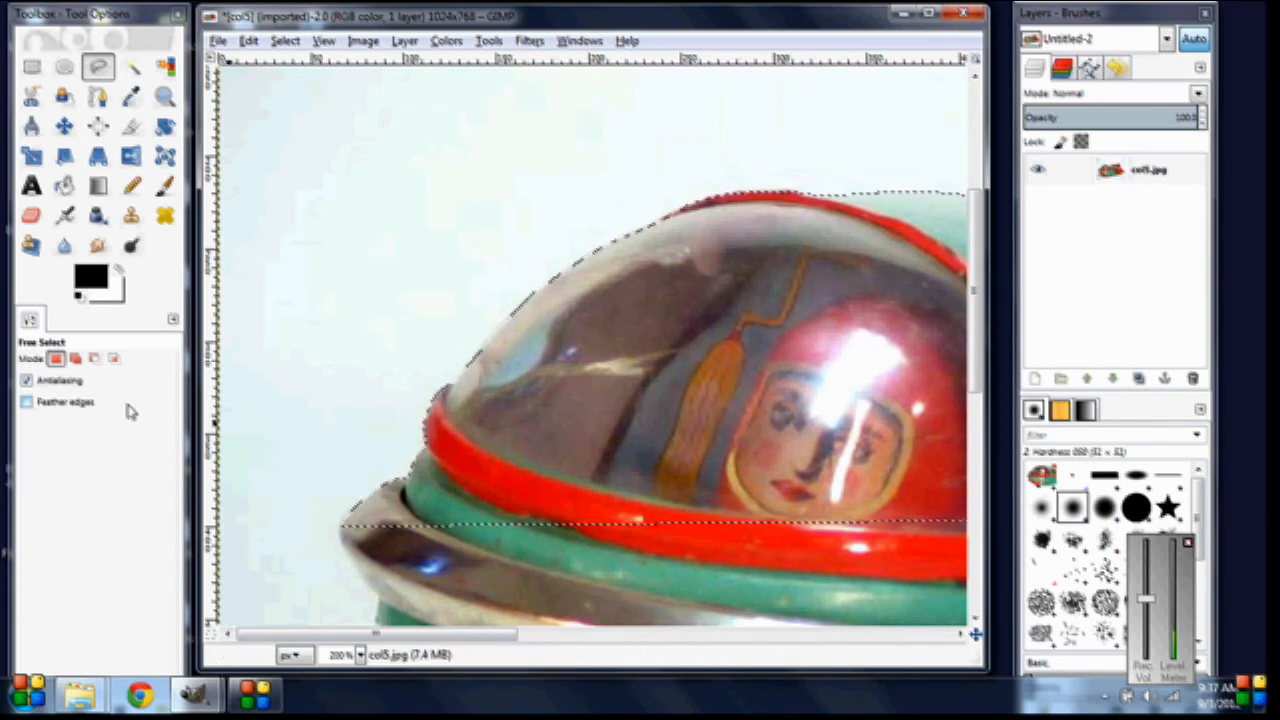
left_click(75, 362)
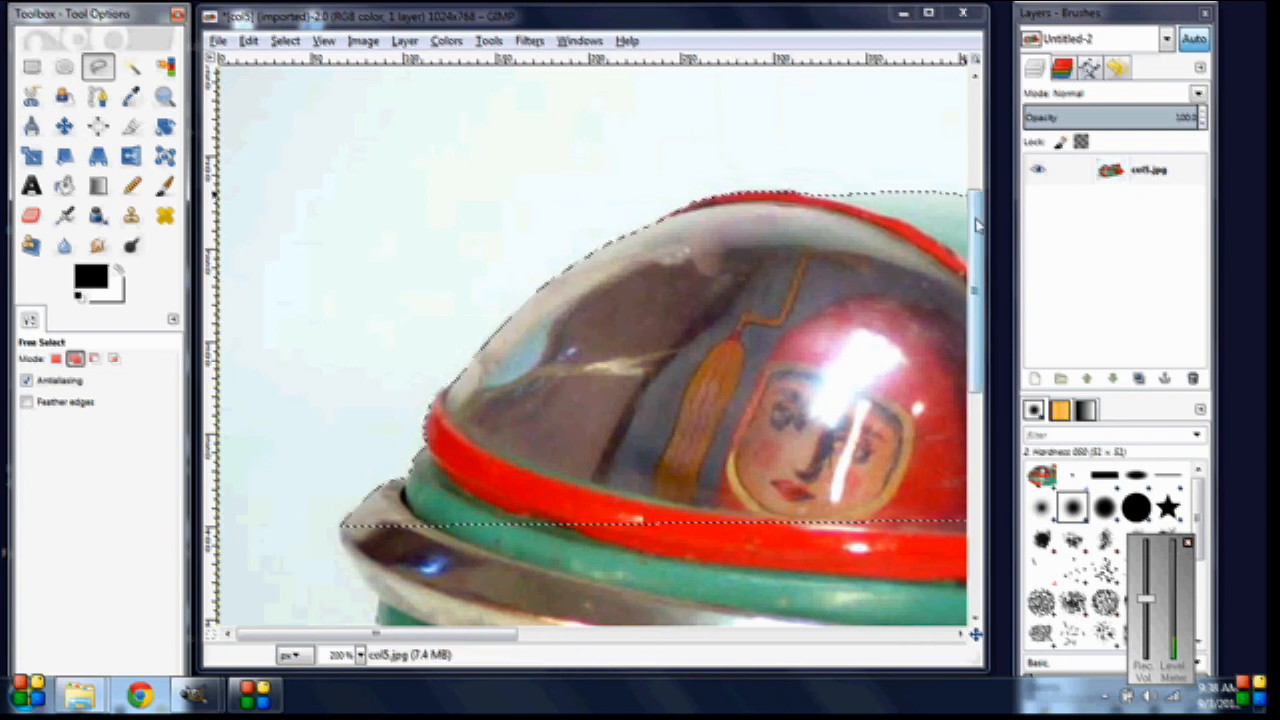
Start an additional polygonal outline inside the selection at the chrome bumper's front tip and trace down the bumper's front edge.
scroll(980, 275, "down", 2)
scroll(980, 275, "down", 2)
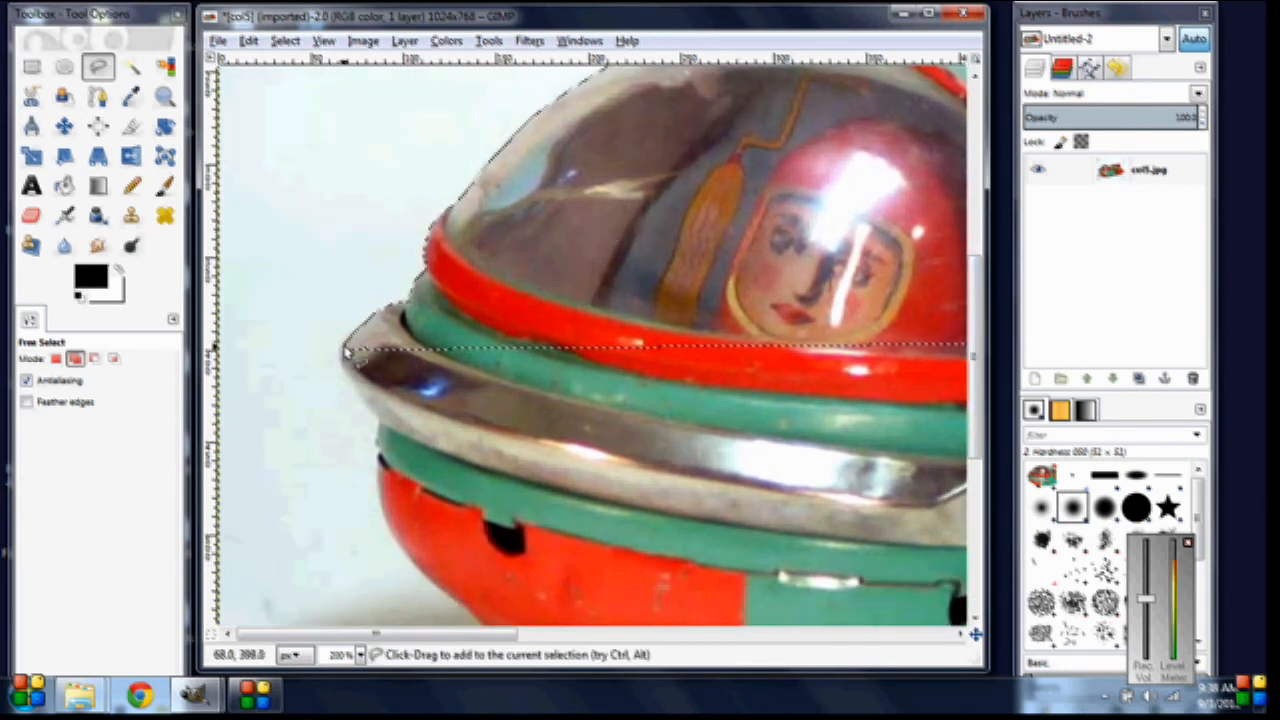
left_click(345, 345)
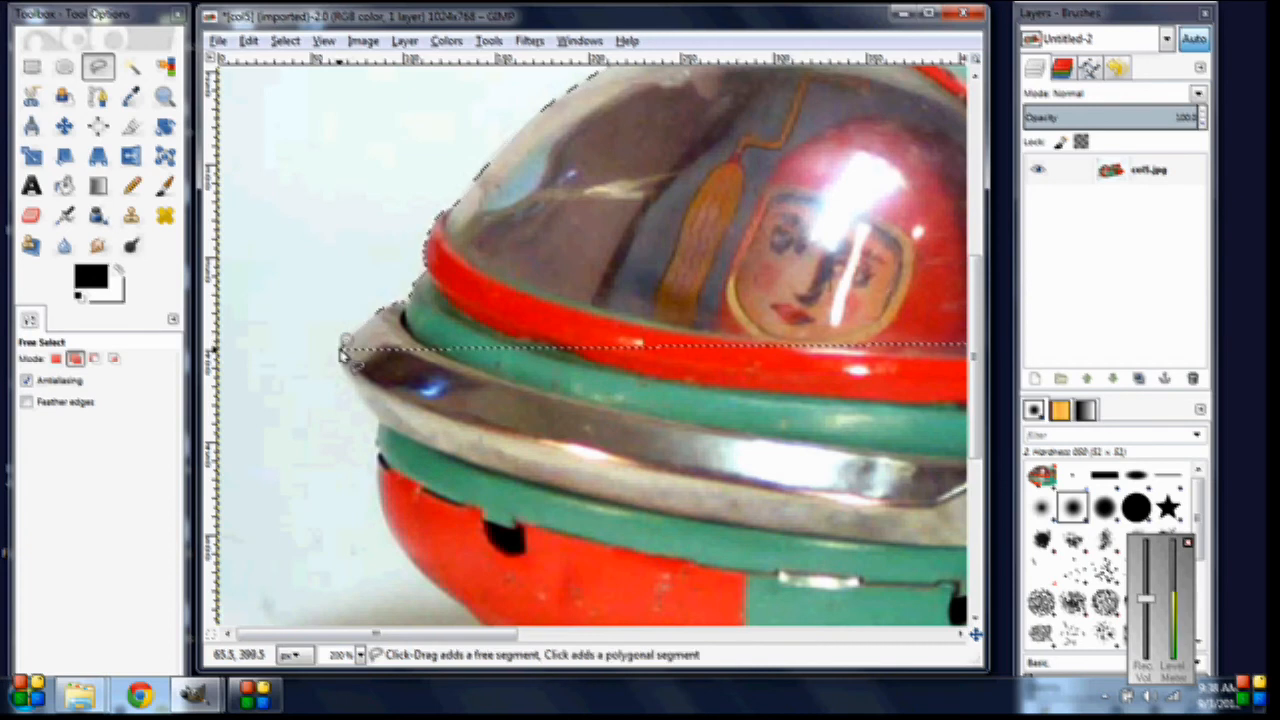
left_click_drag(343, 372, 352, 392)
left_click(352, 385)
left_click(362, 401)
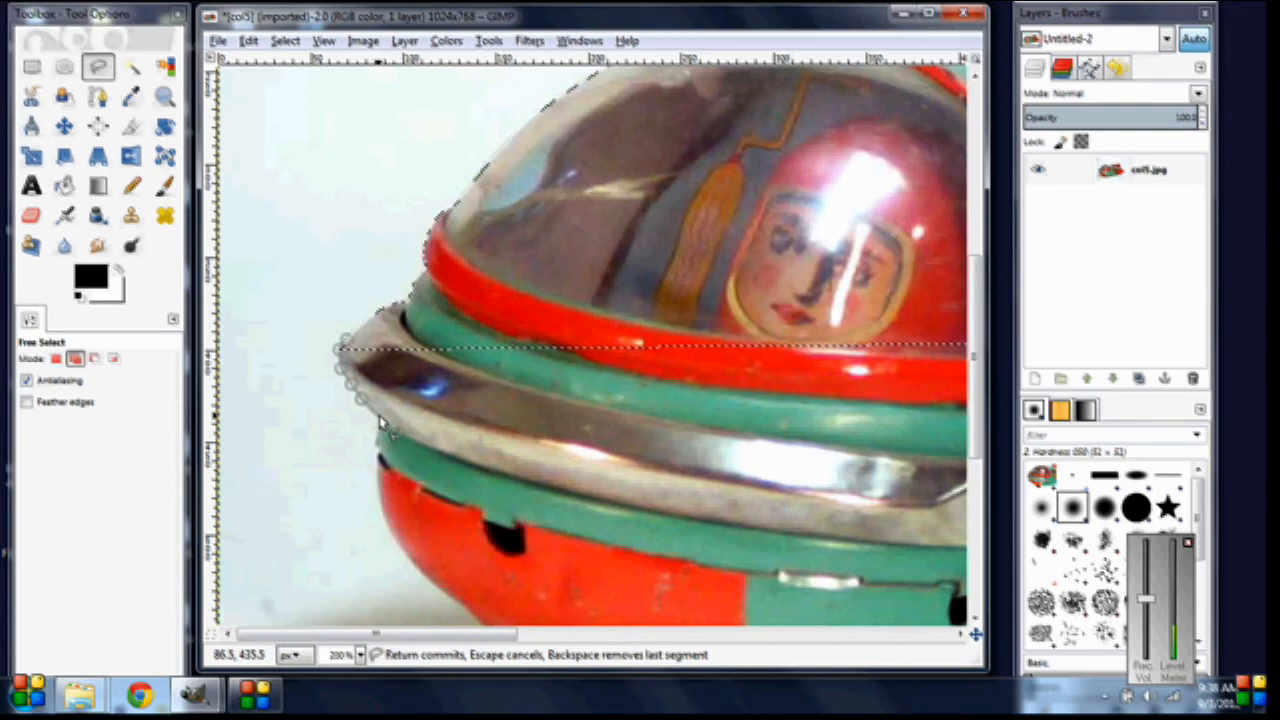
left_click(380, 424)
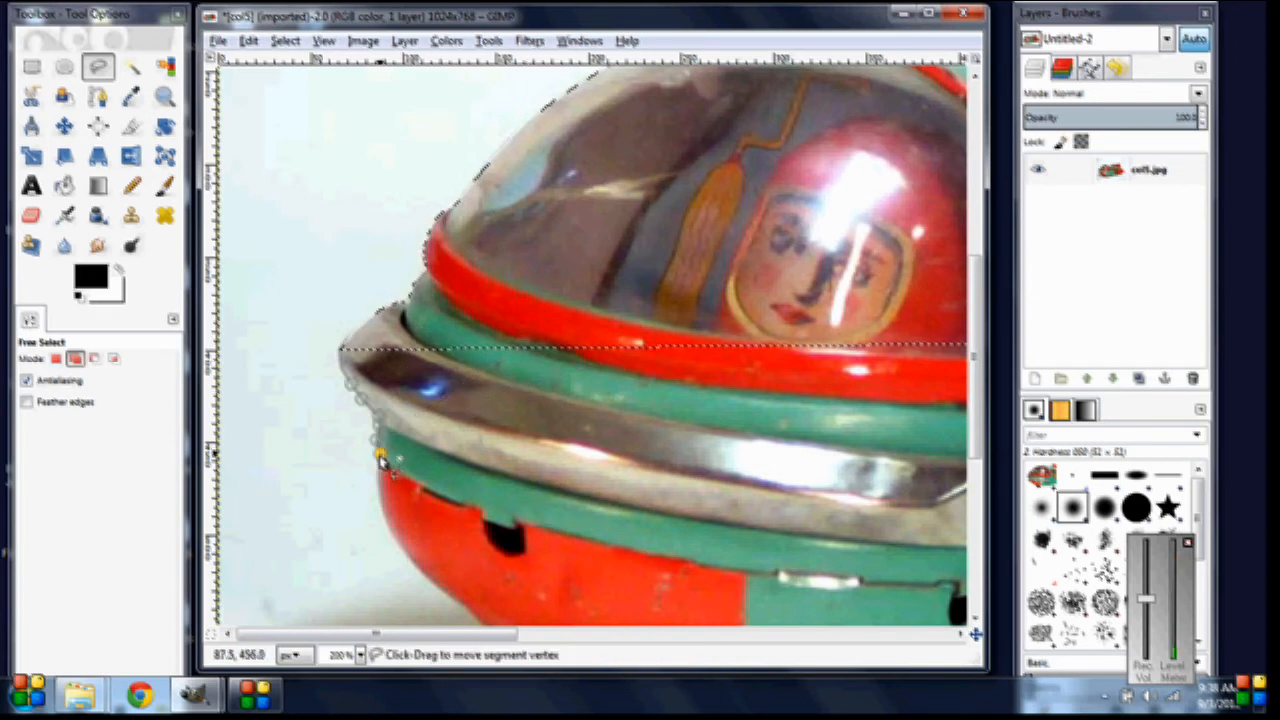
Continue the outline down the front of the green strip and red lower nose and along the nose's curved underside.
left_click(378, 493)
left_click(381, 514)
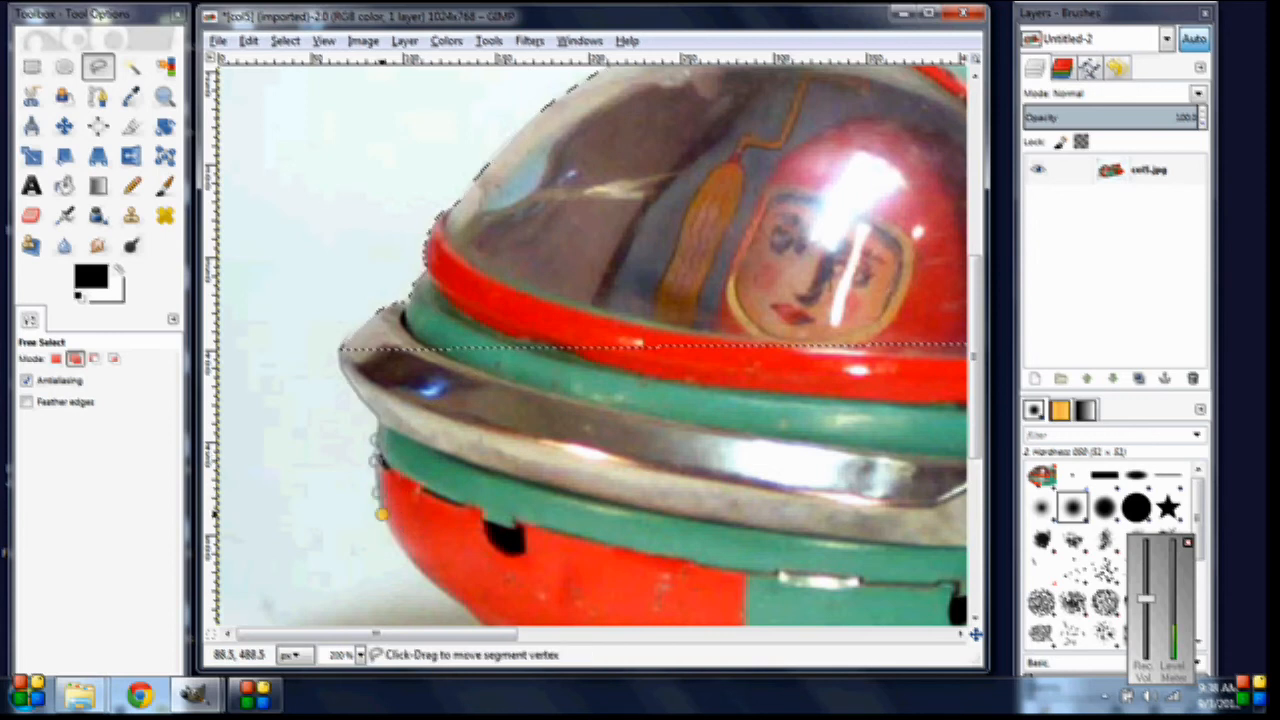
left_click(397, 545)
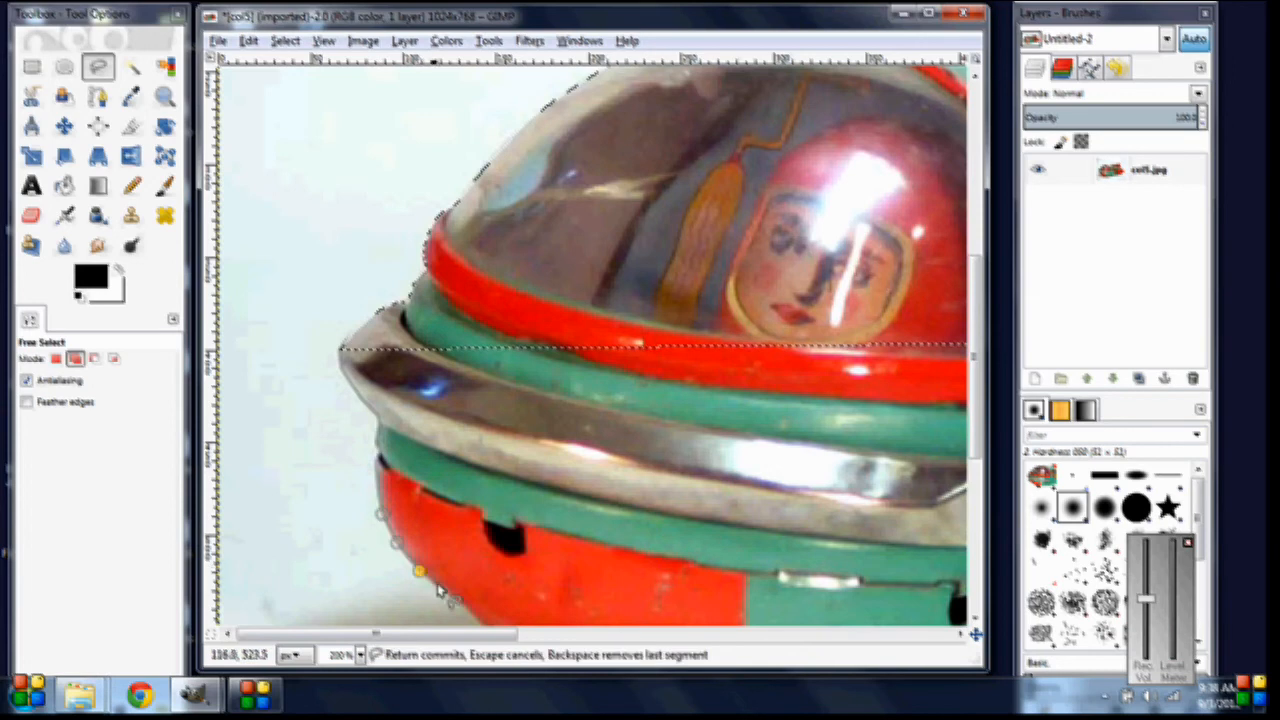
left_click(463, 606)
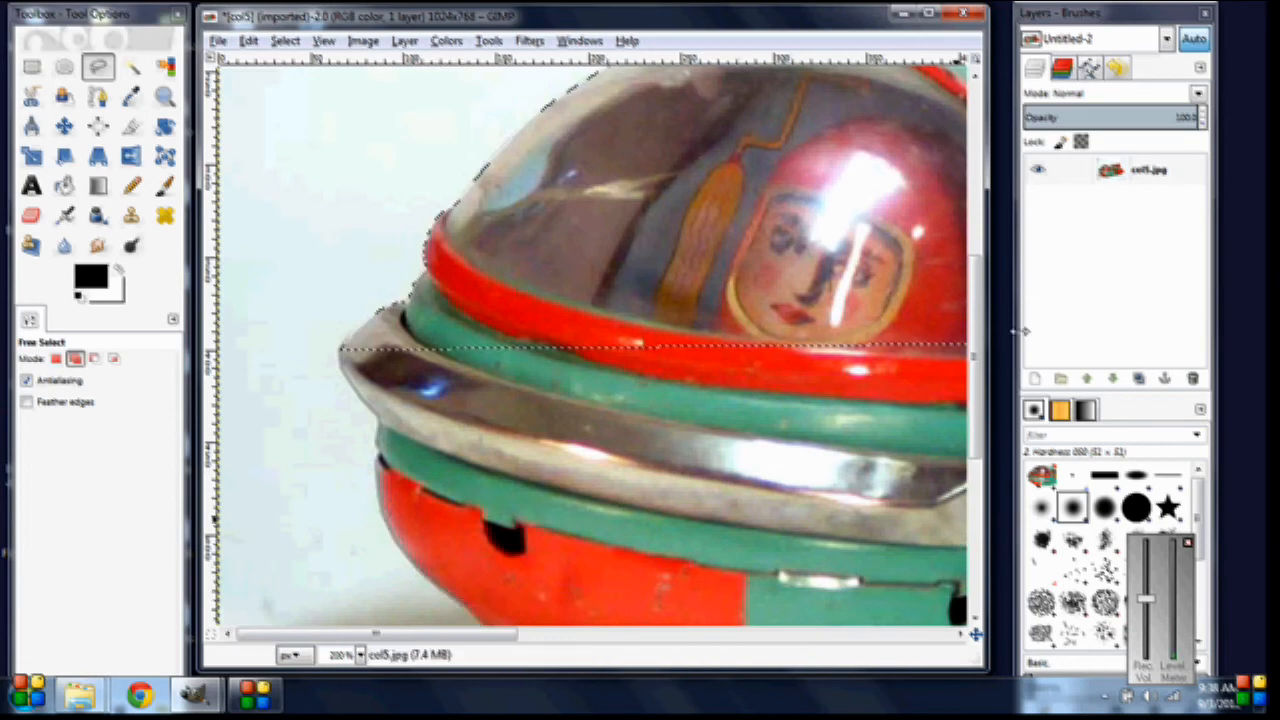
left_click_drag(978, 312, 978, 392)
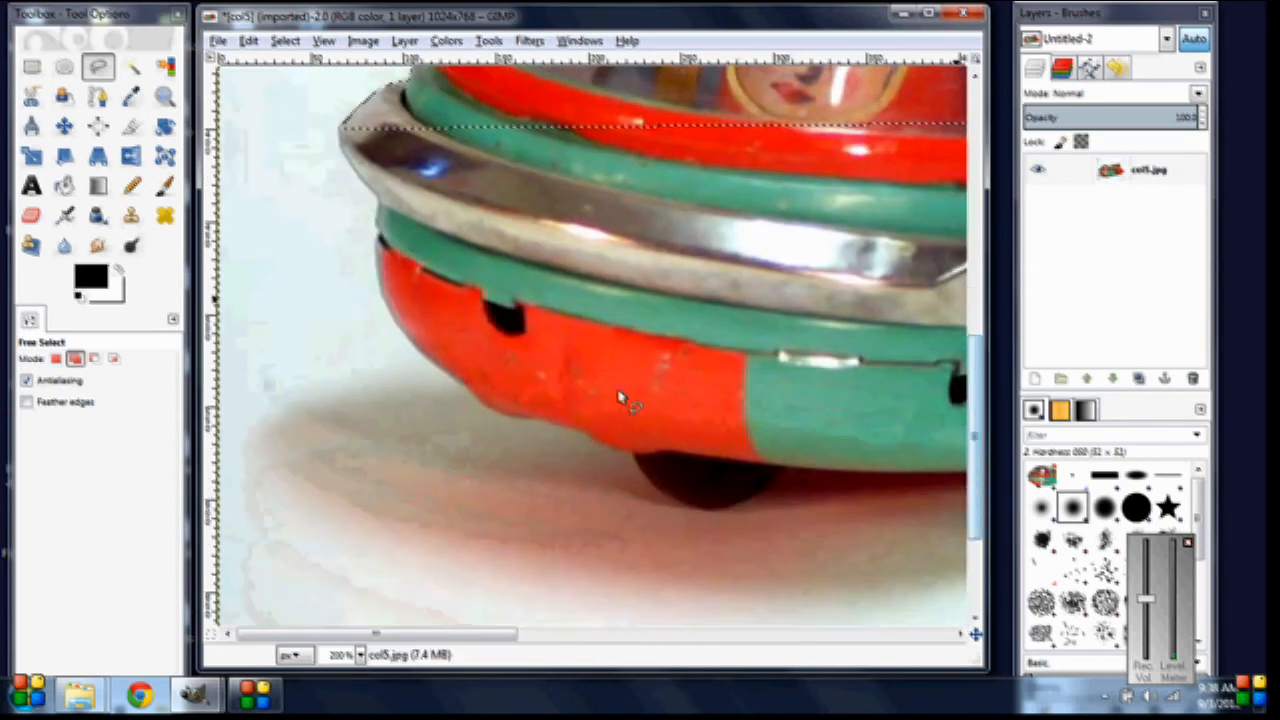
left_click(481, 405)
left_click(506, 417)
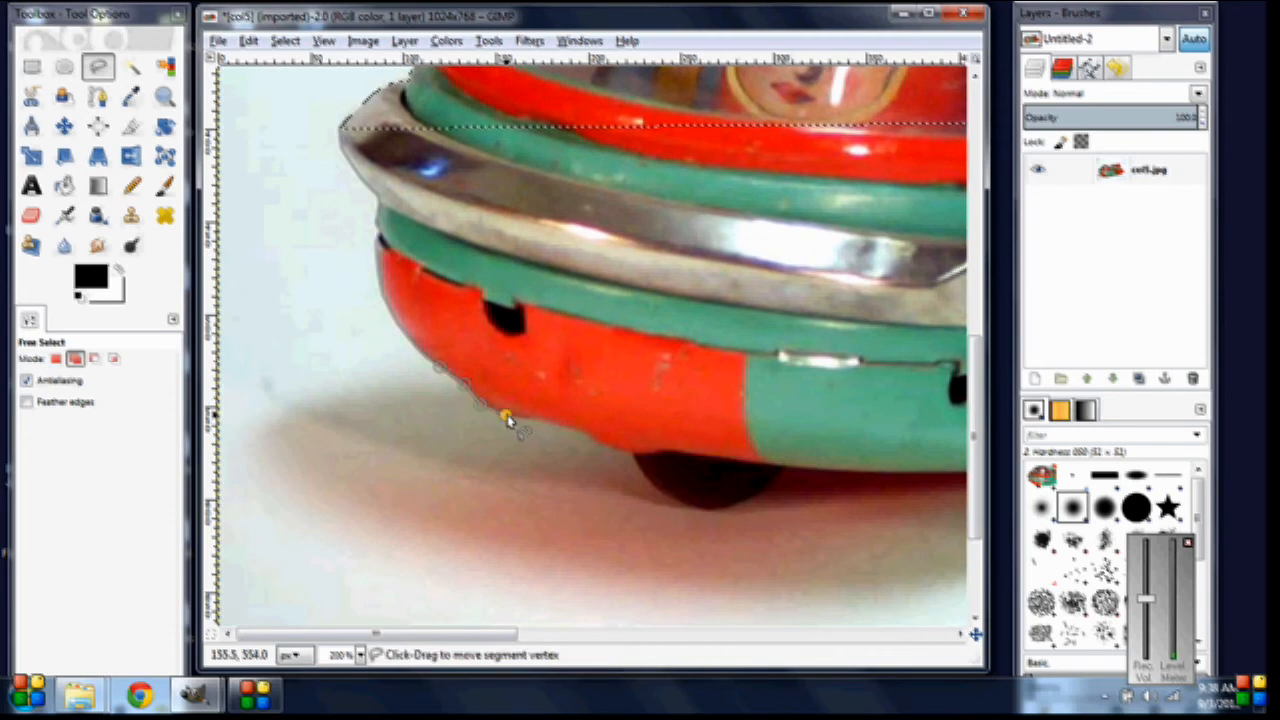
left_click(534, 415)
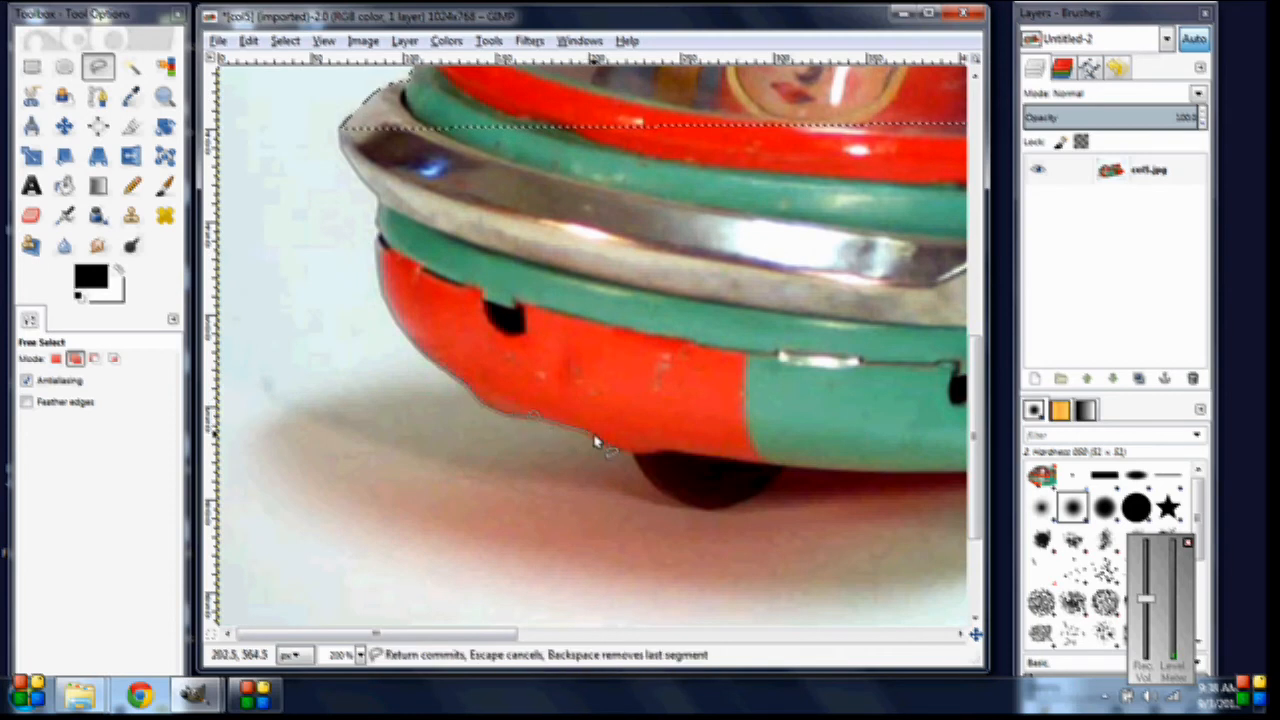
Continue the outline around the black wheel protruding beneath the red nose, back up to the green hull's lower edge.
left_click(631, 451)
left_click(638, 465)
left_click(657, 490)
left_click(687, 505)
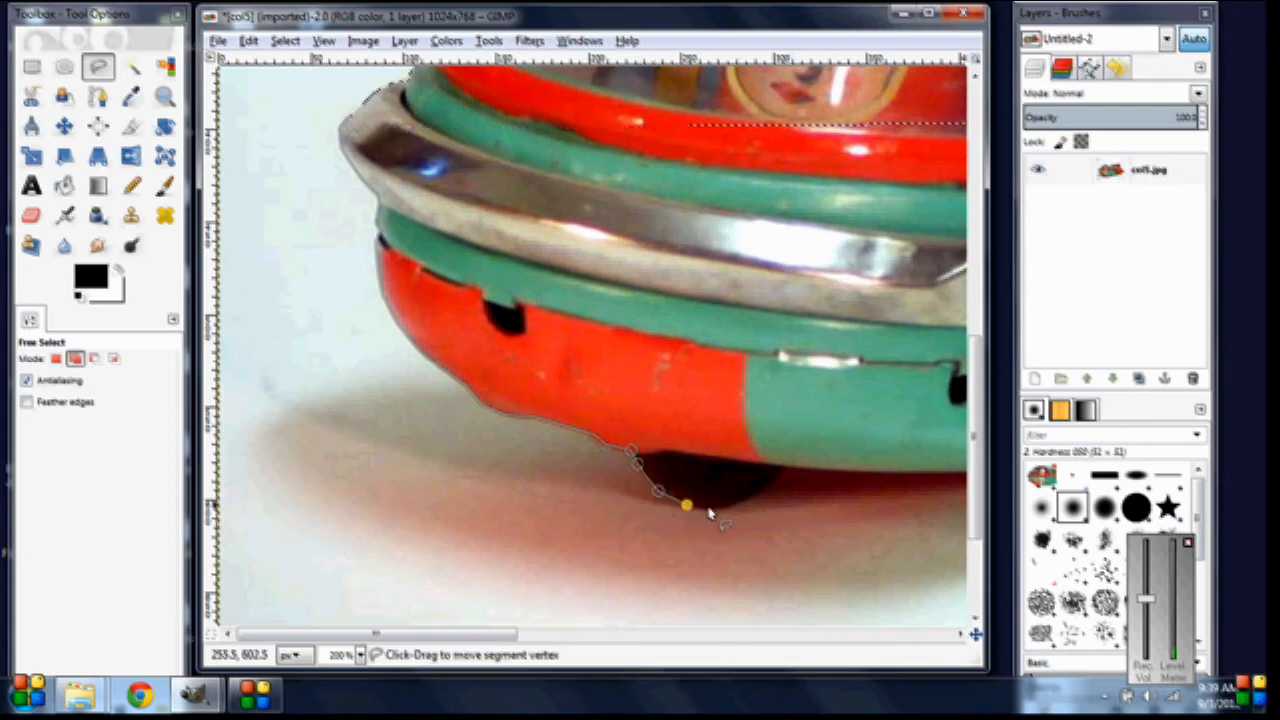
left_click(712, 507)
left_click(738, 508)
left_click(762, 492)
left_click(783, 468)
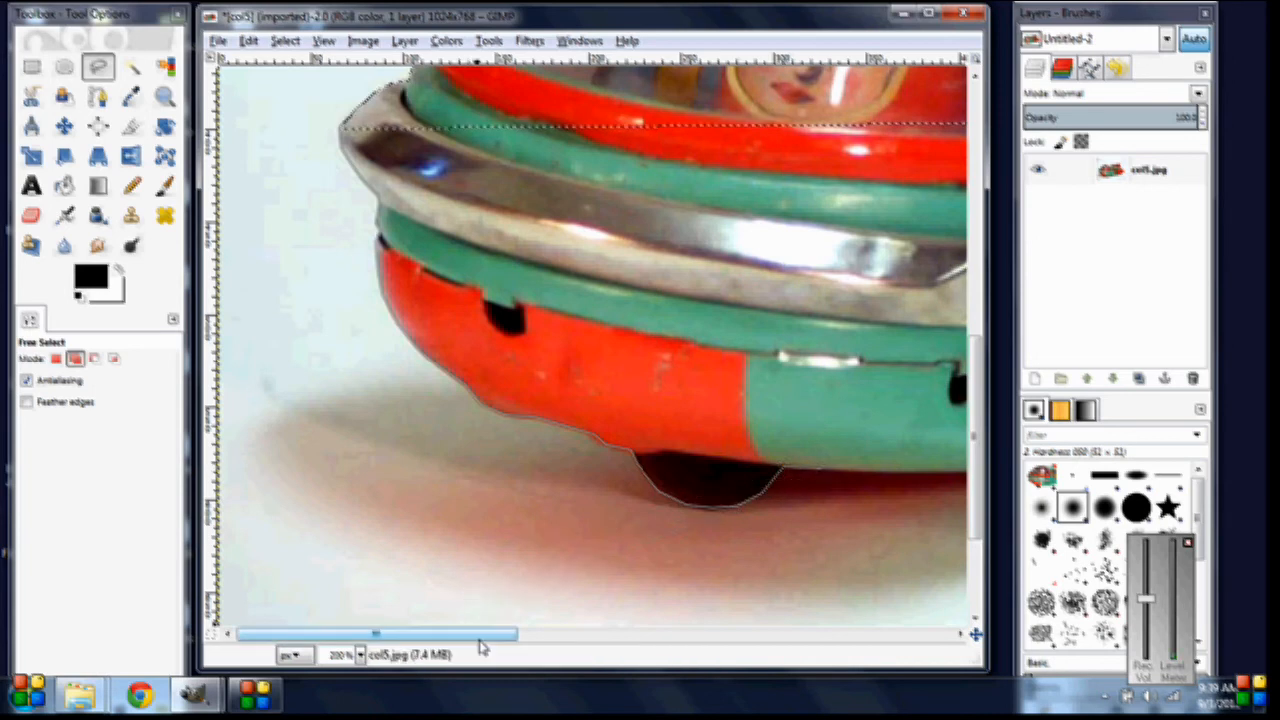
Trace the green hull's lower edge rearward from the wheel to the underside of the red rear pod.
left_click_drag(480, 637, 634, 618)
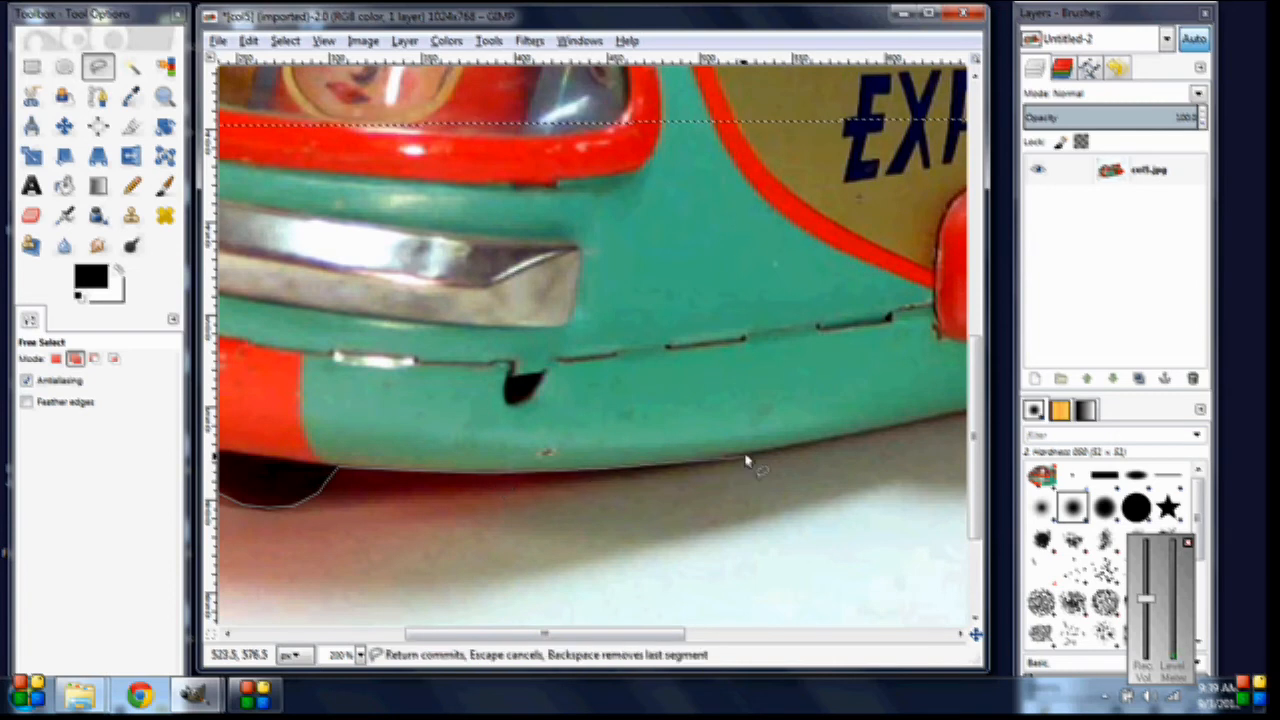
left_click(877, 432)
left_click_drag(675, 634, 843, 606)
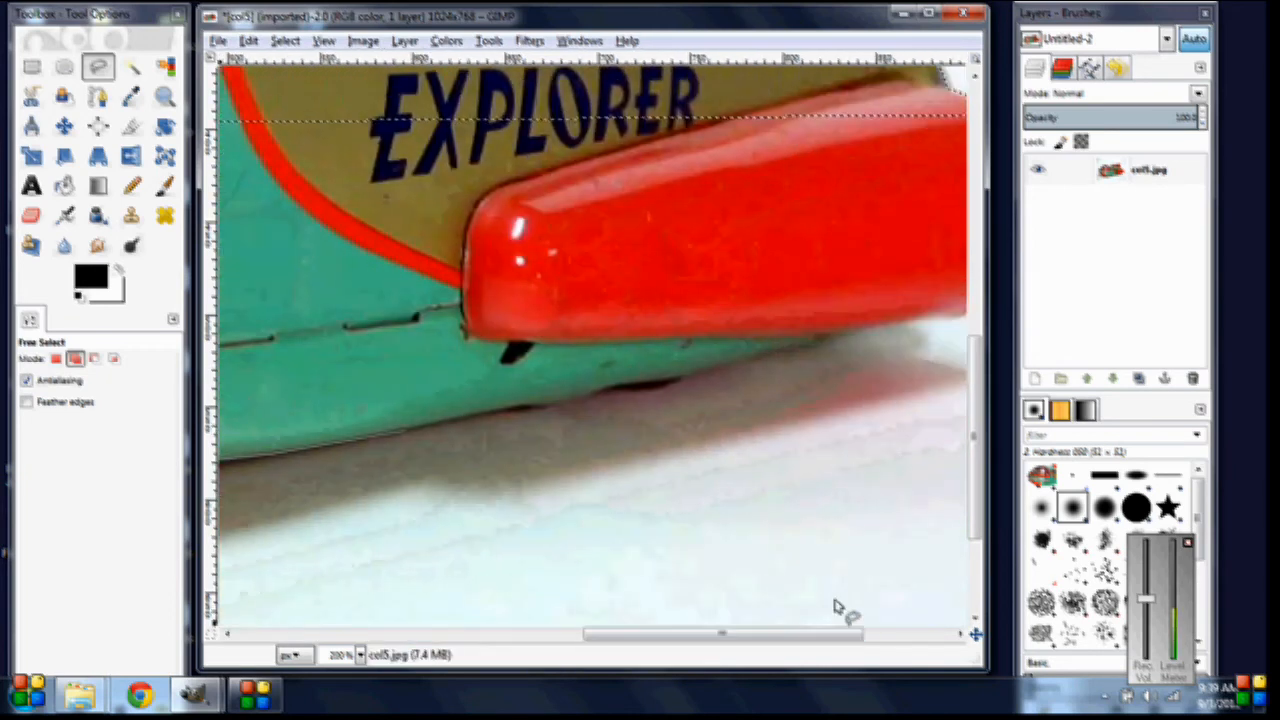
left_click(542, 407)
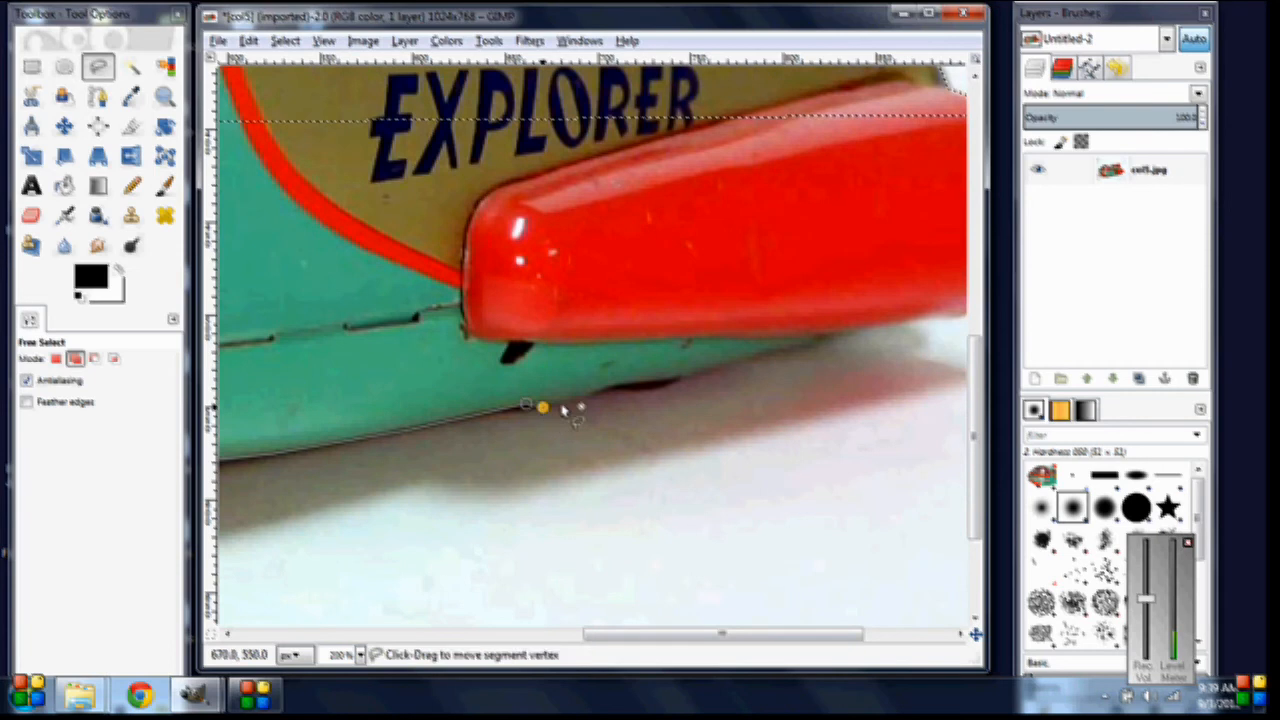
left_click(580, 398)
left_click(620, 386)
left_click(663, 382)
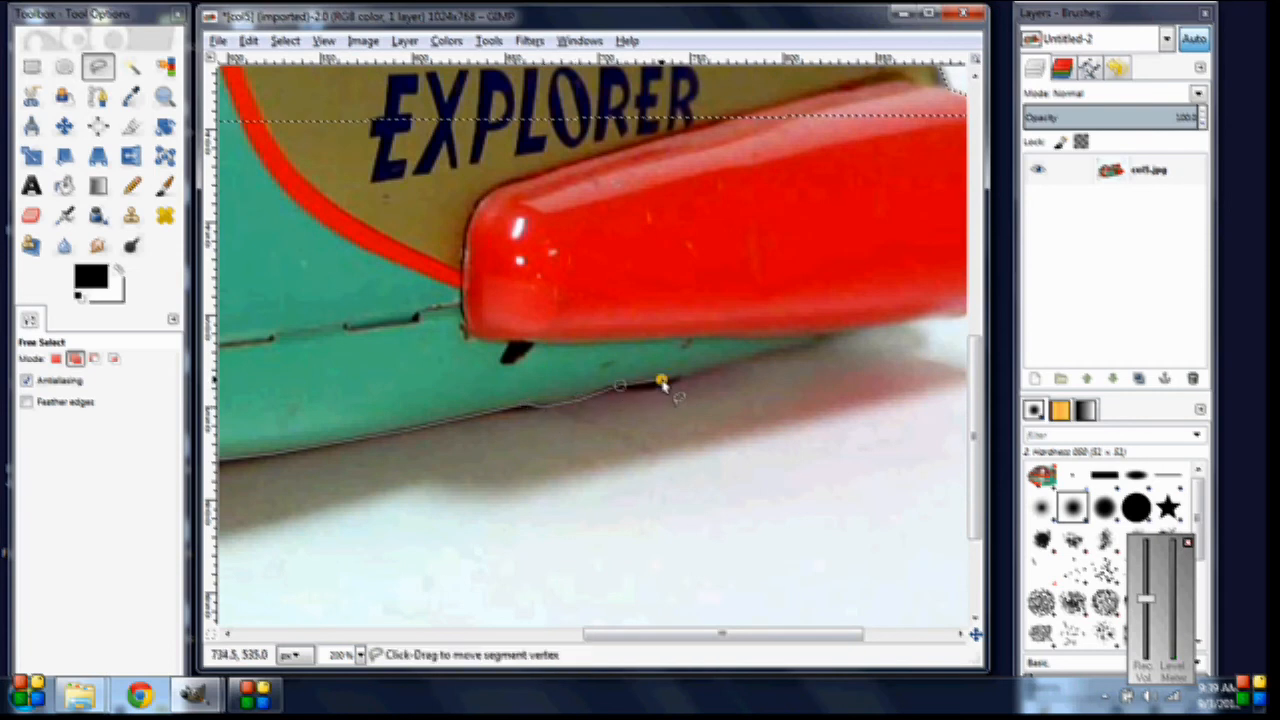
left_click(767, 353)
left_click(811, 344)
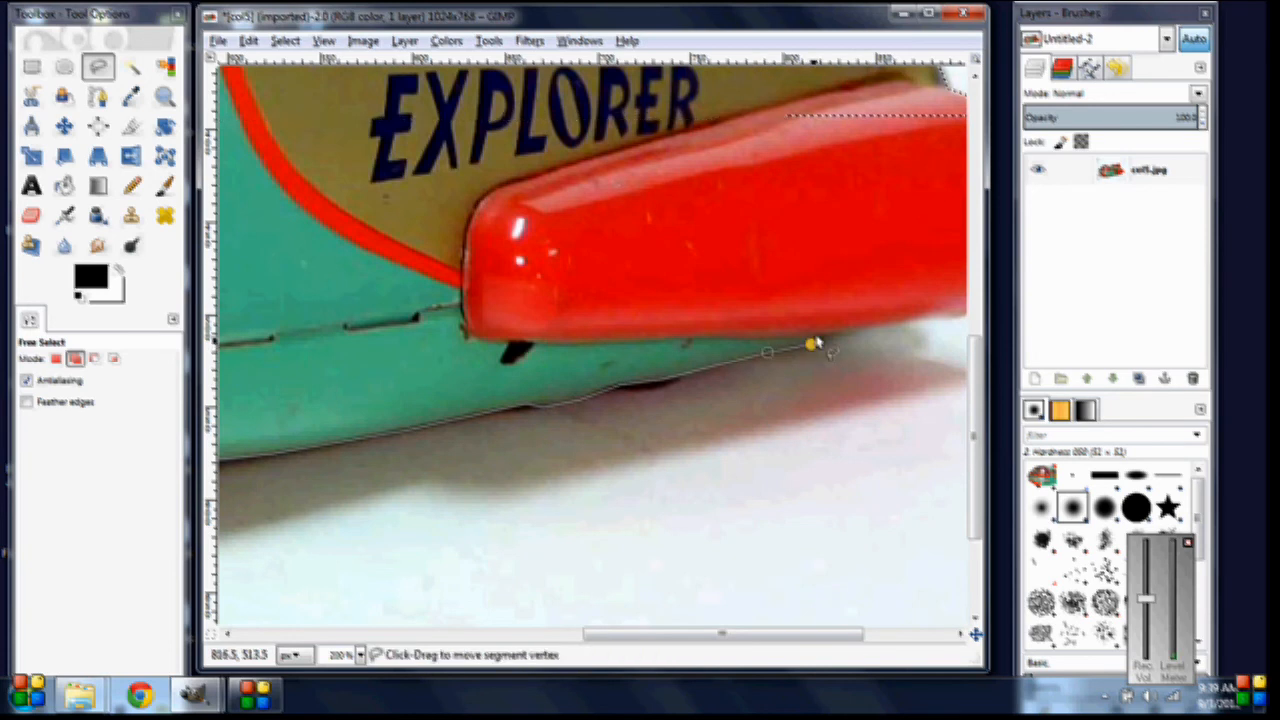
Continue the outline along the red pod's underside and up around its rounded rear end to meet the existing selection.
left_click(817, 334)
left_click(849, 334)
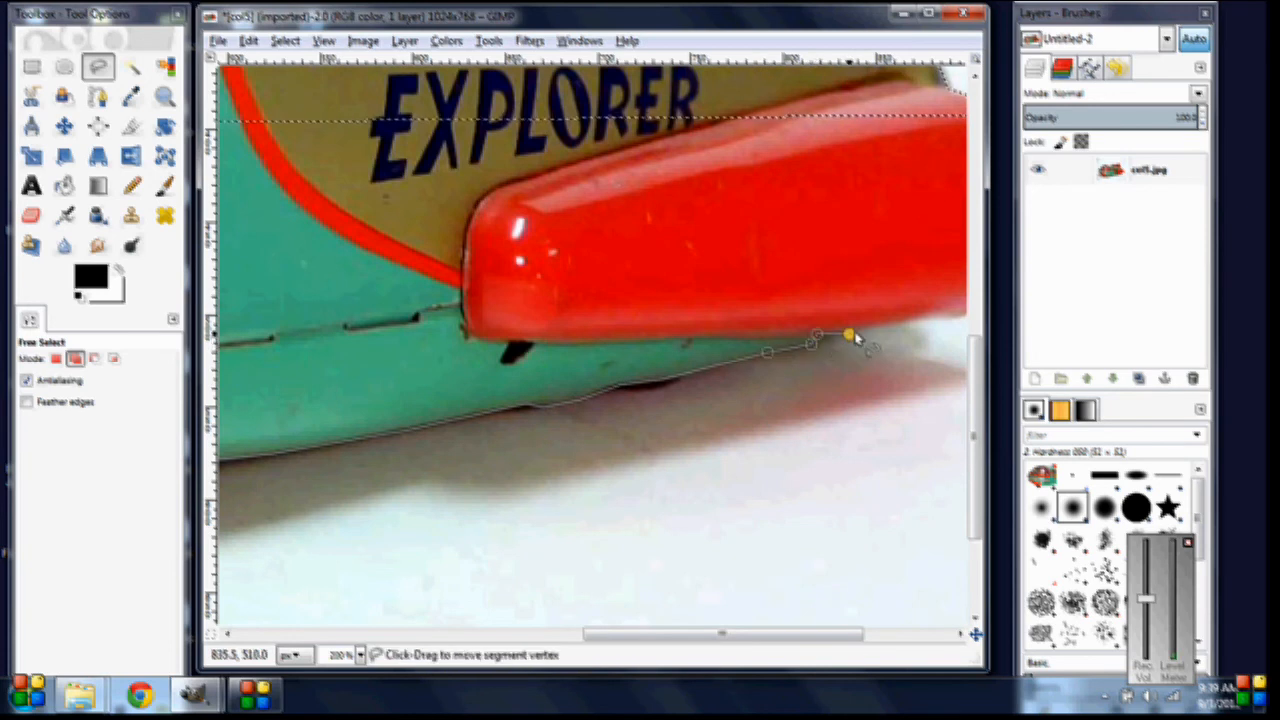
left_click(920, 325)
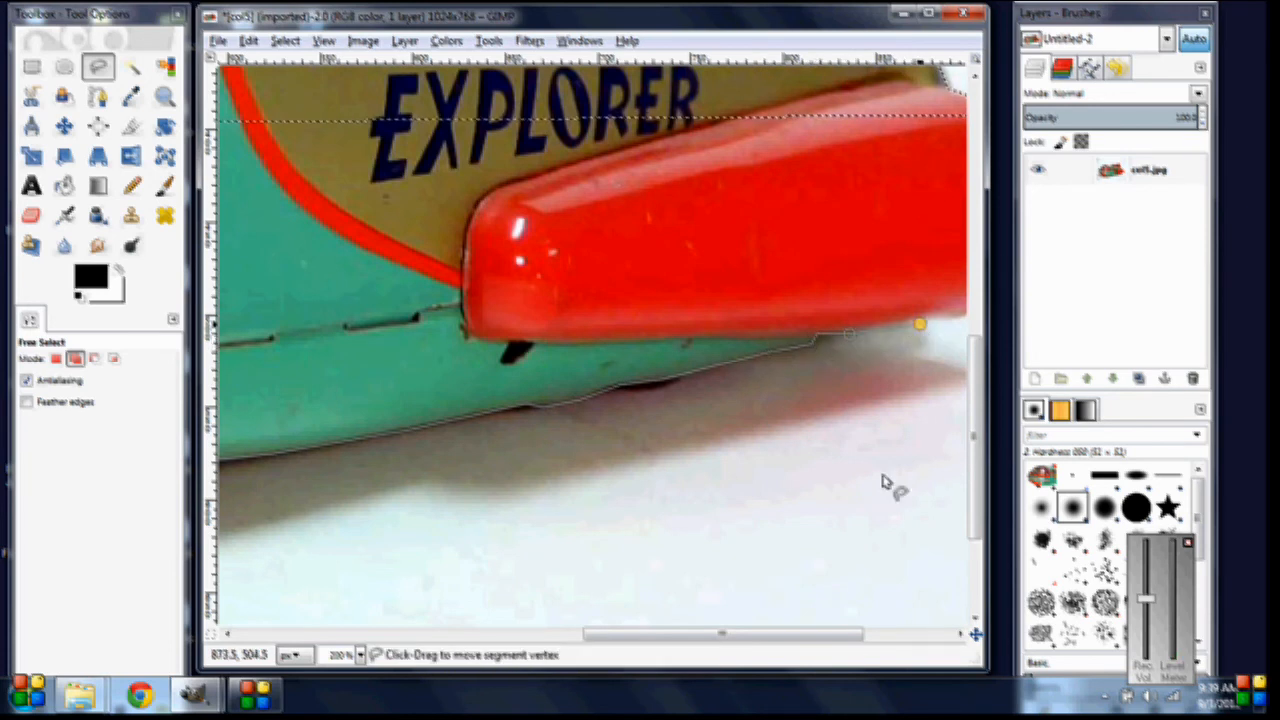
left_click_drag(766, 640, 818, 634)
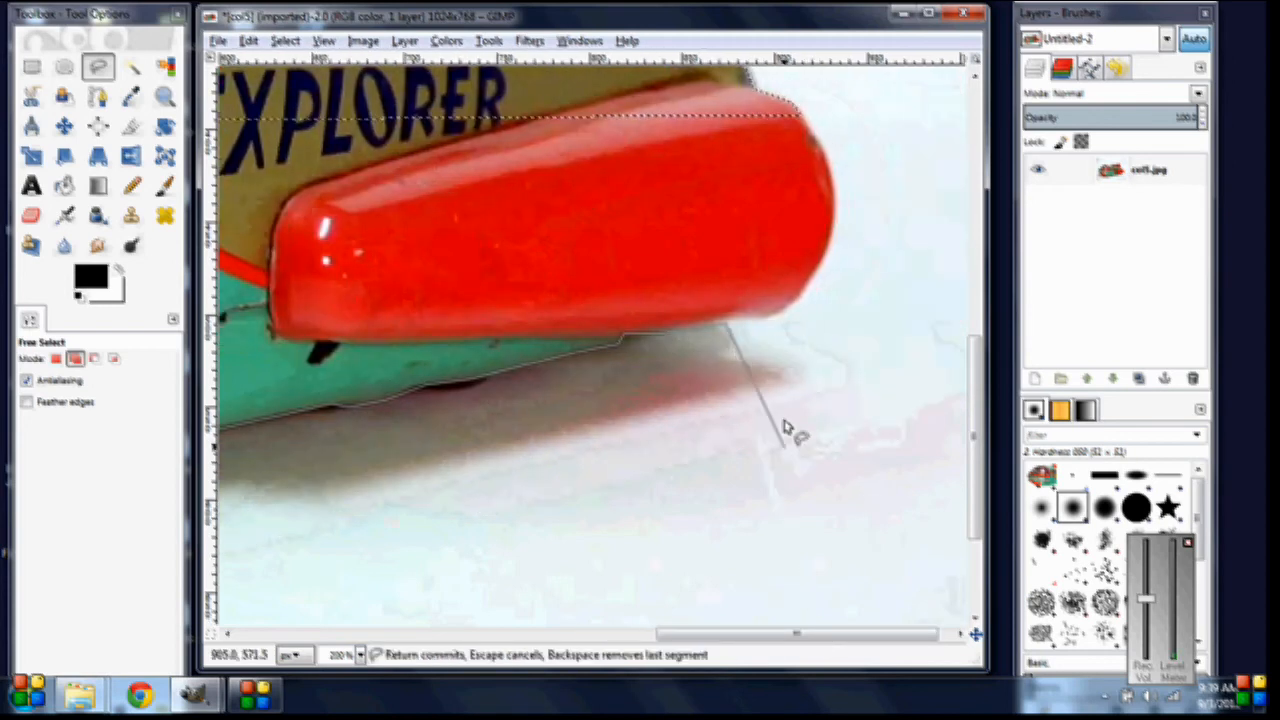
left_click(763, 320)
left_click(786, 310)
left_click(814, 280)
left_click(826, 254)
left_click(831, 220)
left_click(833, 180)
left_click(821, 151)
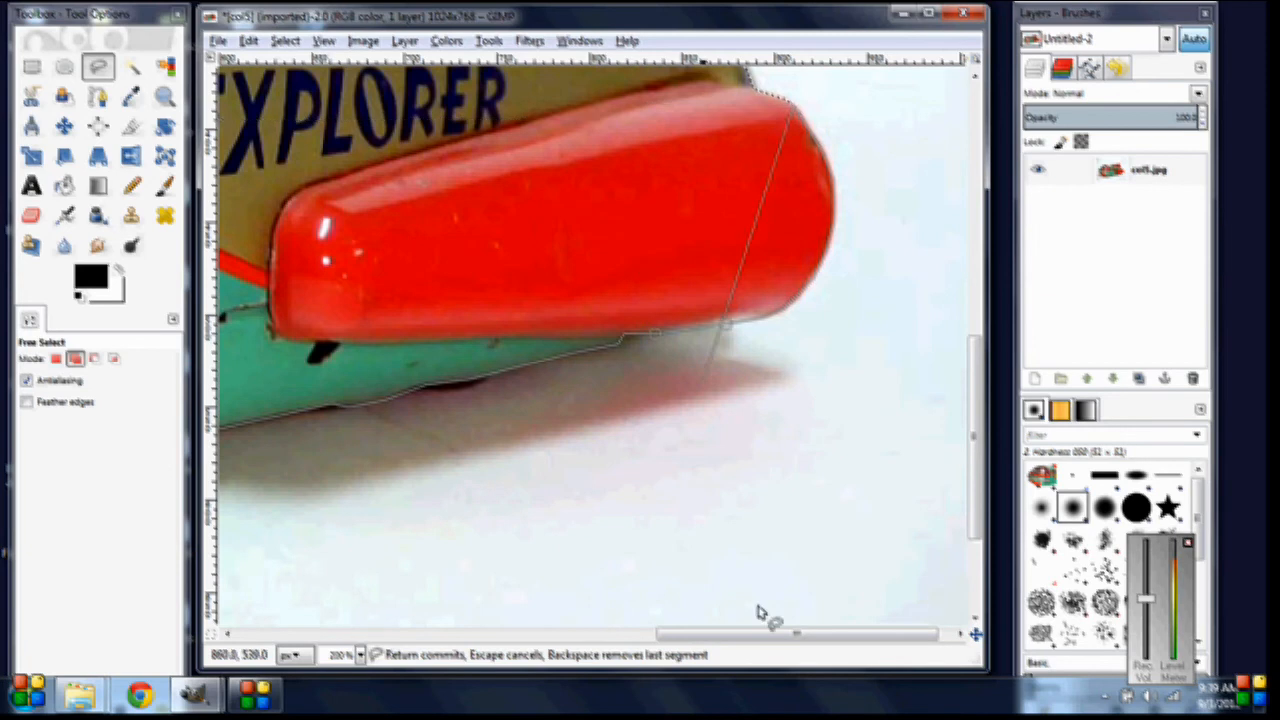
Finish the outline at the chrome bumper's front tip and commit it to add the lower hull to the selection.
left_click_drag(760, 641, 363, 686)
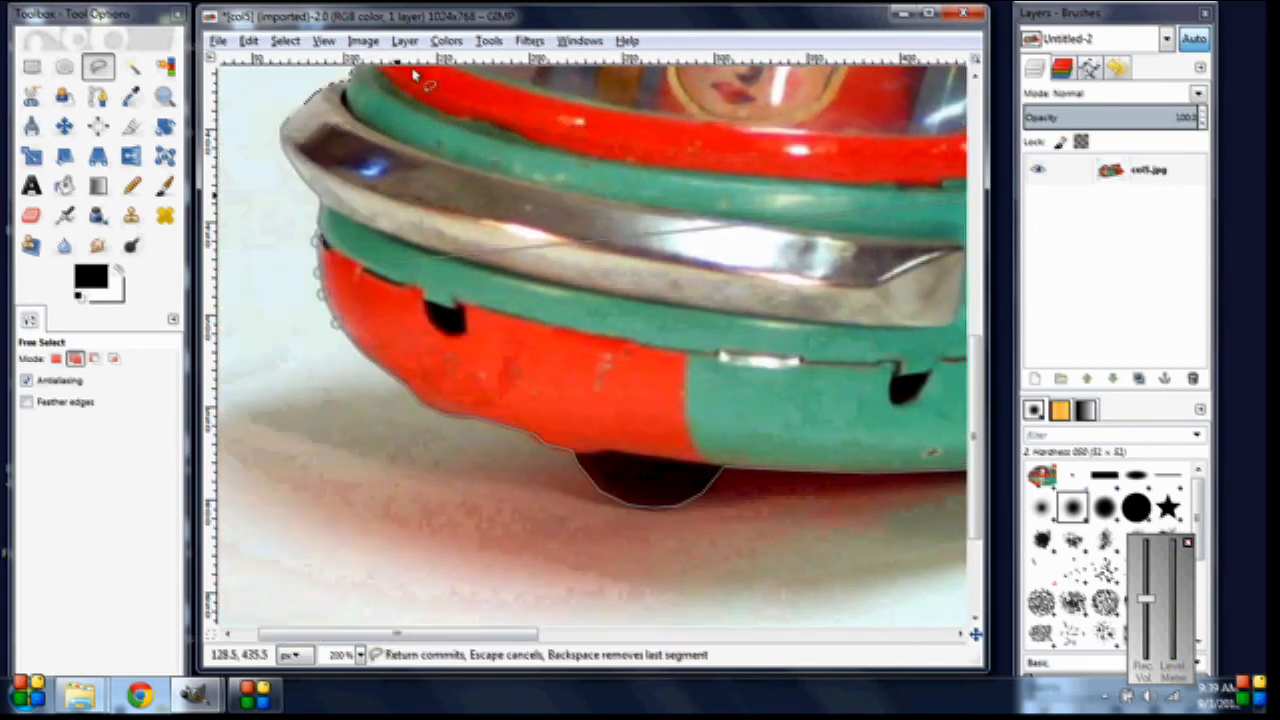
left_click(310, 122)
key("Return")
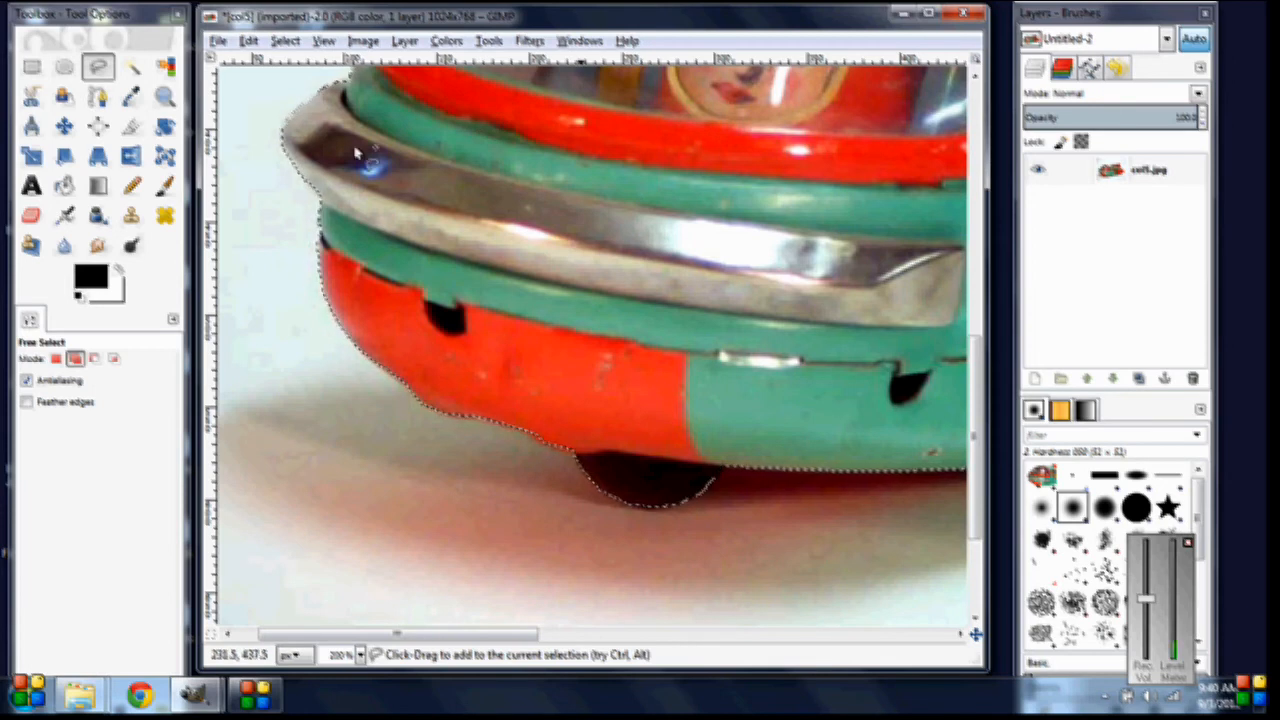
Copy the selected spaceship with the whole photo in view.
left_click(163, 97)
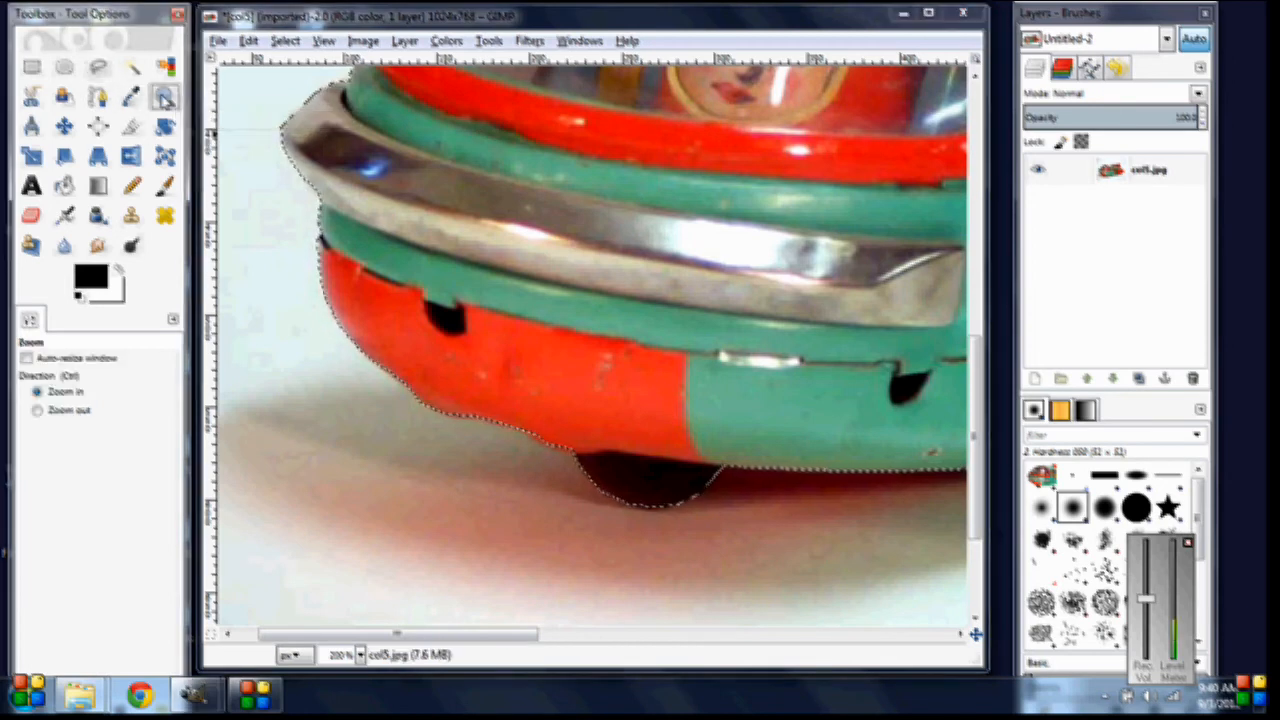
left_click(600, 245, "ctrl")
left_click(600, 245, "ctrl")
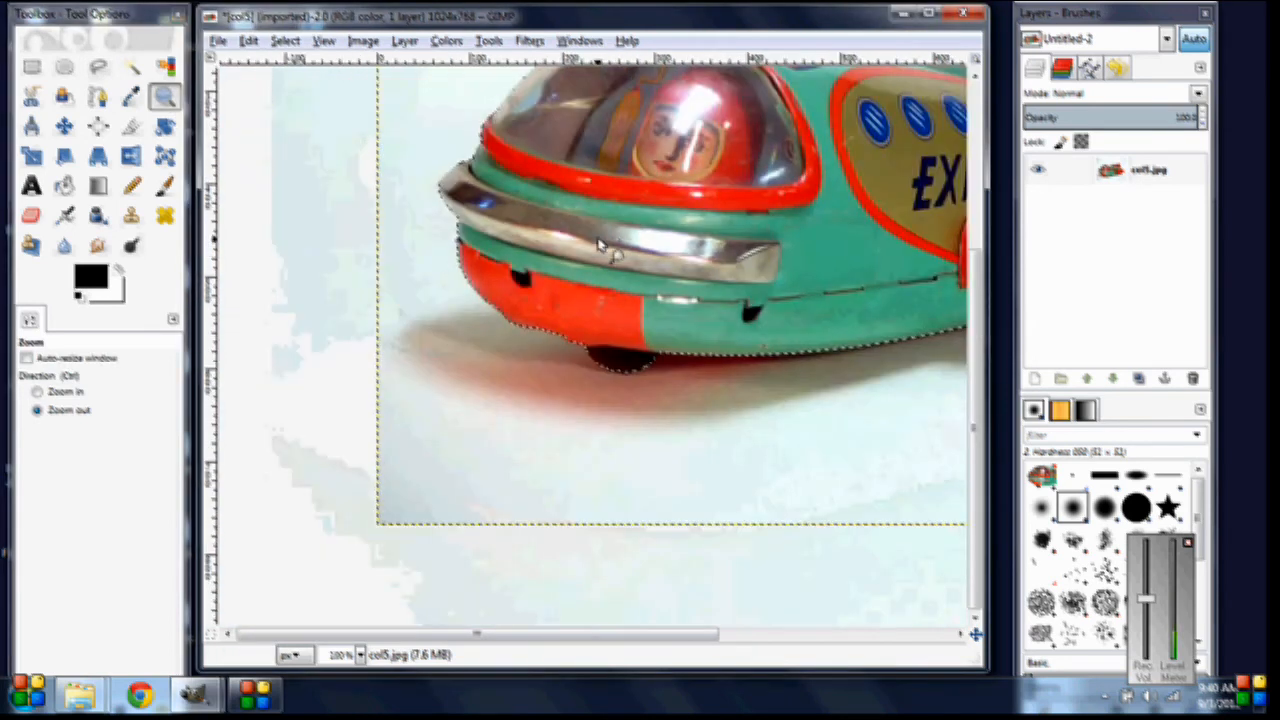
left_click(600, 245, "ctrl")
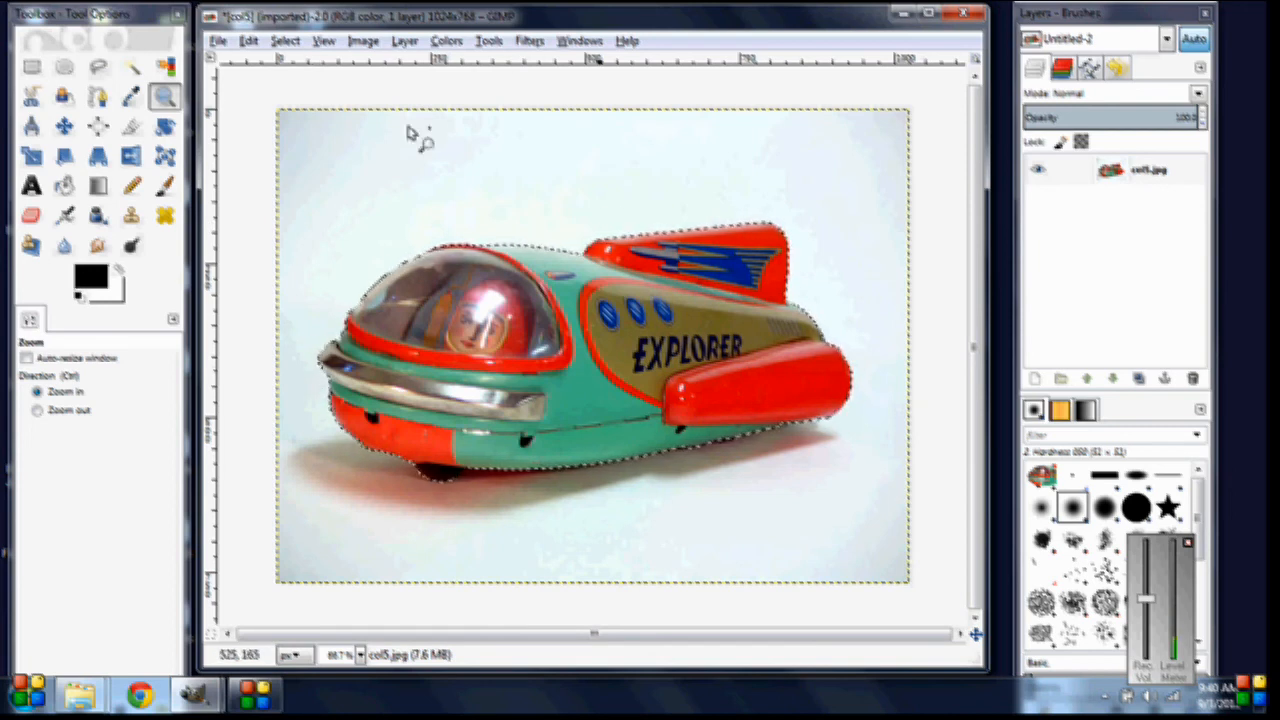
left_click(249, 41)
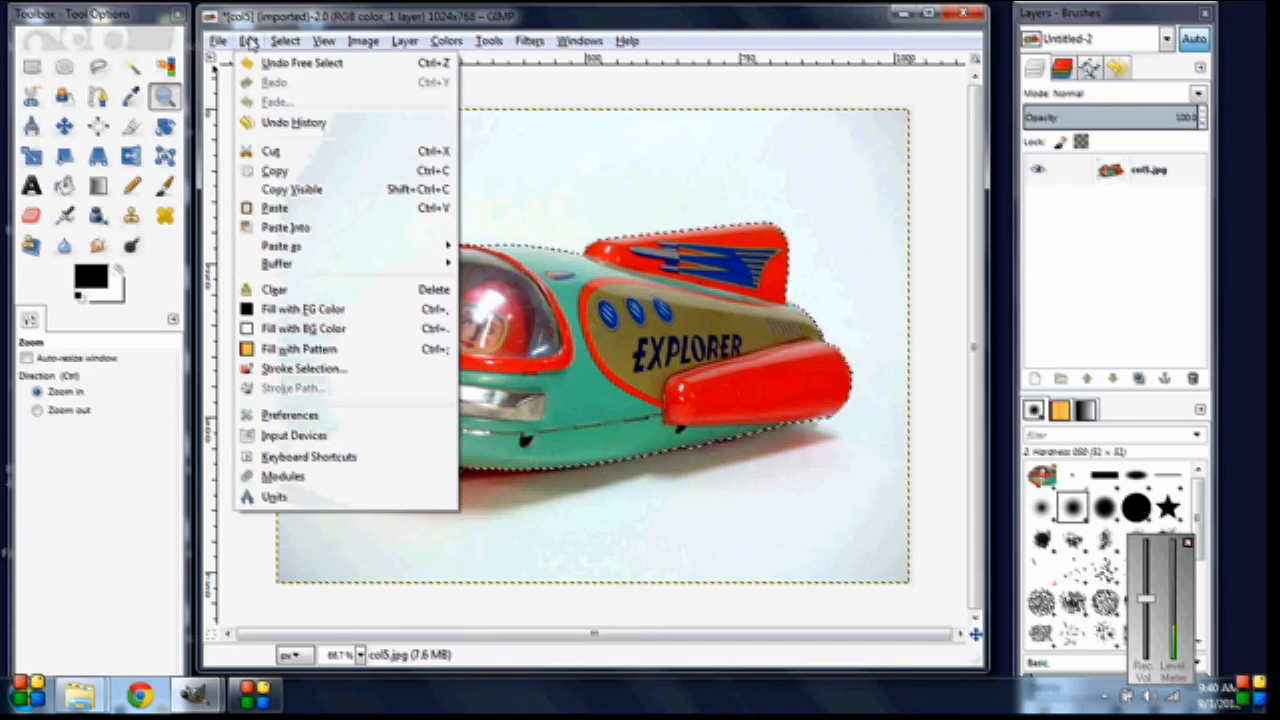
left_click(274, 171)
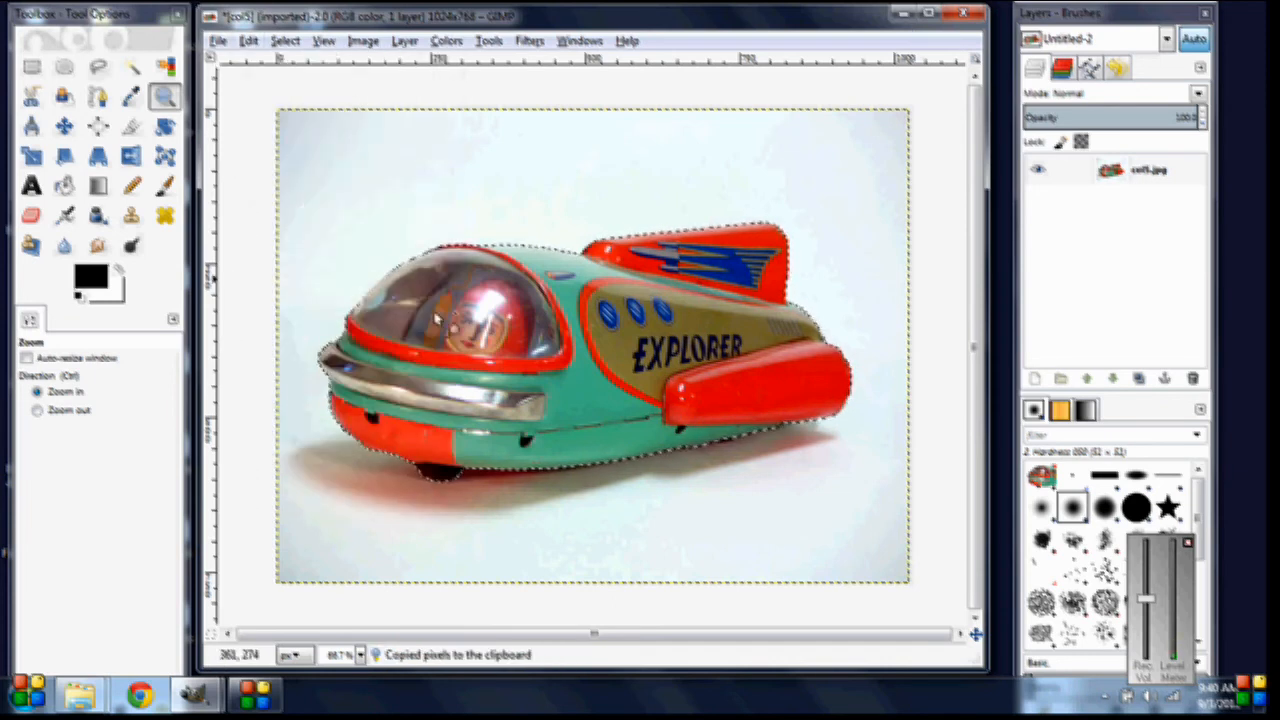
left_click(903, 12)
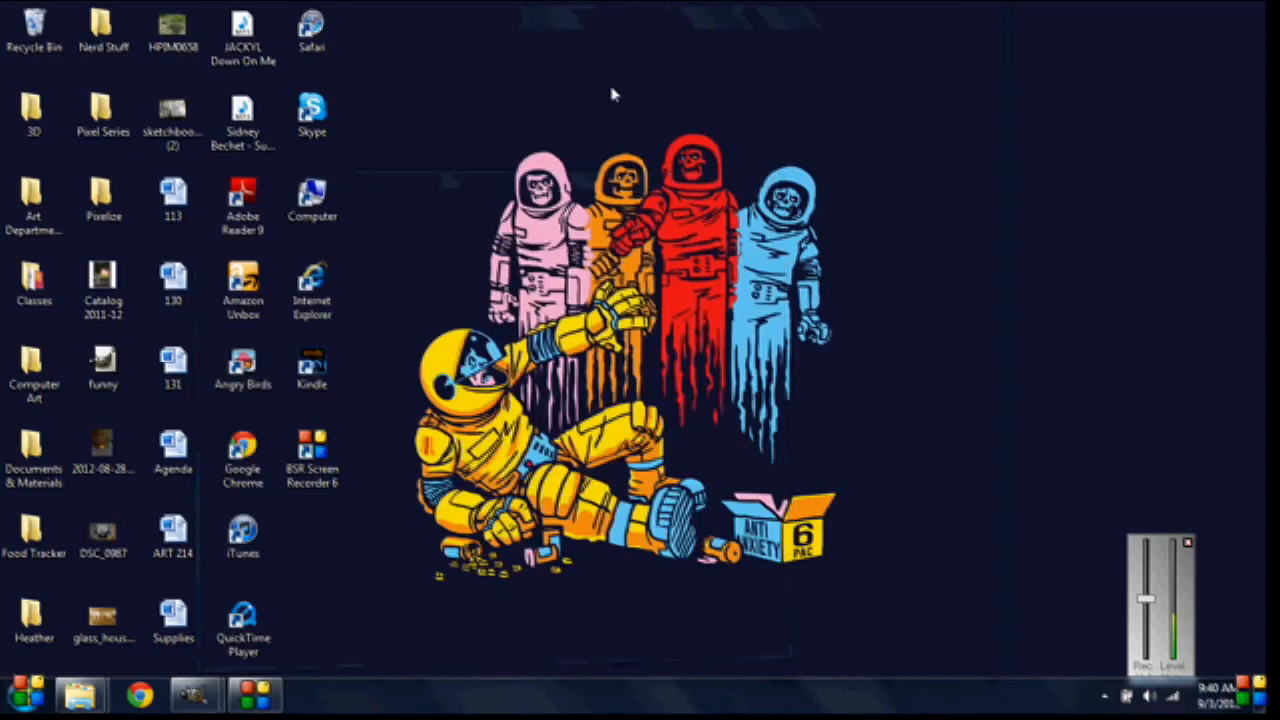
mouse_move(194, 694)
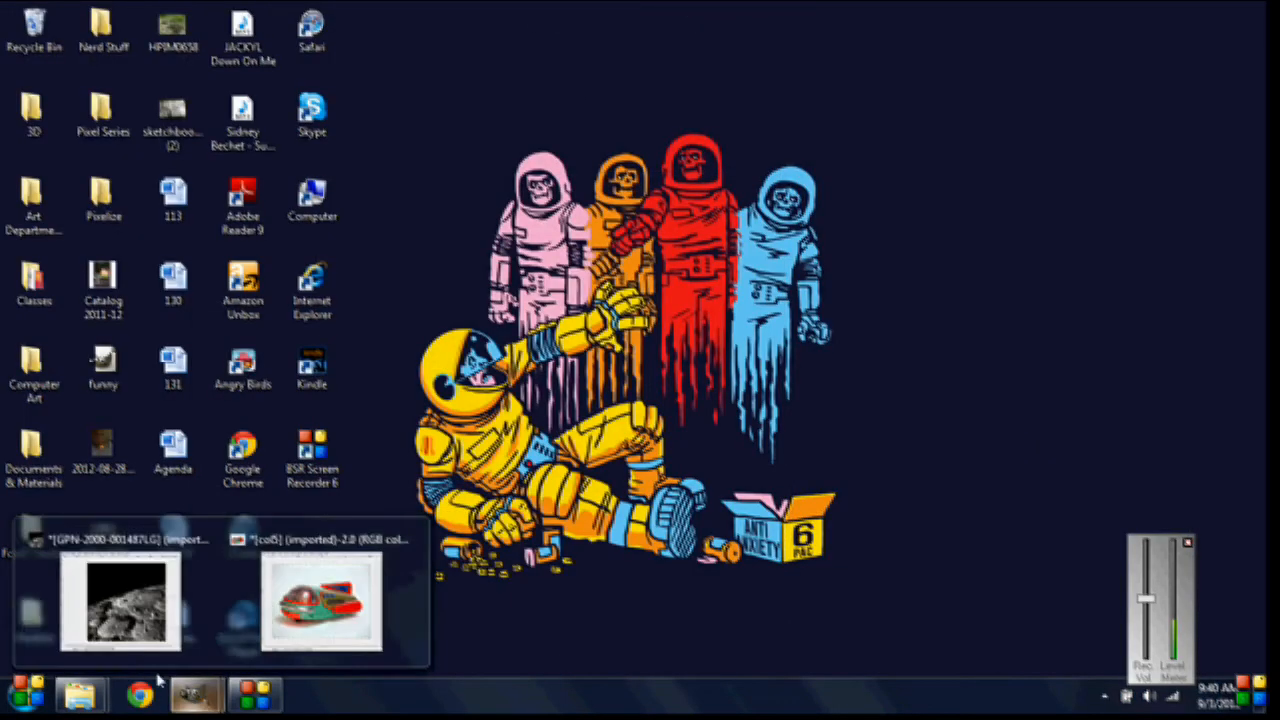
left_click(117, 614)
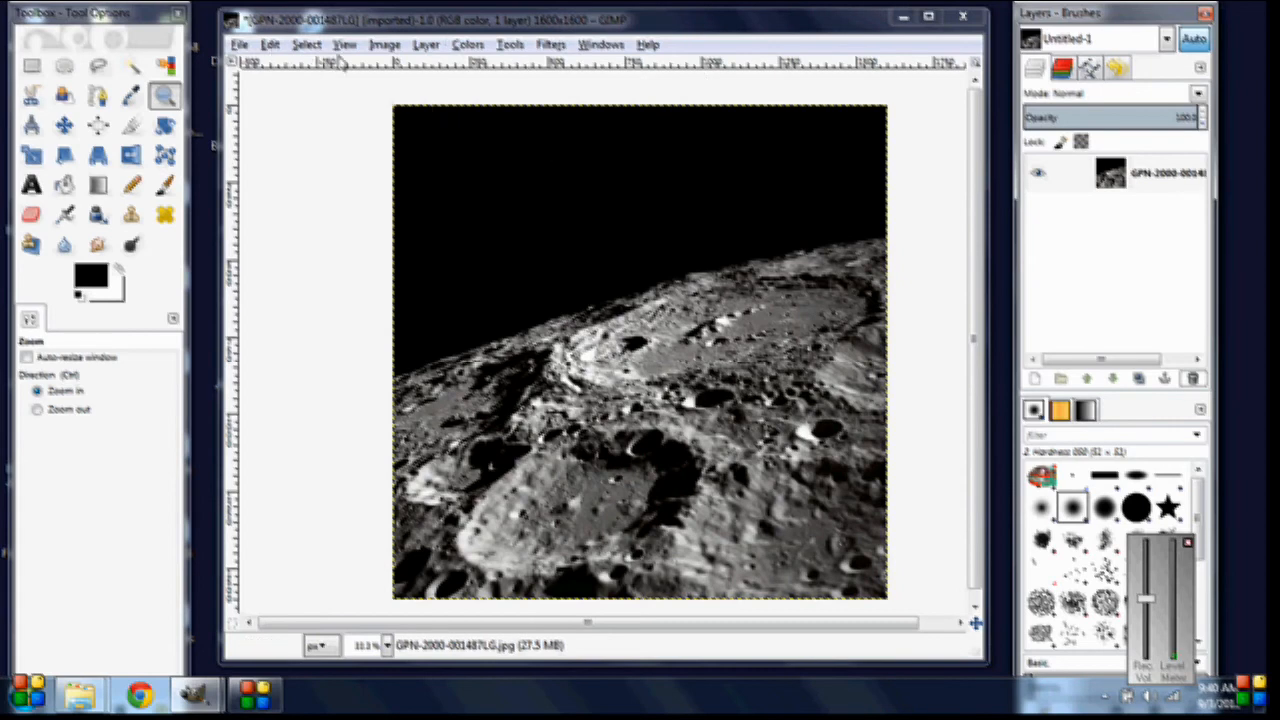
left_click(270, 45)
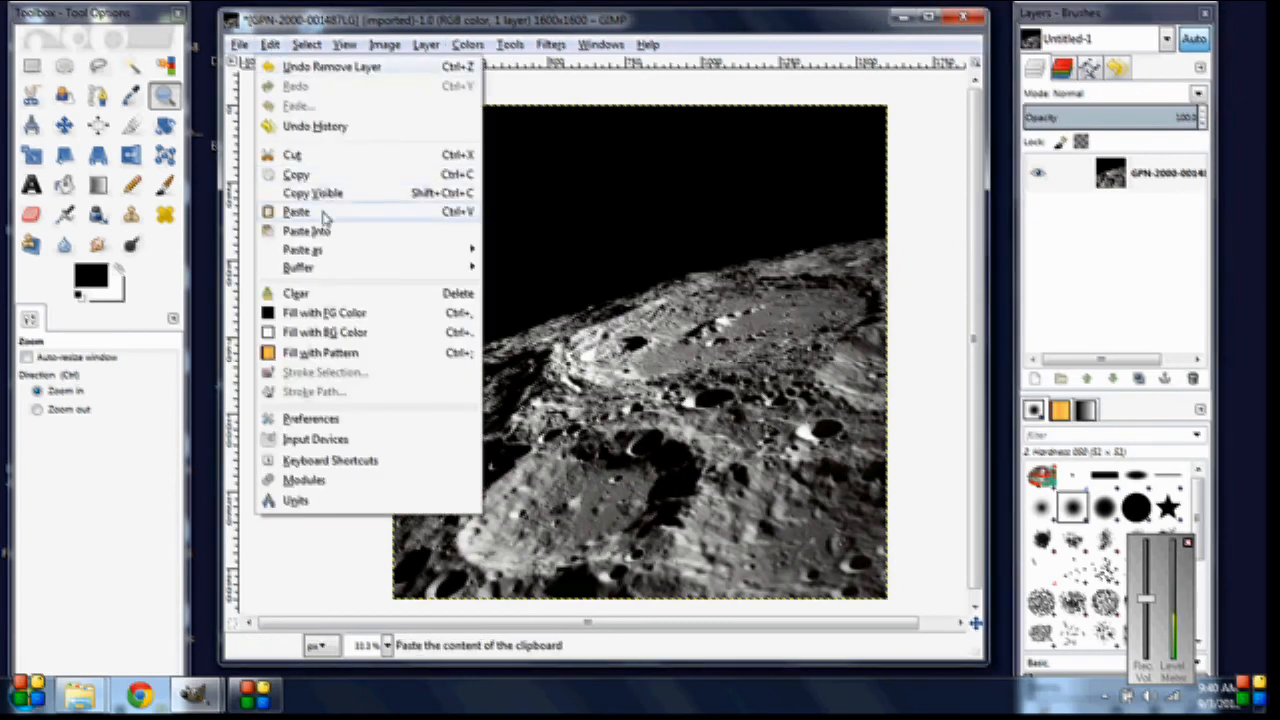
left_click(323, 211)
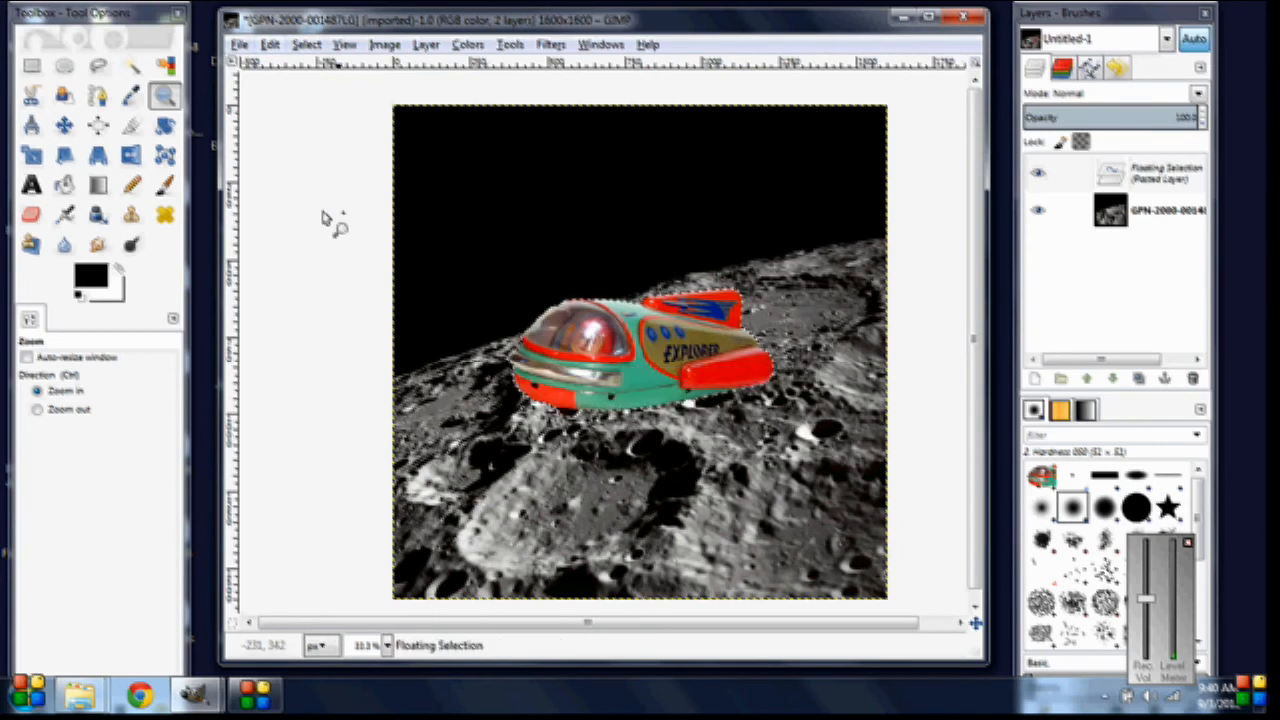
left_click(1160, 176)
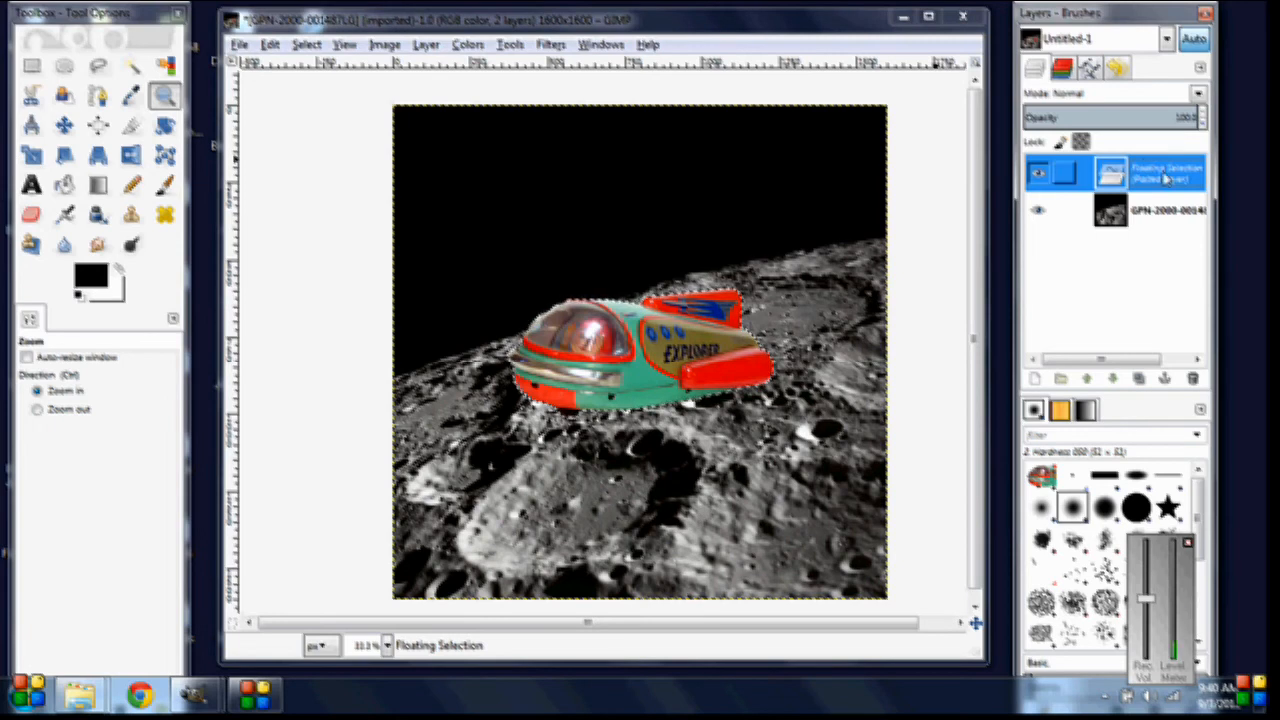
left_click(1036, 381)
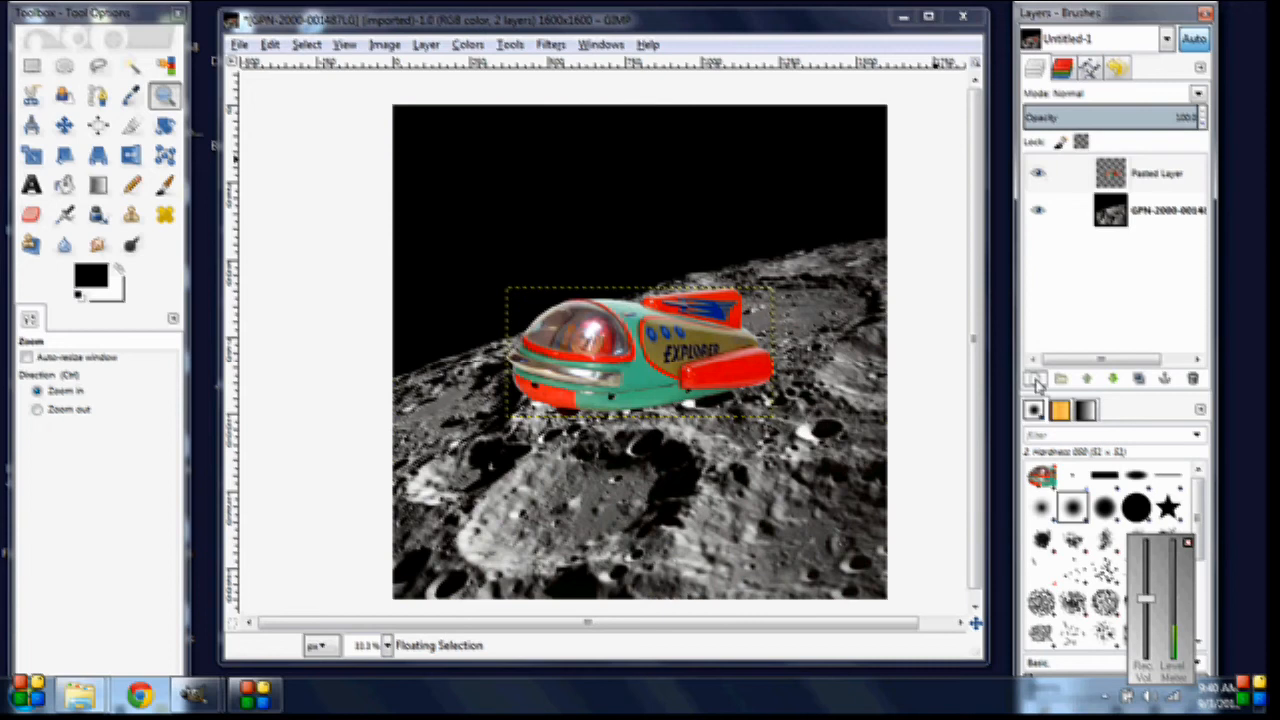
Rename the pasted spaceship layer to Rocket.
left_click(1172, 173)
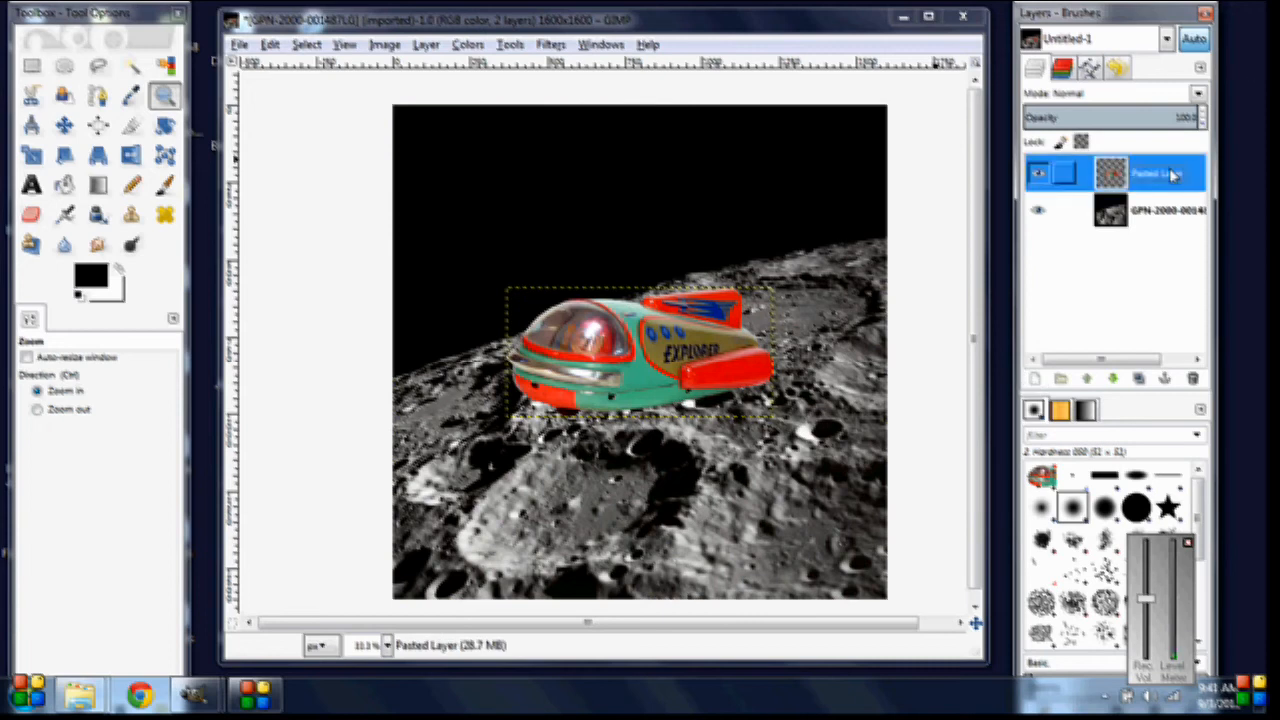
double_click(1168, 174)
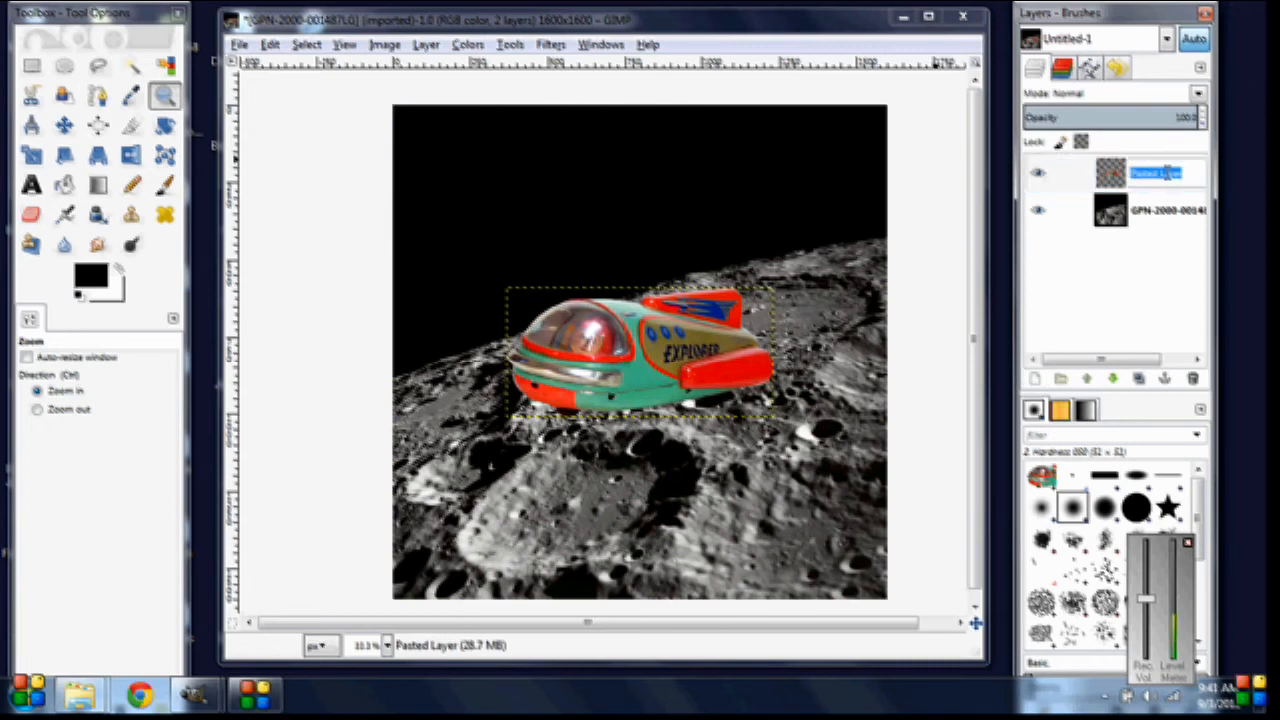
left_click(1149, 220)
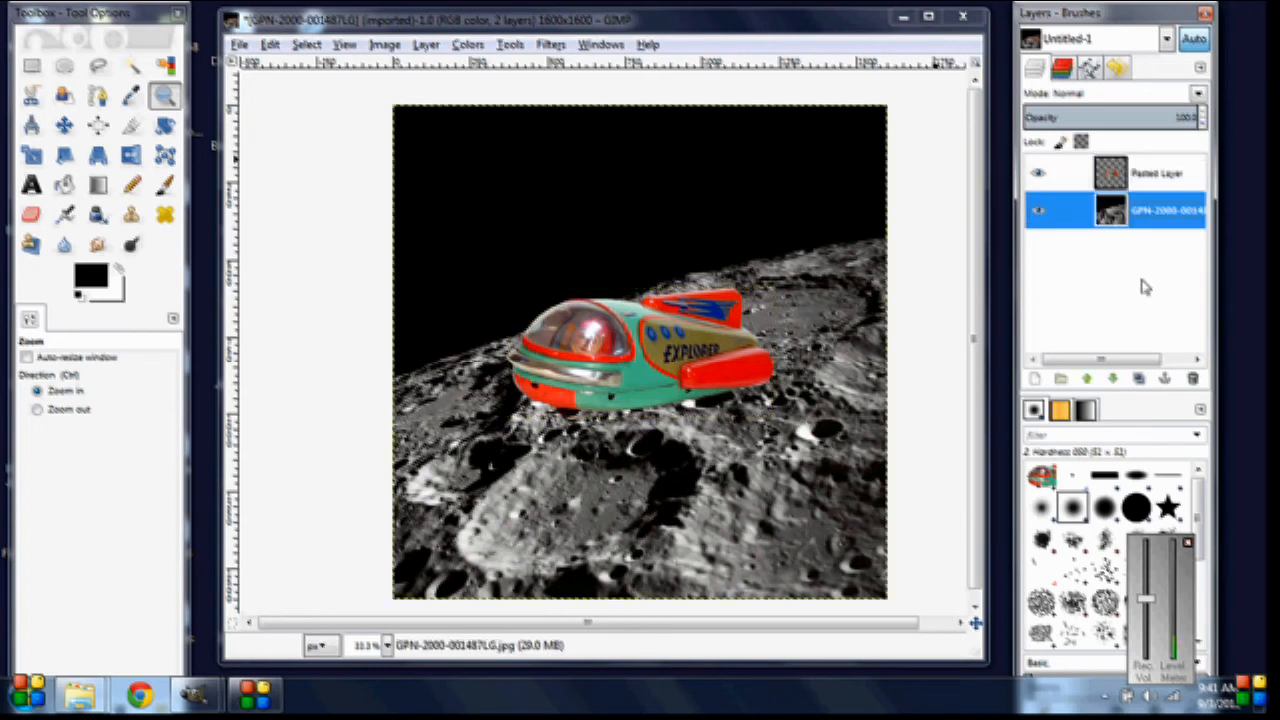
left_click(1157, 178)
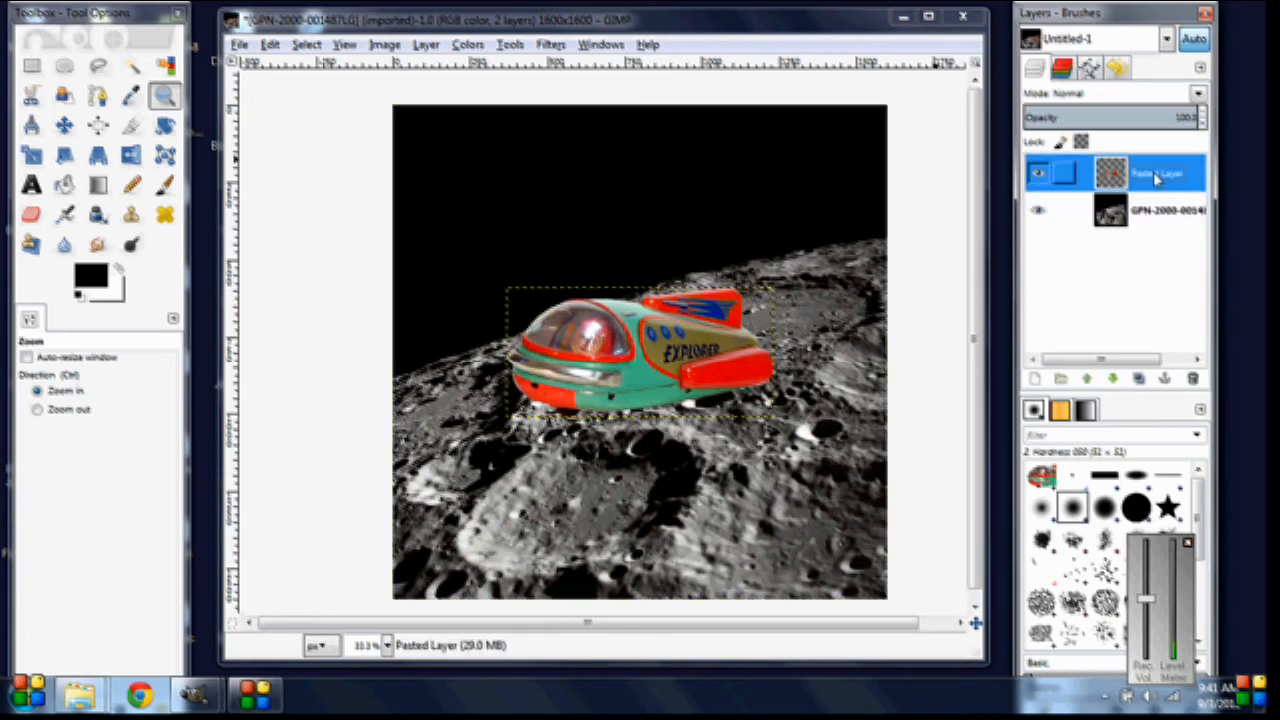
double_click(1157, 177)
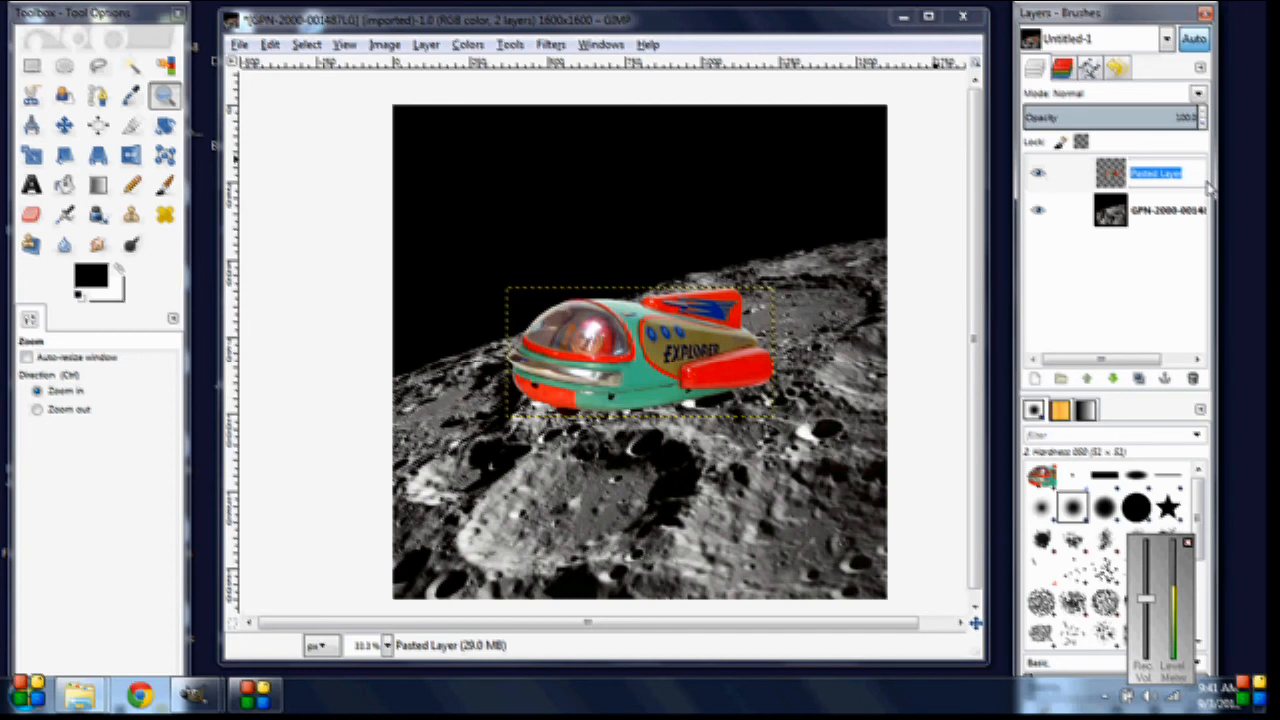
type("S")
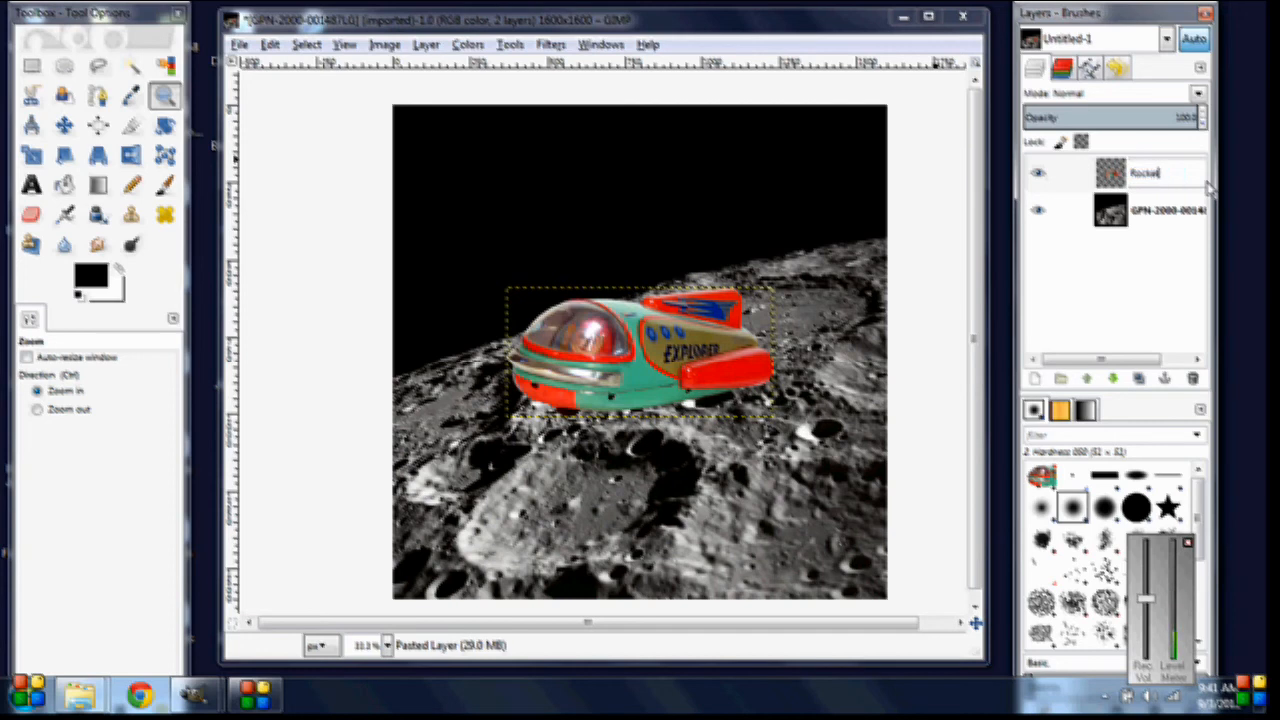
key("Return")
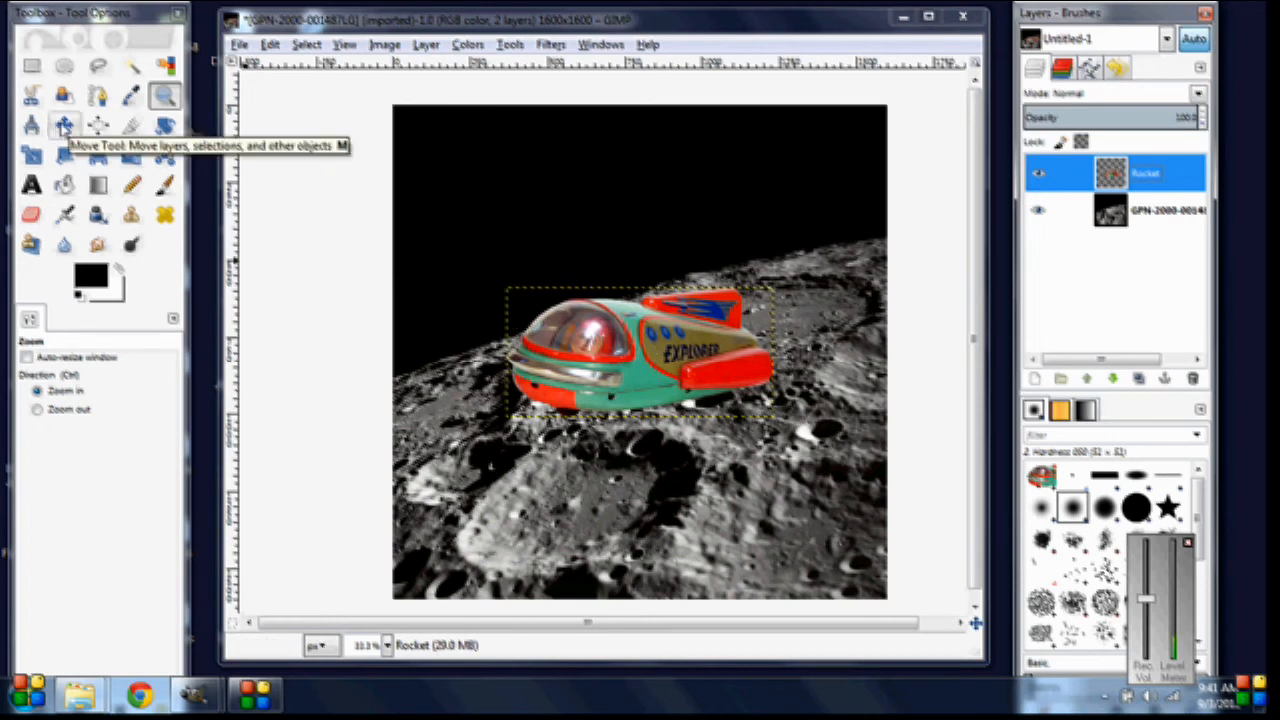
Move the Rocket layer into the black sky above the moon's horizon, near the image's upper-left corner.
left_click(64, 125)
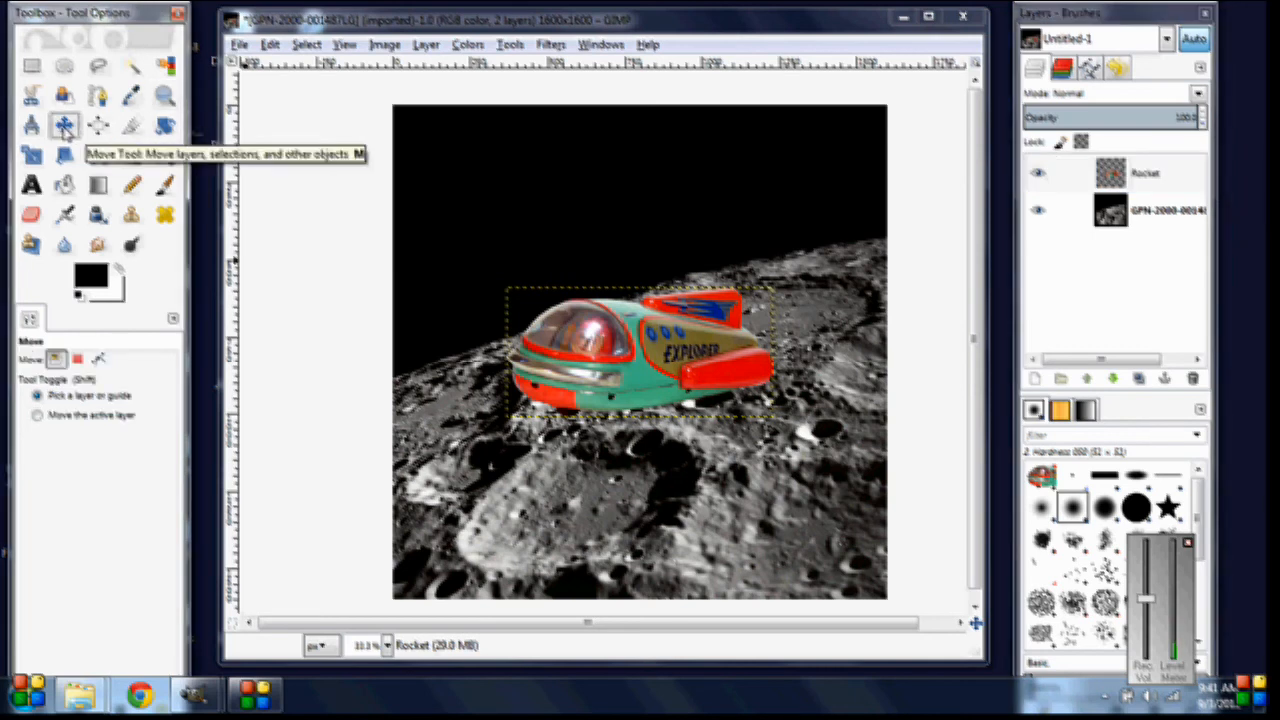
left_click_drag(654, 365, 552, 207)
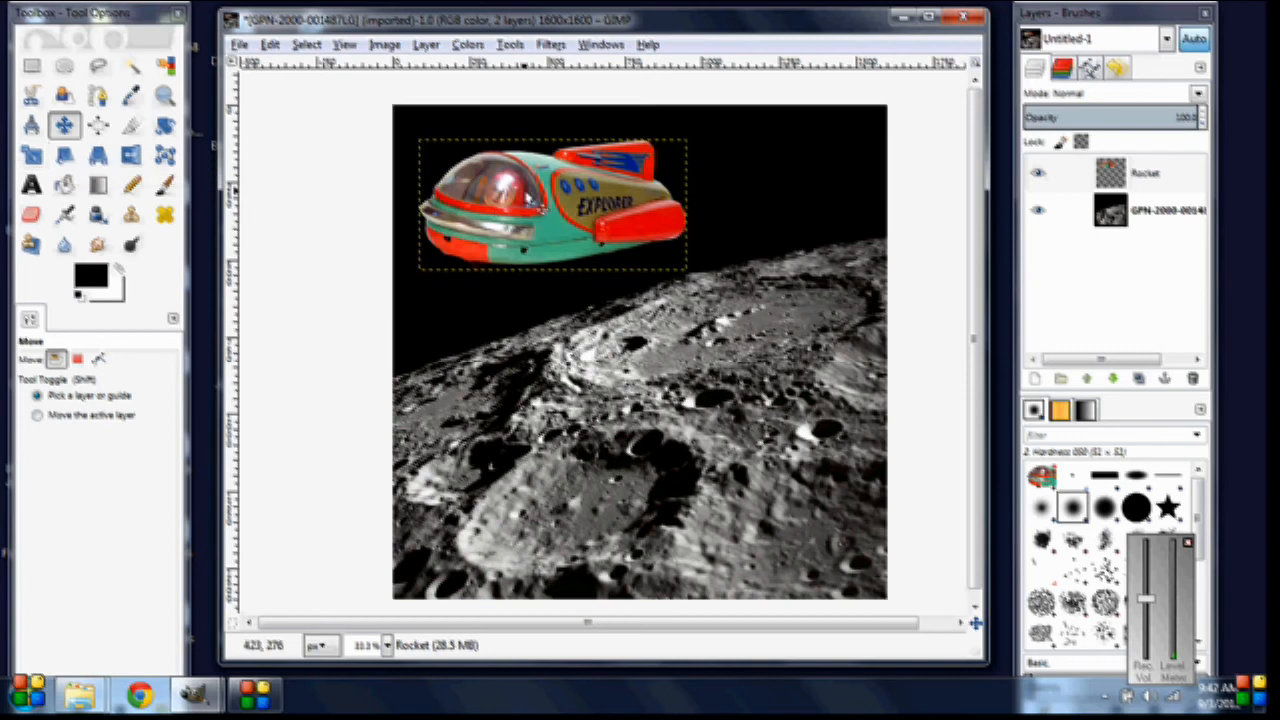
left_click(524, 191)
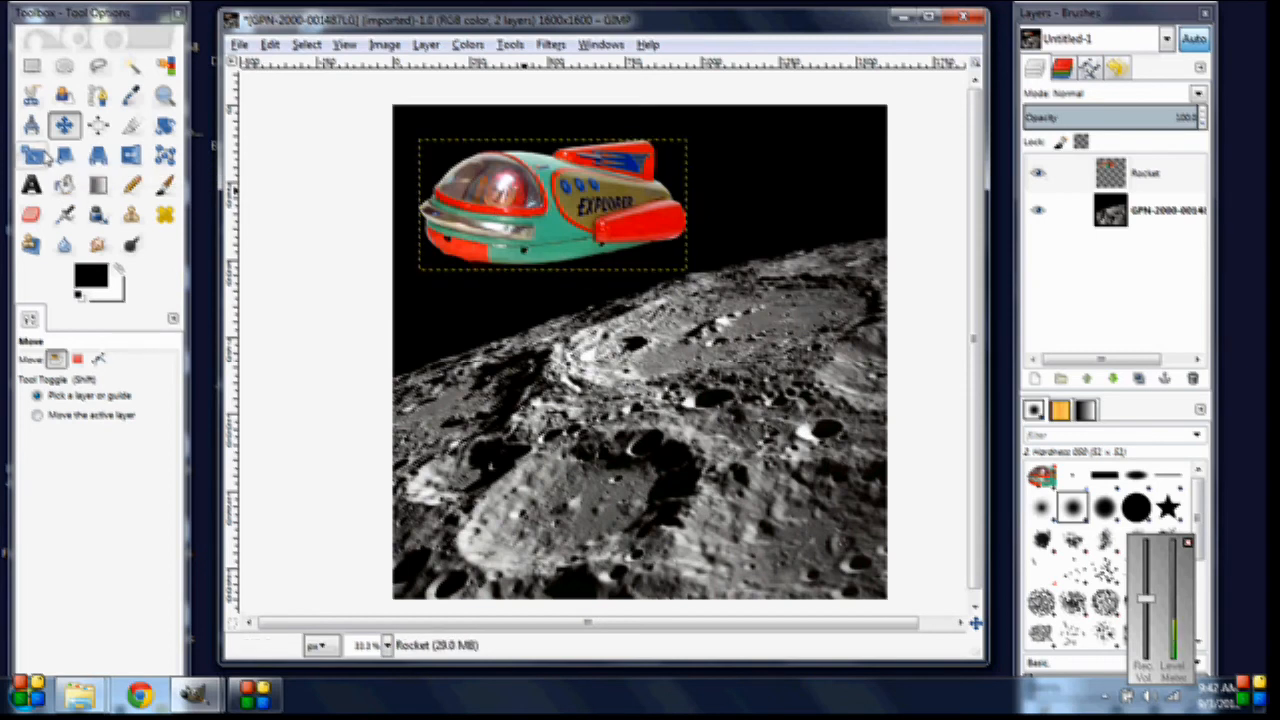
left_click(31, 155)
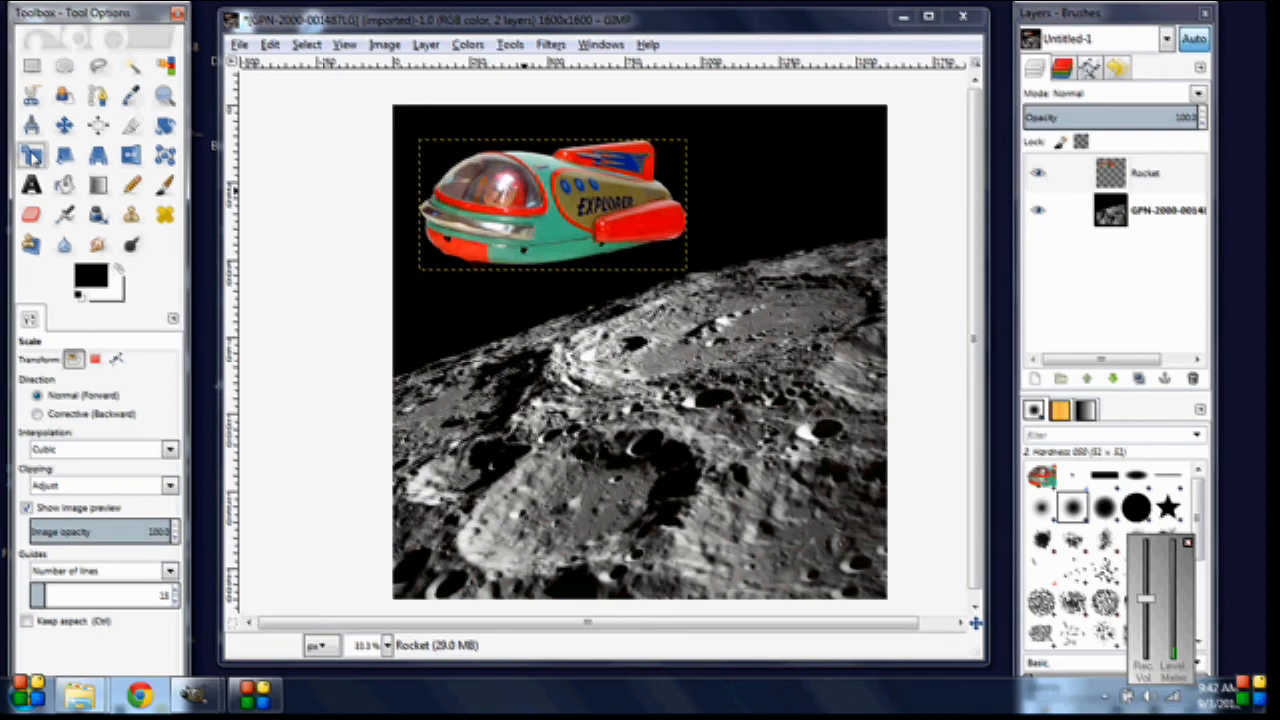
left_click(581, 221)
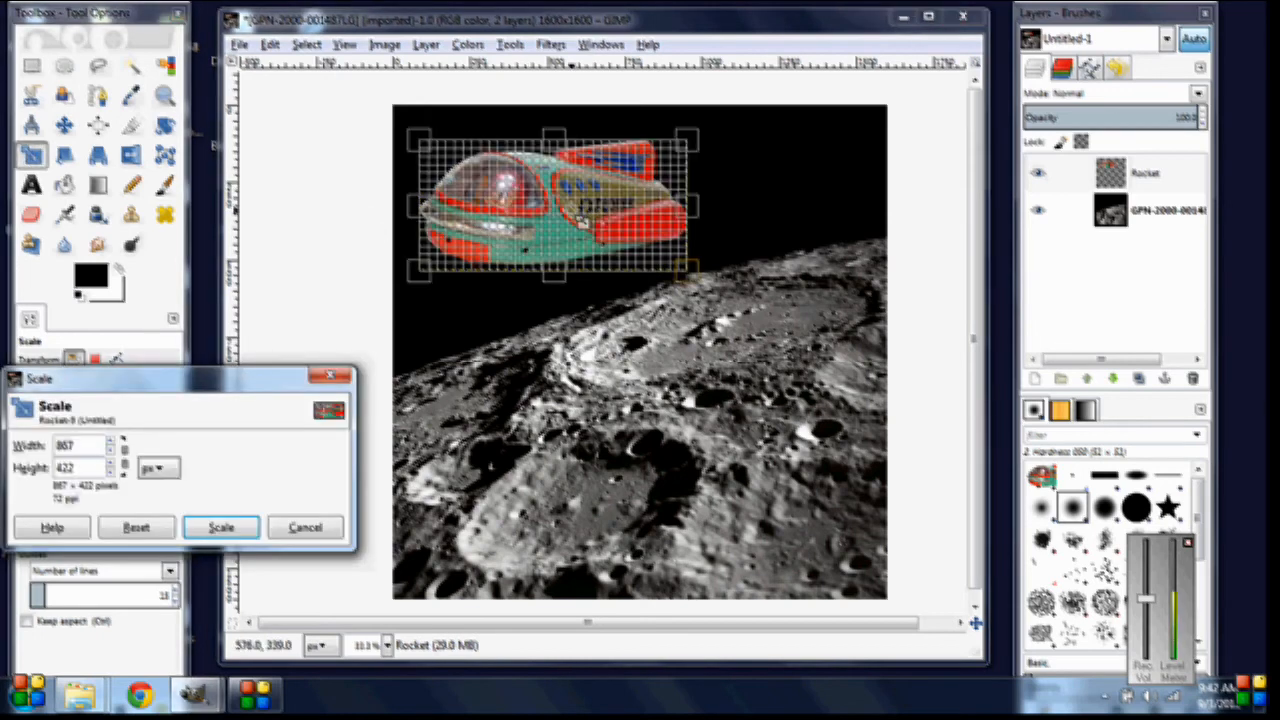
left_click_drag(183, 388, 320, 285)
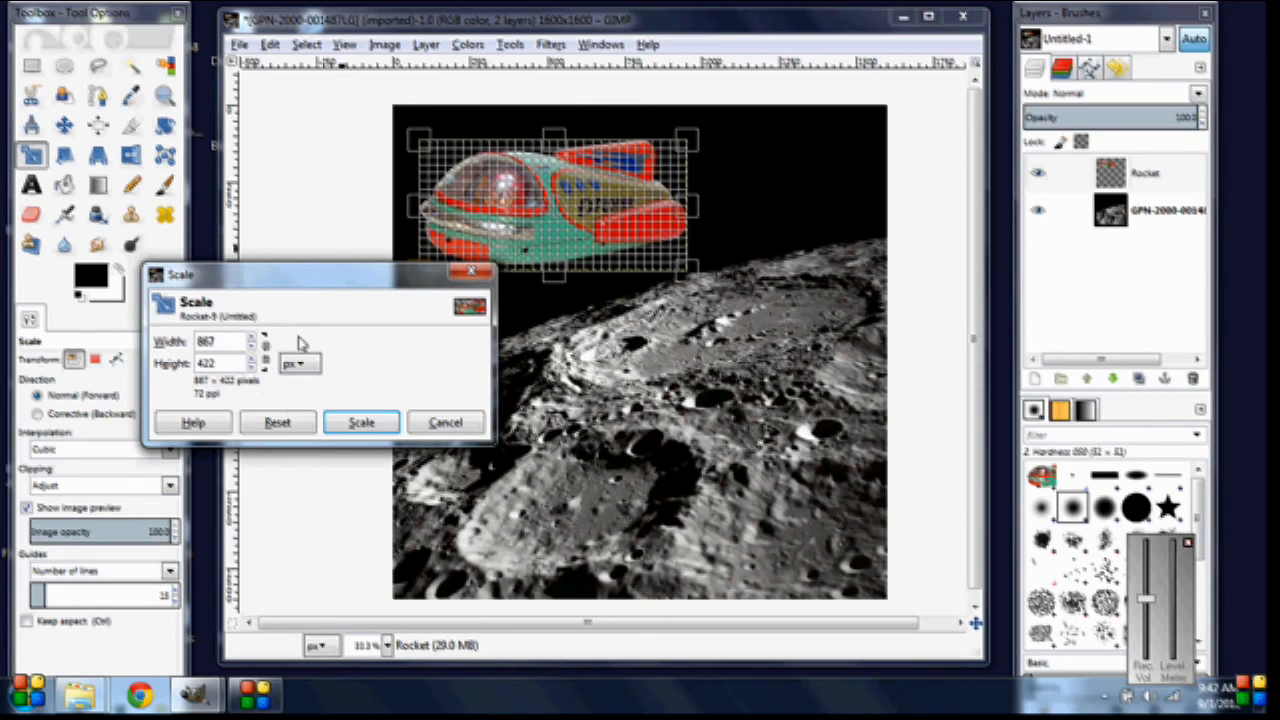
left_click_drag(282, 287, 160, 320)
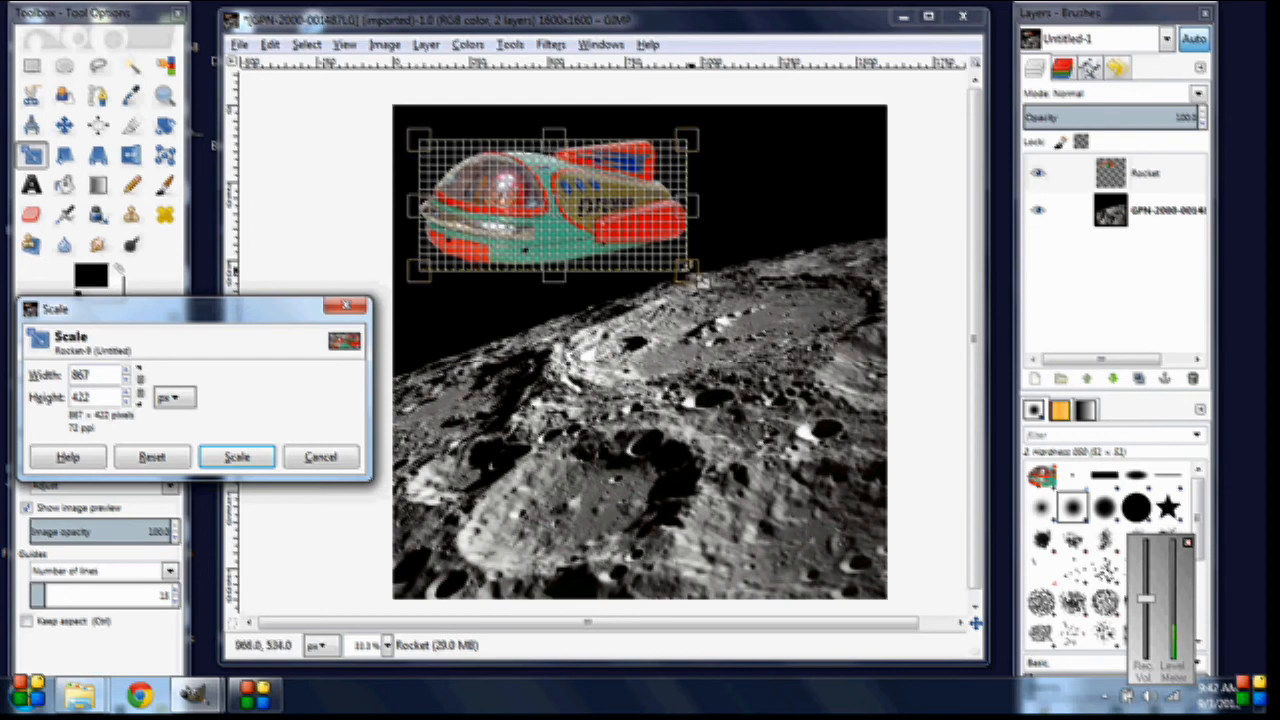
left_click_drag(700, 282, 564, 446)
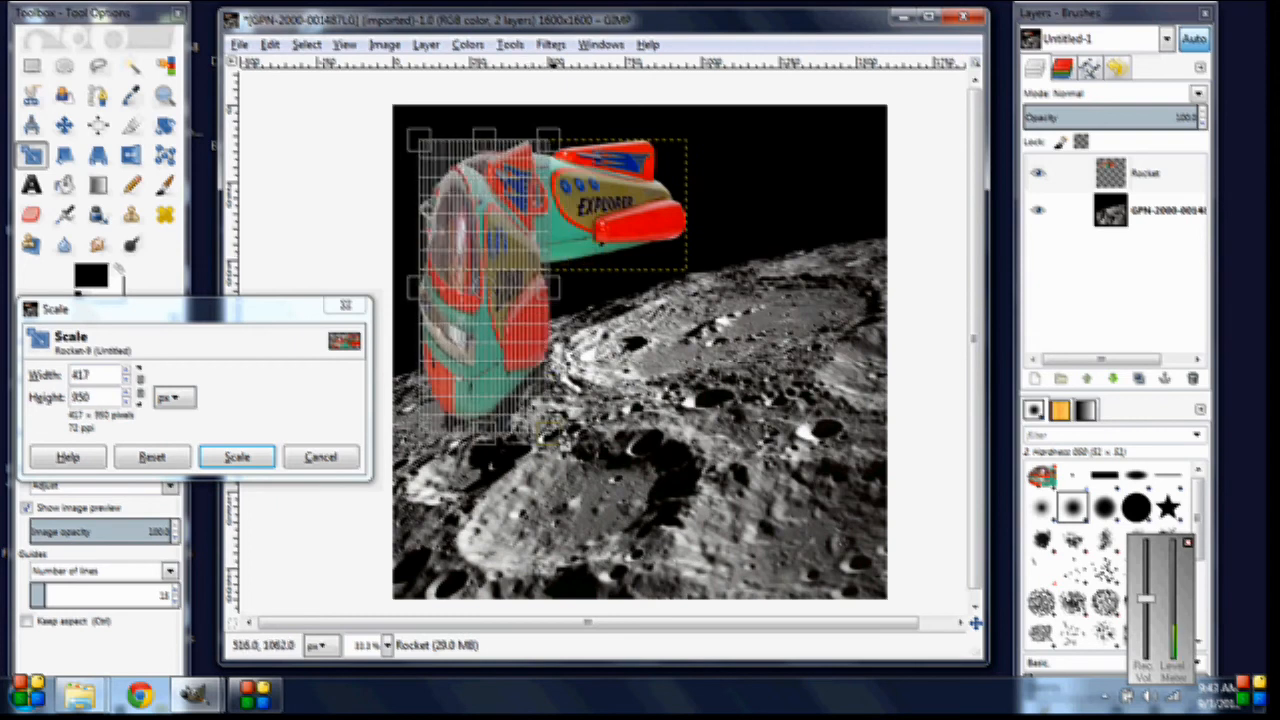
left_click_drag(552, 434, 737, 543)
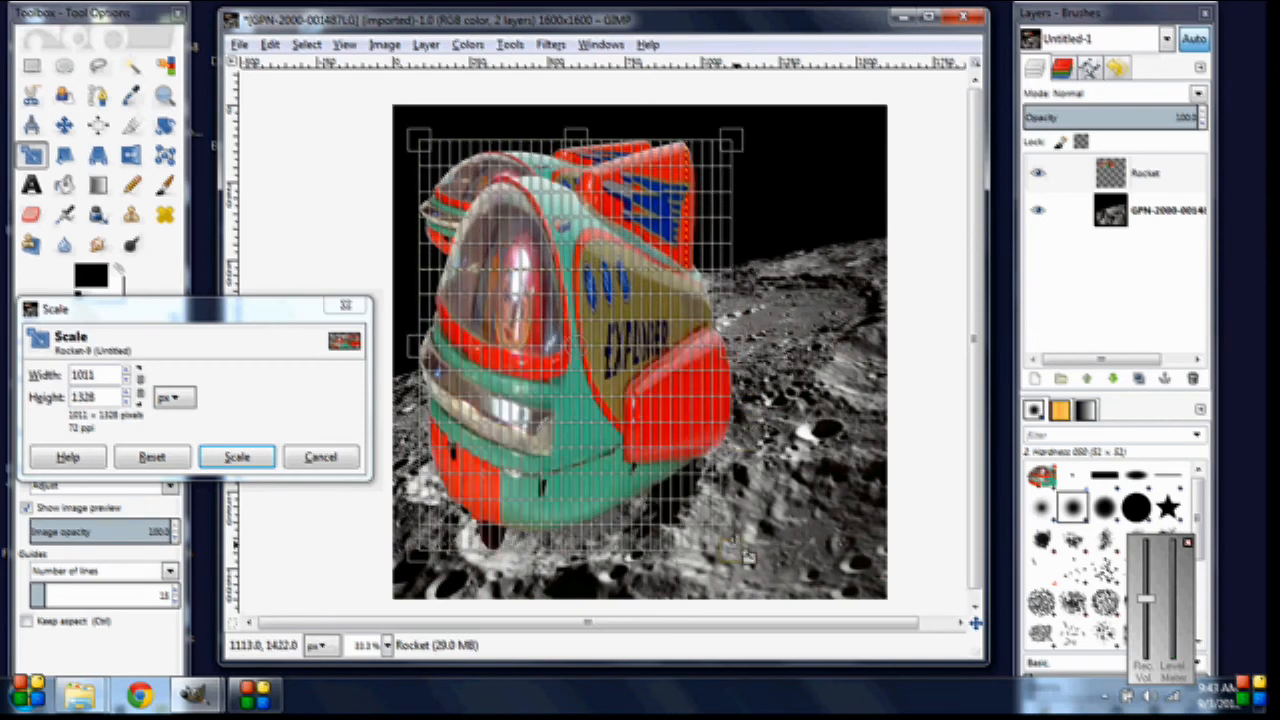
left_click(304, 458)
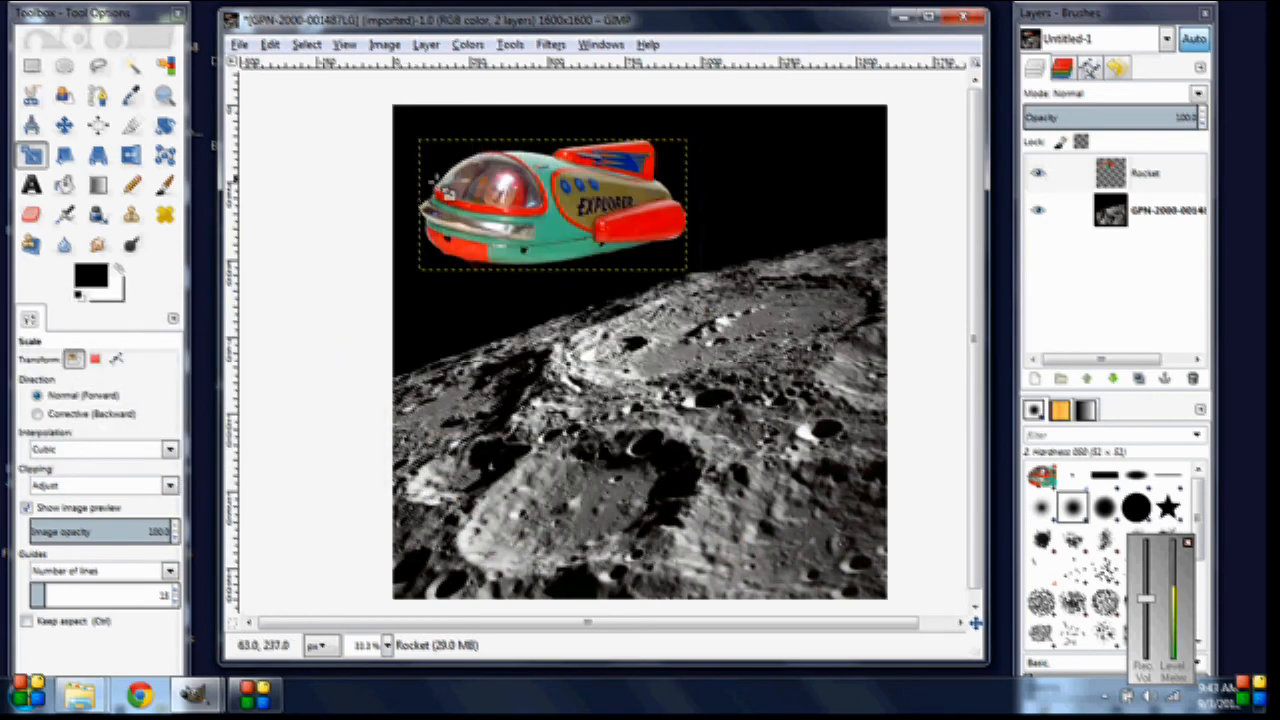
Scale the Rocket layer down to 522 × 254 px with its aspect ratio locked.
left_click(562, 207)
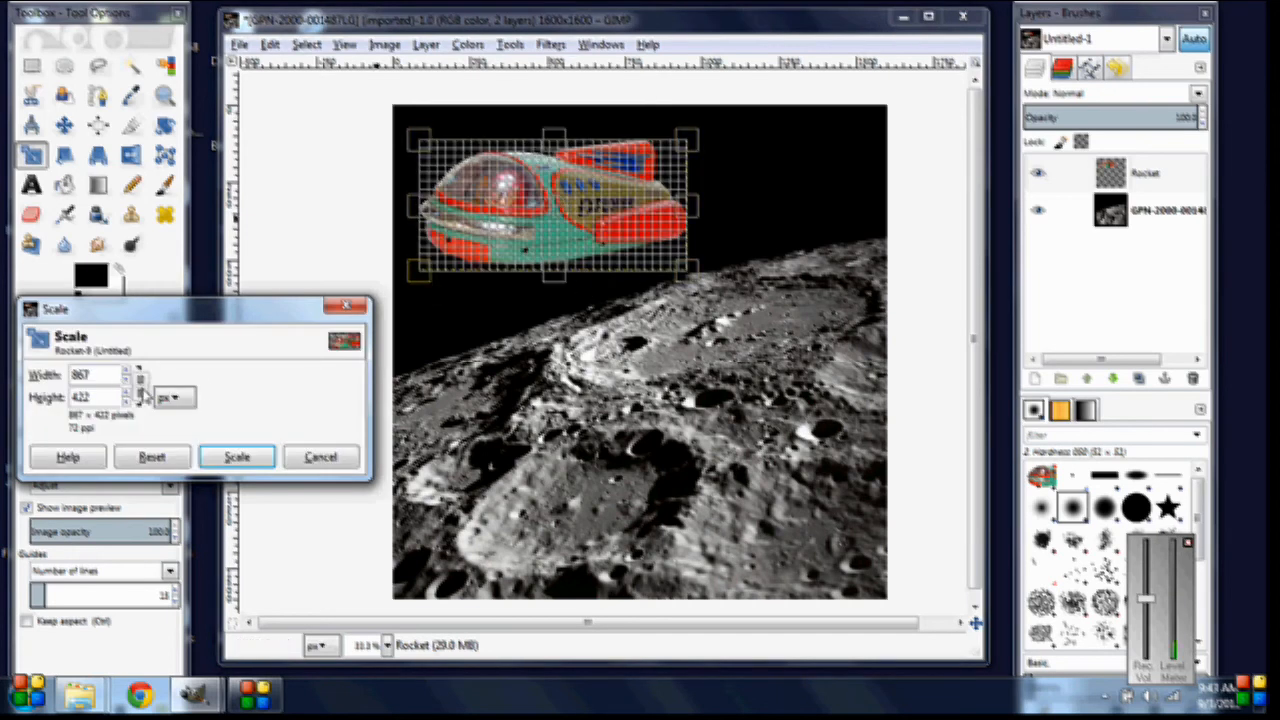
left_click(141, 388)
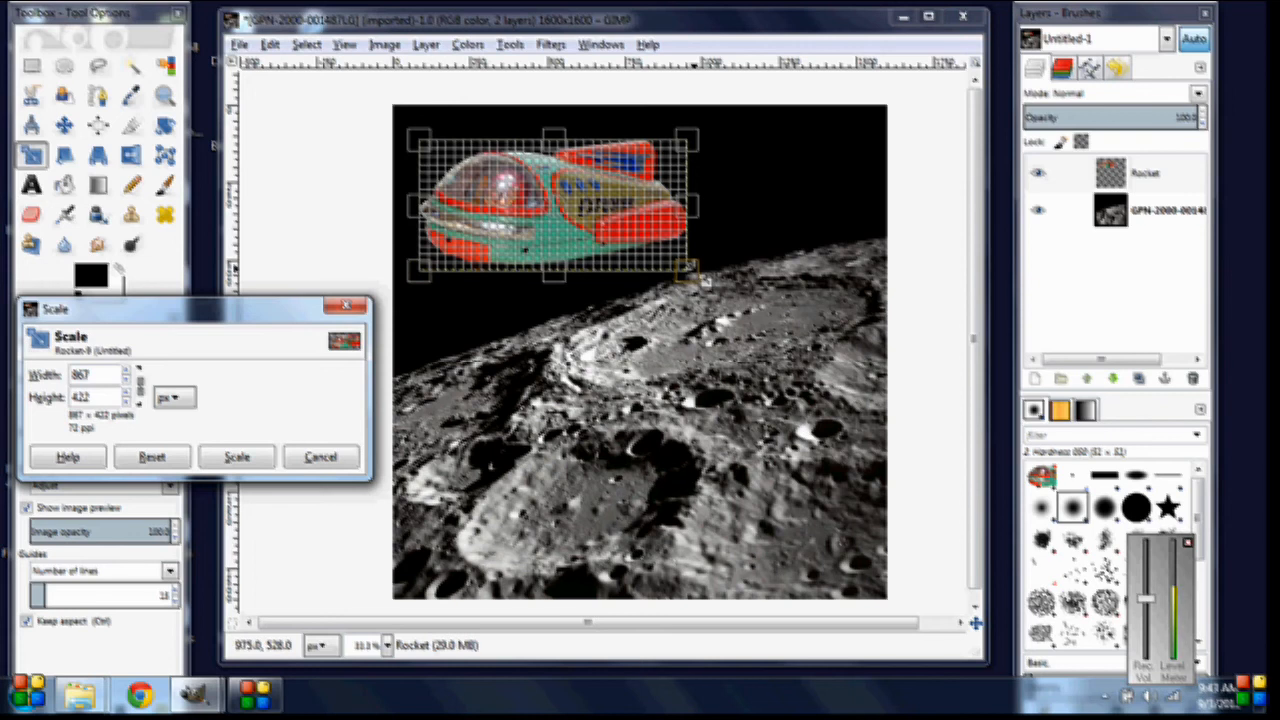
left_click_drag(690, 271, 597, 355)
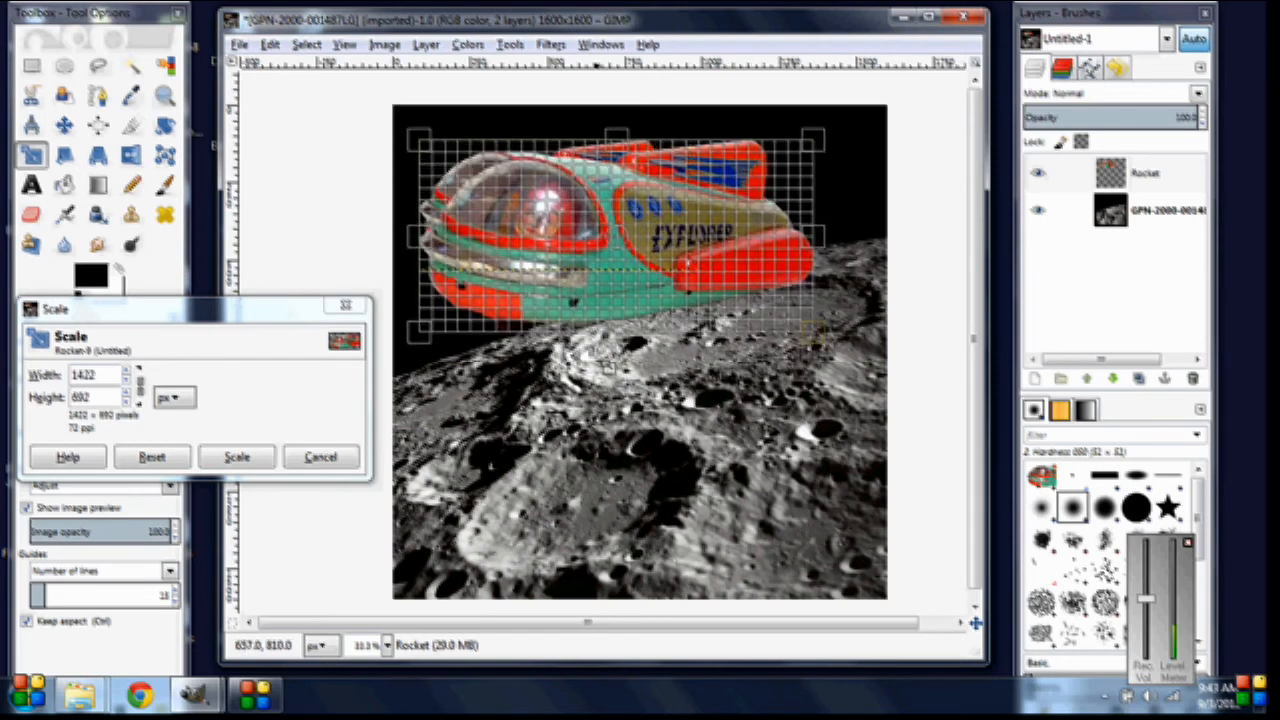
left_click_drag(608, 364, 562, 329)
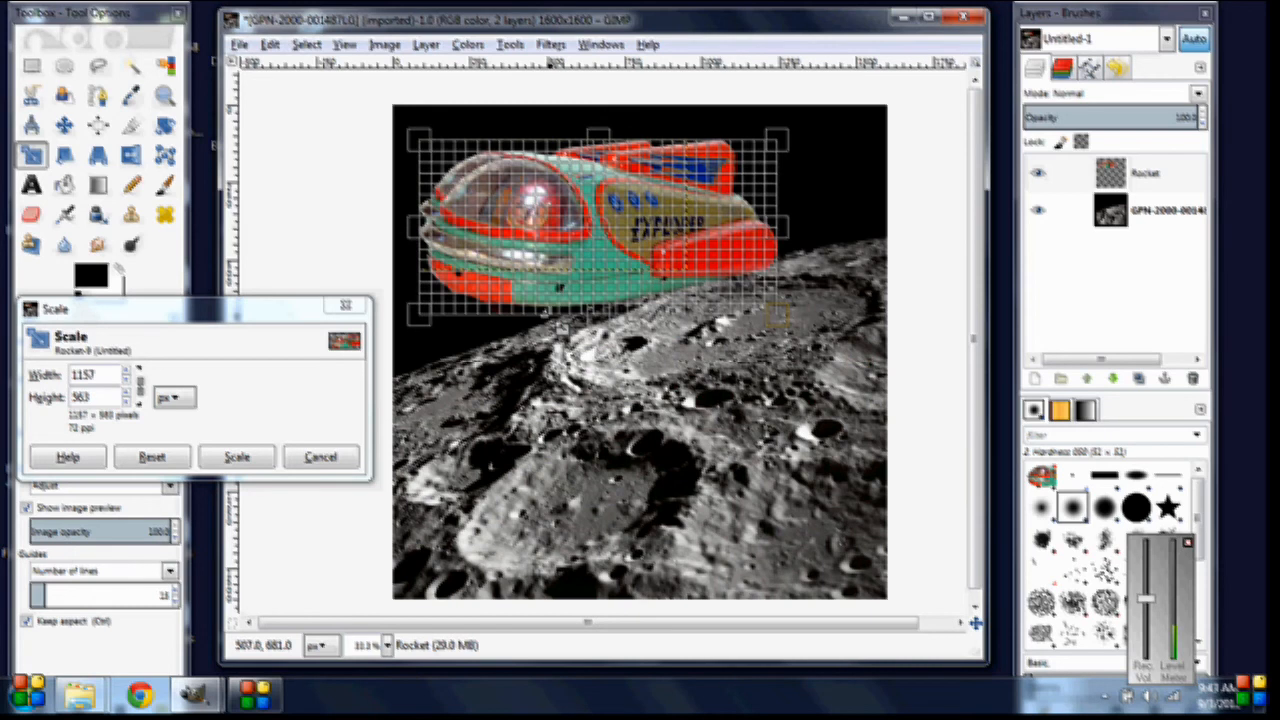
left_click_drag(562, 327, 624, 232)
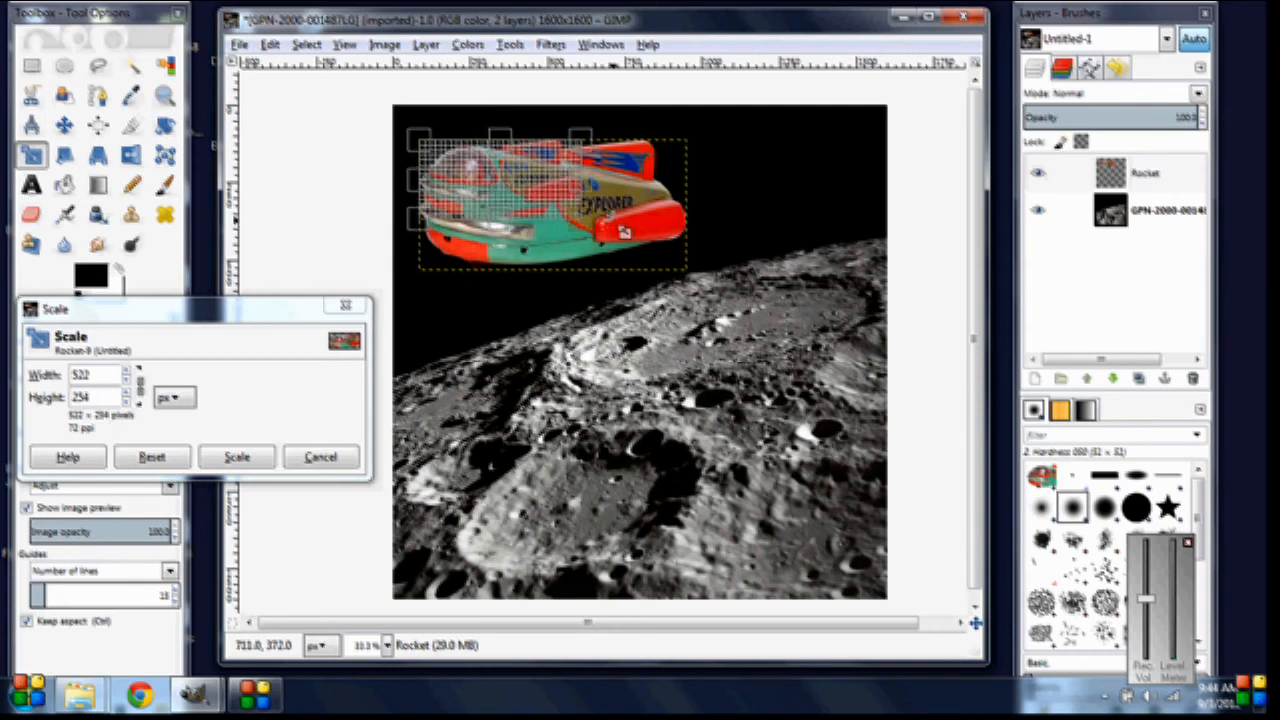
left_click(238, 457)
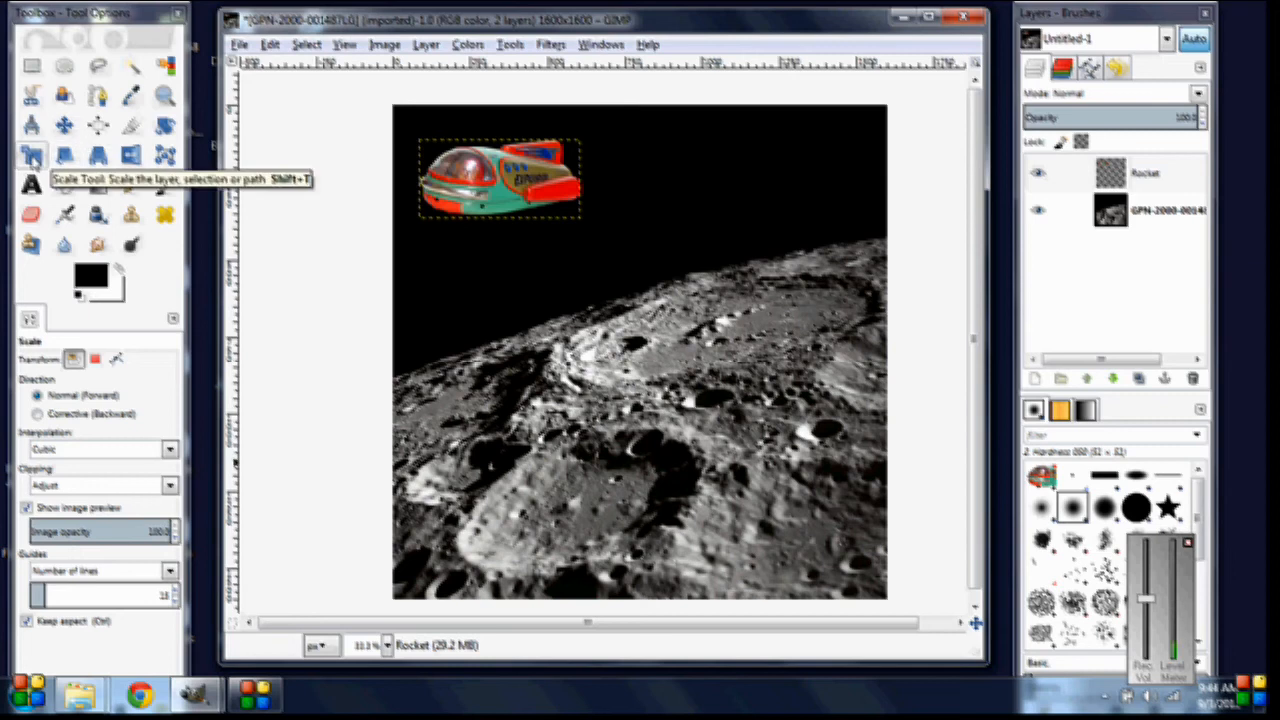
Rotate the Rocket layer clockwise by about 33.01 degrees around its center so the ship's nose points upward.
left_click(165, 126)
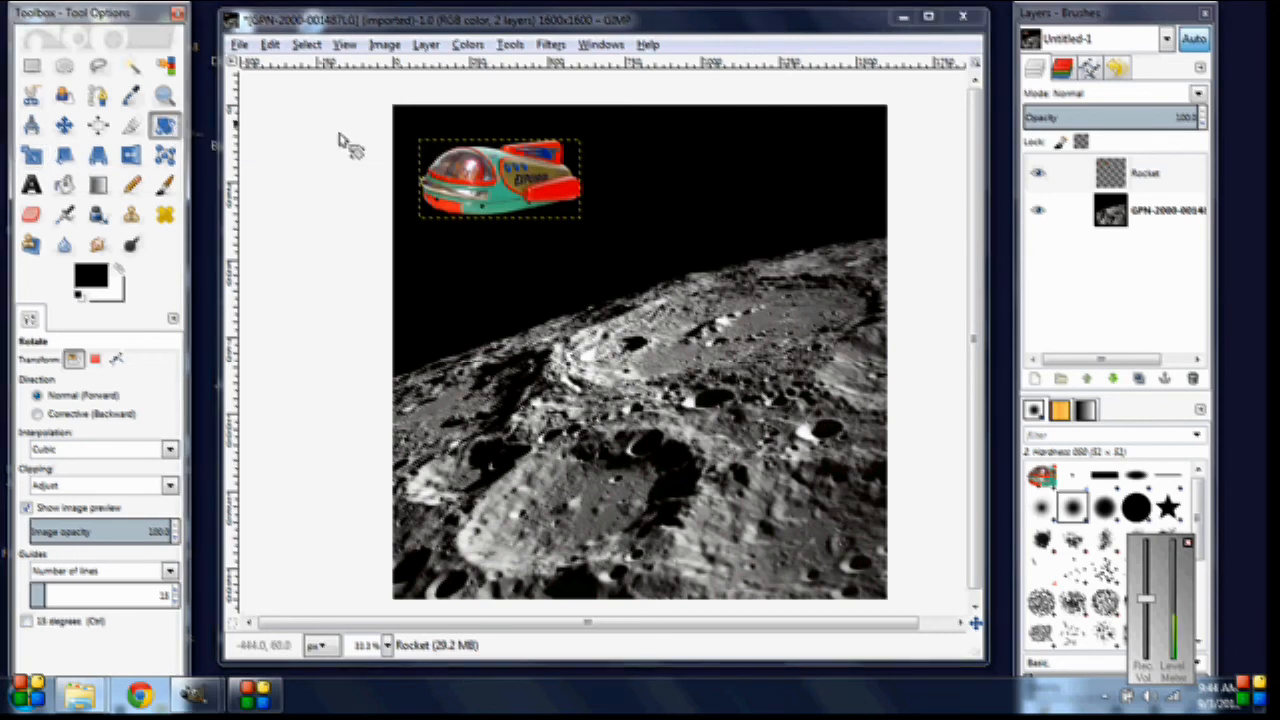
left_click(517, 185)
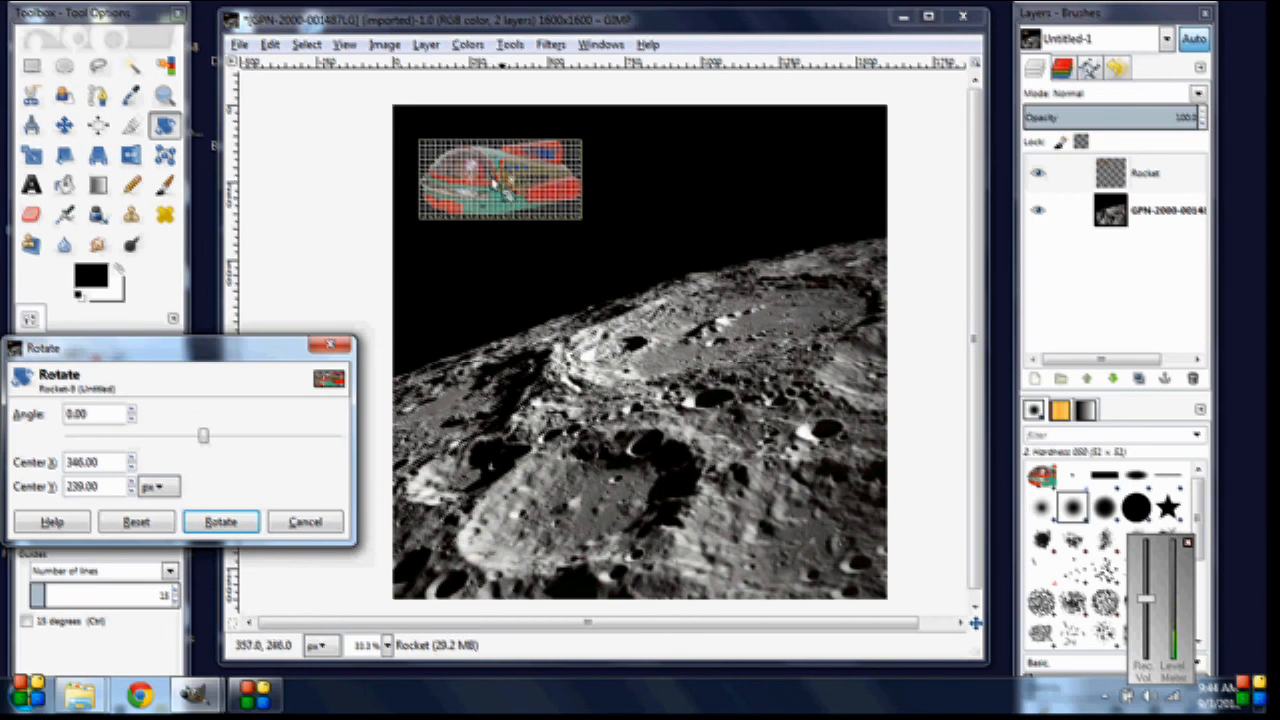
left_click(563, 160)
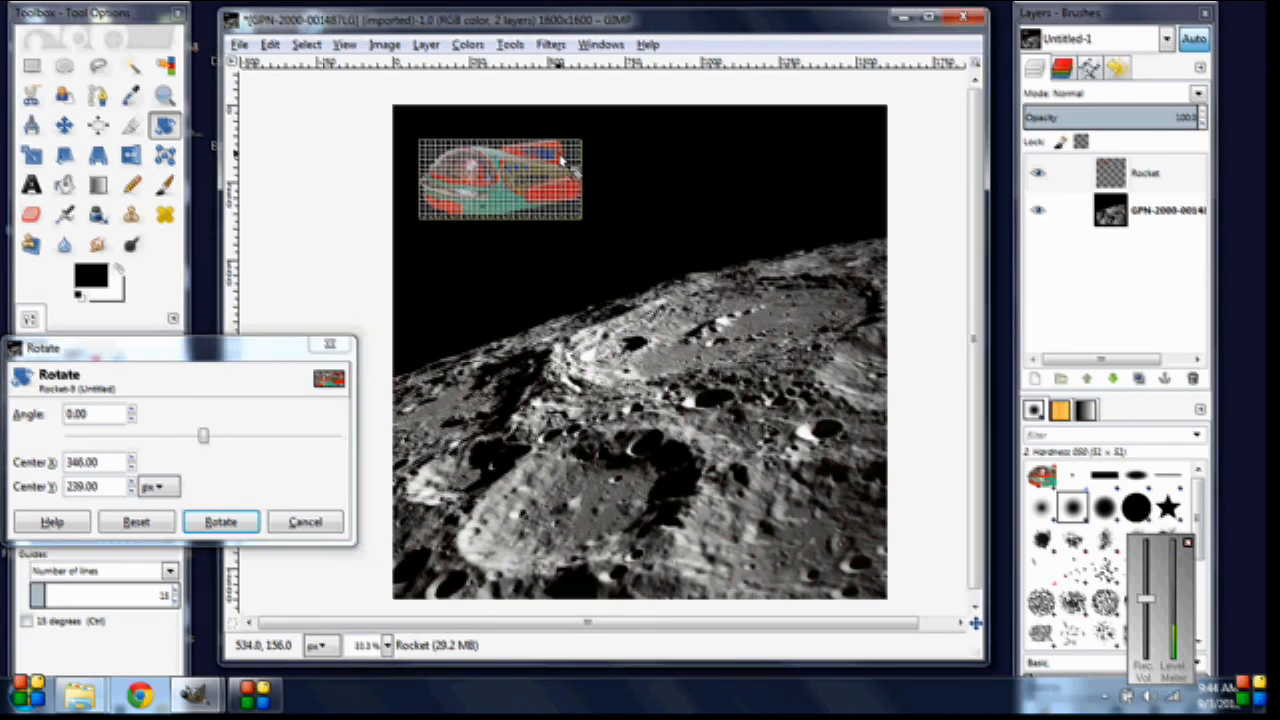
left_click_drag(568, 168, 576, 200)
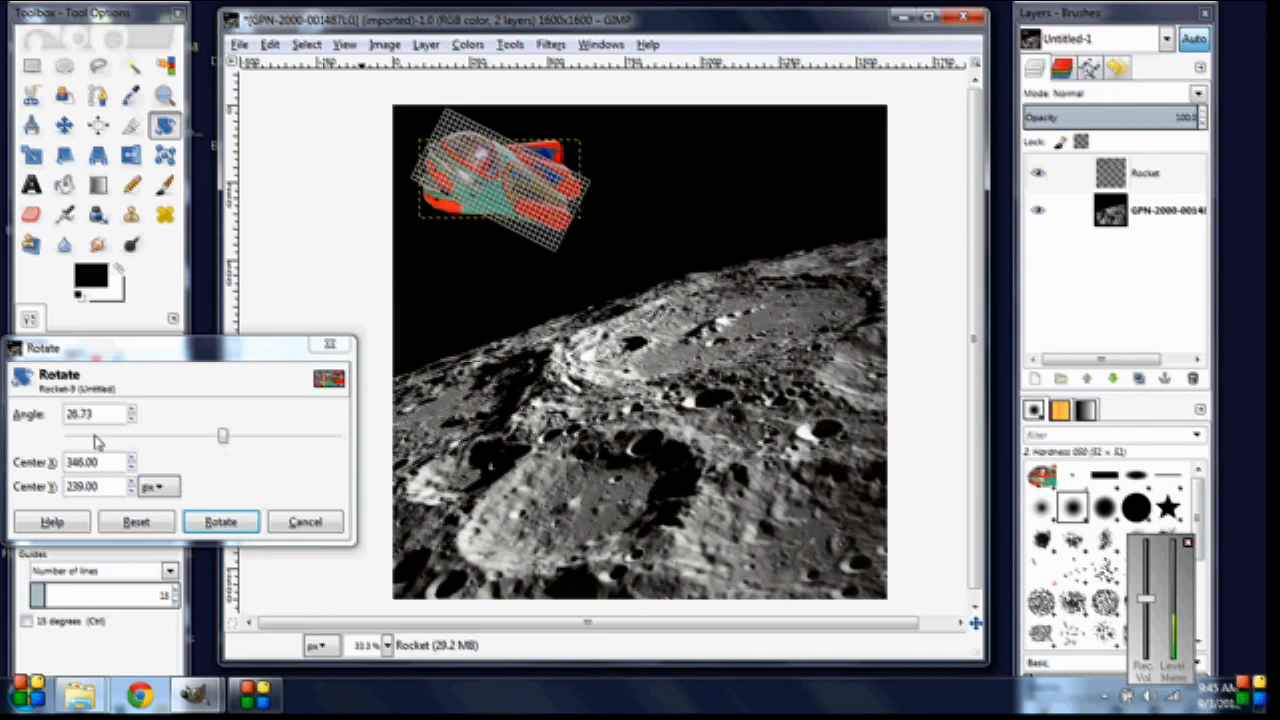
mouse_move(224, 438)
left_mouse_down()
mouse_move(150, 448)
mouse_move(231, 446)
left_mouse_up()
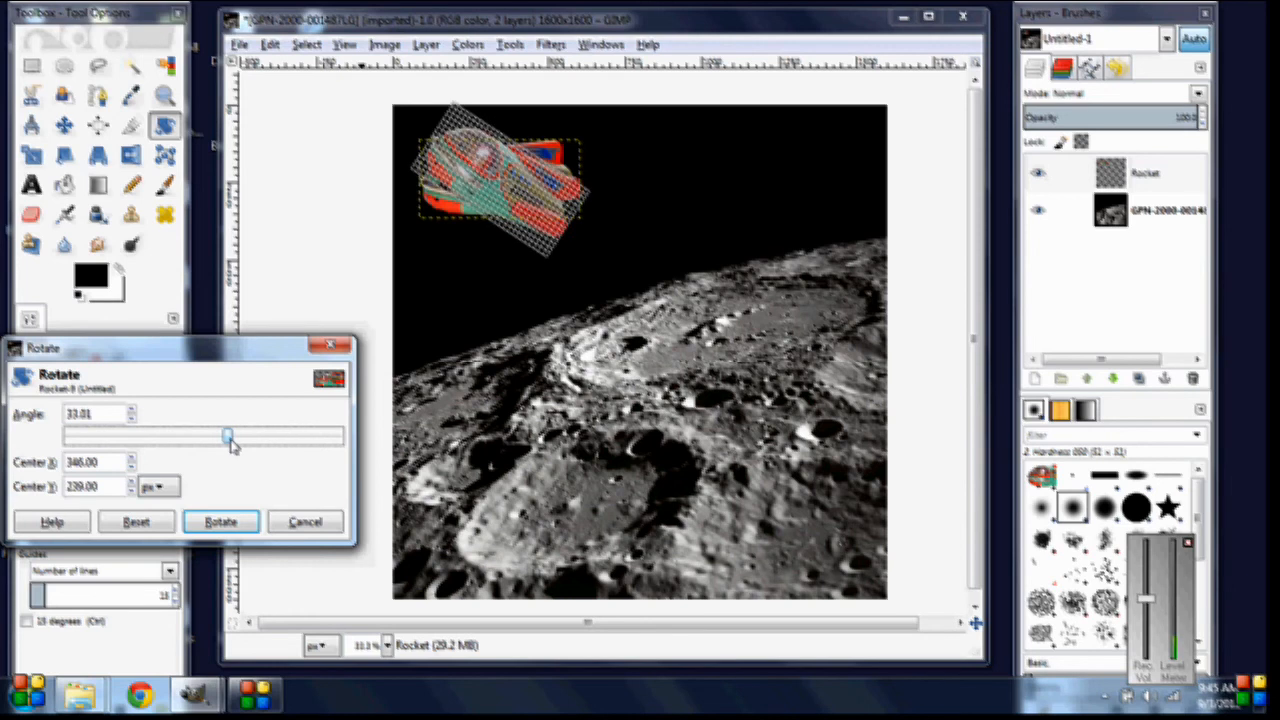
left_click(242, 524)
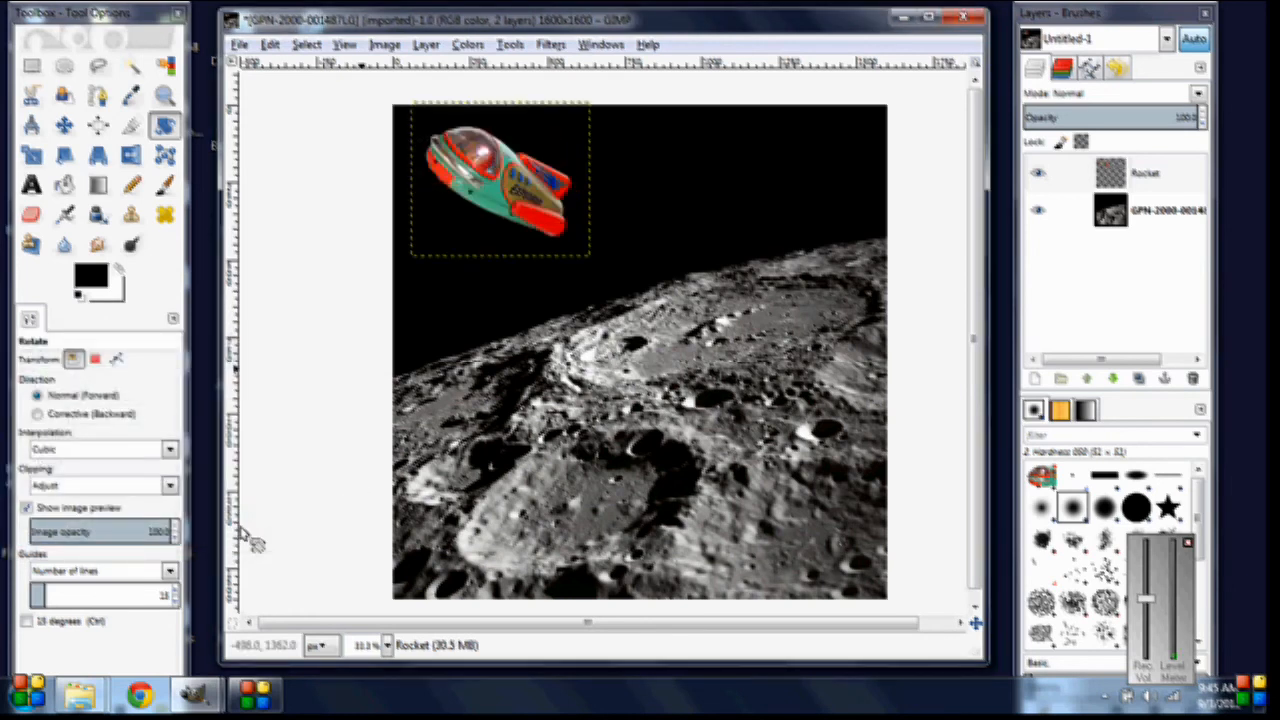
left_click(70, 124)
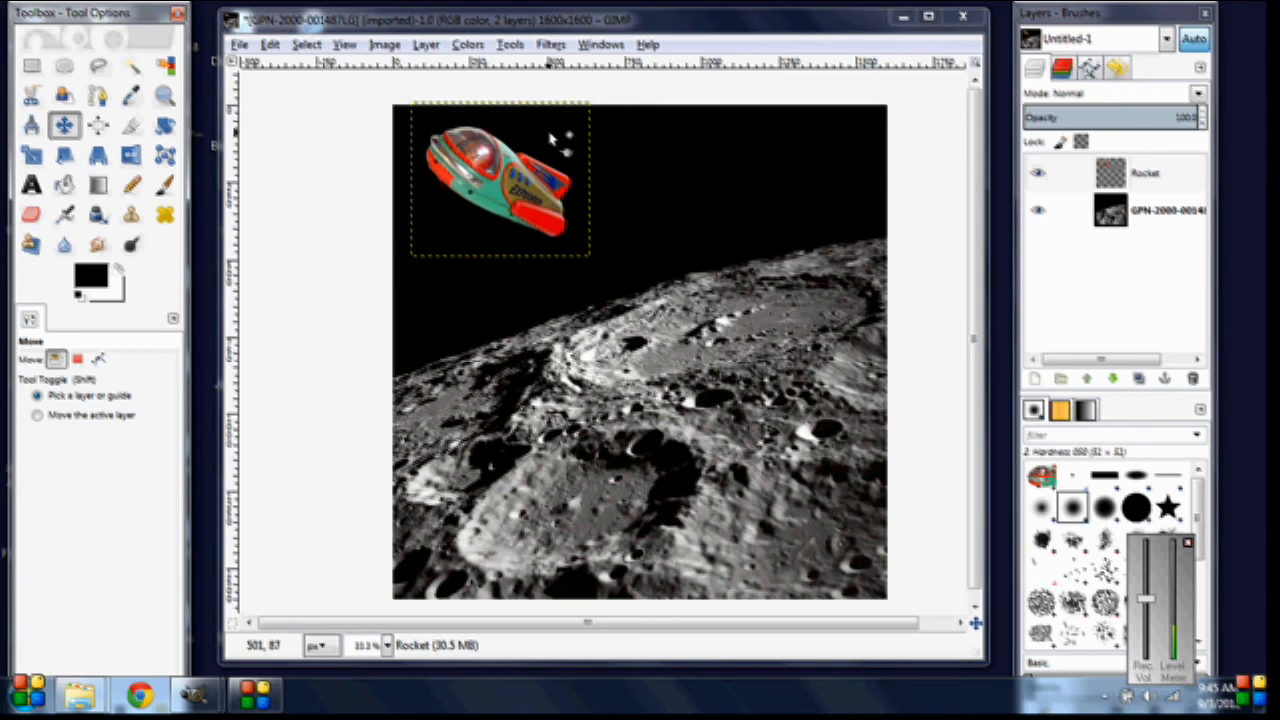
left_click_drag(551, 137, 605, 217)
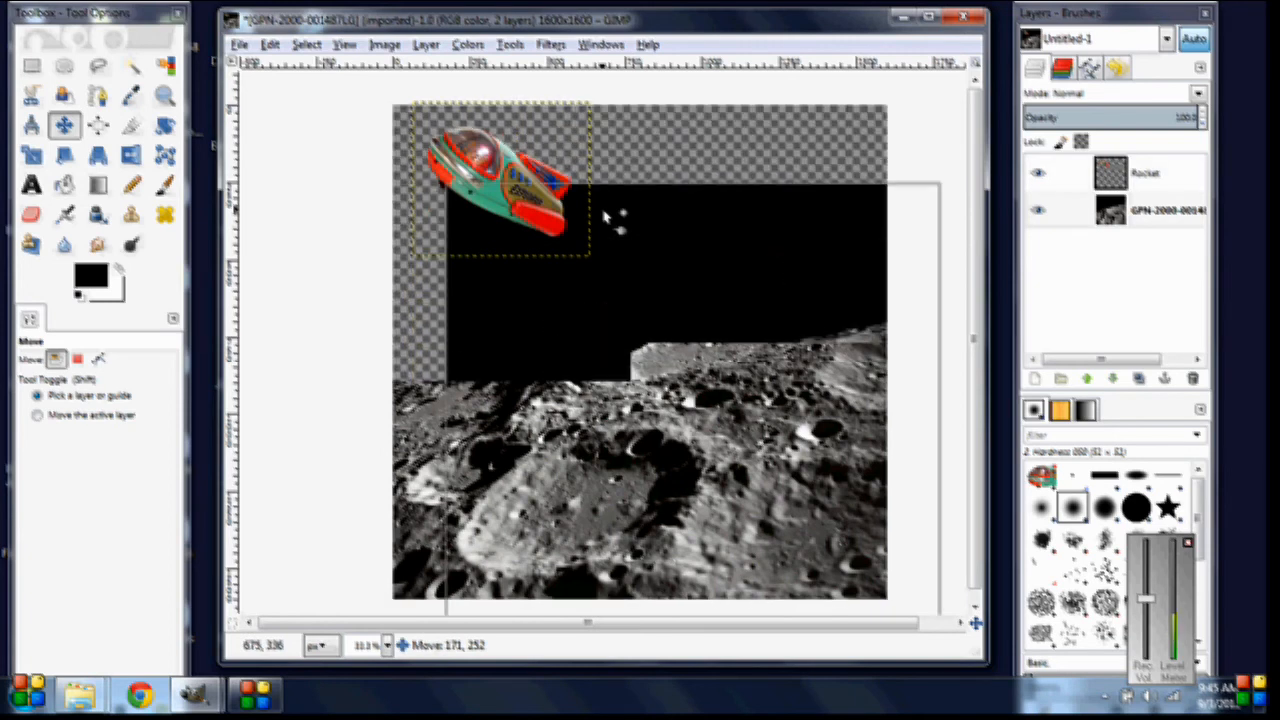
left_click(270, 44)
left_click(280, 67)
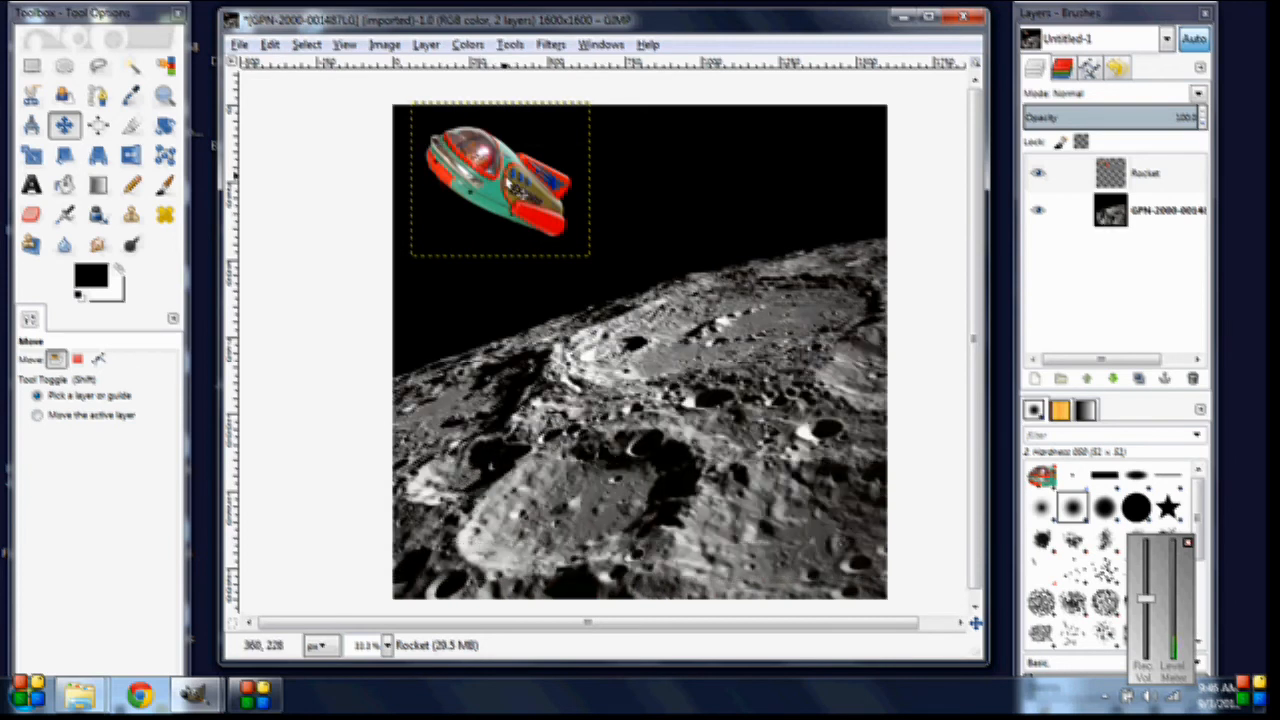
Move the Rocket layer slightly down and to the right within the black sky by grabbing the spaceship itself.
left_click_drag(512, 186, 538, 208)
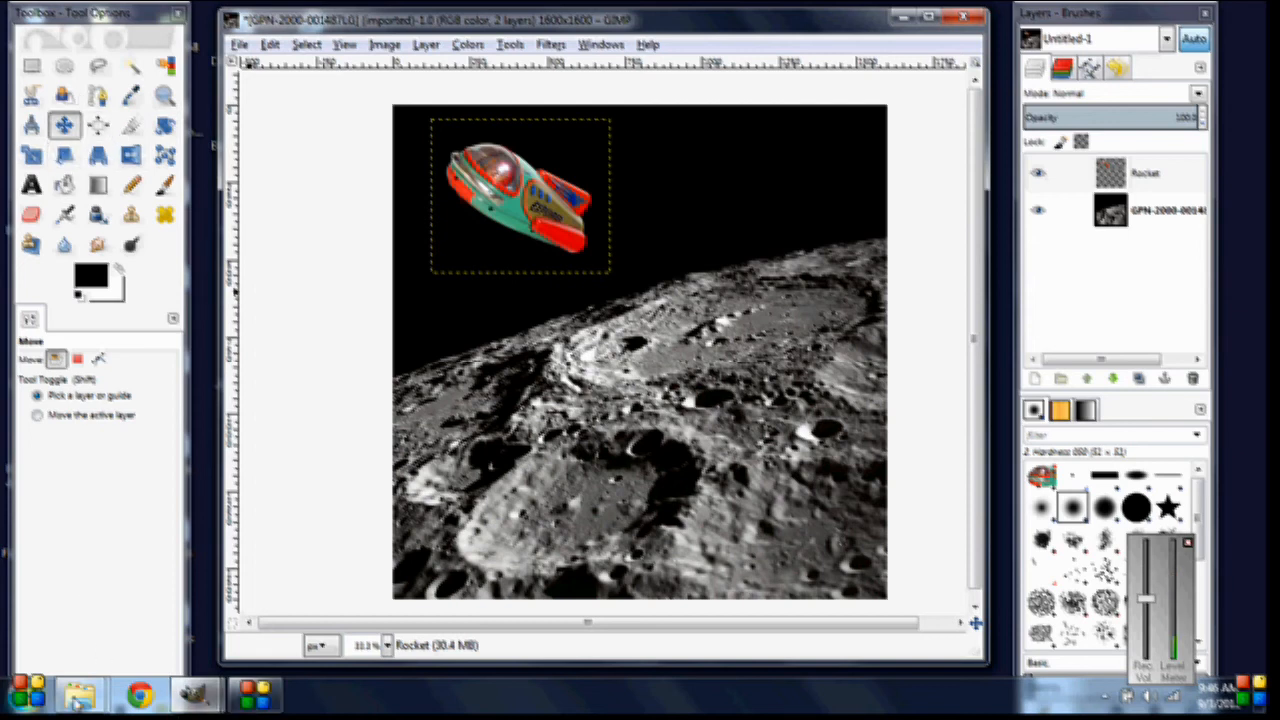
Open robot_head.jpg.scaled1000 from the Downloaded Images folder in GIMP and place its window clear of the toolbox with the whole picture in view.
mouse_move(78, 700)
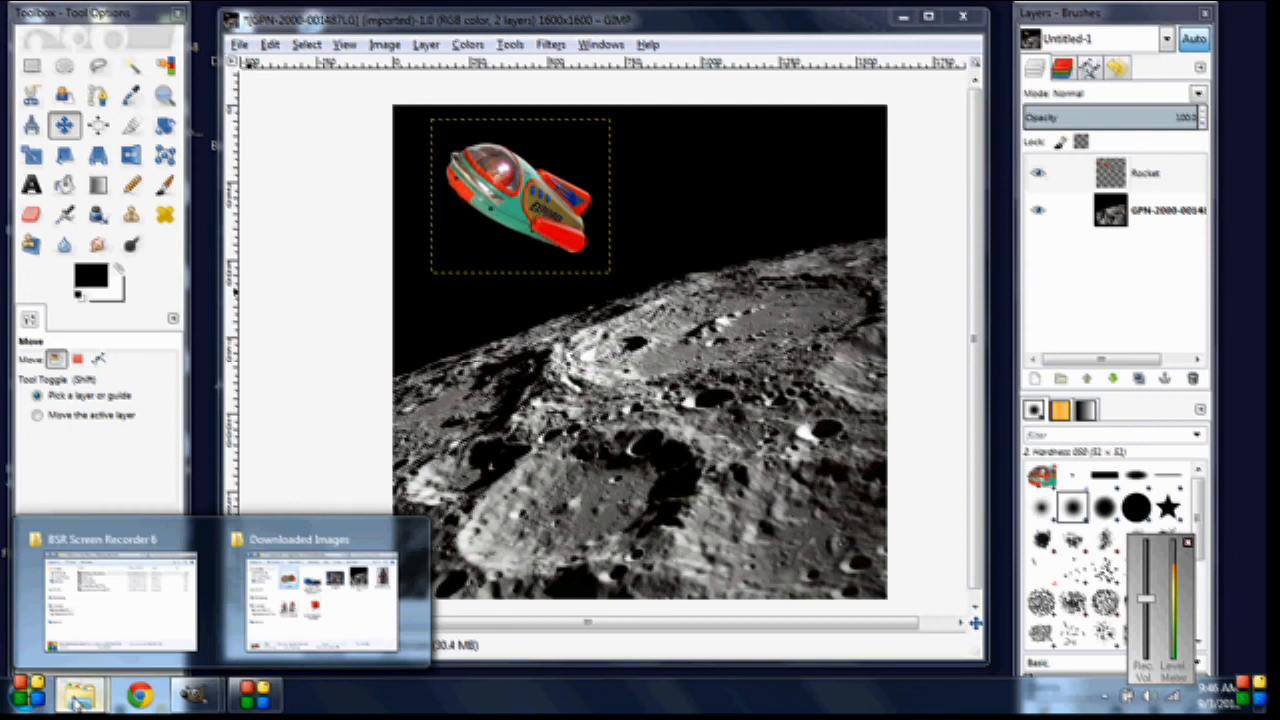
left_click(340, 592)
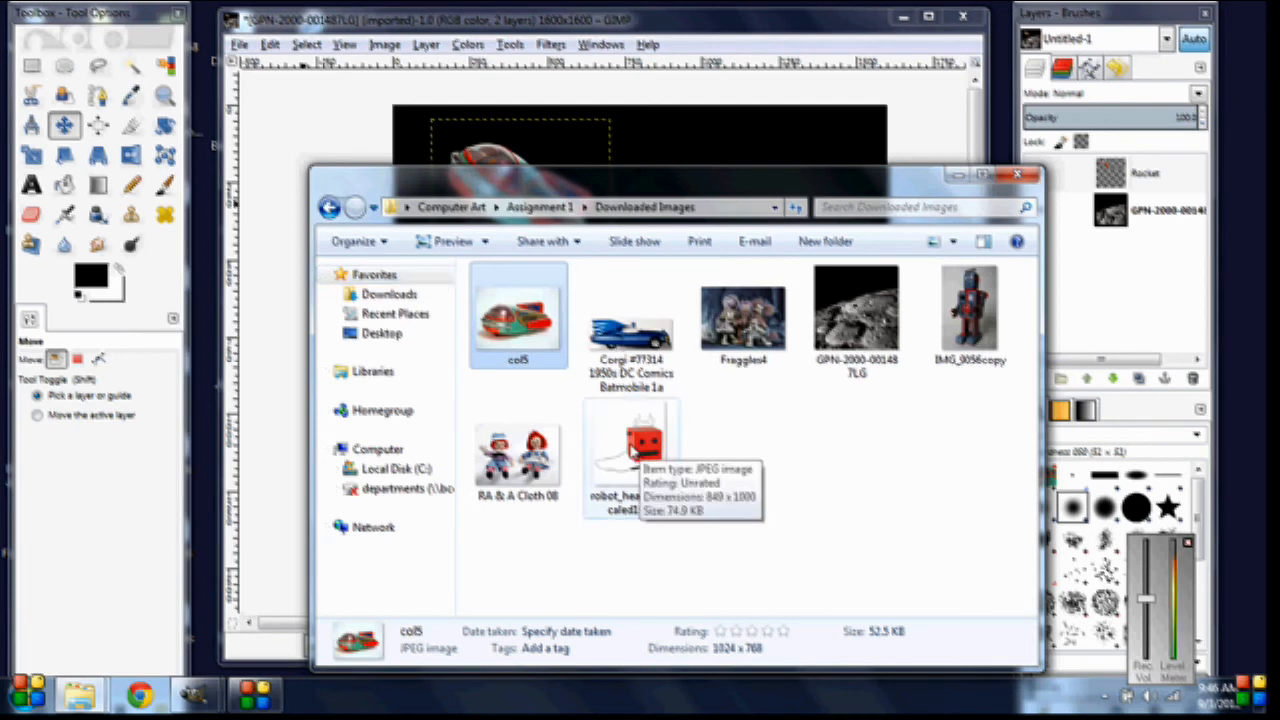
left_click(634, 447)
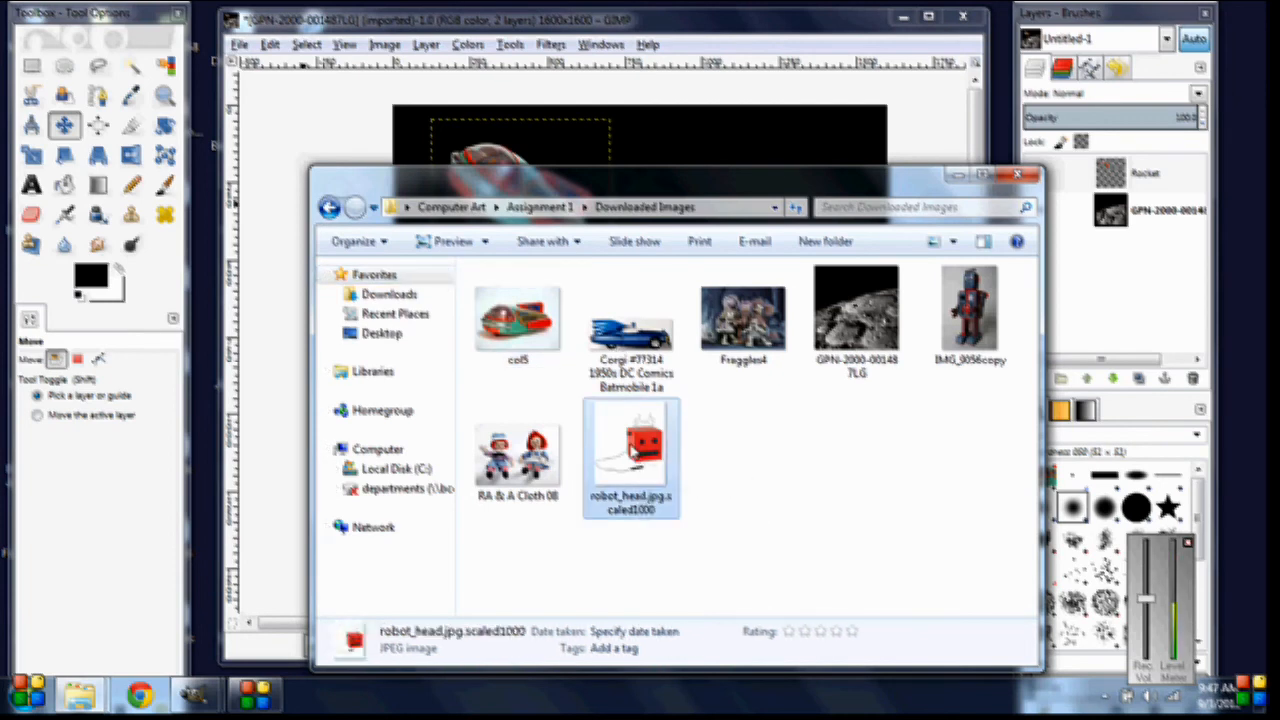
right_click(630, 447)
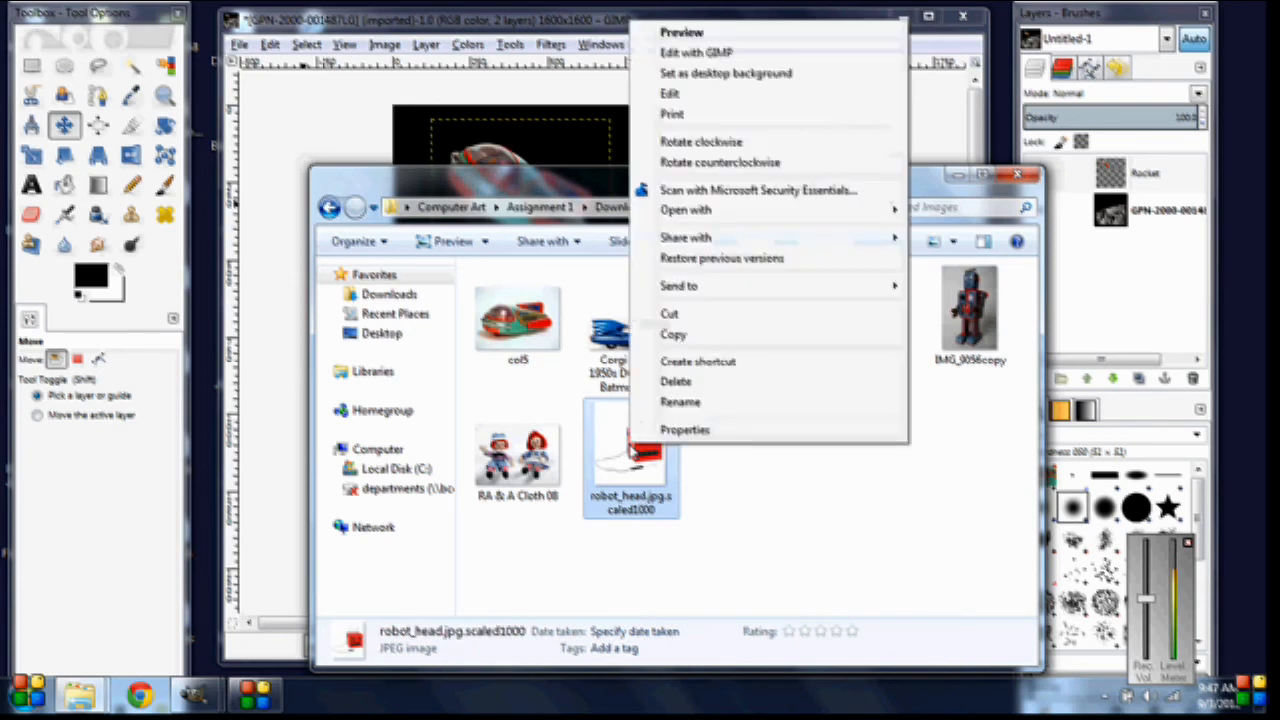
left_click(660, 49)
left_click(955, 175)
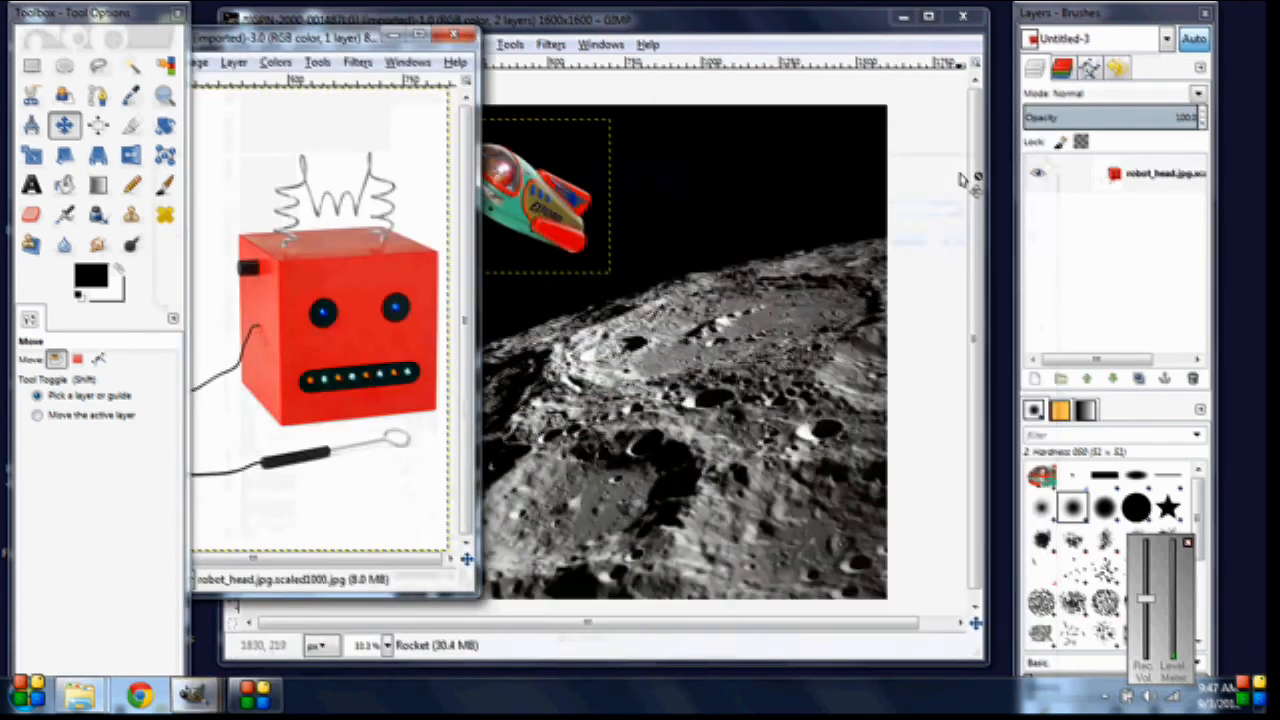
left_click_drag(352, 37, 748, 55)
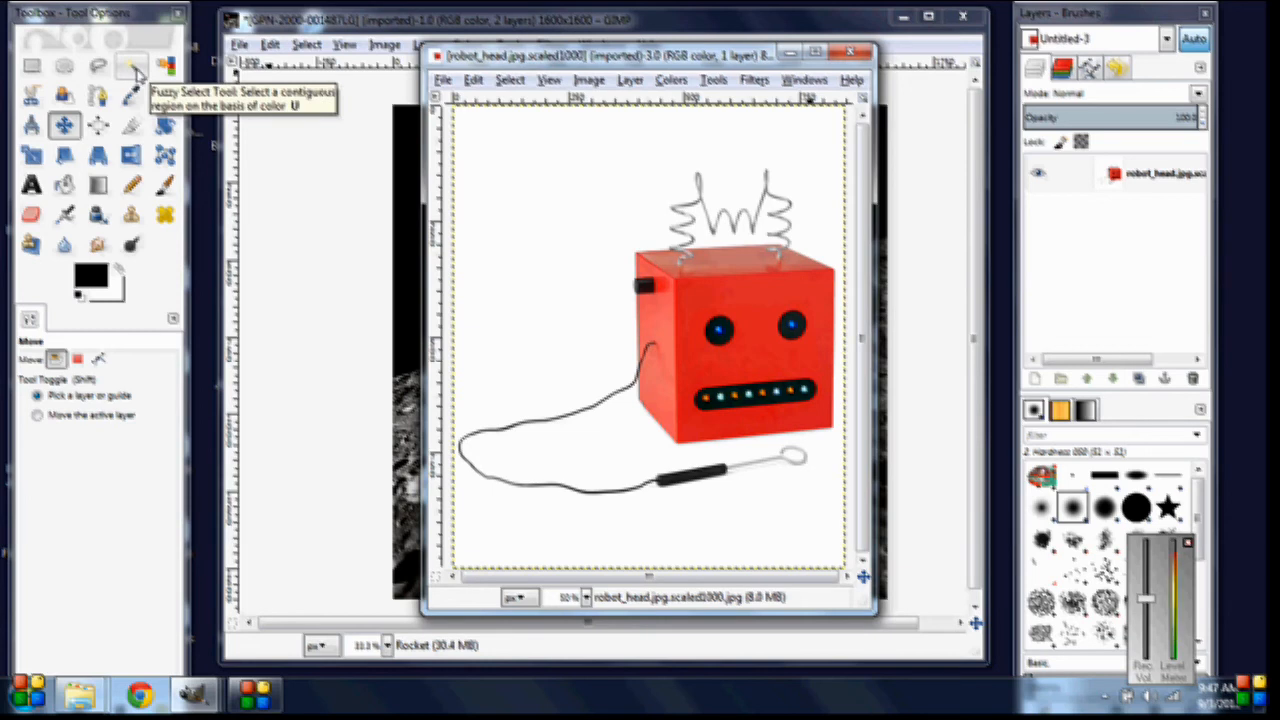
Fuzzy-select the white background around the robot head, adding the leftover areas in the probe's wire loop and beside its shaft.
left_click(134, 68)
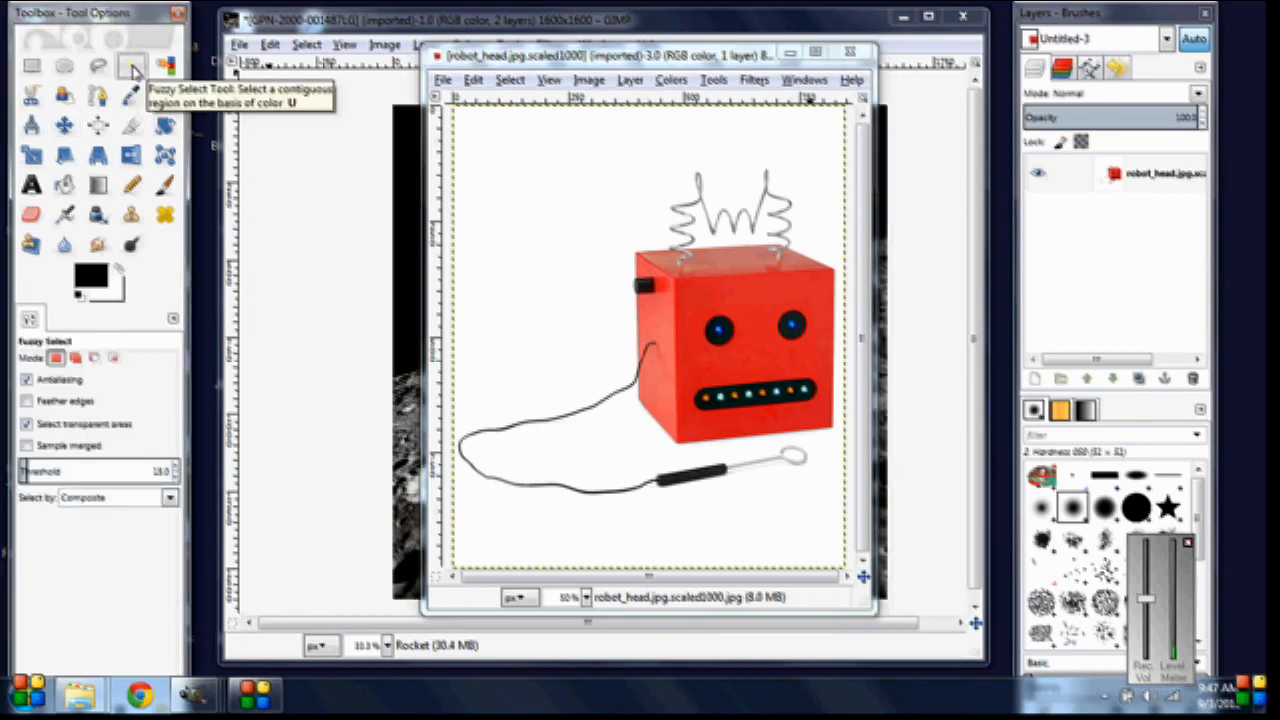
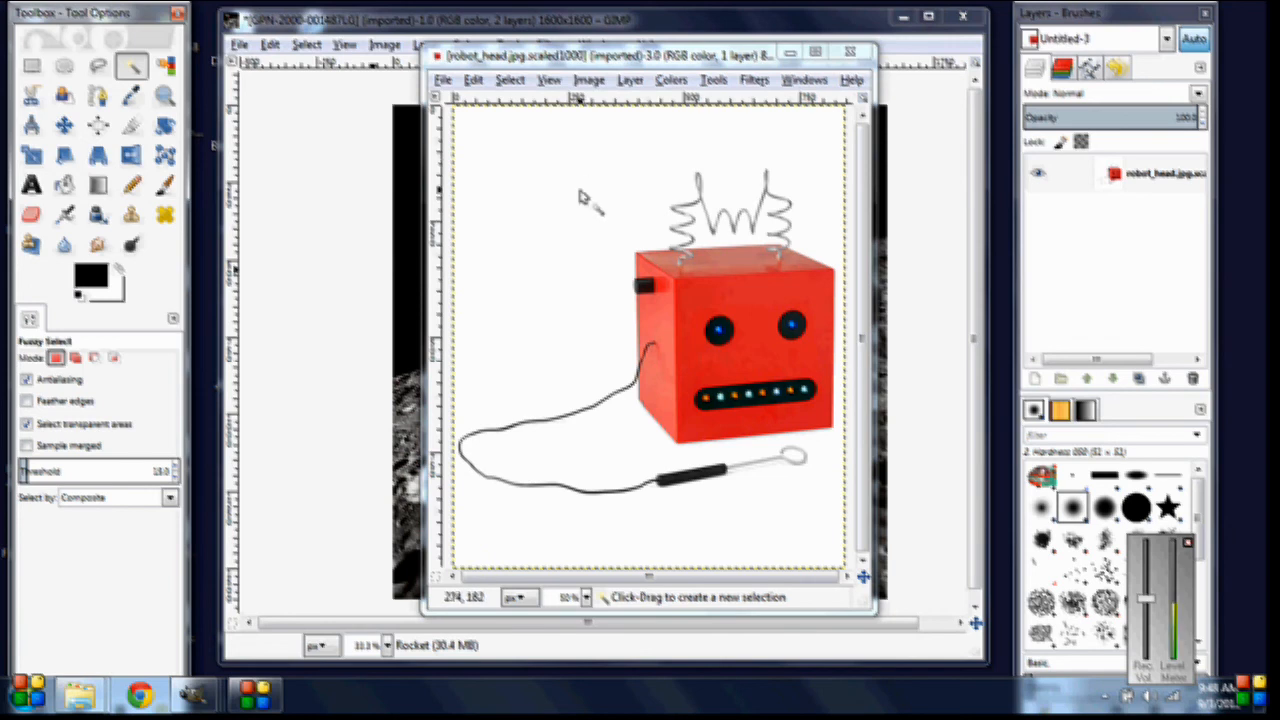
left_click(579, 193)
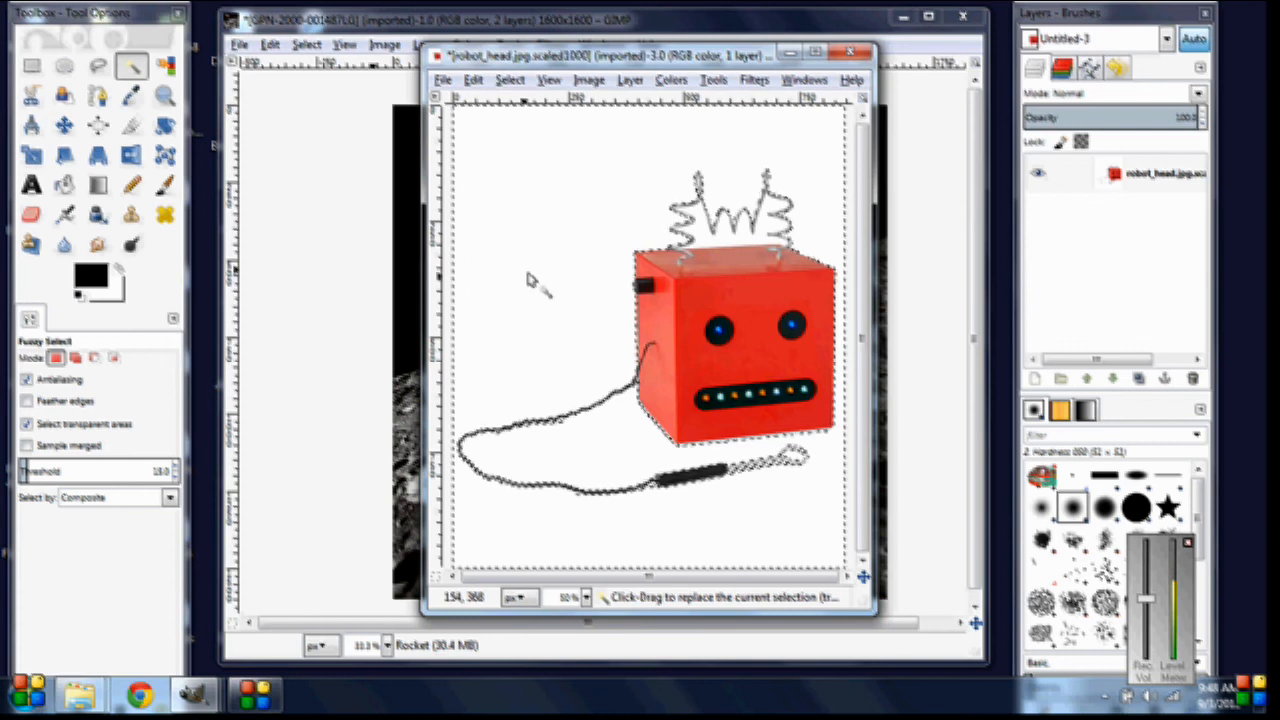
key("shift")
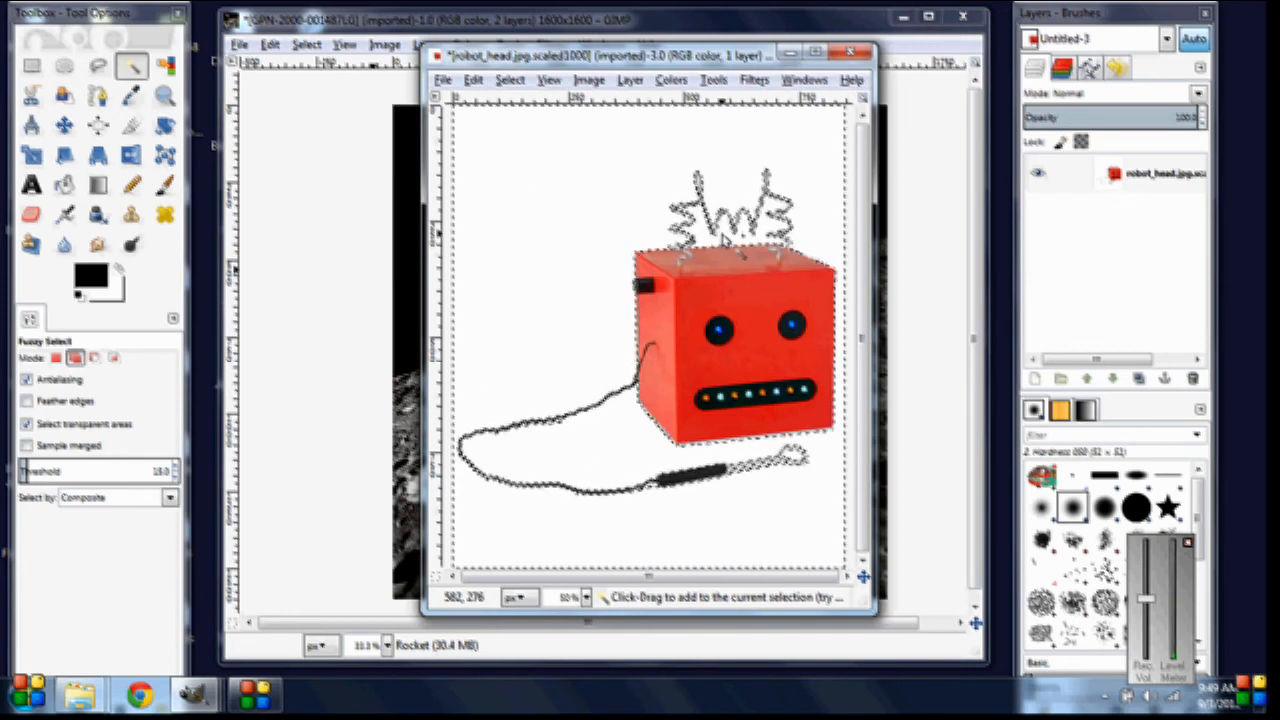
left_click(800, 457)
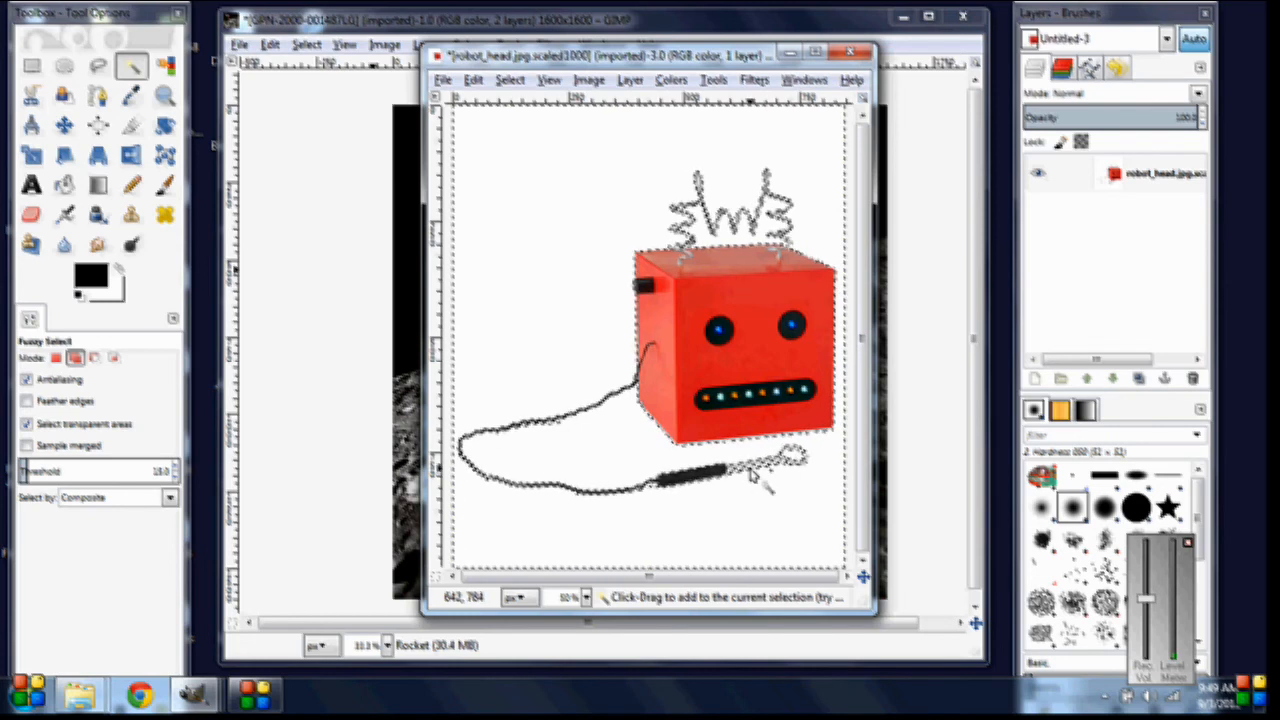
left_click(752, 474)
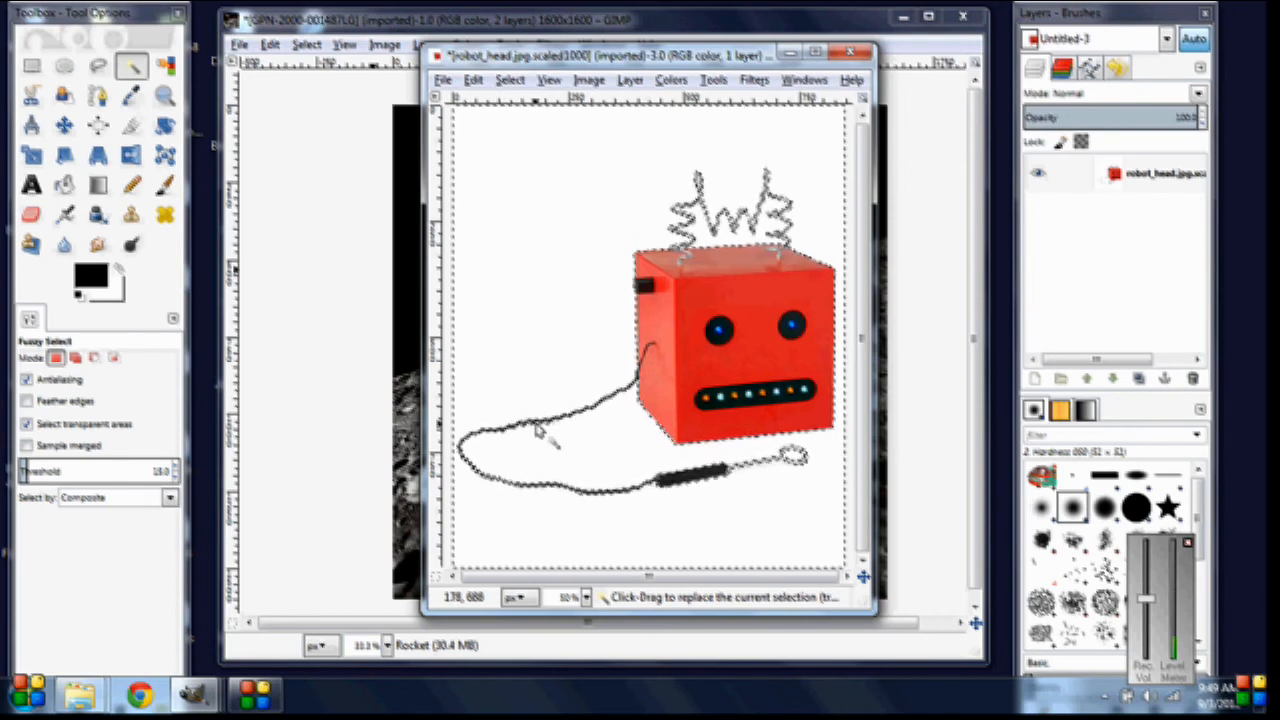
Apply Color to Alpha with white (ffffff) to the selected background around the robot head, making it transparent.
key("shift")
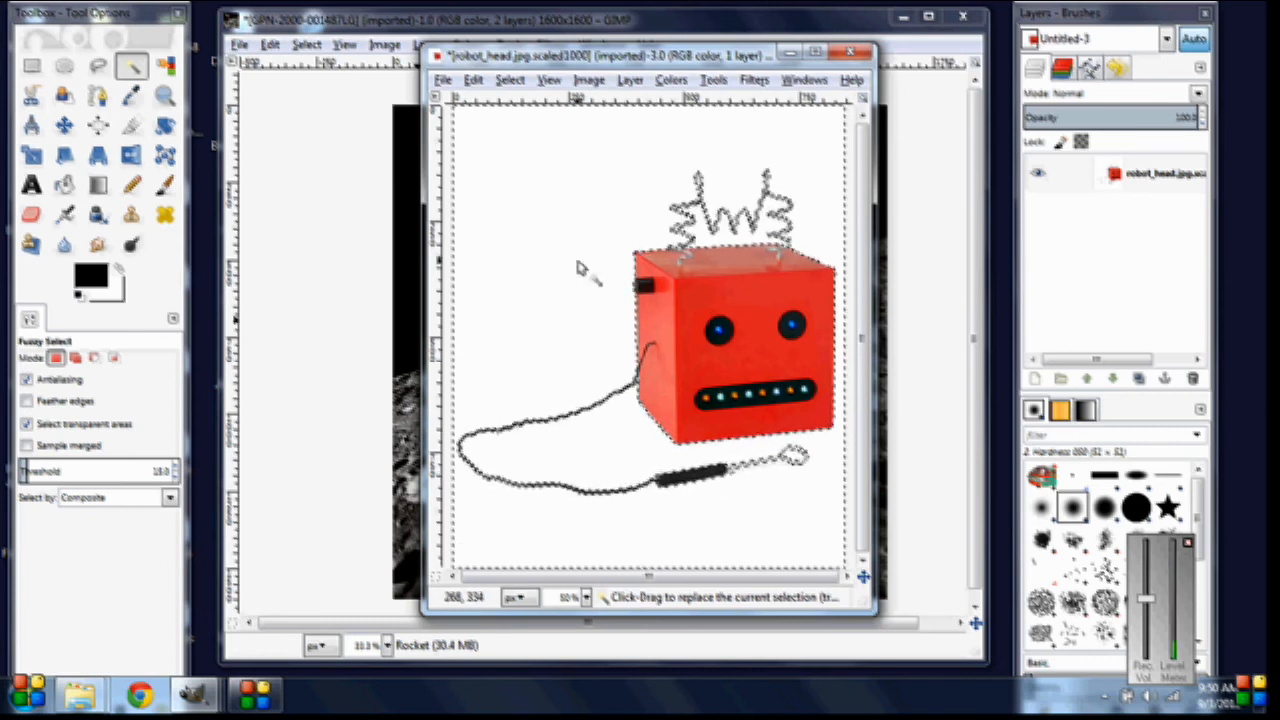
left_click(671, 80)
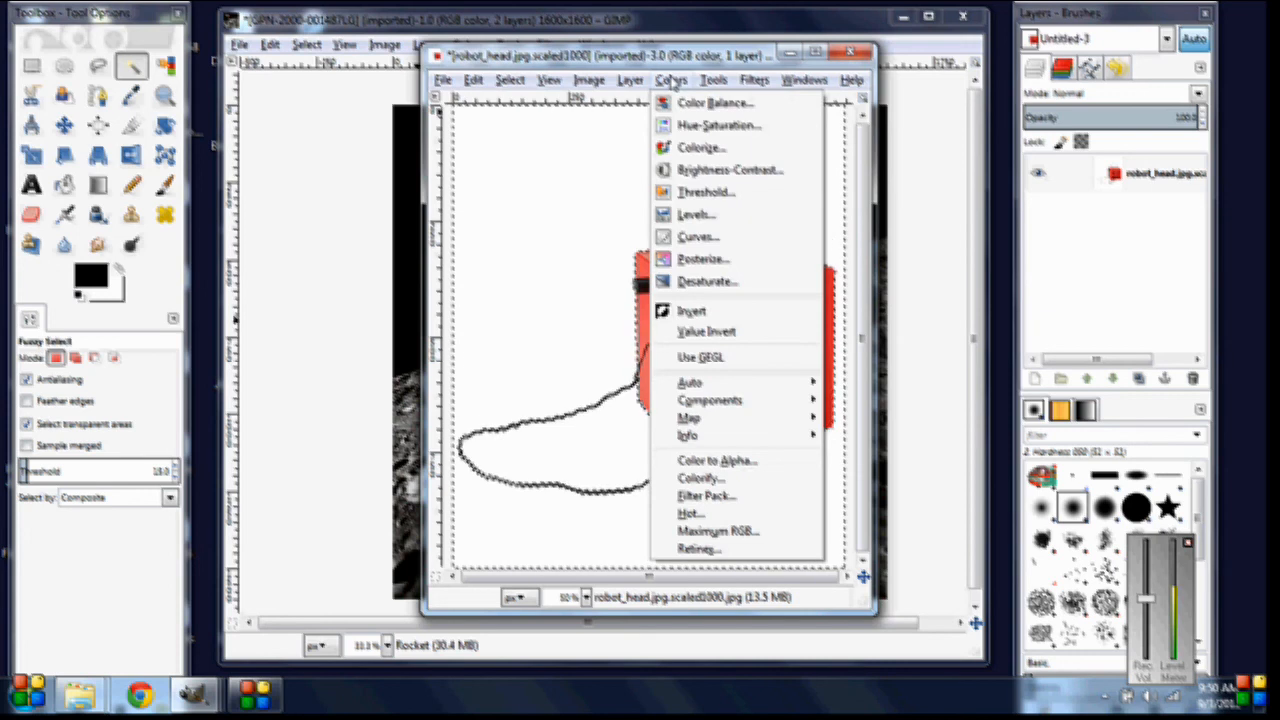
left_click(718, 462)
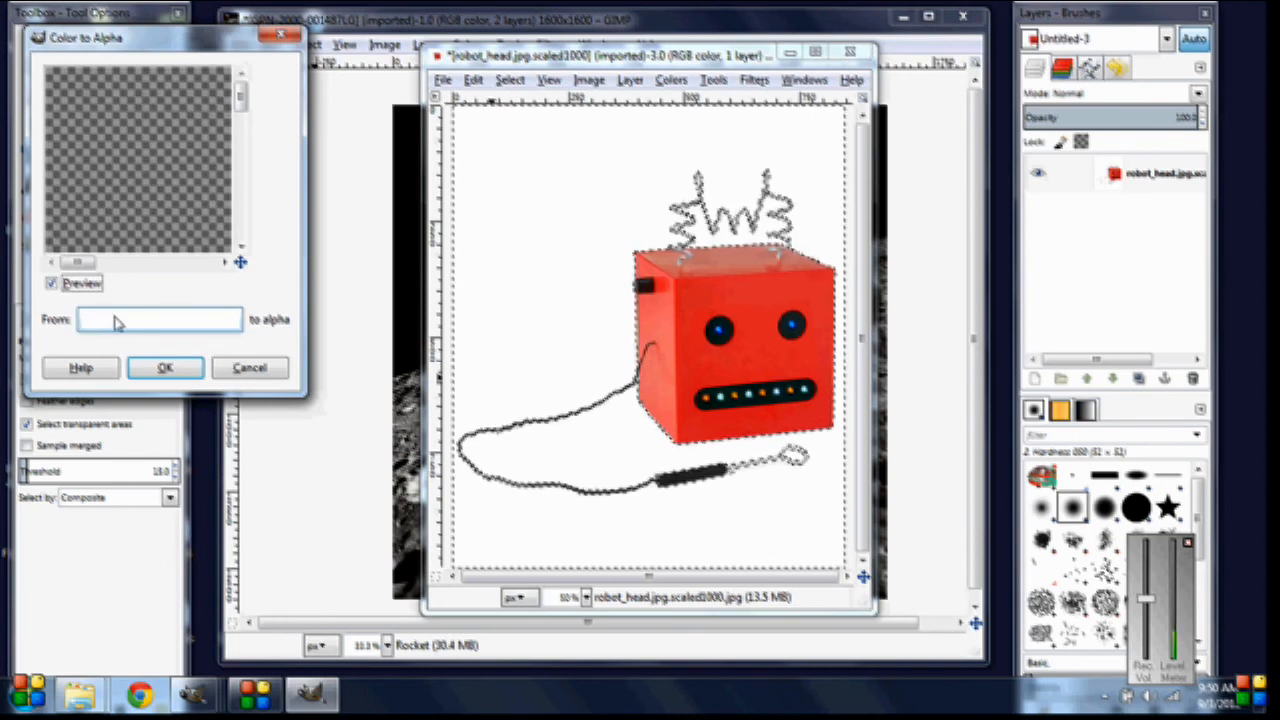
left_click(196, 327)
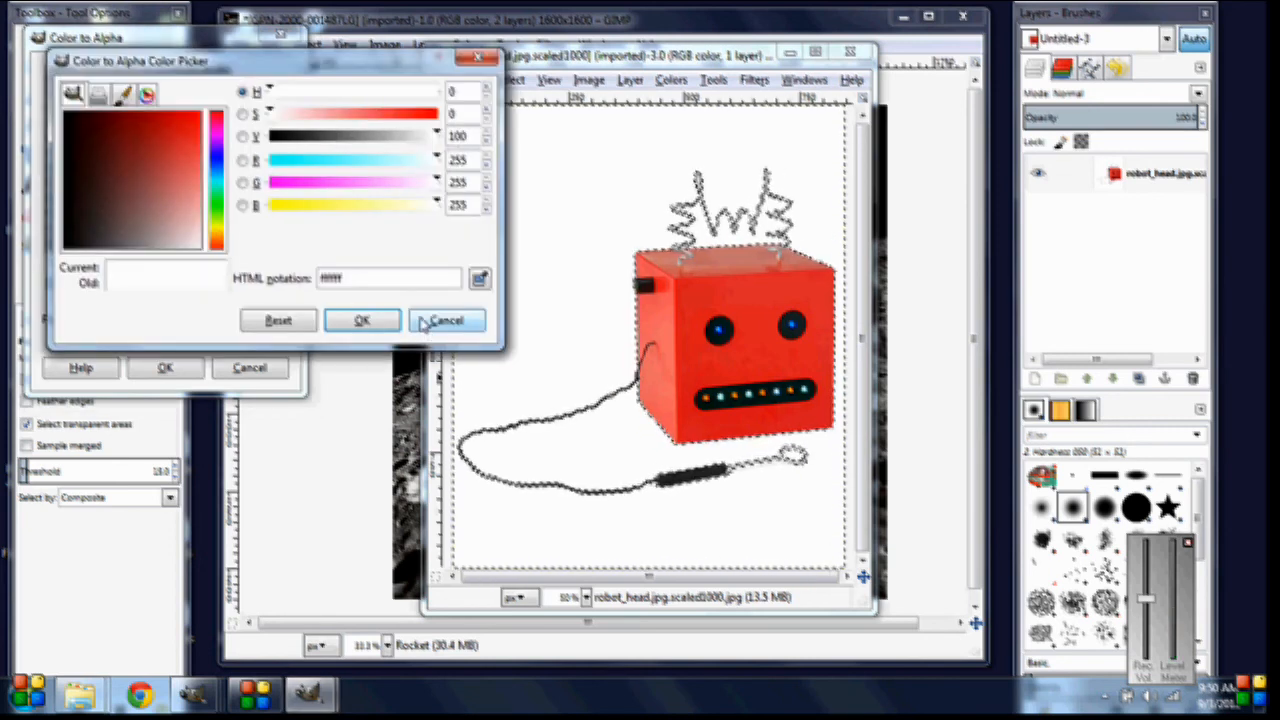
left_click(362, 320)
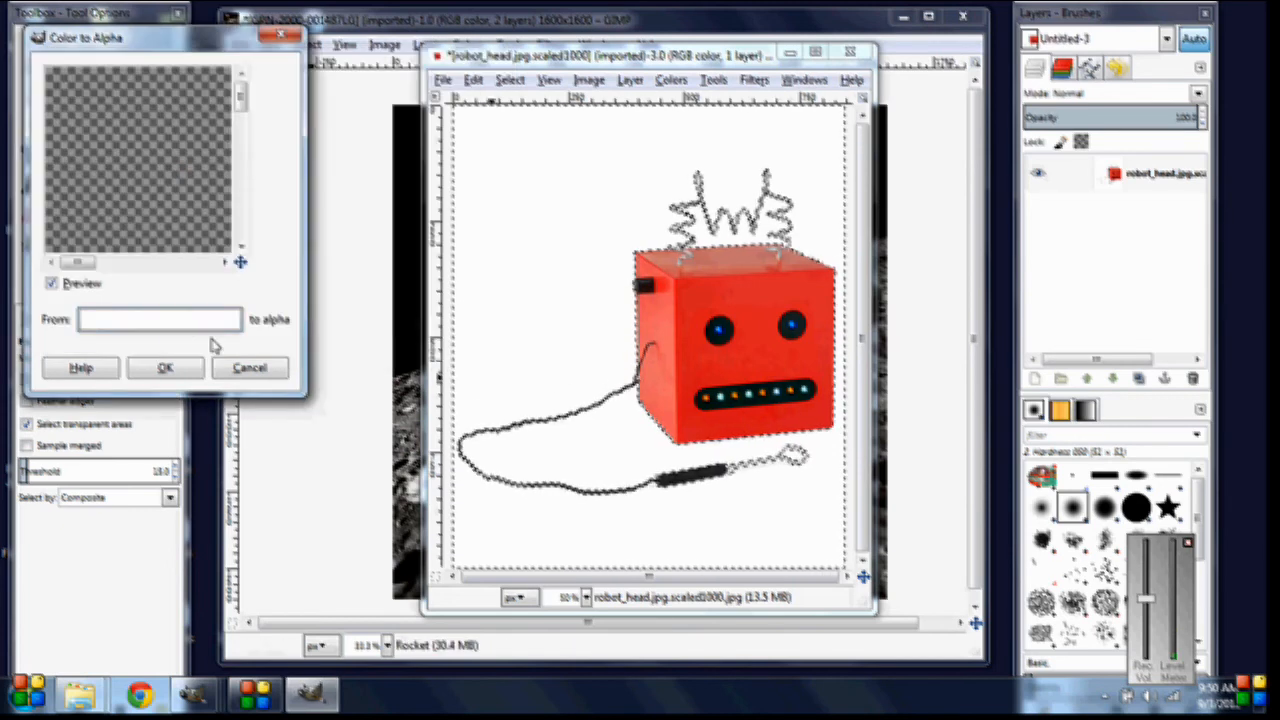
left_click(240, 262)
left_click_drag(237, 259, 266, 276)
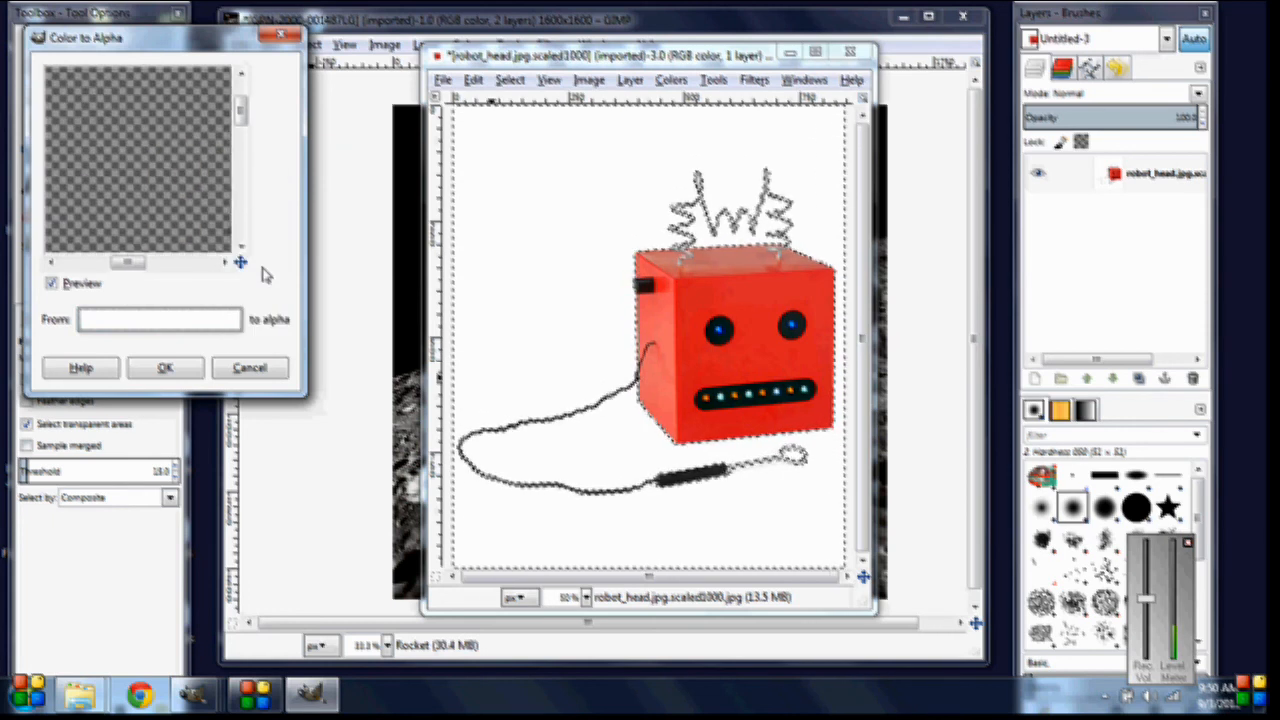
left_click(163, 370)
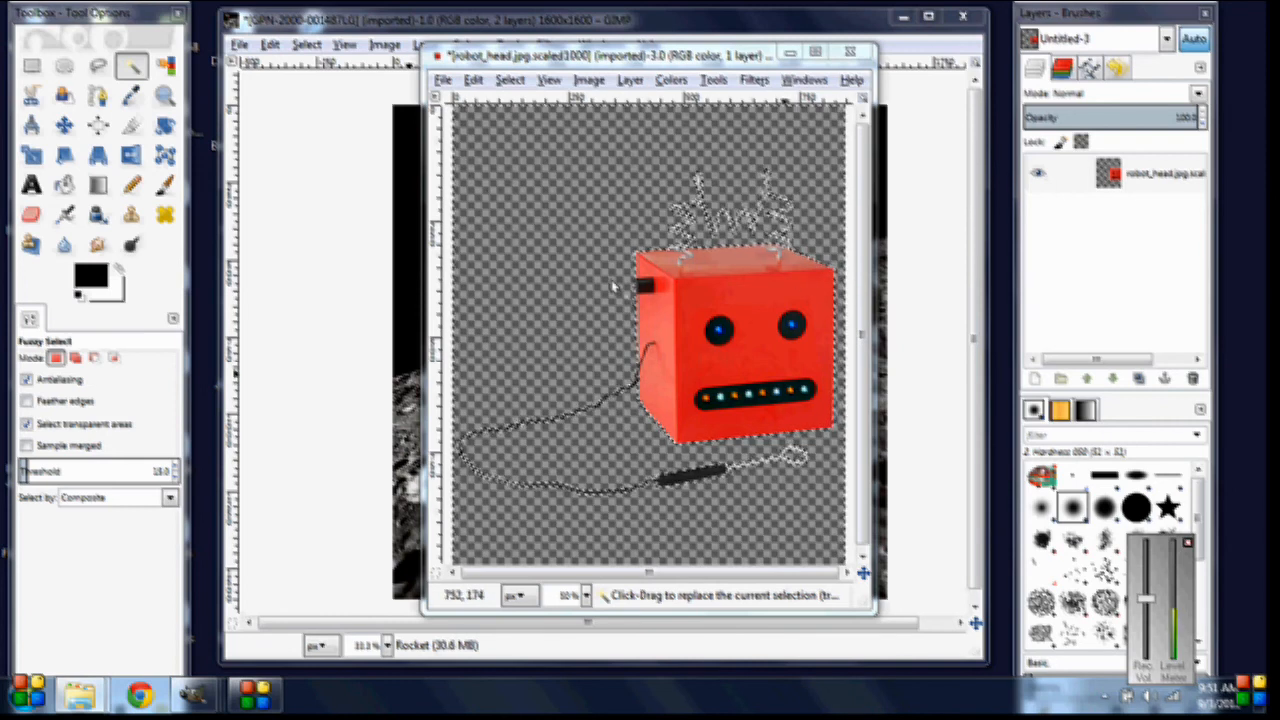
Select the entire robot head image and copy it.
left_click(510, 80)
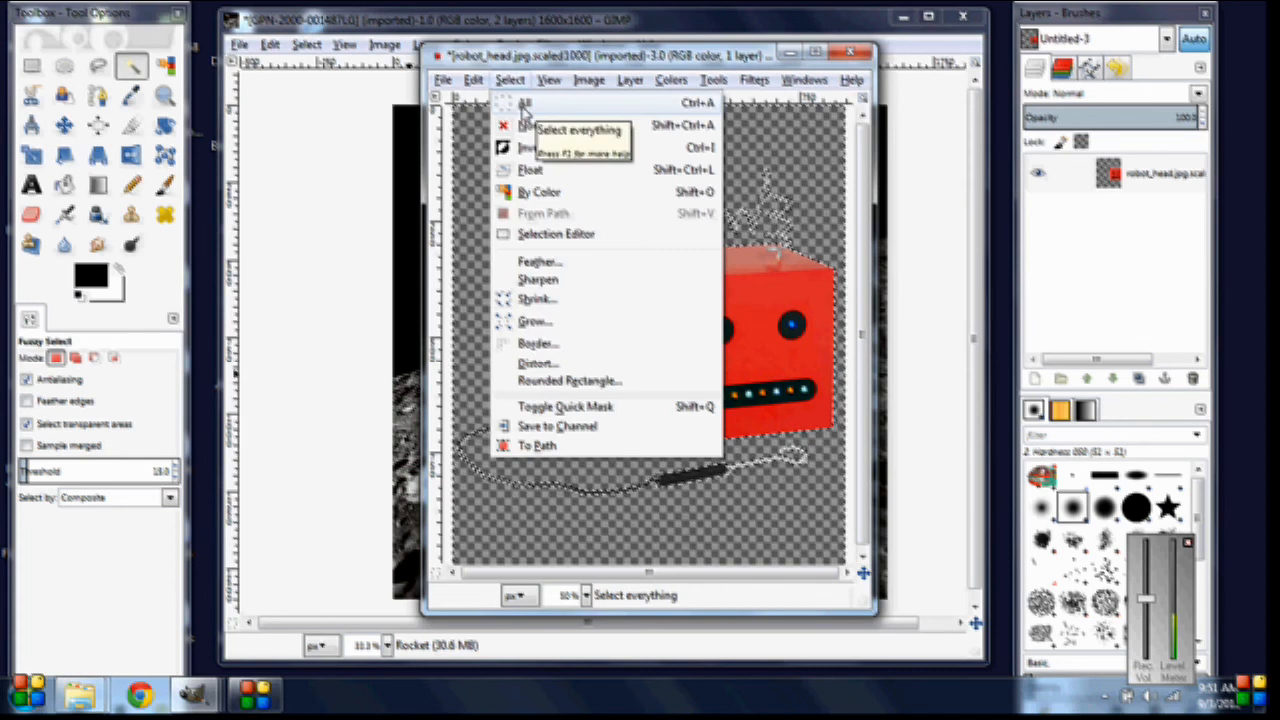
left_click(524, 104)
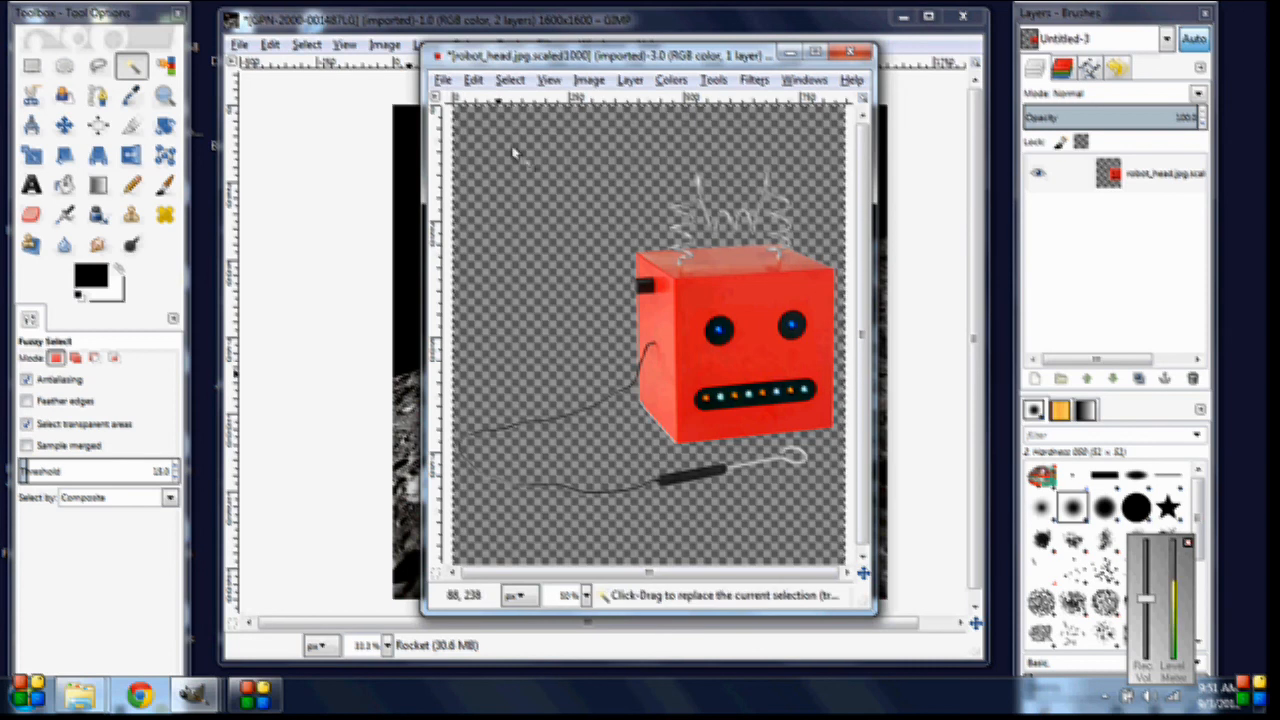
left_click(472, 80)
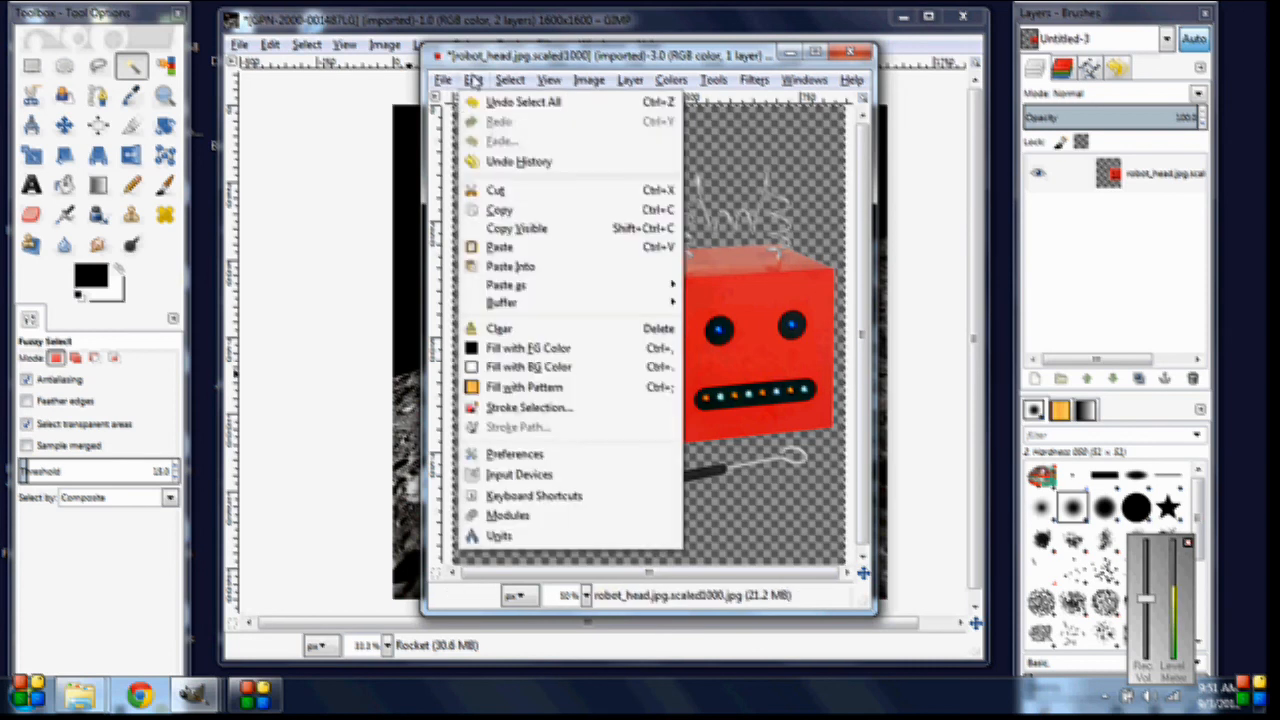
left_click(504, 212)
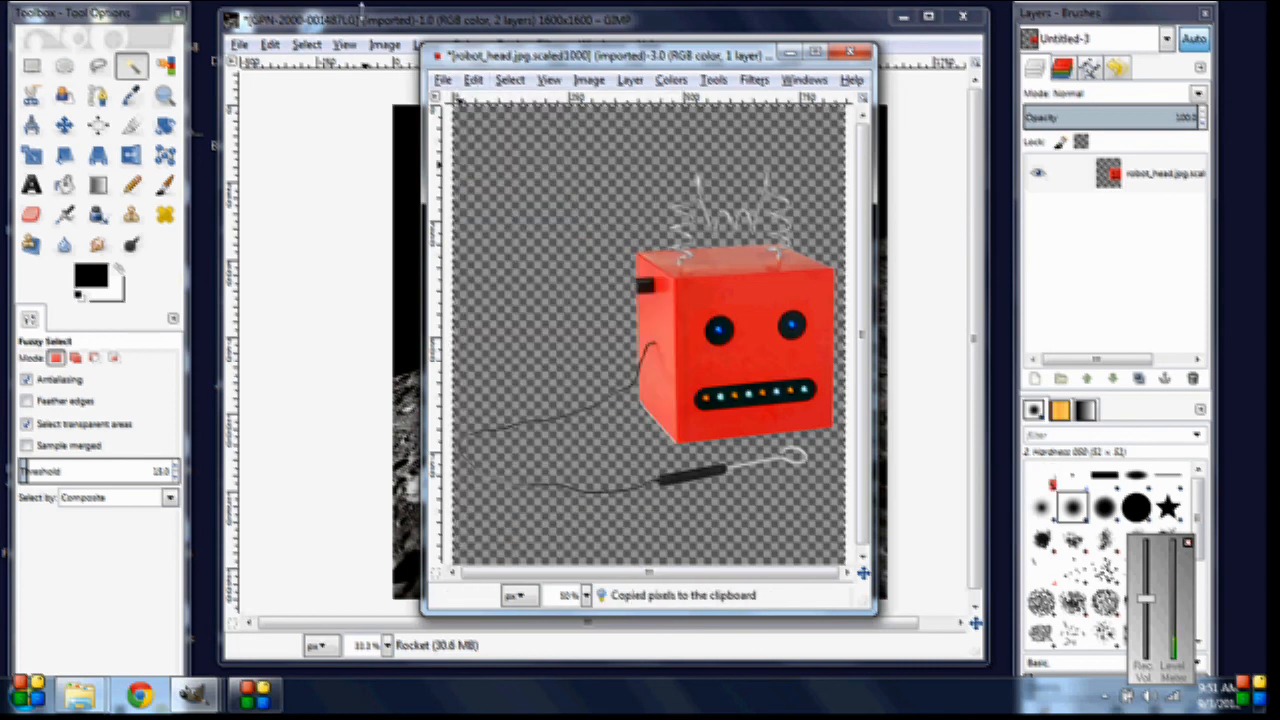
Paste the robot head into the moon image and convert the floating selection into a new layer.
left_click(366, 24)
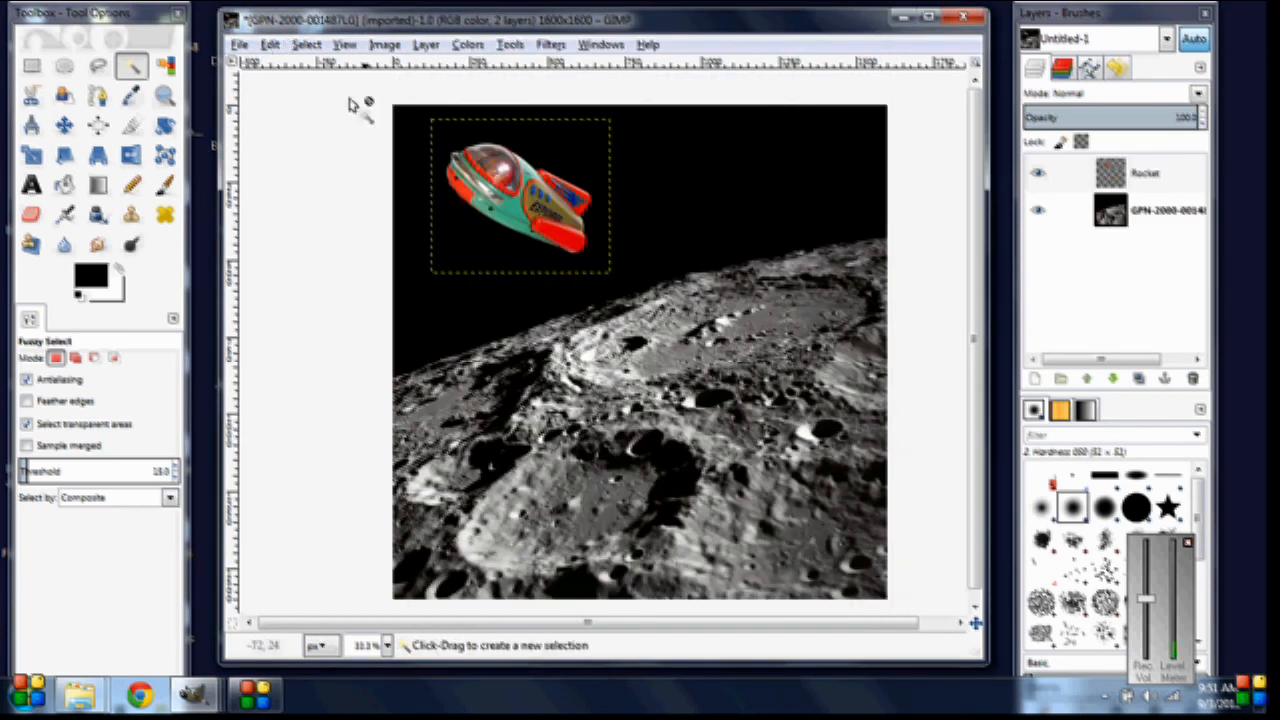
left_click(272, 47)
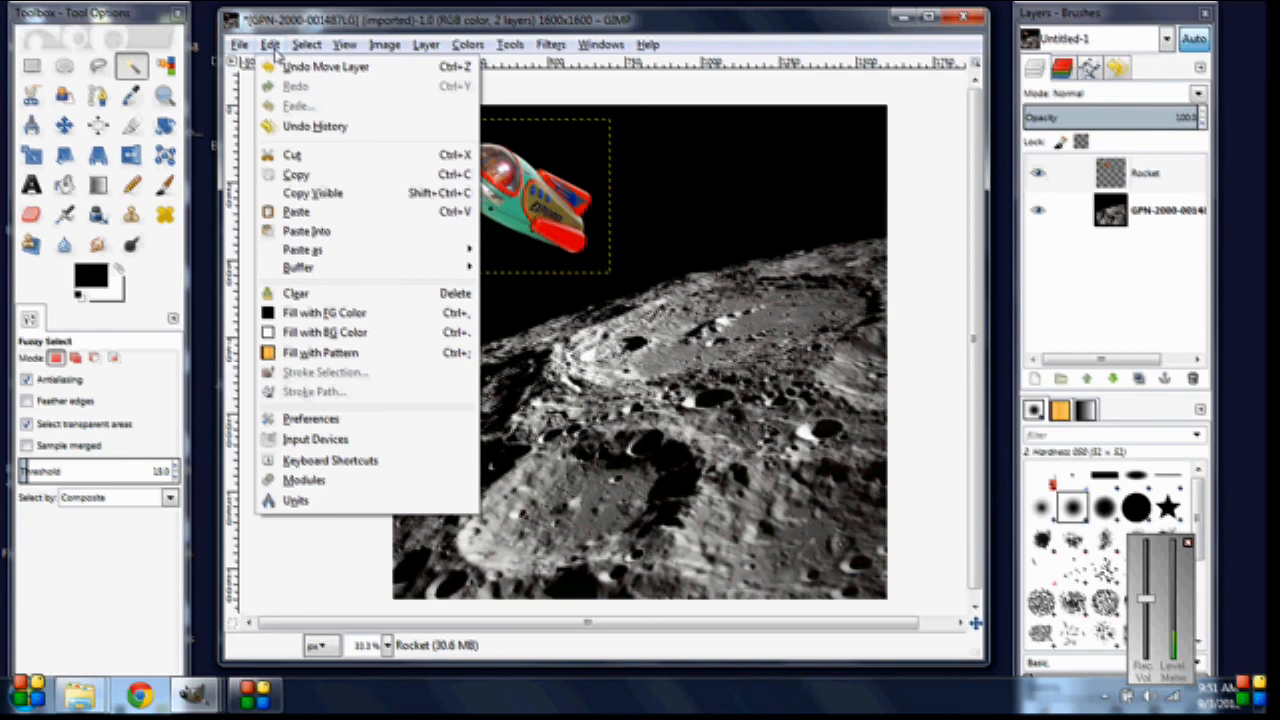
left_click(298, 212)
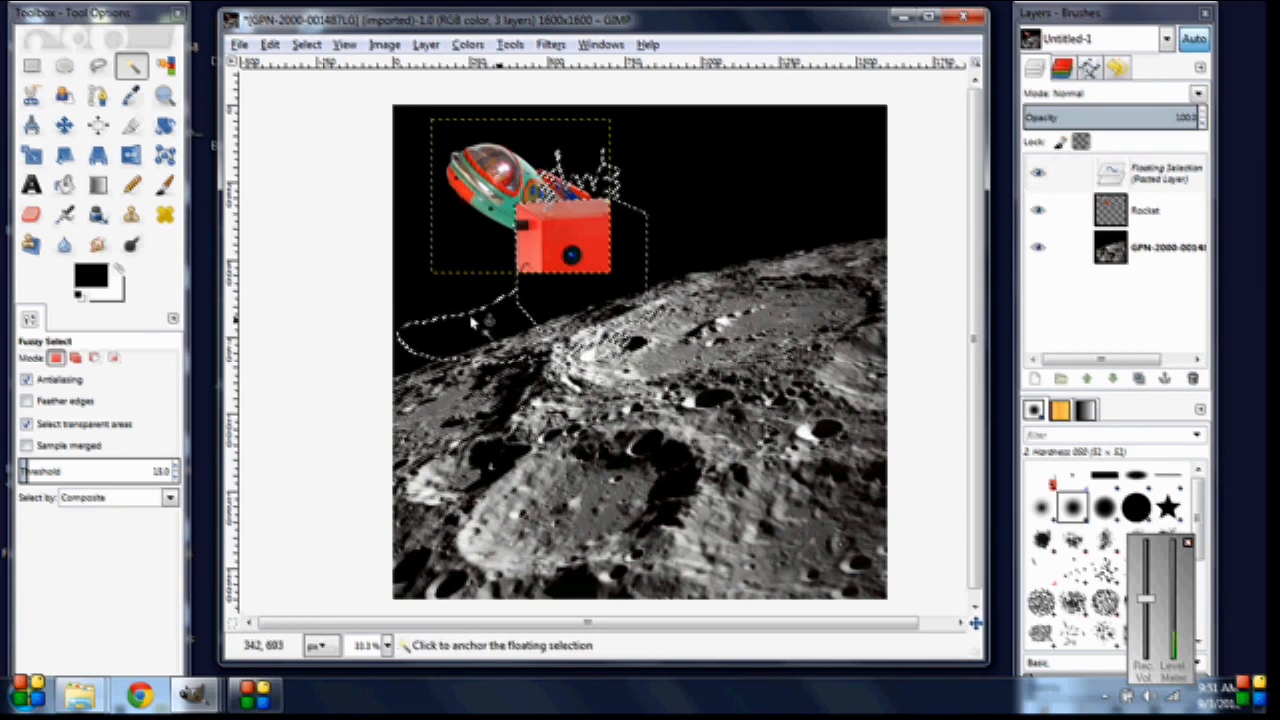
left_click(1156, 193)
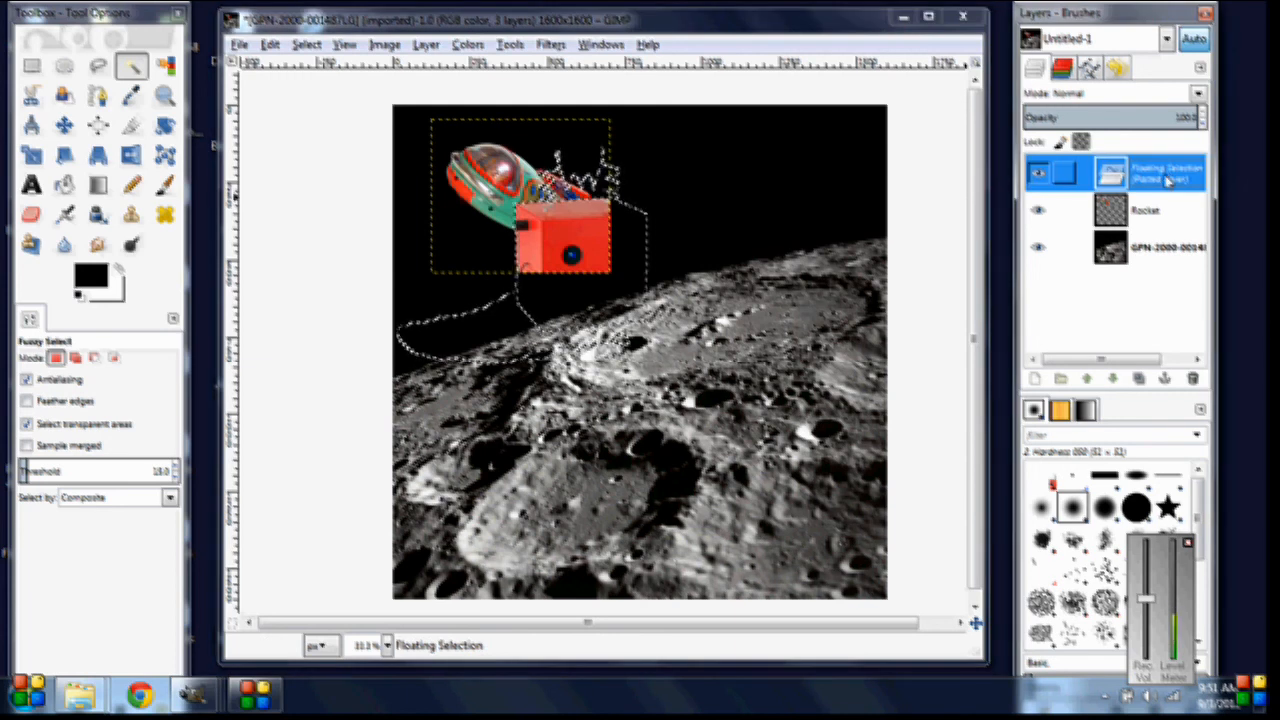
left_click(1035, 379)
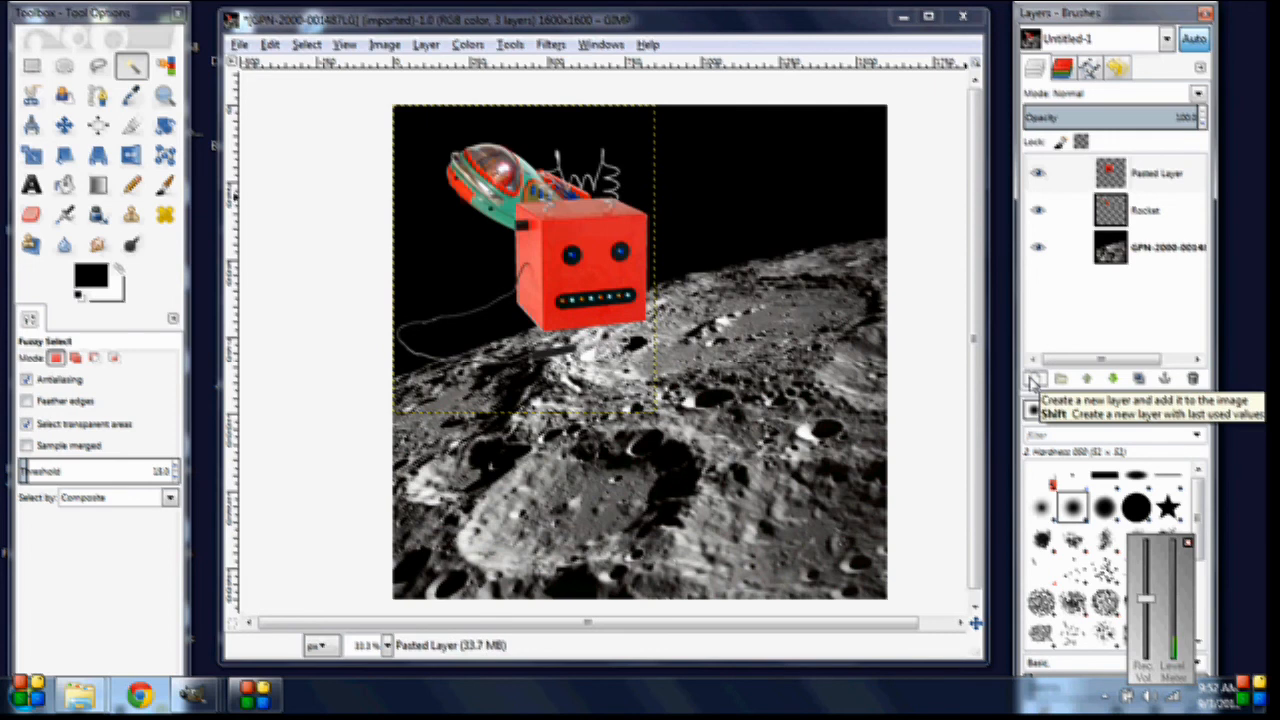
Rename the pasted layer as Box Head and move it straight down from the rocket onto the lunar surface.
left_click(1170, 178)
double_click(1170, 176)
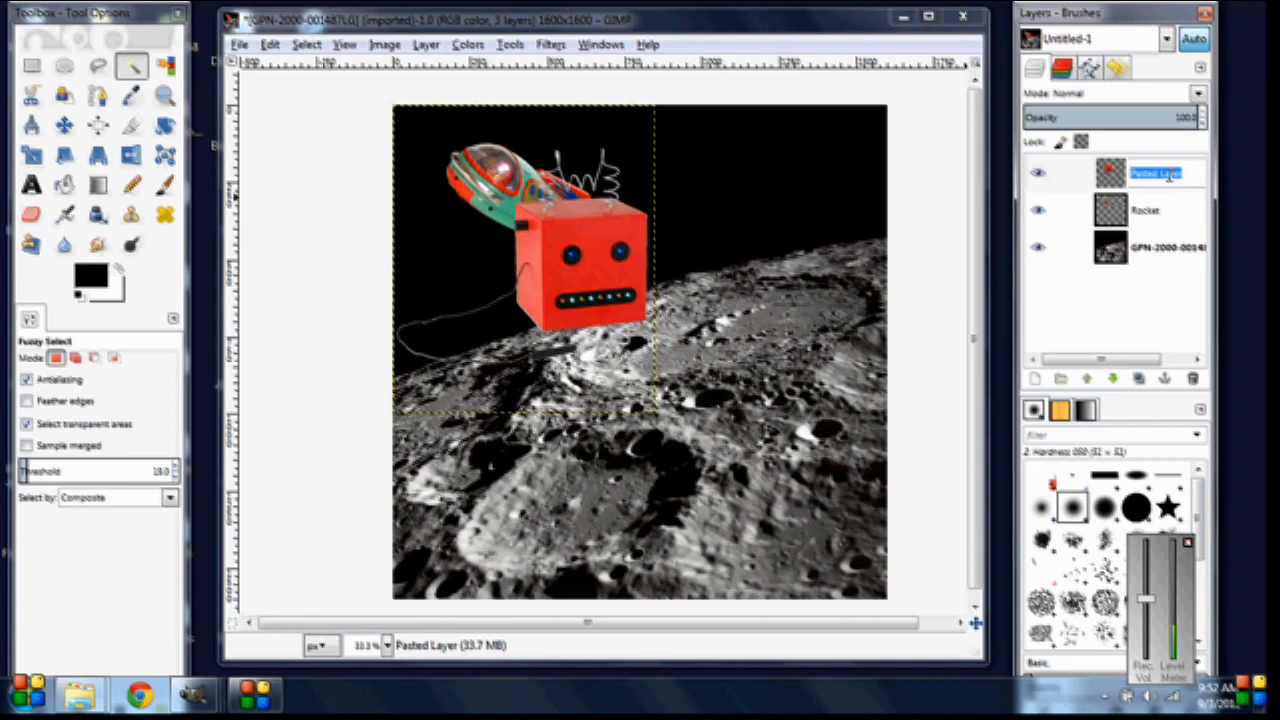
type("H")
type("Box")
type(" Head")
key("Return")
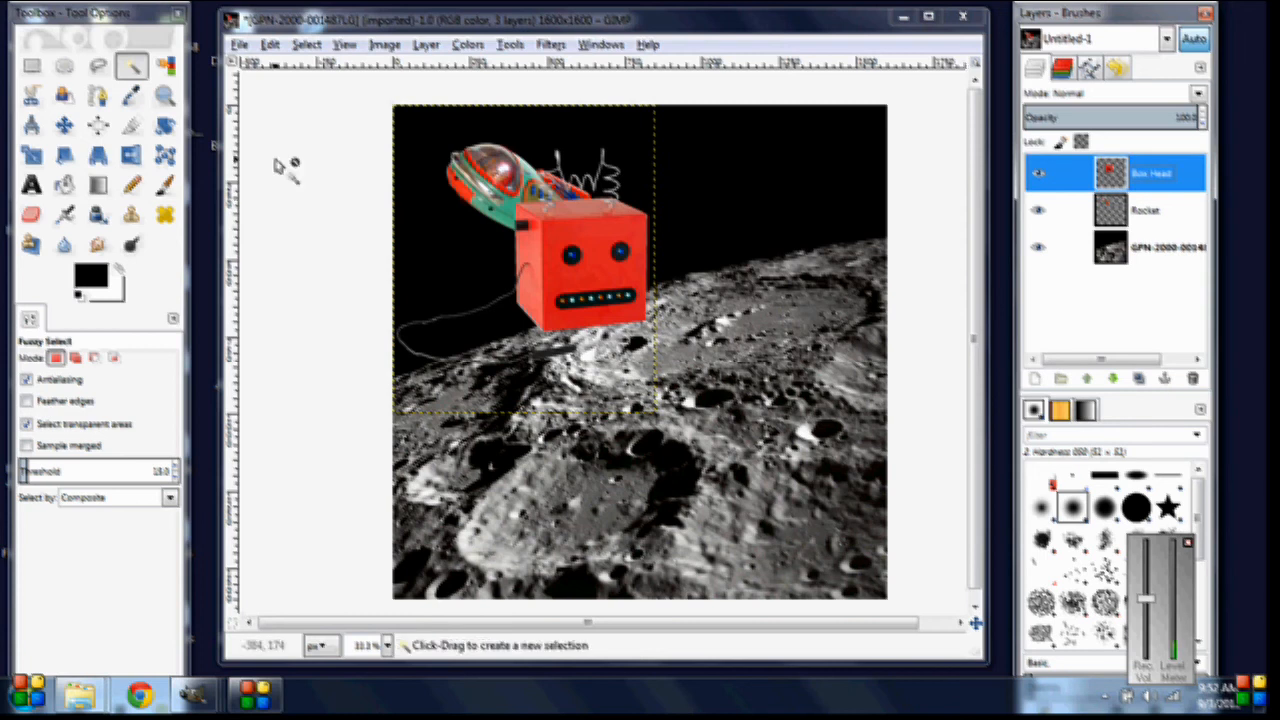
left_click(64, 124)
left_click_drag(578, 276, 581, 433)
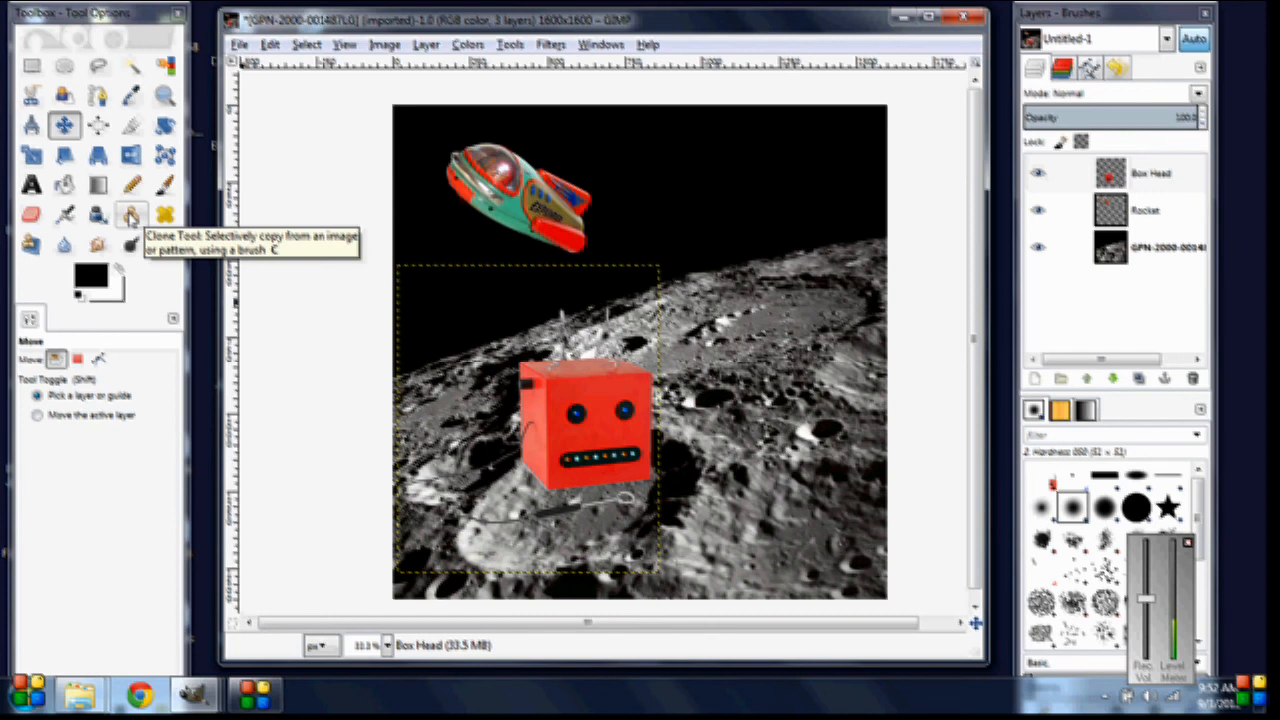
Close the robot_head and col5 source images without saving and bring the moon collage back into view.
left_click(903, 16)
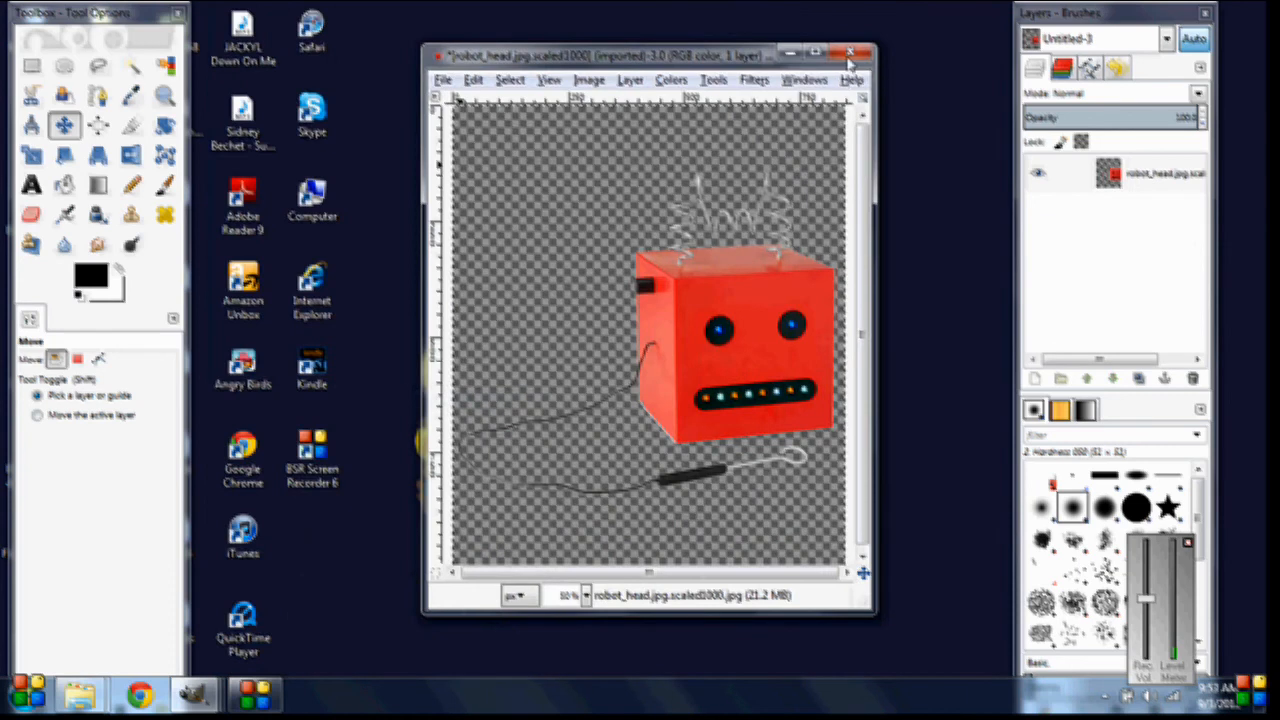
left_click(849, 52)
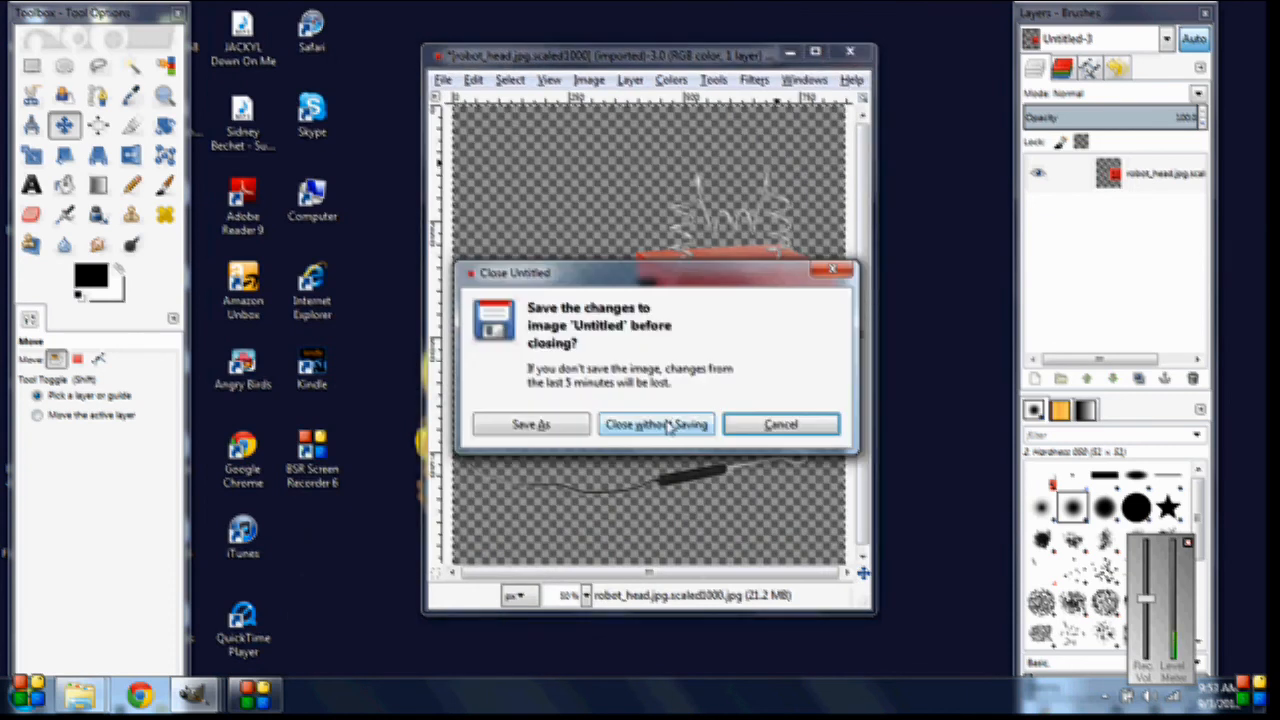
left_click(670, 425)
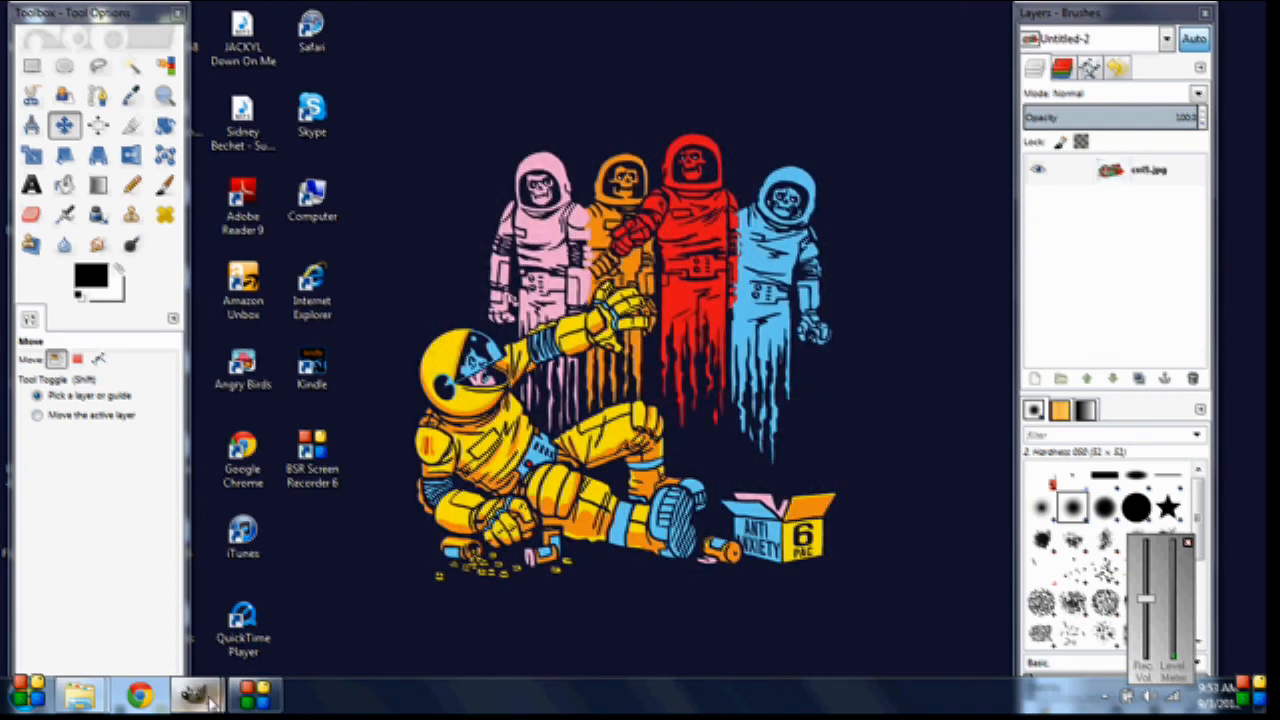
left_click(200, 697)
left_click(325, 592)
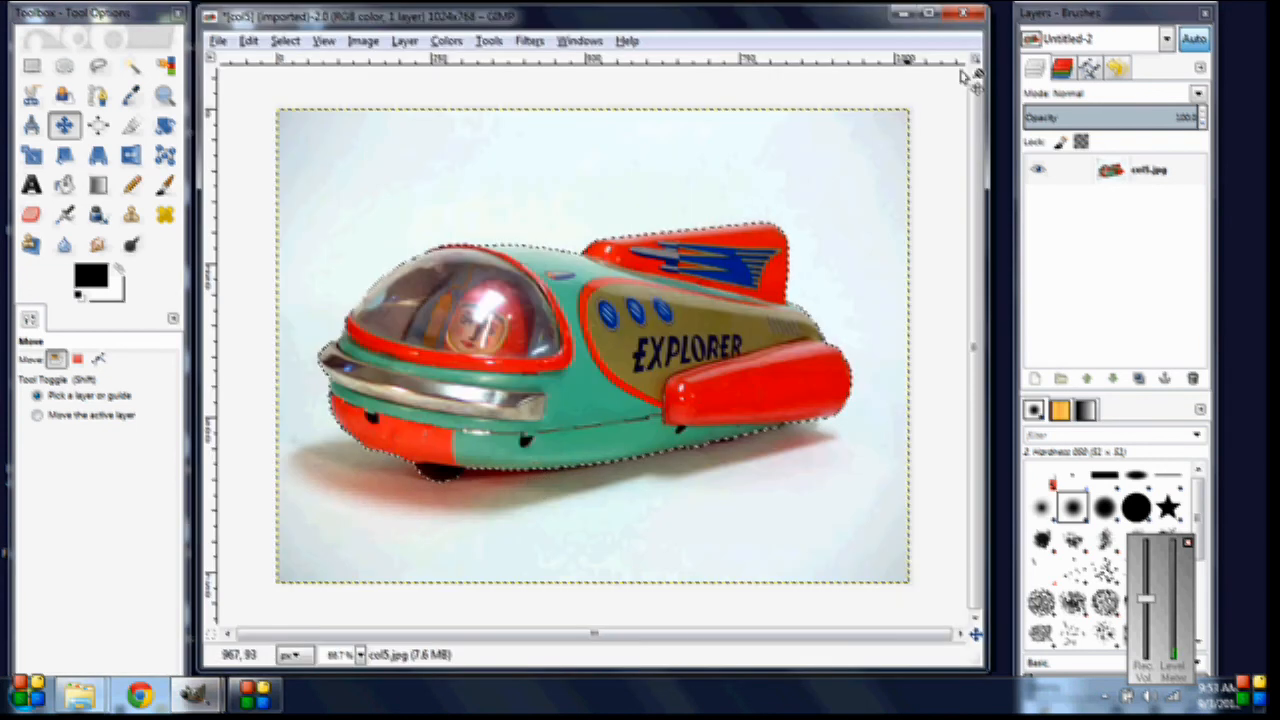
left_click(963, 13)
left_click(600, 434)
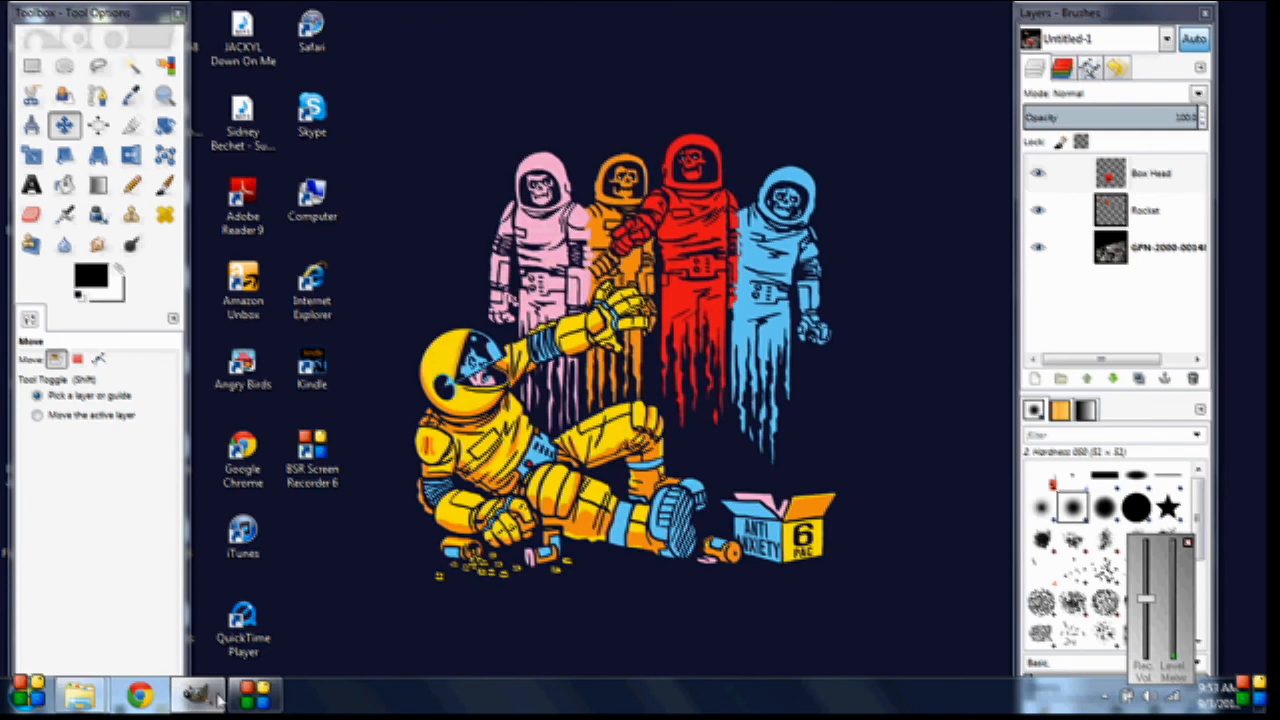
left_click(200, 695)
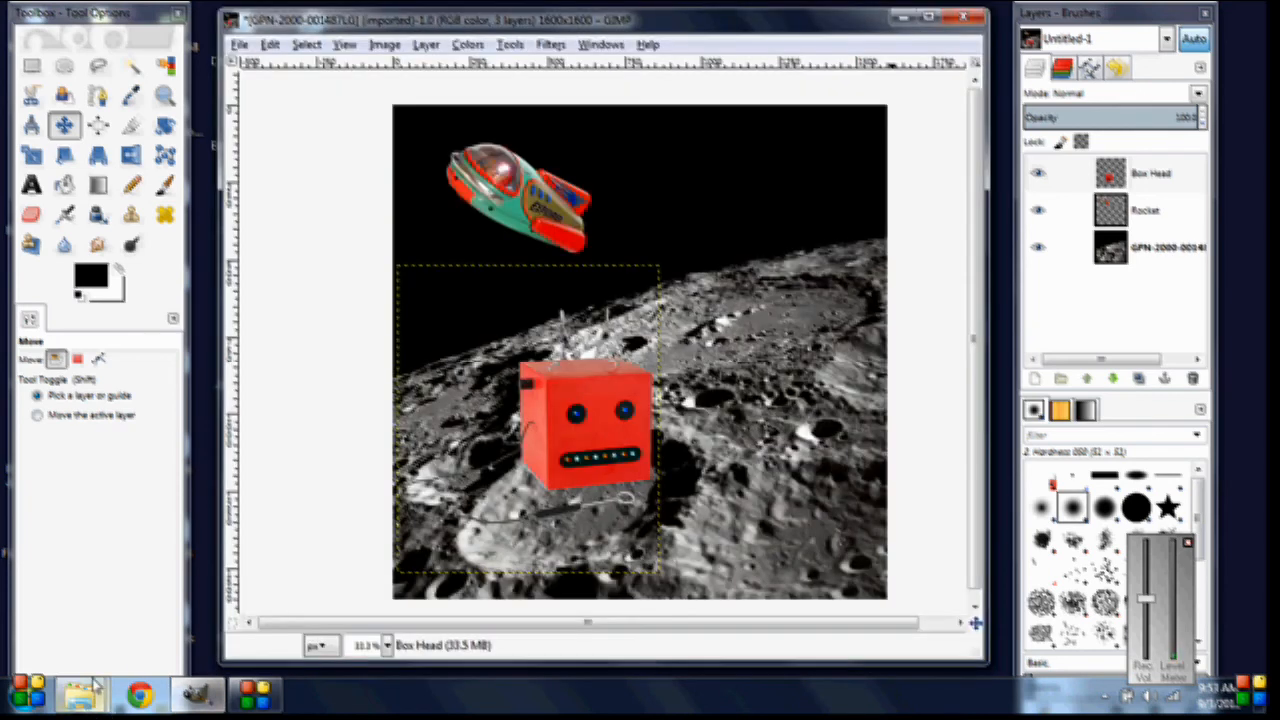
Open IMG_9056copy from the Downloaded Images folder in GIMP and place its window clear of the toolbox.
mouse_move(83, 695)
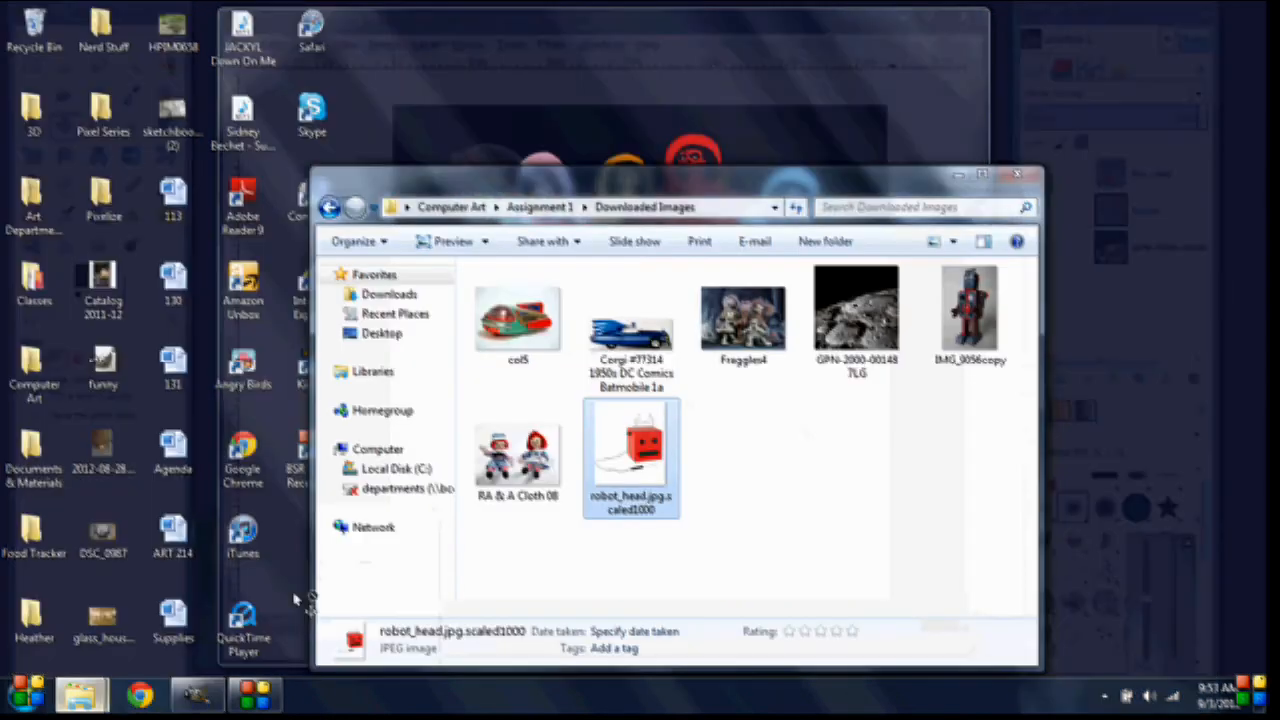
left_click(295, 598)
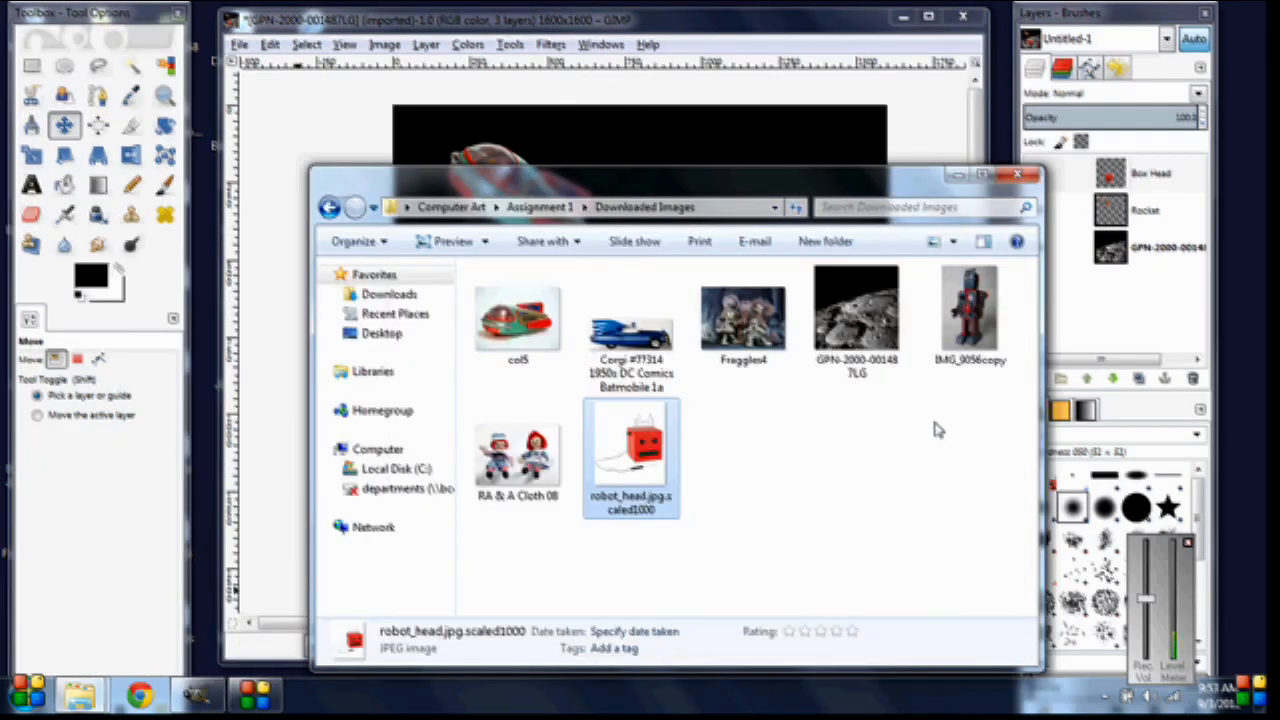
right_click(970, 316)
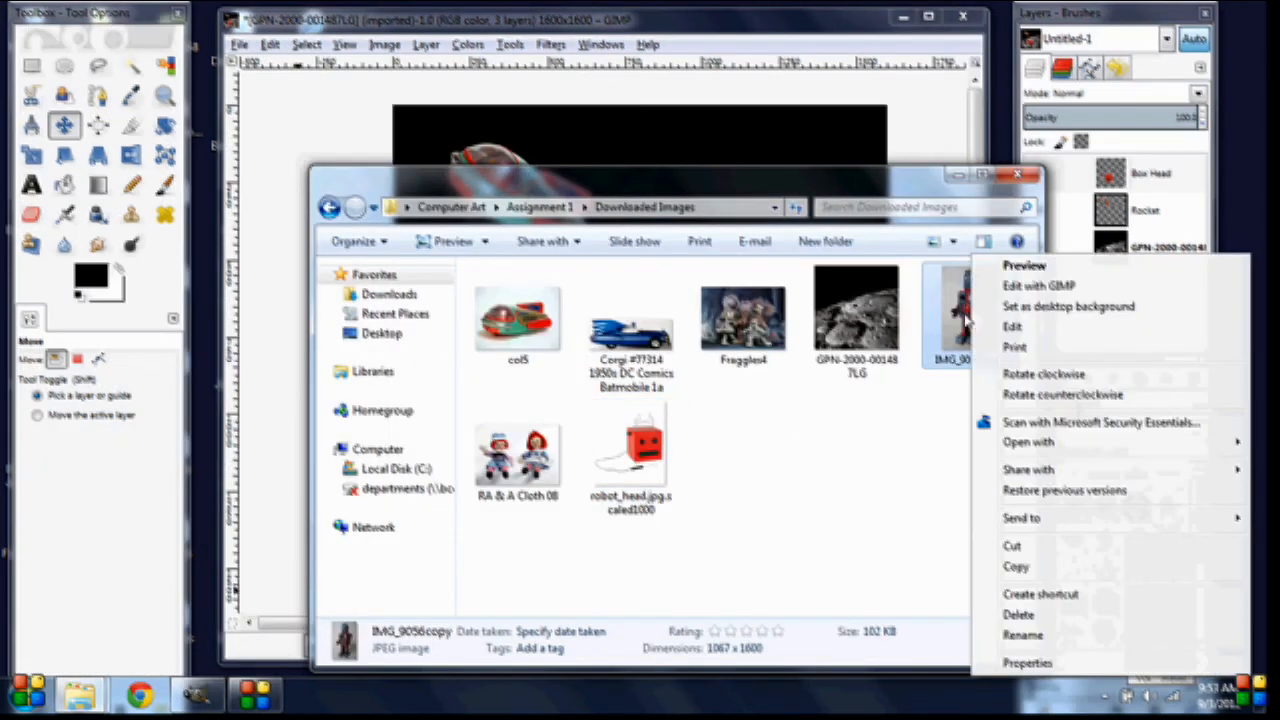
key("Escape")
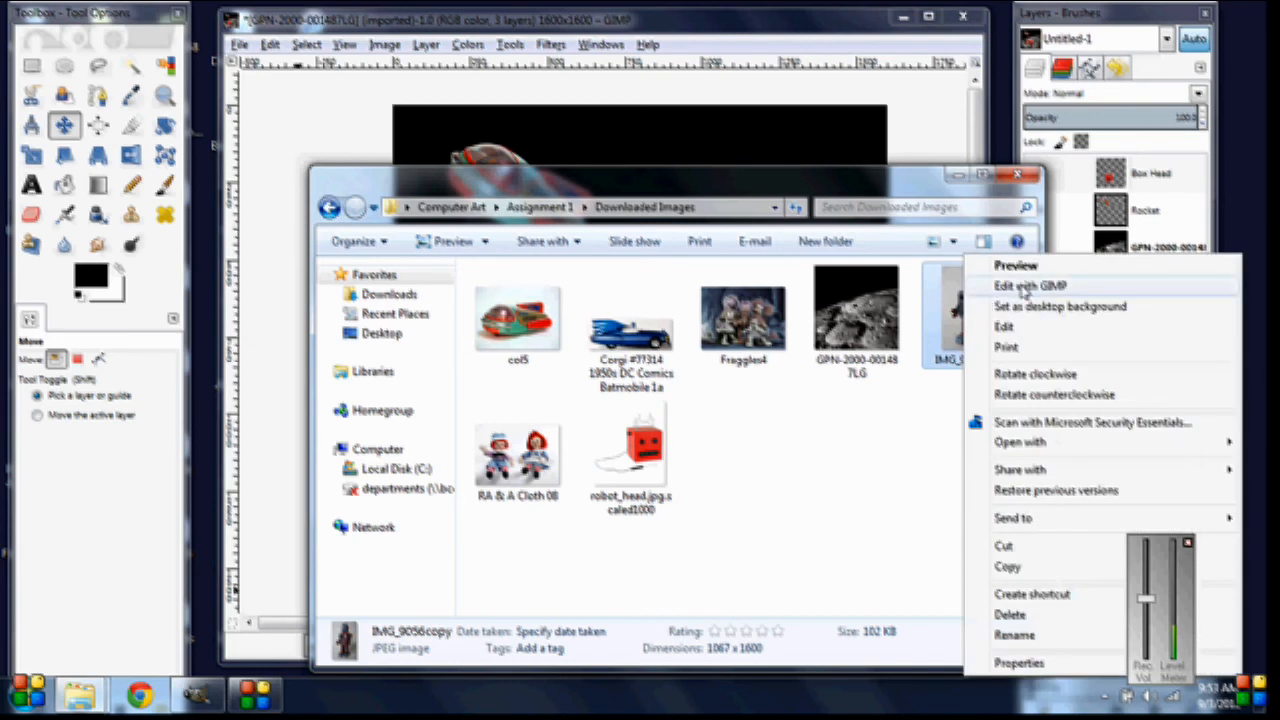
left_click(1004, 284)
left_click(959, 175)
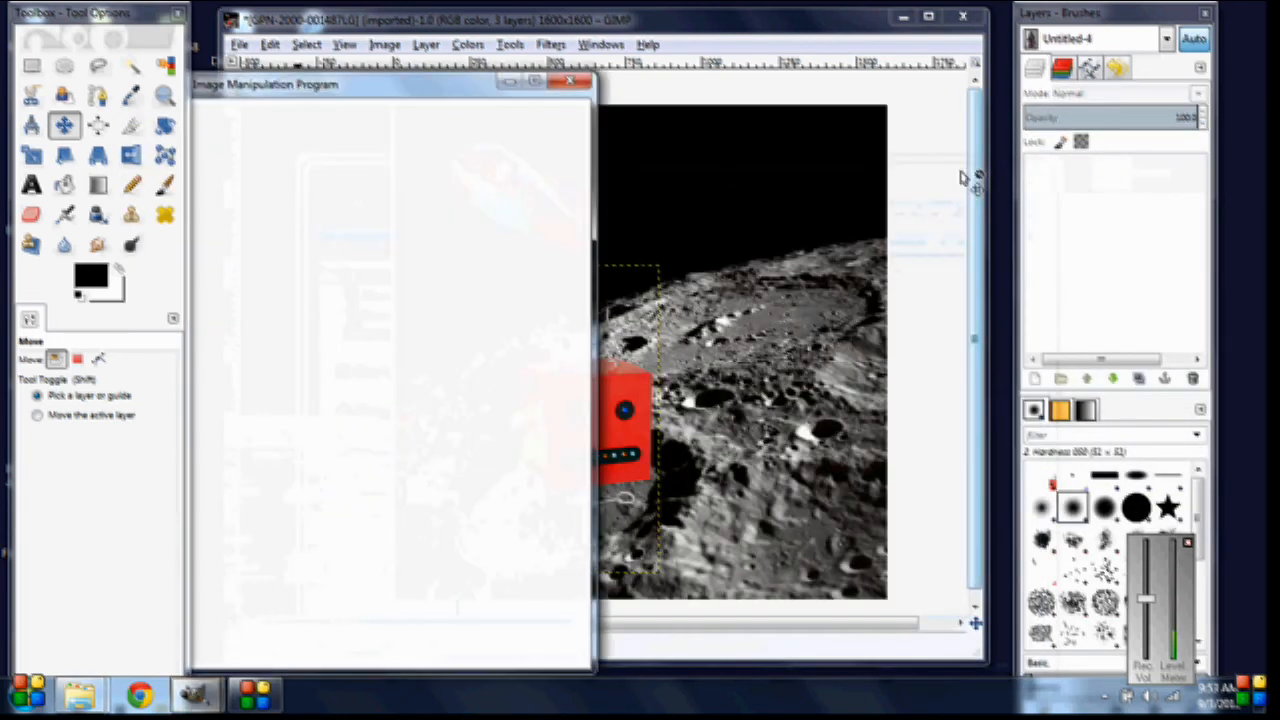
left_click_drag(522, 88, 713, 40)
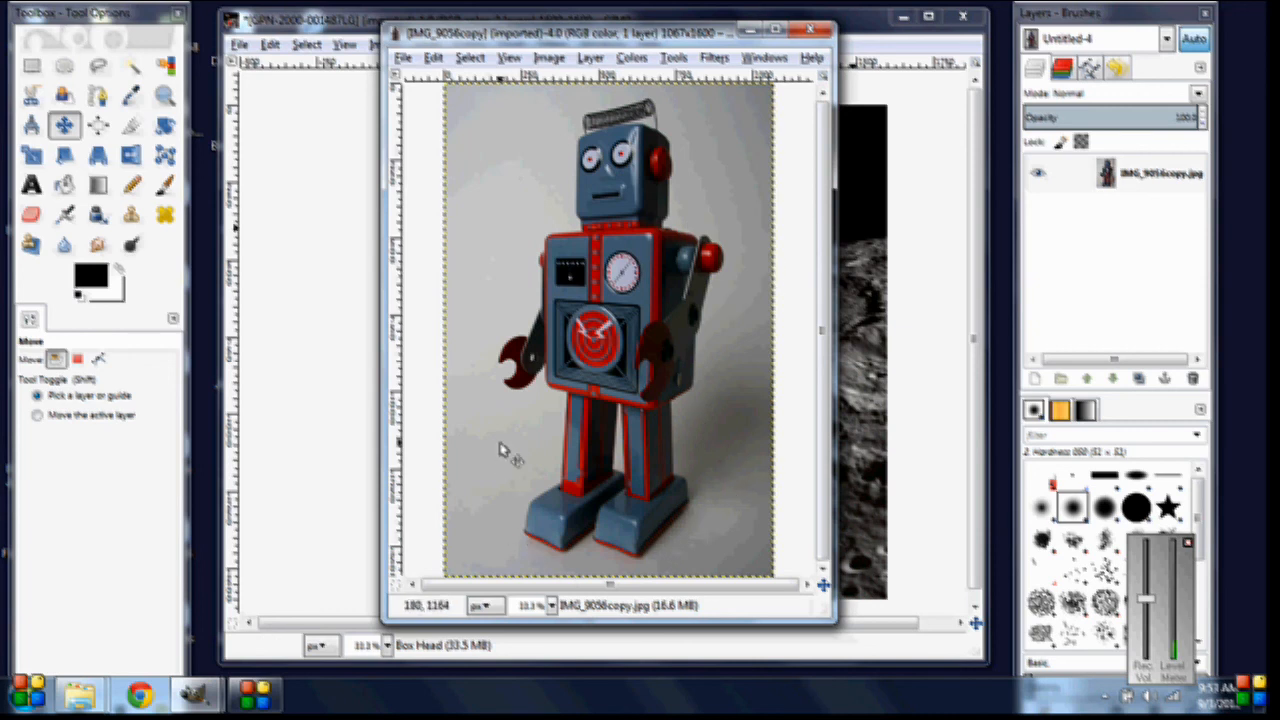
Select the gray background around the toy robot with Fuzzy Select, adding the shadowed areas and the patches beneath the feet.
left_click(133, 68)
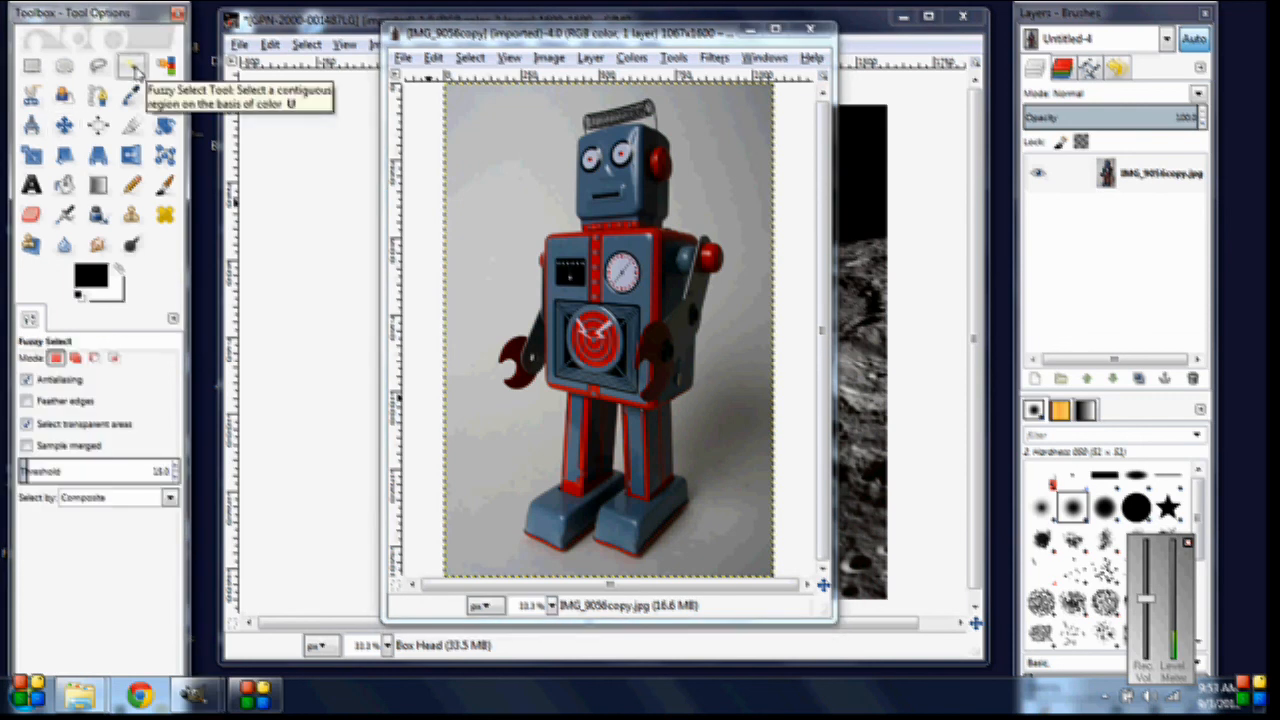
left_click(473, 118, "shift")
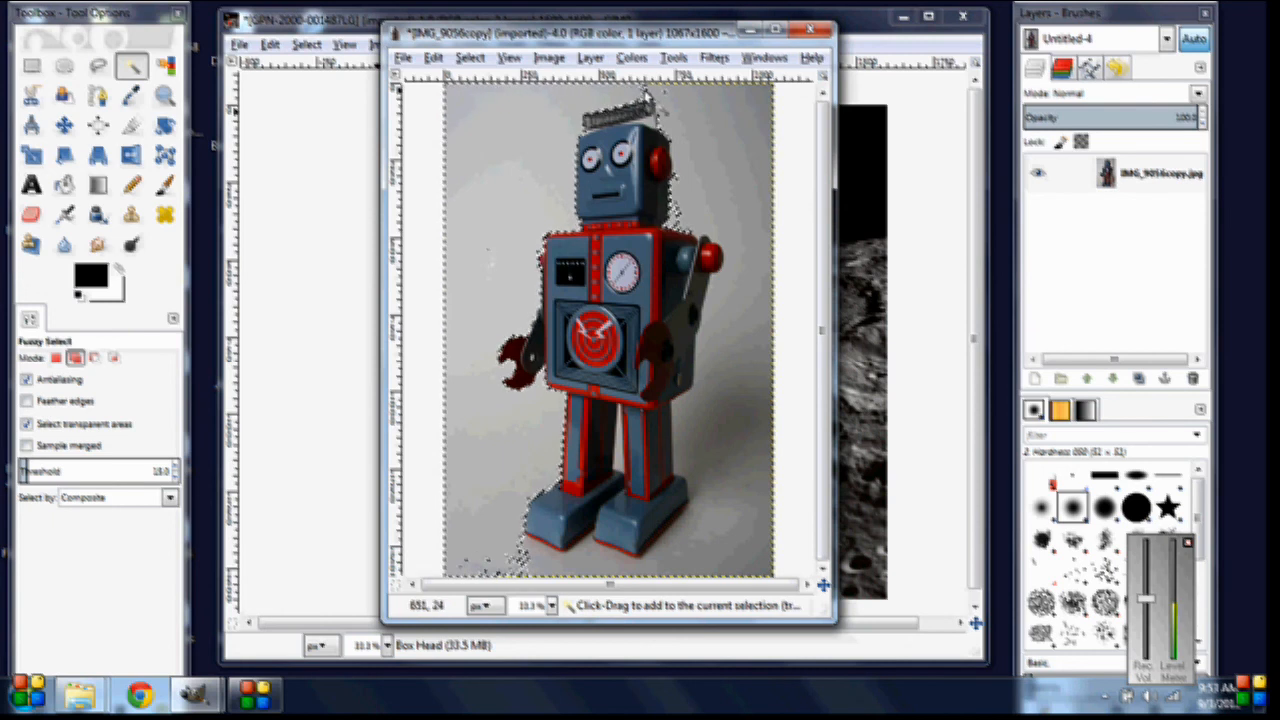
left_click_drag(710, 90, 749, 322)
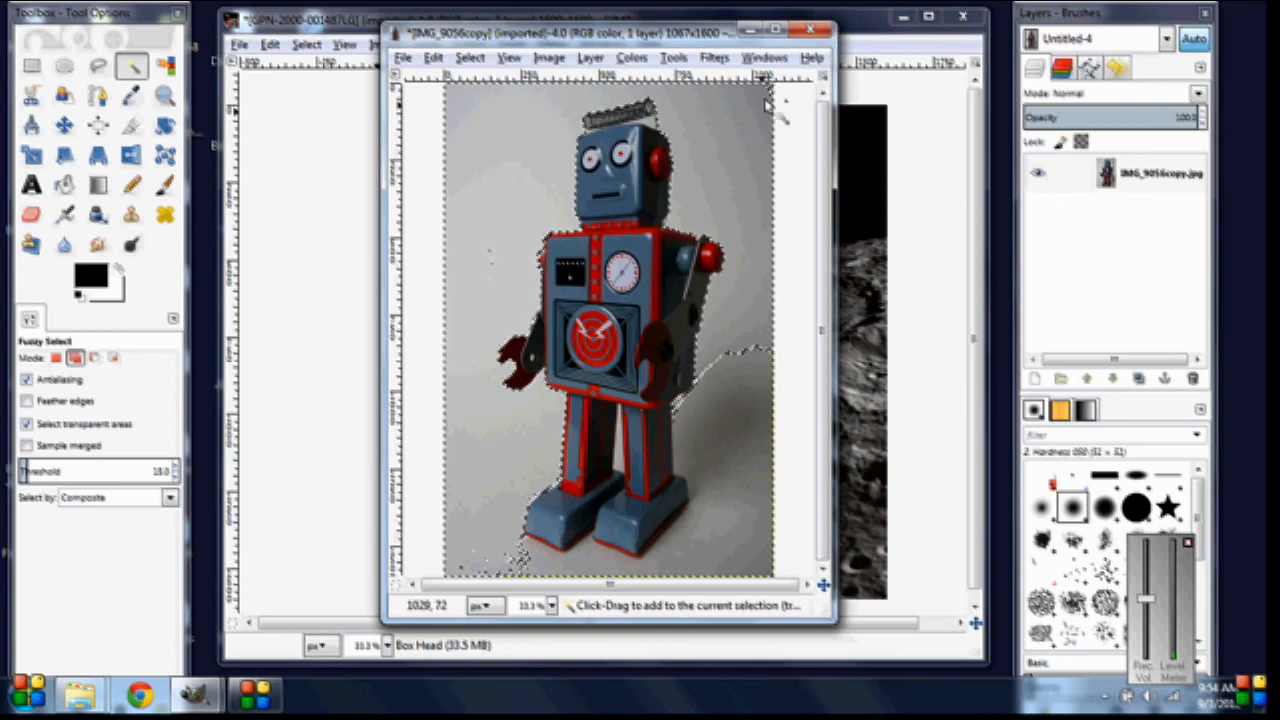
left_click_drag(771, 89, 725, 418)
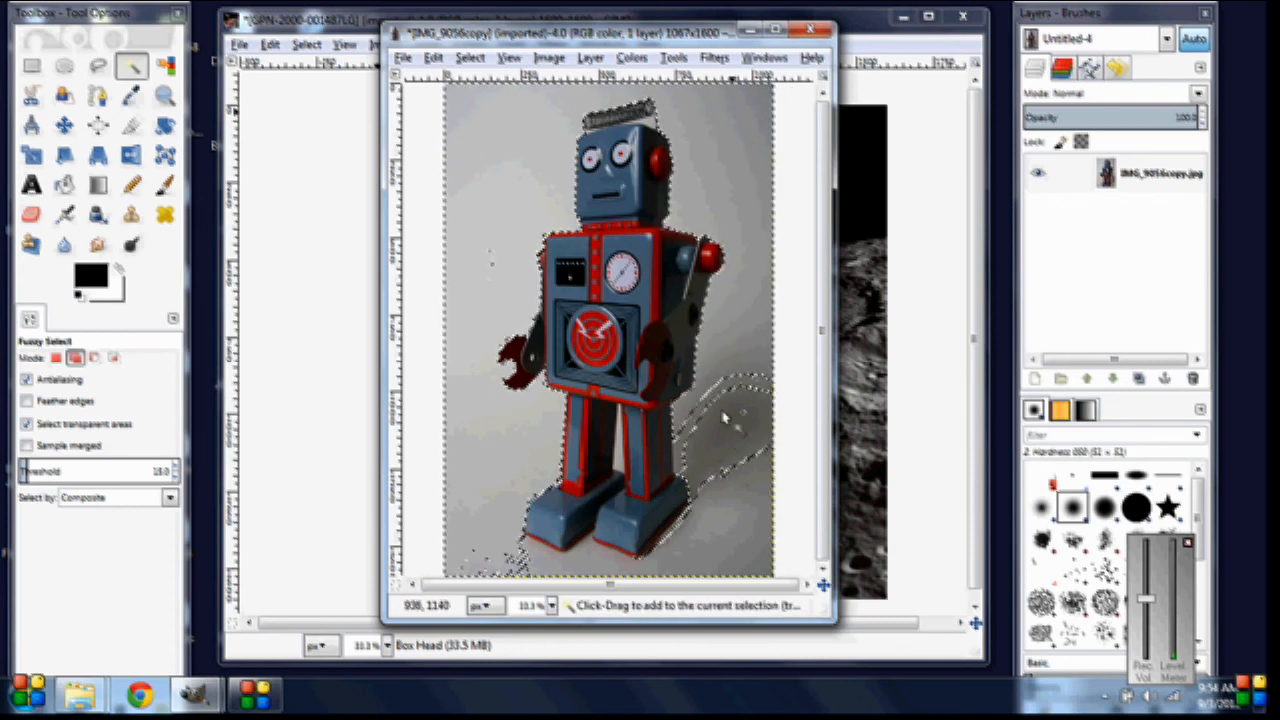
left_click(723, 542)
left_click(723, 543)
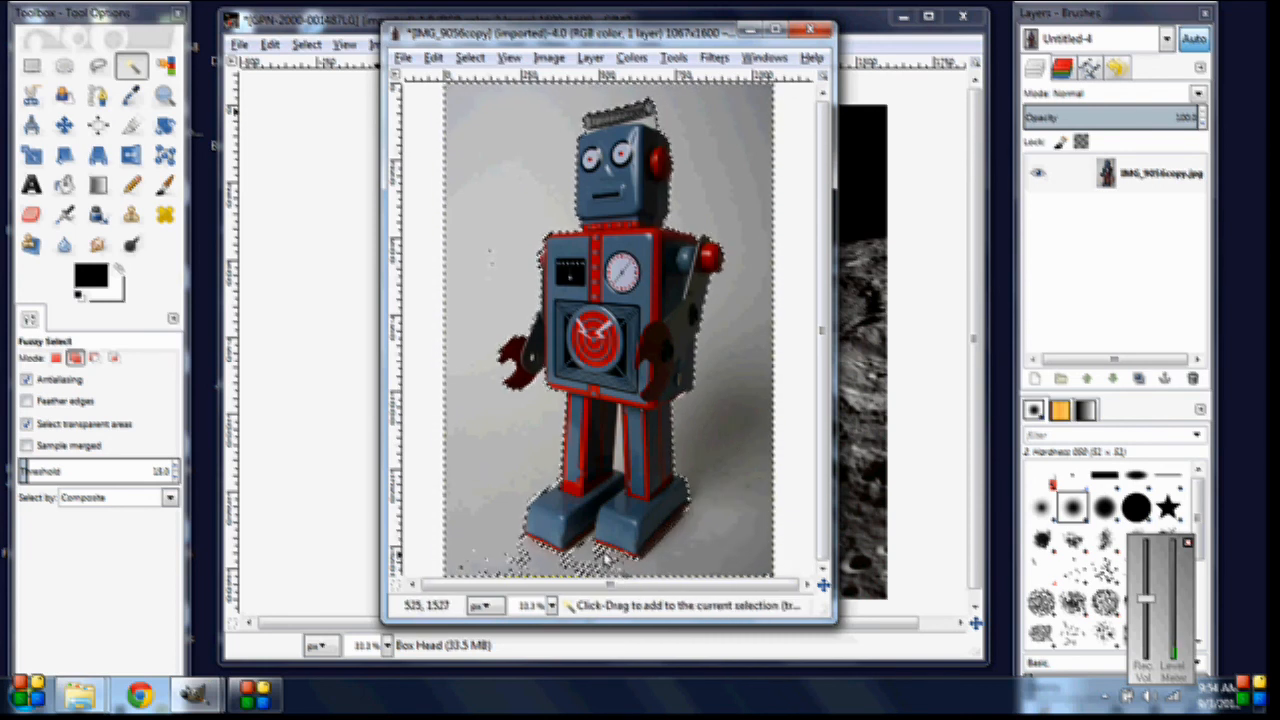
left_click_drag(606, 556, 603, 550)
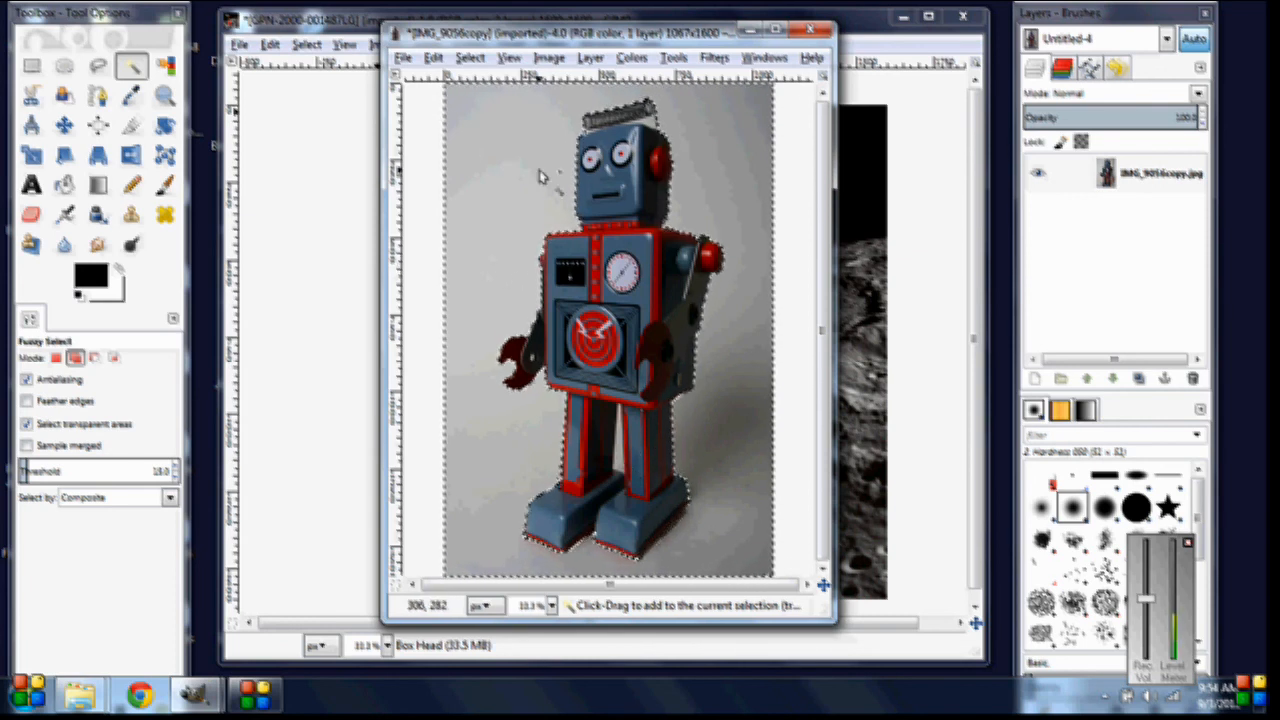
Add the remaining background pockets between the legs and beside the head spring to the selection, and delete the selected background.
left_click(541, 237, "shift")
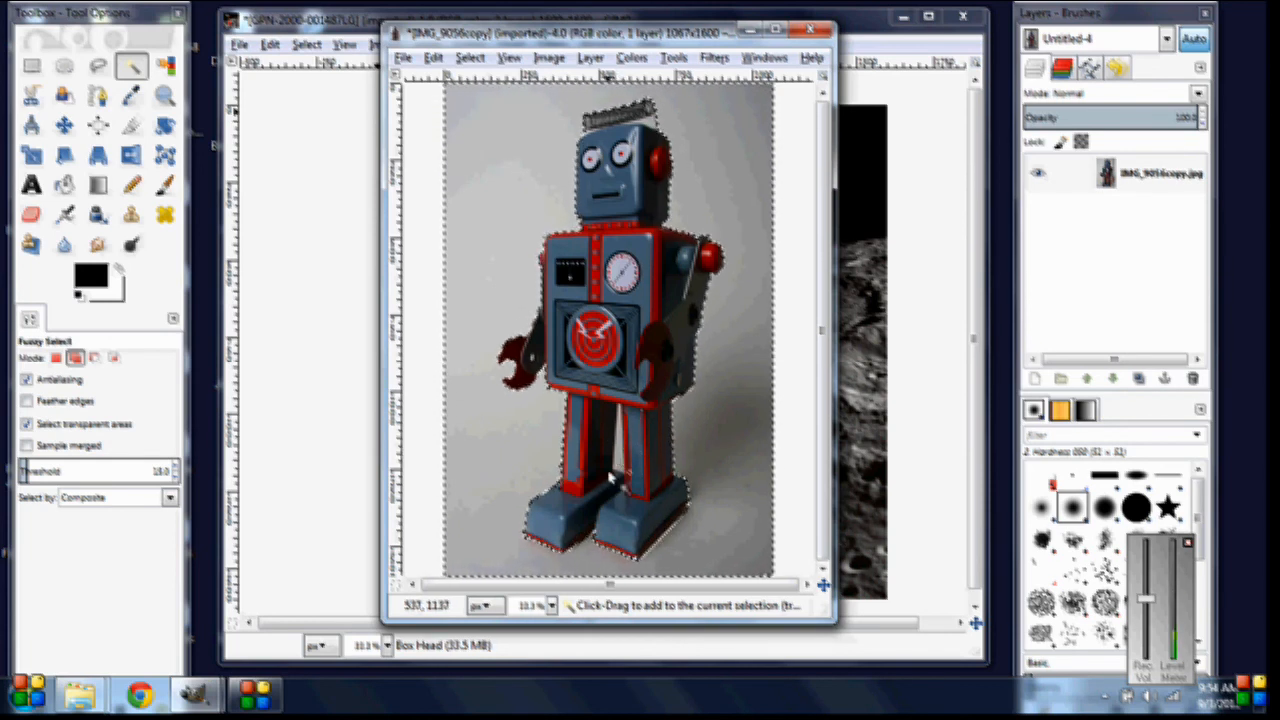
left_click_drag(621, 466, 622, 464)
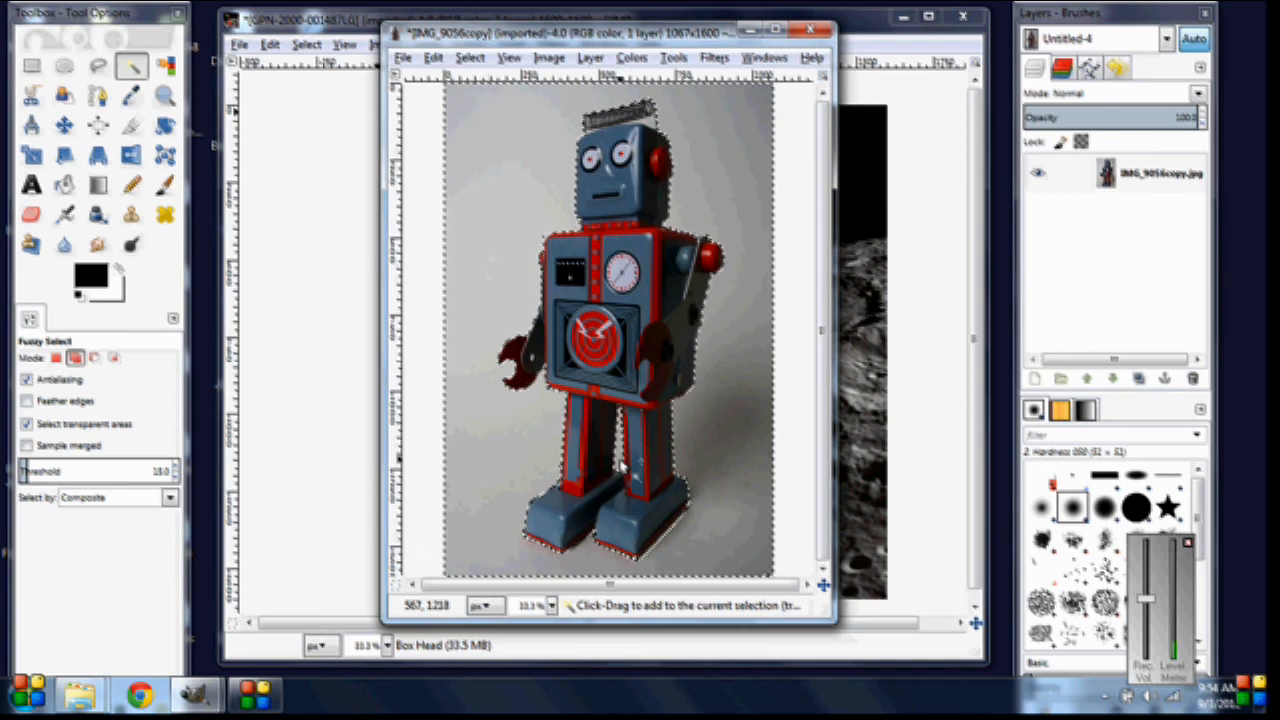
left_click_drag(654, 121, 654, 121)
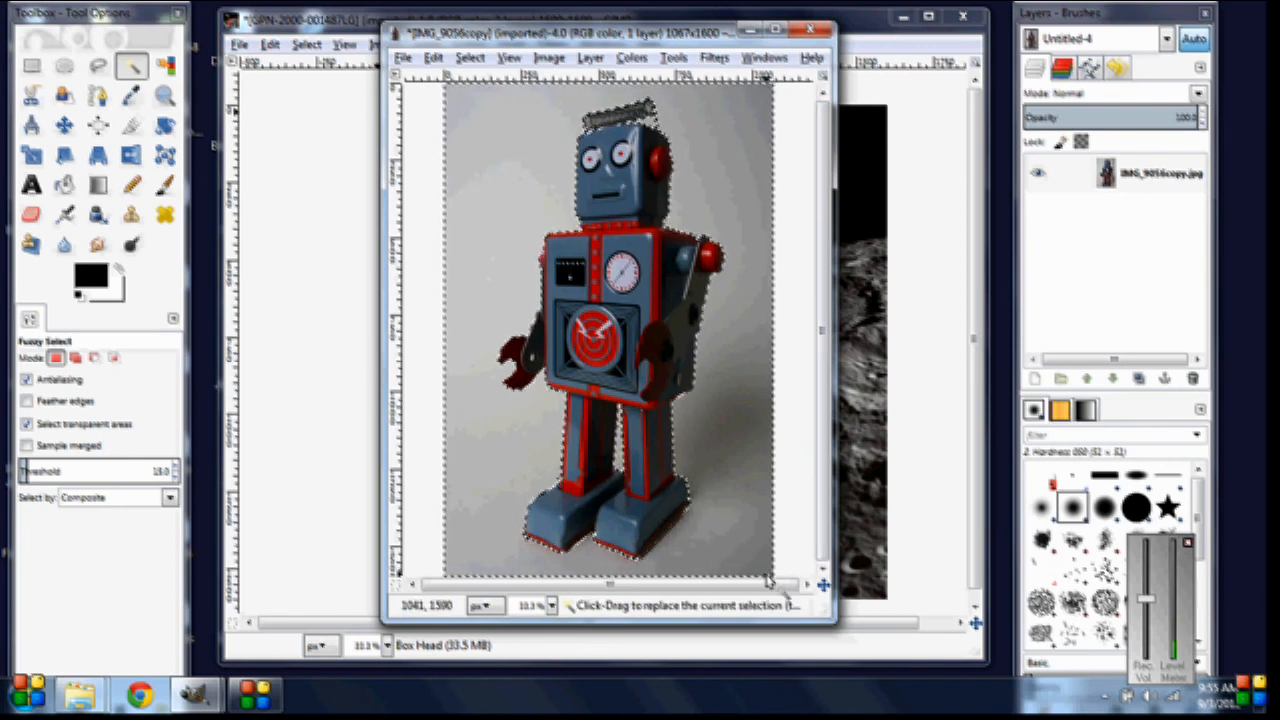
key("ctrl")
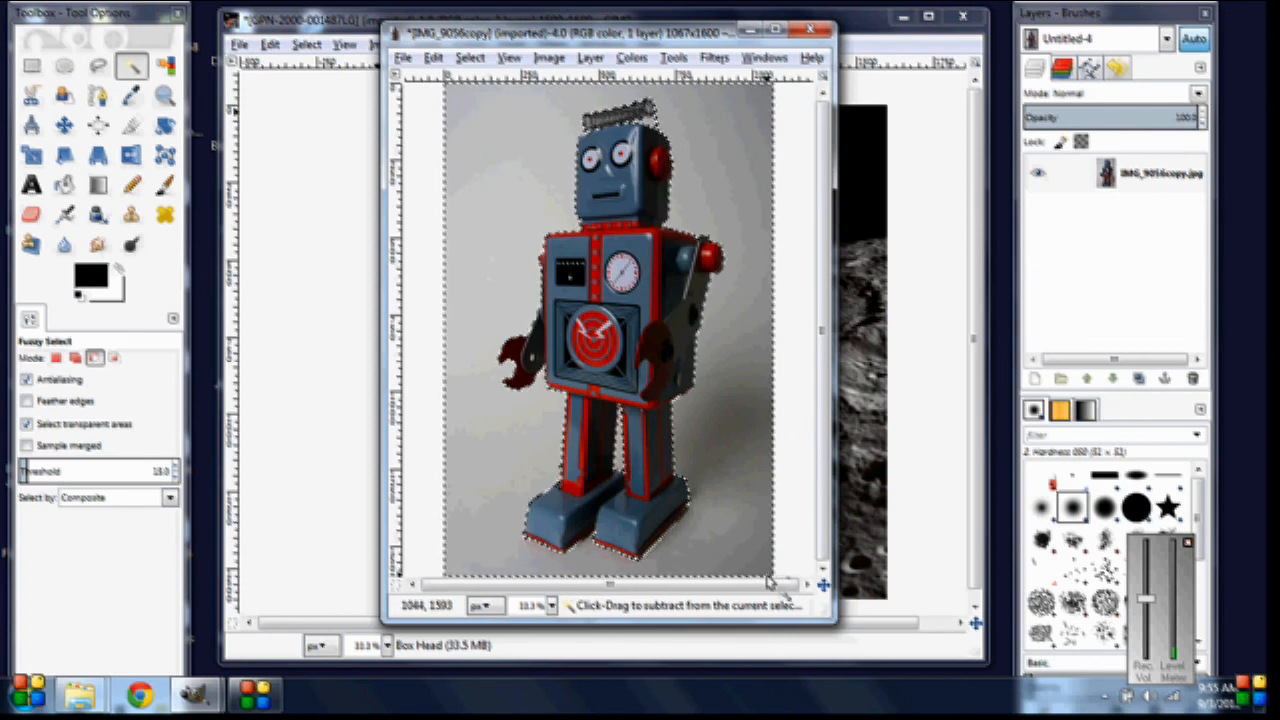
key("shift")
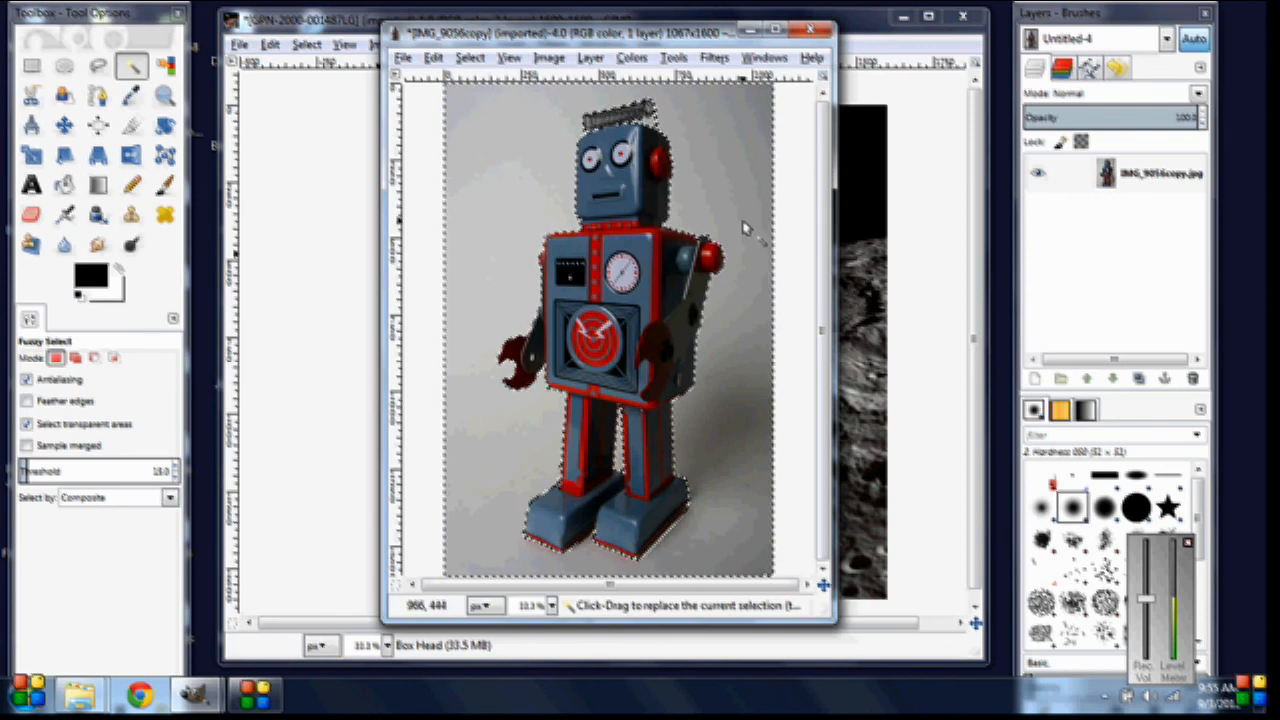
key("Delete")
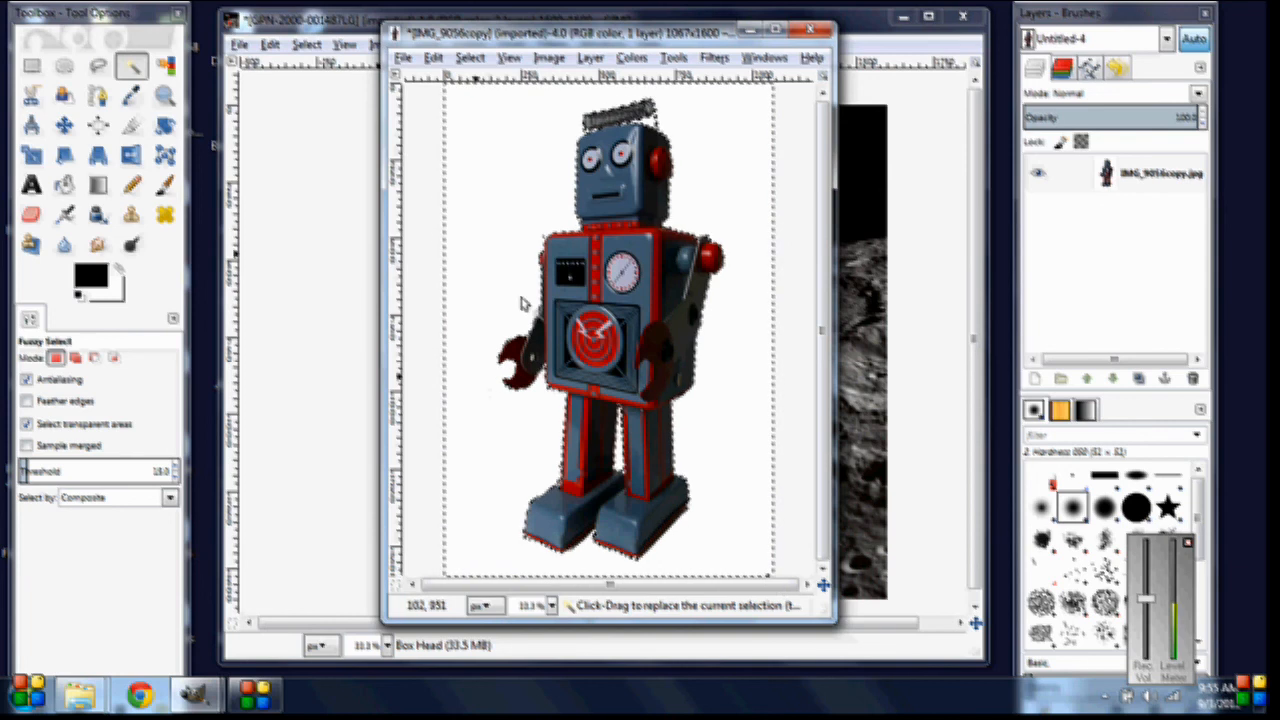
Turn the deleted white background transparent with Color to Alpha and release the selection around the toy robot.
left_click(467, 59)
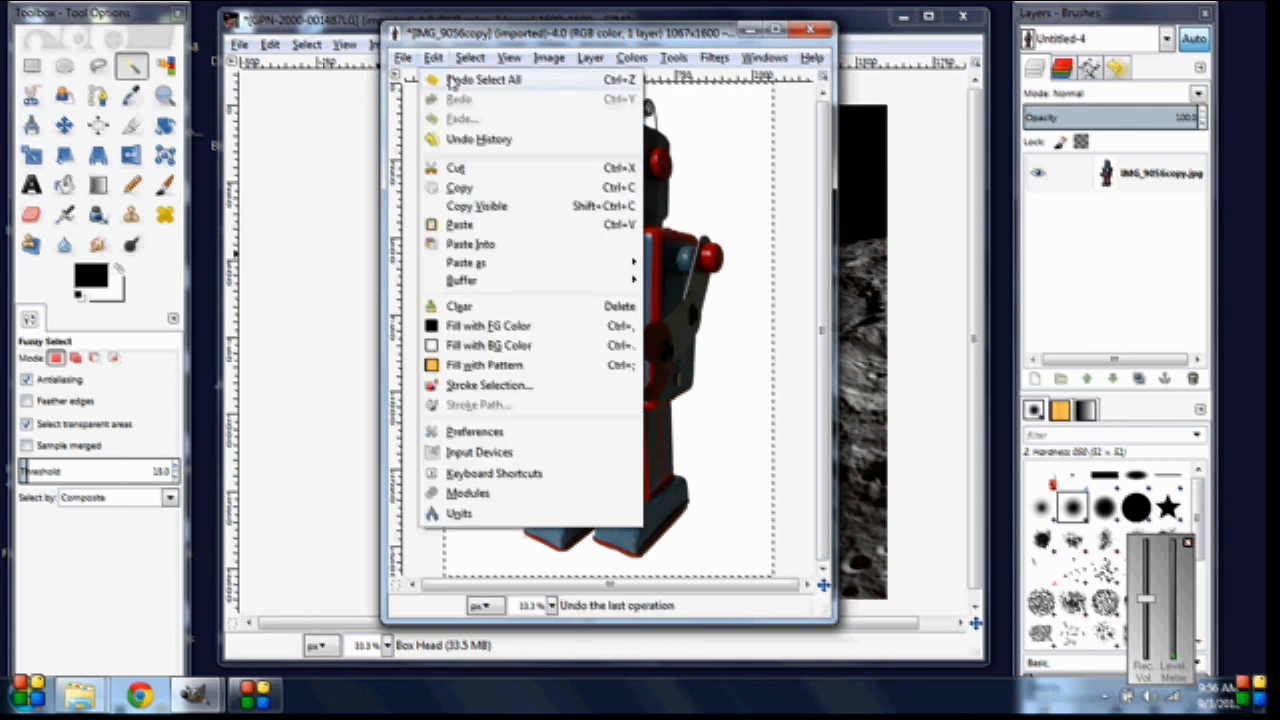
left_click(452, 80)
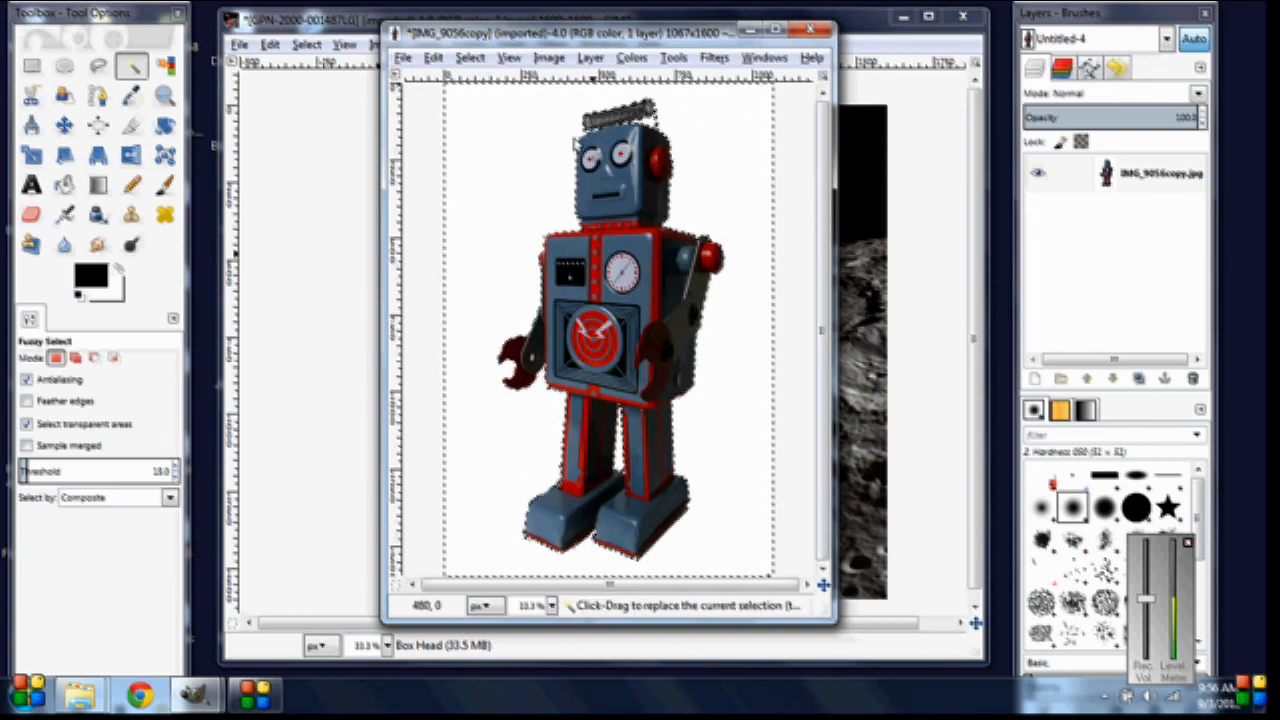
left_click(631, 58)
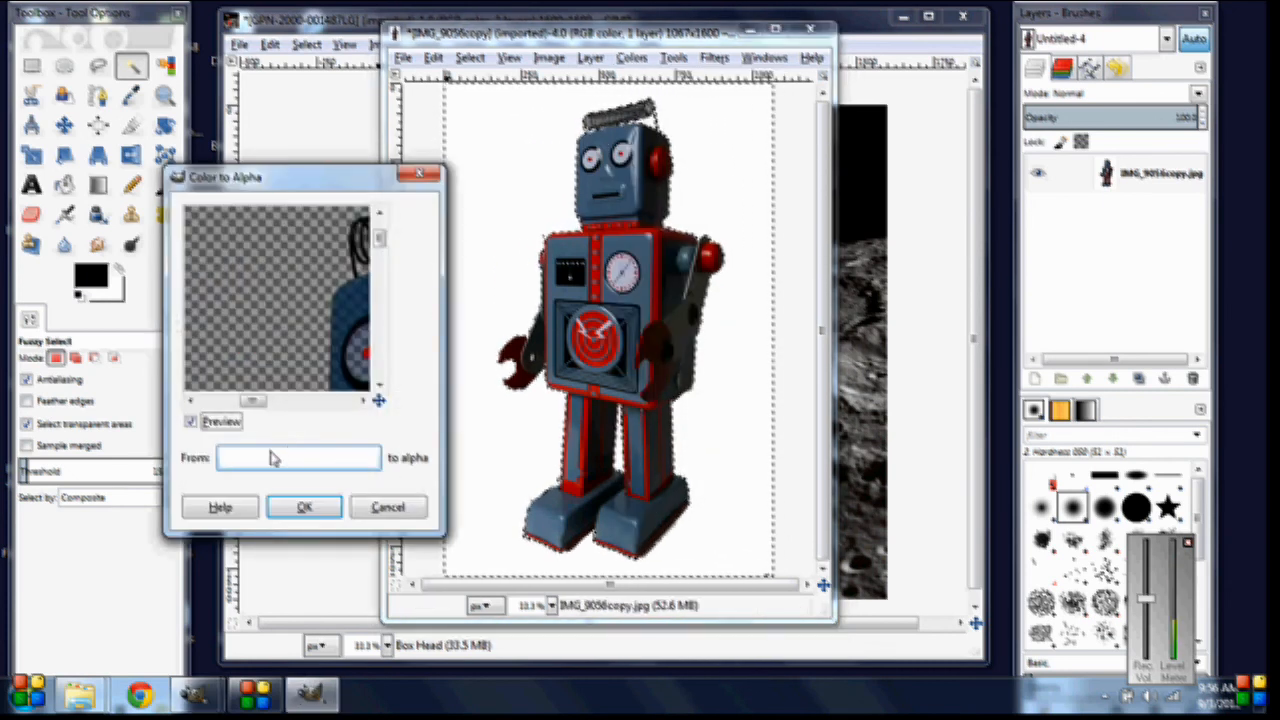
left_click(303, 509)
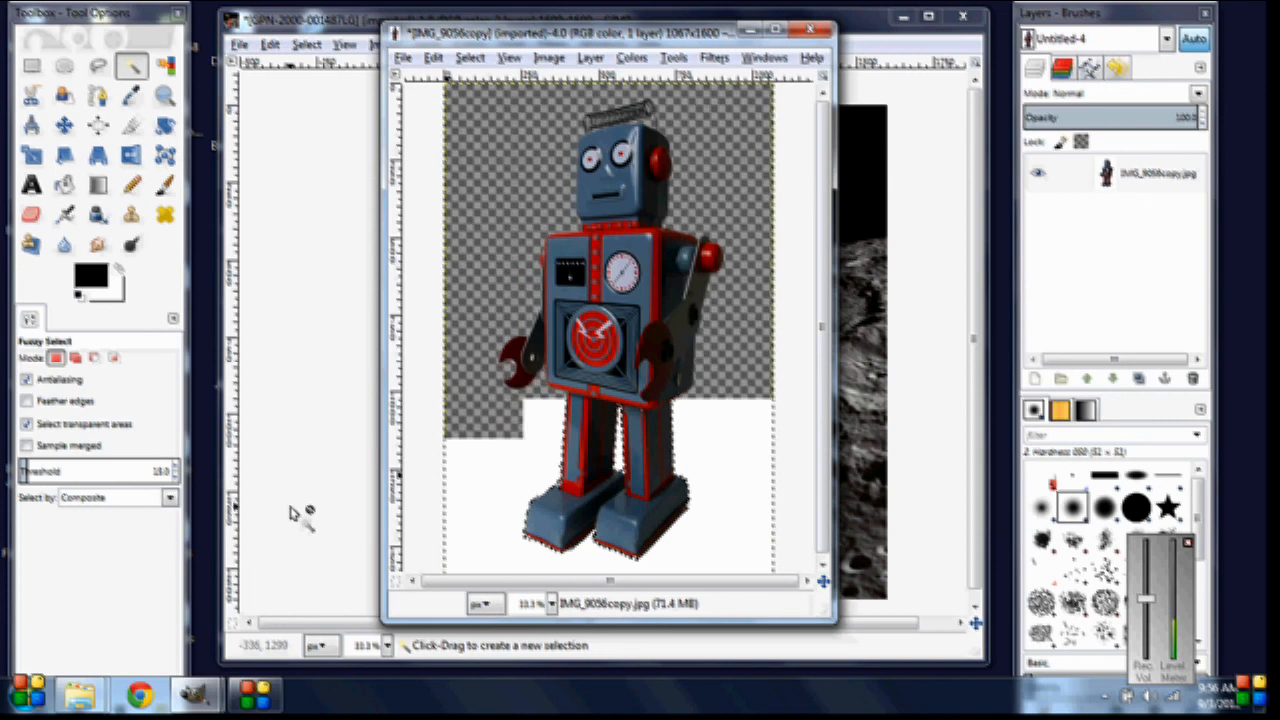
left_click(670, 204)
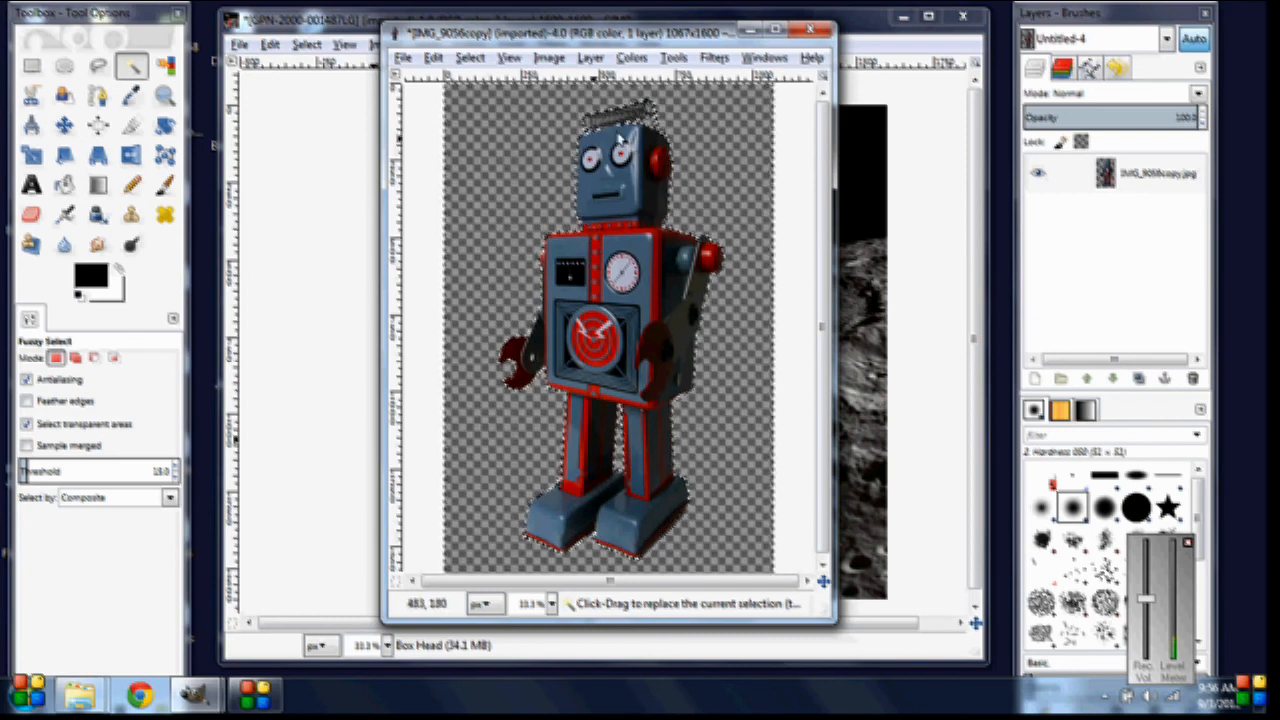
left_click(433, 57)
left_click(469, 81)
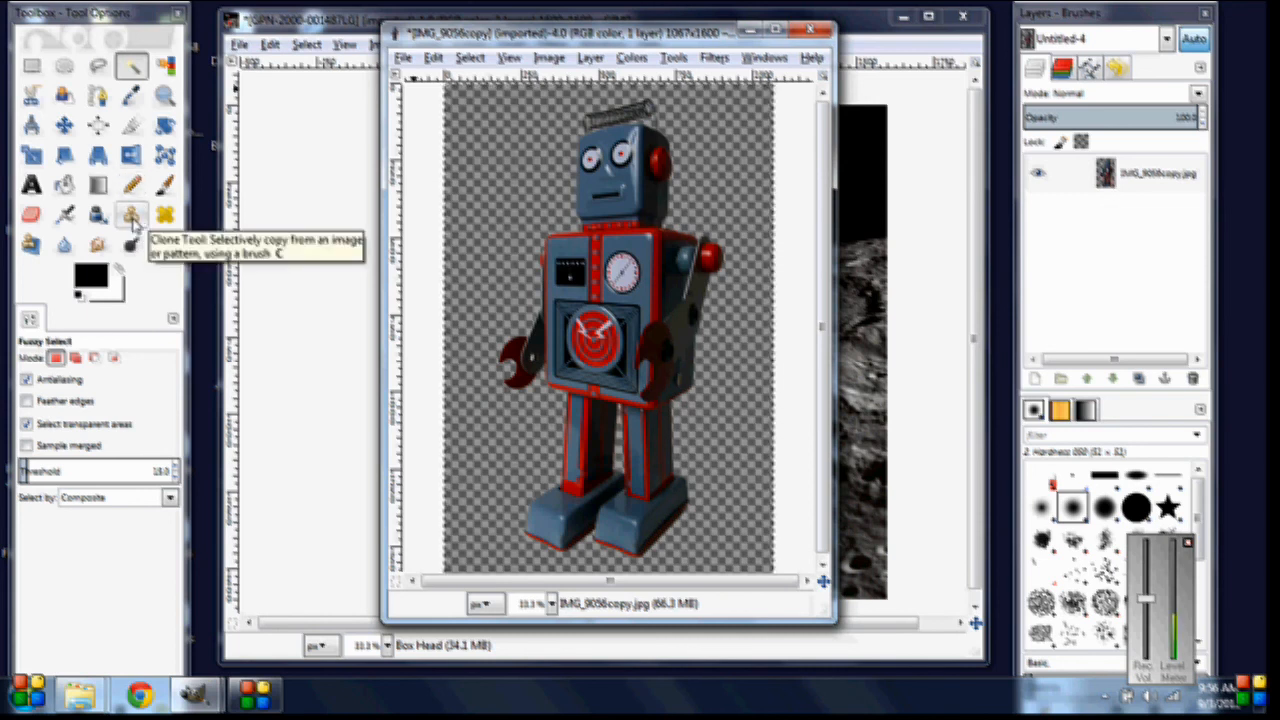
Set the Clone tool's brush size to 277.15 and aspect ratio to 0, and sample the robot's left-hand eye as clone source.
left_click(132, 215)
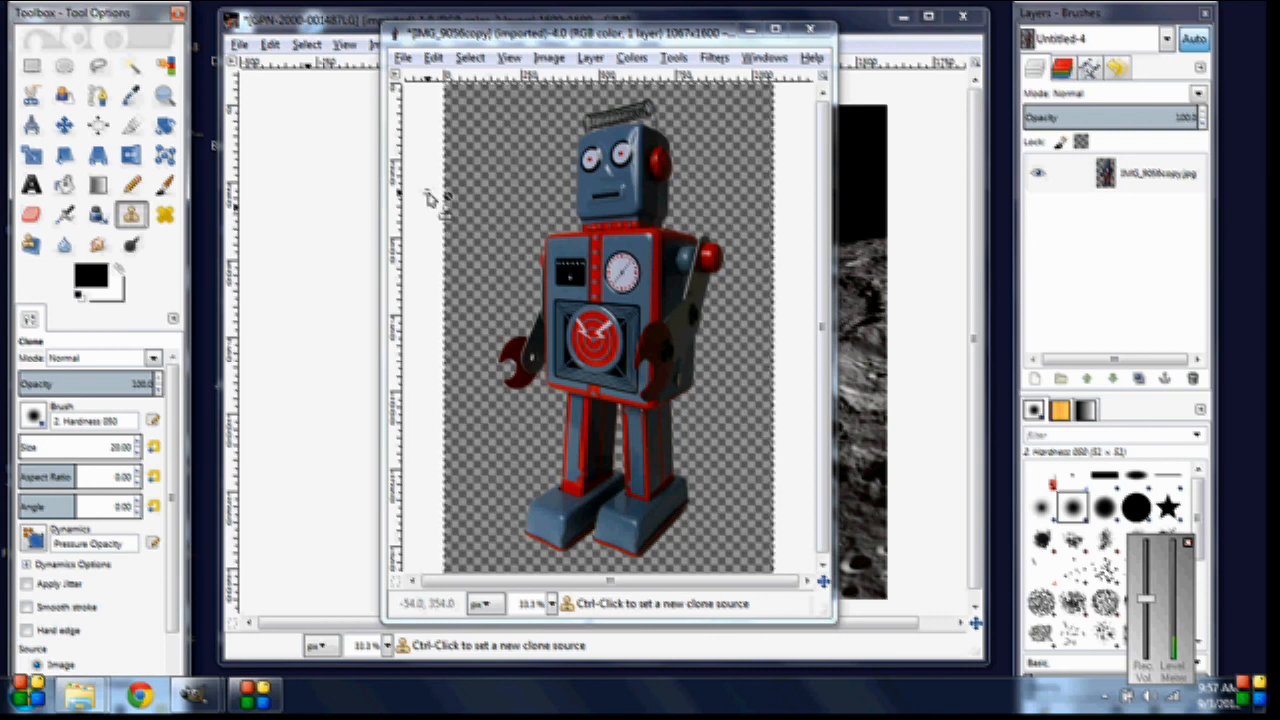
left_click(42, 425)
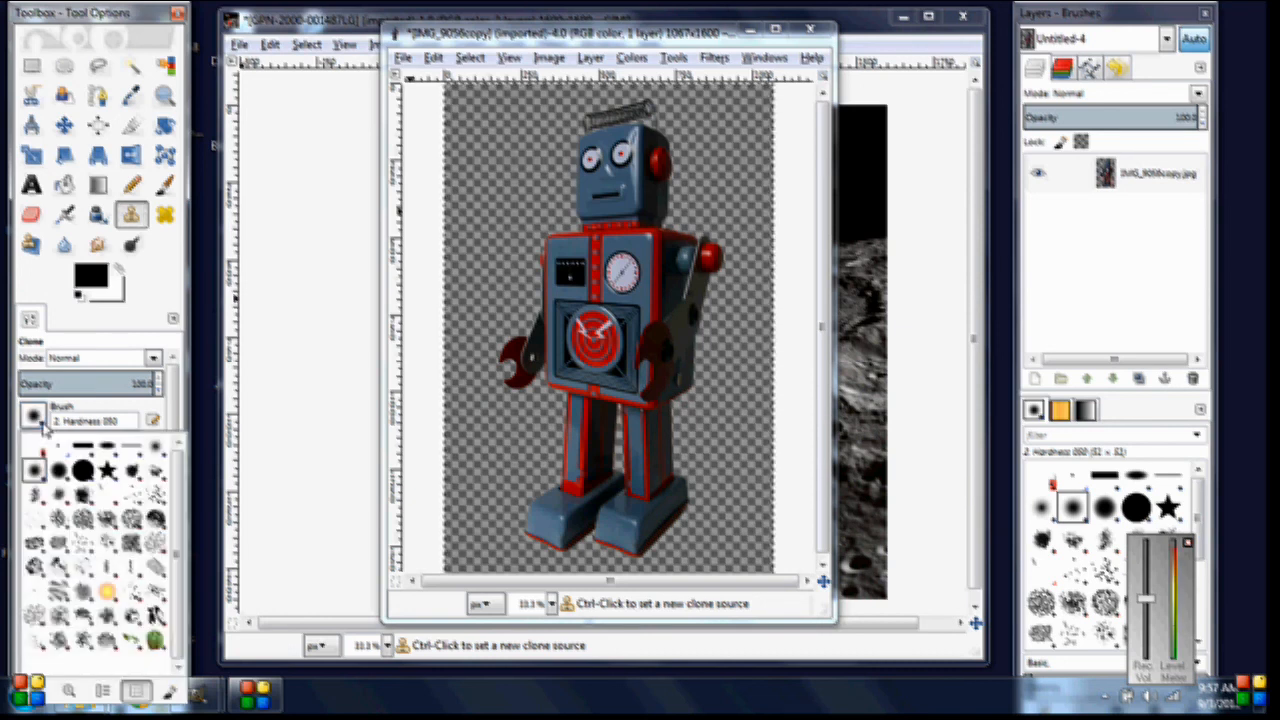
left_click(40, 424)
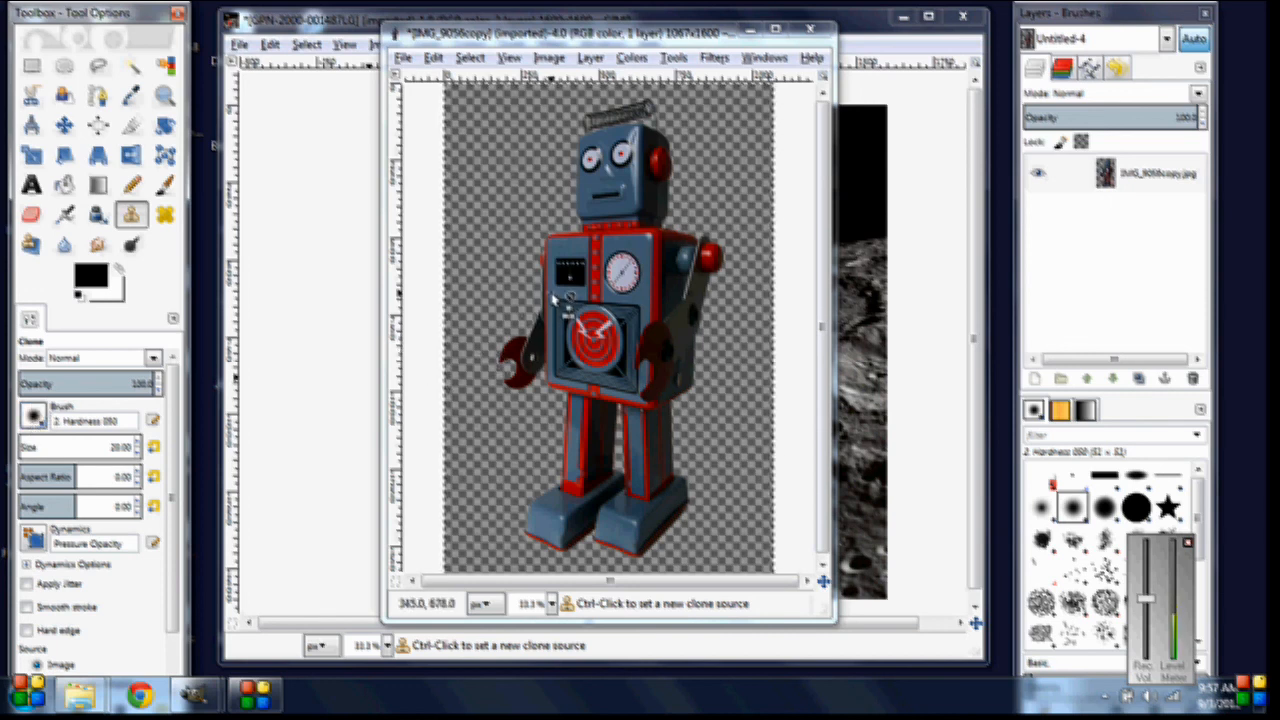
left_click(82, 477)
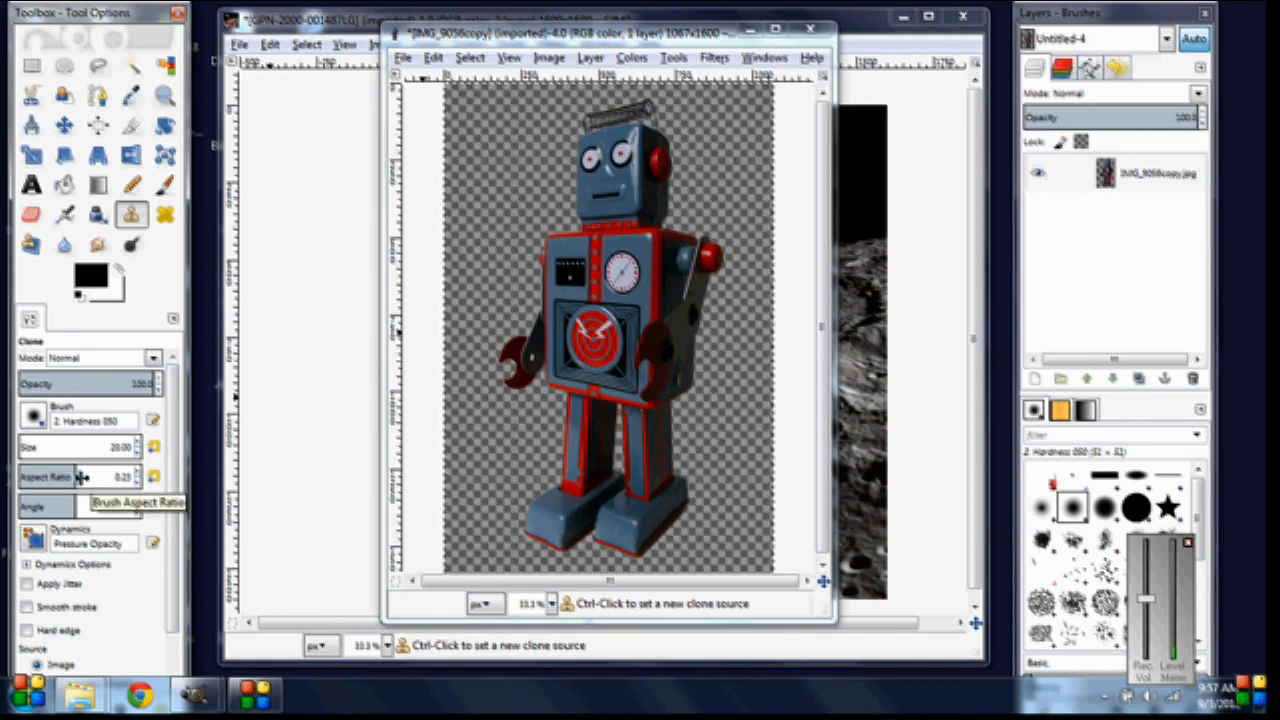
left_click_drag(42, 452, 58, 447)
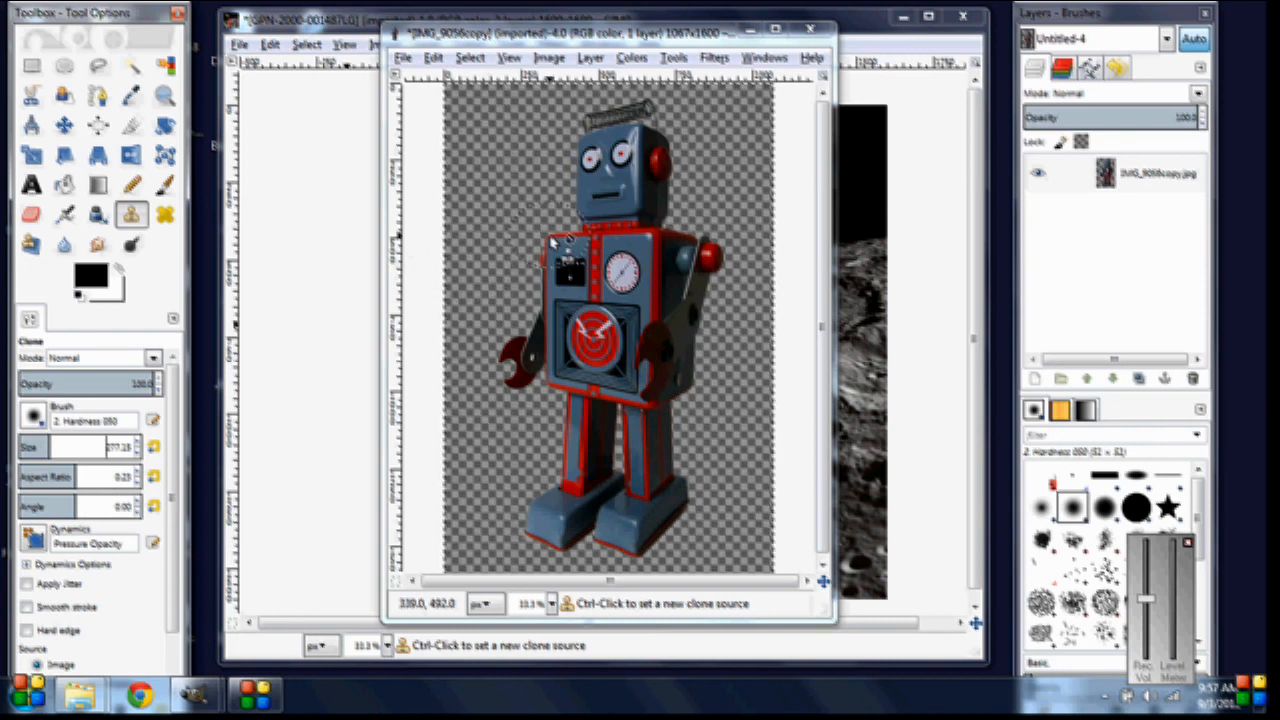
left_click_drag(76, 477, 64, 477)
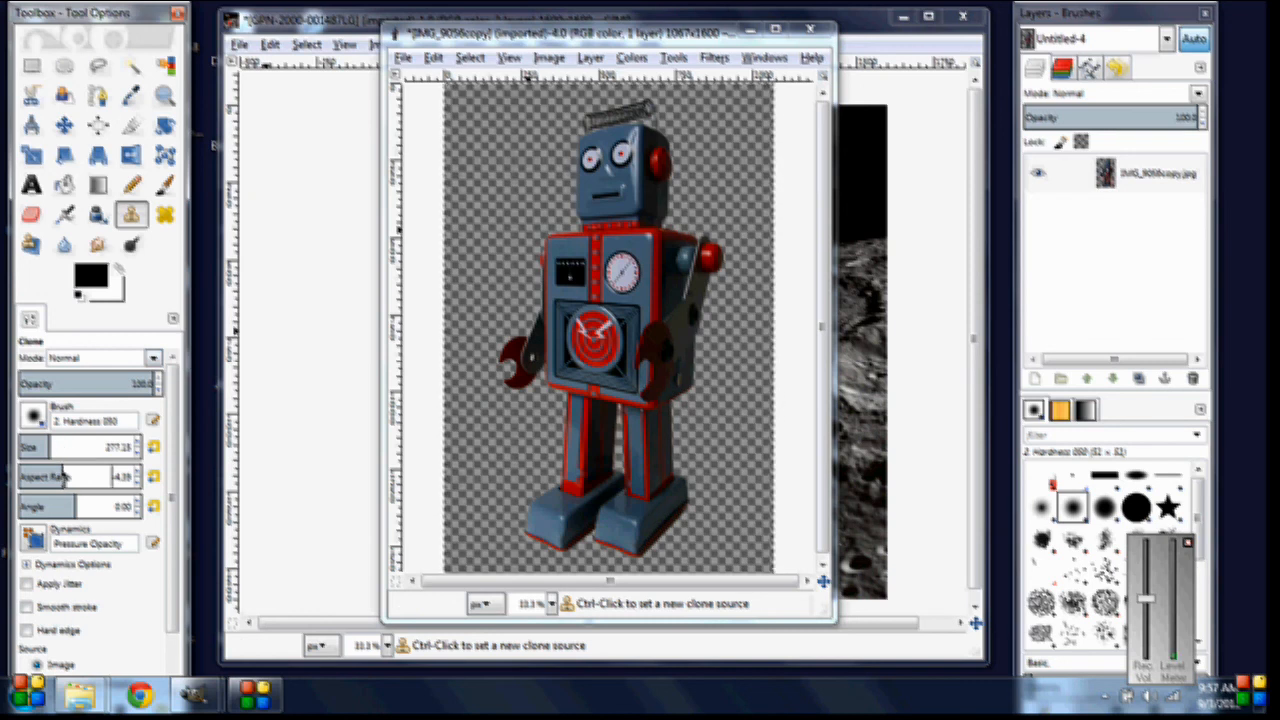
left_click_drag(64, 477, 68, 469)
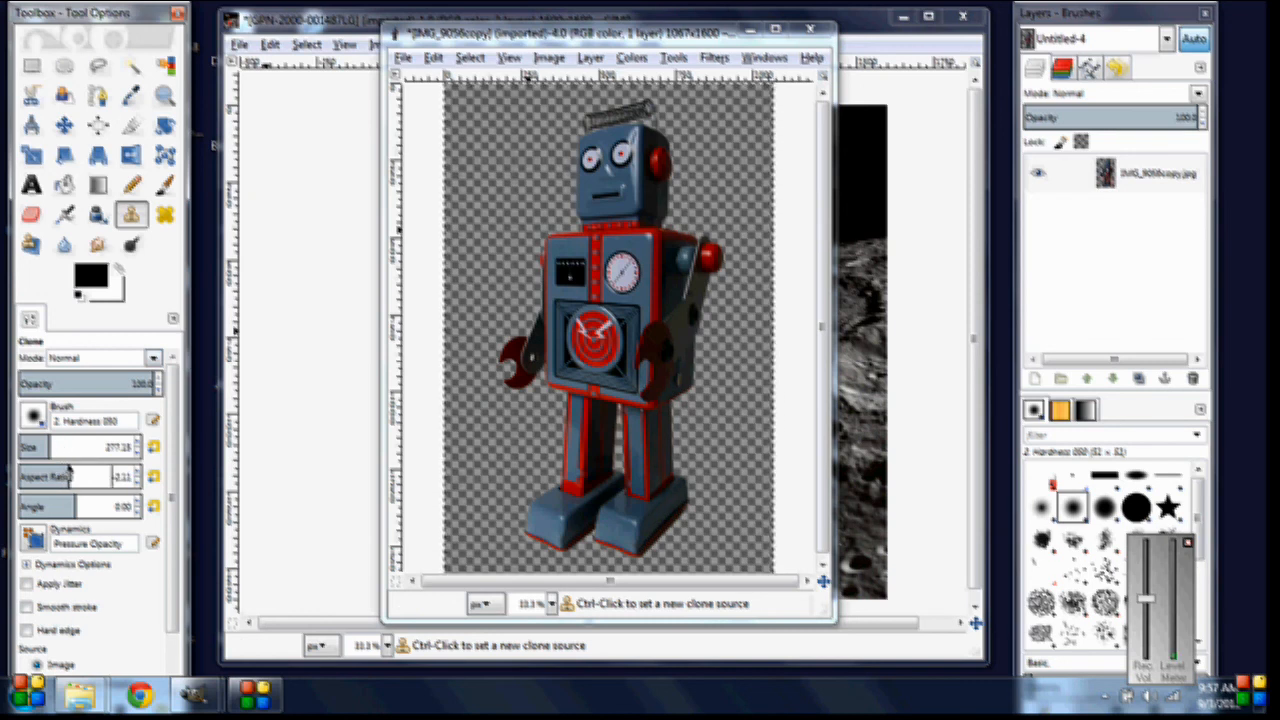
mouse_move(80, 476)
left_mouse_down()
mouse_move(97, 477)
mouse_move(56, 480)
left_mouse_up()
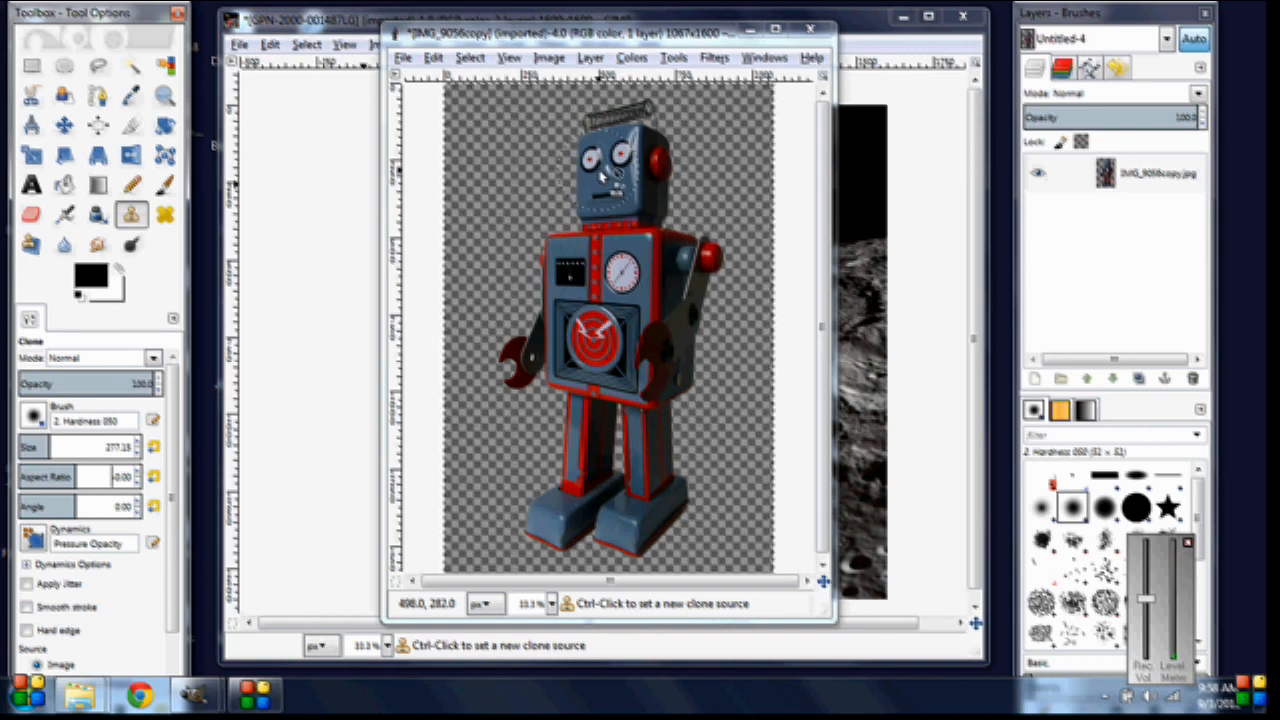
key("ctrl")
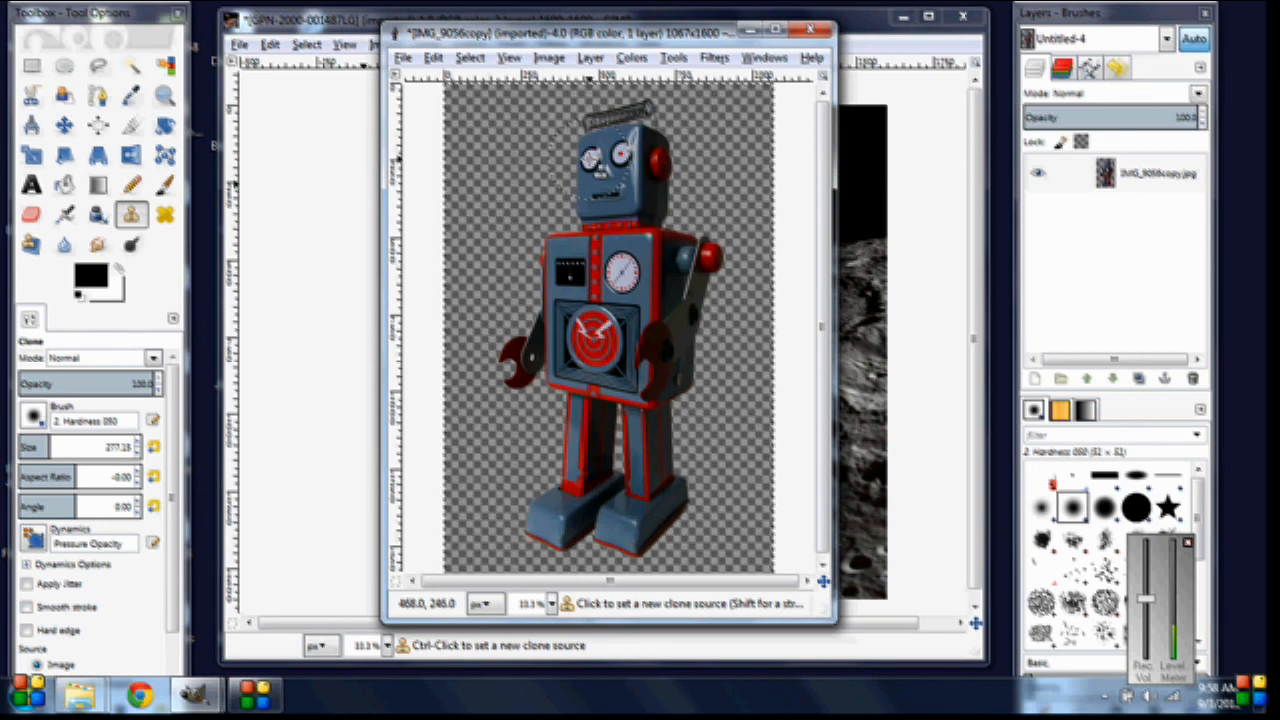
left_click(588, 158, "ctrl")
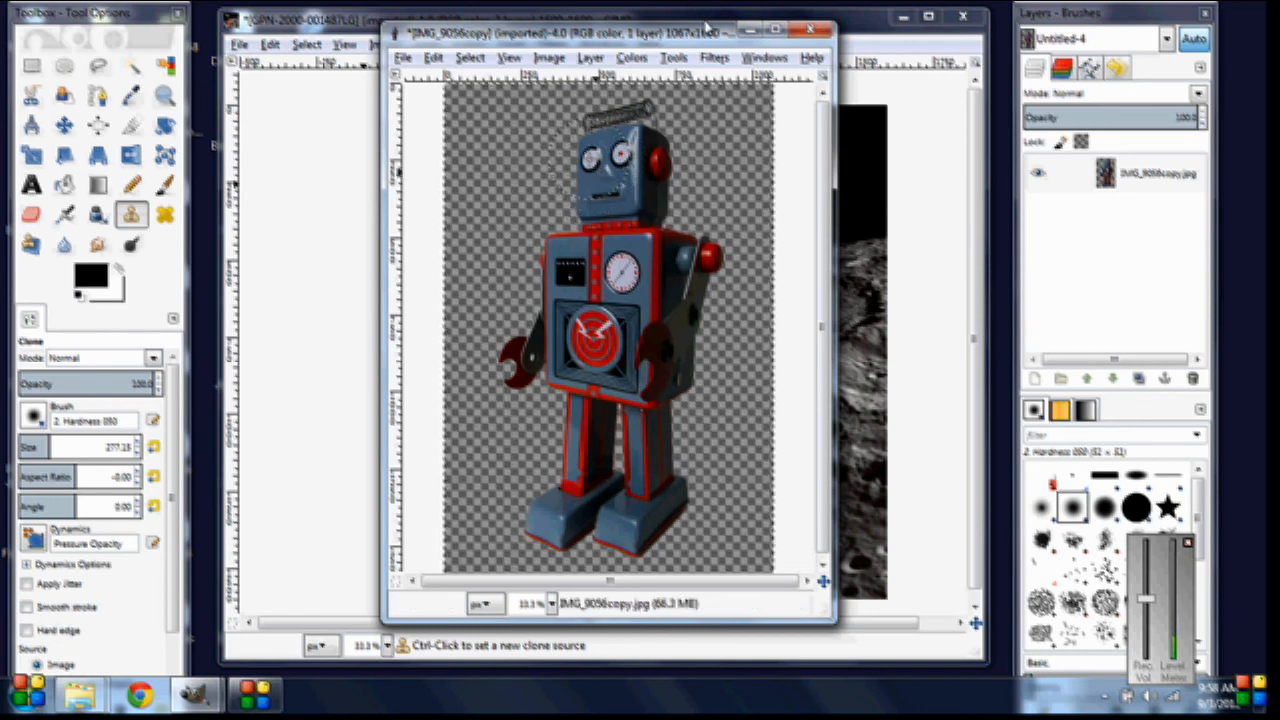
Bring the moon collage to the front and create a new transparent layer named Robot.
left_click(857, 28)
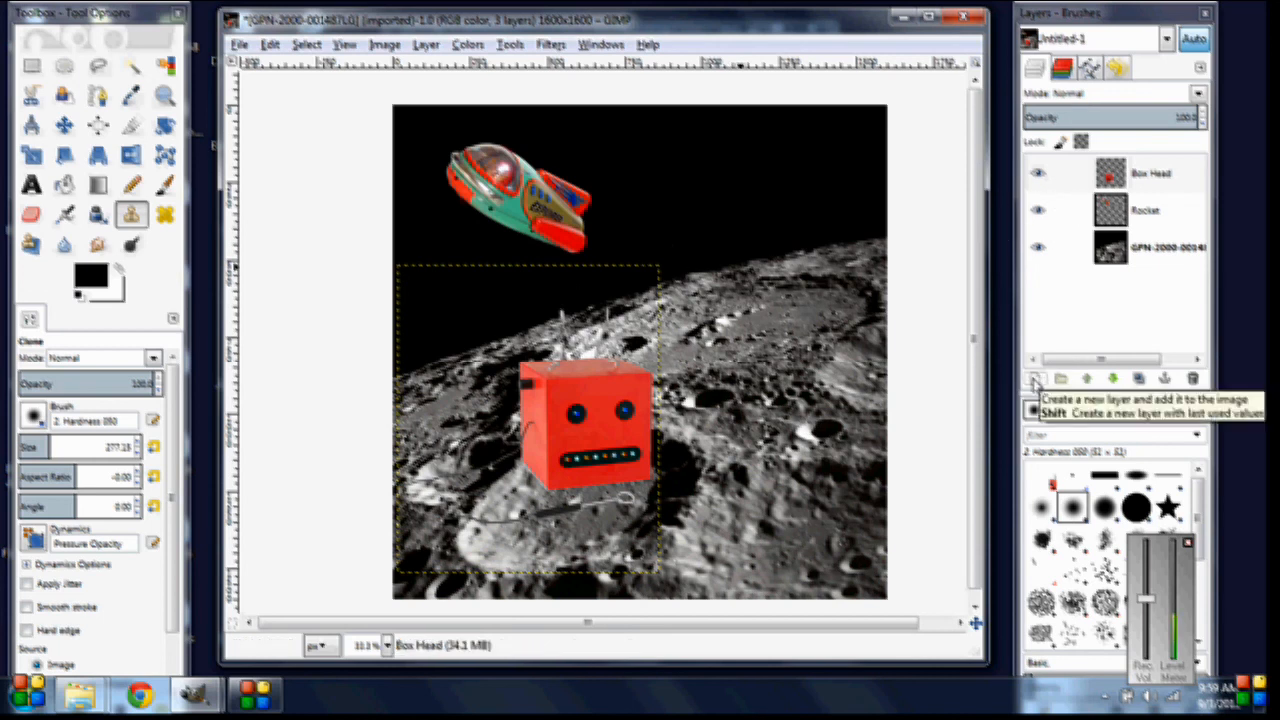
left_click(1036, 381)
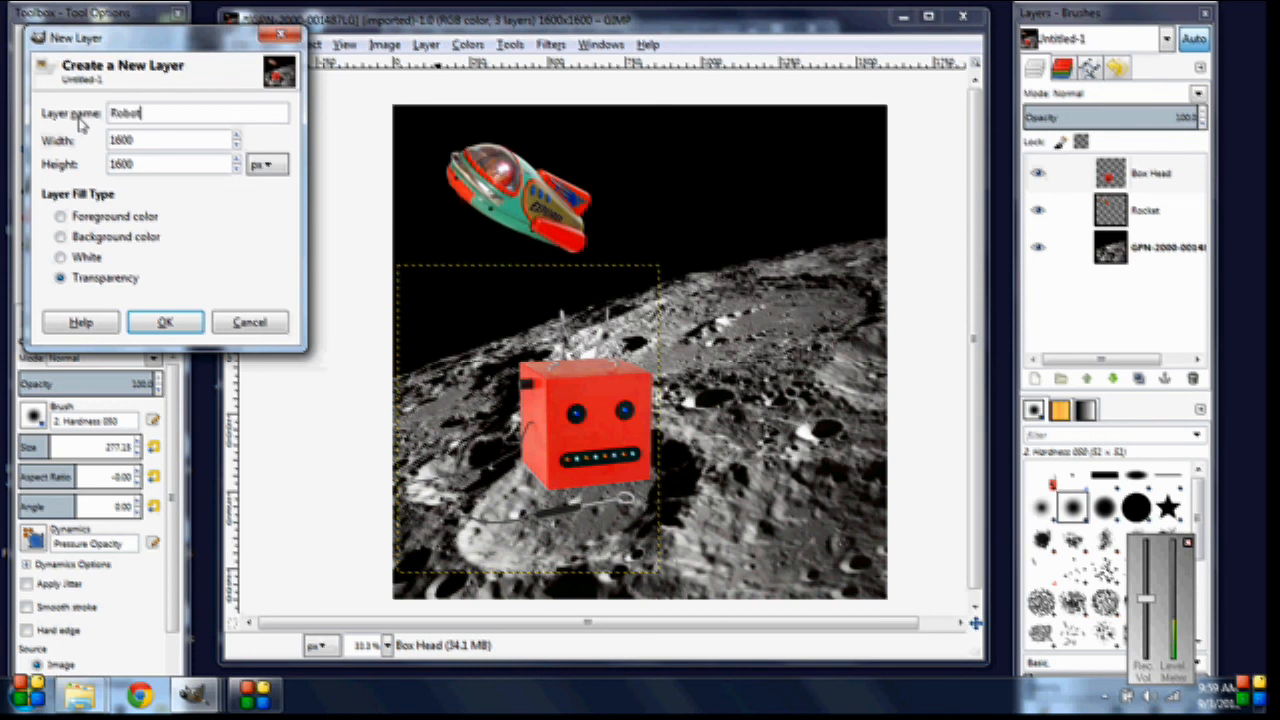
key("Return")
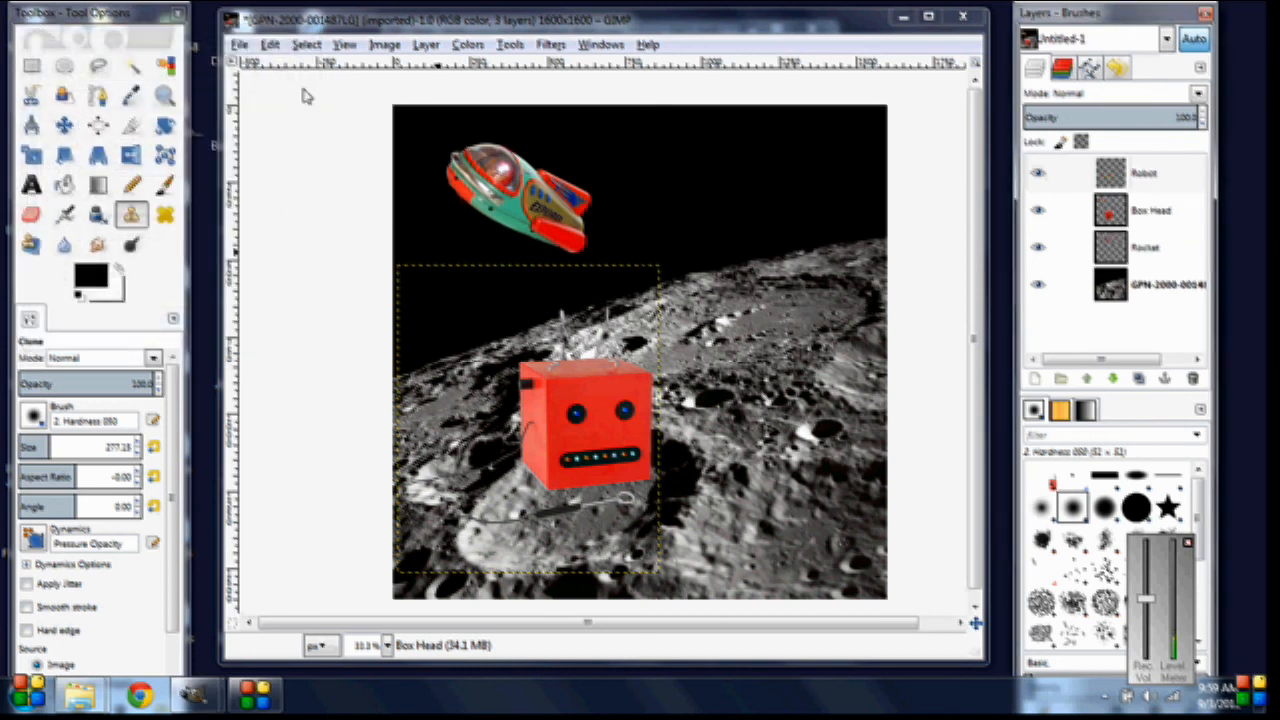
Clone the whole toy robot onto the Robot layer, standing on the lunar surface just right of the red box head.
left_click(1148, 177)
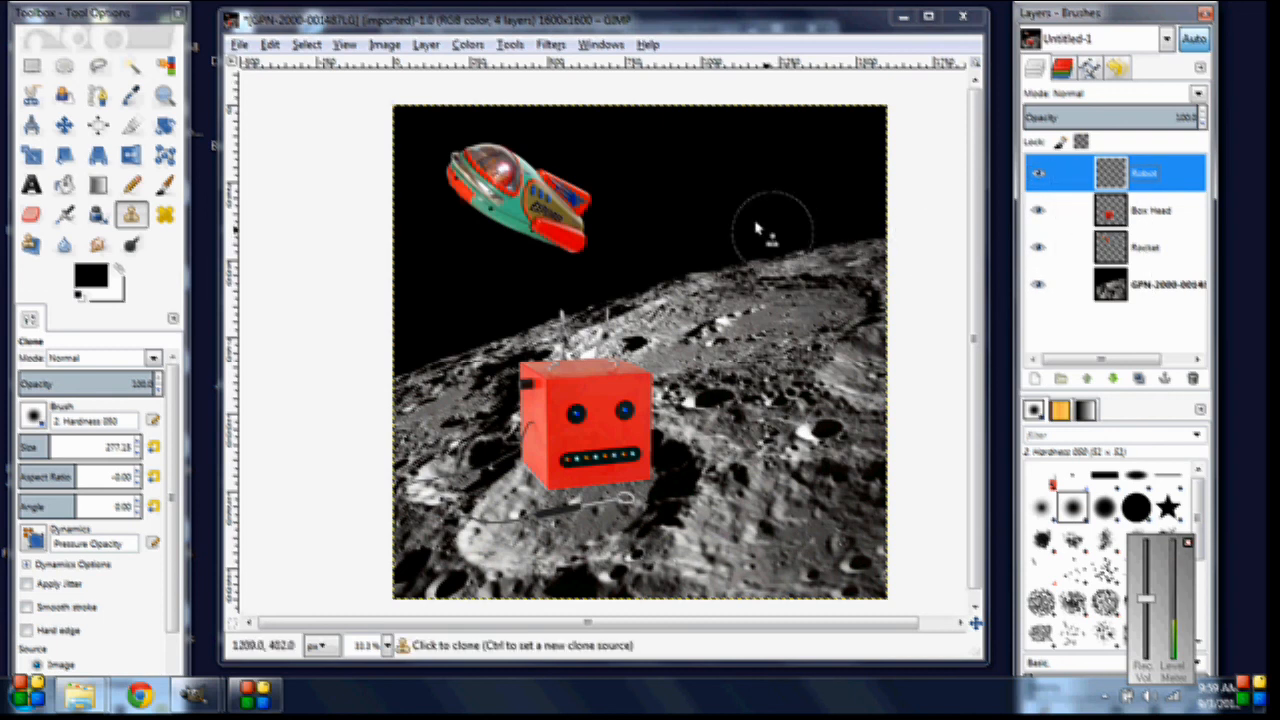
left_click(698, 173)
mouse_move(698, 168)
left_mouse_down()
mouse_move(758, 120)
mouse_move(714, 134)
mouse_move(717, 170)
mouse_move(770, 163)
mouse_move(802, 176)
mouse_move(737, 172)
mouse_move(680, 212)
mouse_move(669, 263)
mouse_move(641, 296)
mouse_move(711, 262)
mouse_move(727, 230)
mouse_move(775, 198)
mouse_move(785, 178)
mouse_move(772, 172)
mouse_move(764, 257)
mouse_move(819, 280)
mouse_move(812, 258)
mouse_move(800, 345)
mouse_move(815, 301)
mouse_move(791, 287)
mouse_move(788, 254)
mouse_move(794, 330)
mouse_move(755, 318)
mouse_move(770, 345)
mouse_move(720, 295)
mouse_move(737, 266)
mouse_move(758, 272)
mouse_move(752, 262)
mouse_move(655, 305)
mouse_move(640, 303)
mouse_move(650, 260)
mouse_move(641, 340)
mouse_move(597, 356)
mouse_move(621, 377)
mouse_move(655, 377)
mouse_move(665, 345)
mouse_move(704, 333)
mouse_move(789, 345)
mouse_move(797, 286)
mouse_move(790, 409)
mouse_move(771, 394)
mouse_move(670, 390)
mouse_move(684, 368)
mouse_move(762, 385)
mouse_move(757, 395)
mouse_move(774, 382)
mouse_move(765, 310)
mouse_move(780, 295)
mouse_move(765, 440)
mouse_move(778, 445)
mouse_move(710, 423)
mouse_move(692, 445)
mouse_move(697, 458)
mouse_move(705, 435)
mouse_move(700, 470)
mouse_move(680, 475)
mouse_move(695, 450)
mouse_move(637, 547)
mouse_move(690, 545)
mouse_move(745, 495)
mouse_move(733, 510)
mouse_move(756, 440)
mouse_move(797, 499)
mouse_move(740, 570)
mouse_move(668, 556)
mouse_move(655, 532)
mouse_move(662, 518)
mouse_move(777, 504)
mouse_move(788, 480)
mouse_move(771, 446)
mouse_move(795, 398)
mouse_move(820, 263)
mouse_move(772, 236)
mouse_move(764, 176)
mouse_move(730, 159)
mouse_move(660, 296)
left_mouse_up()
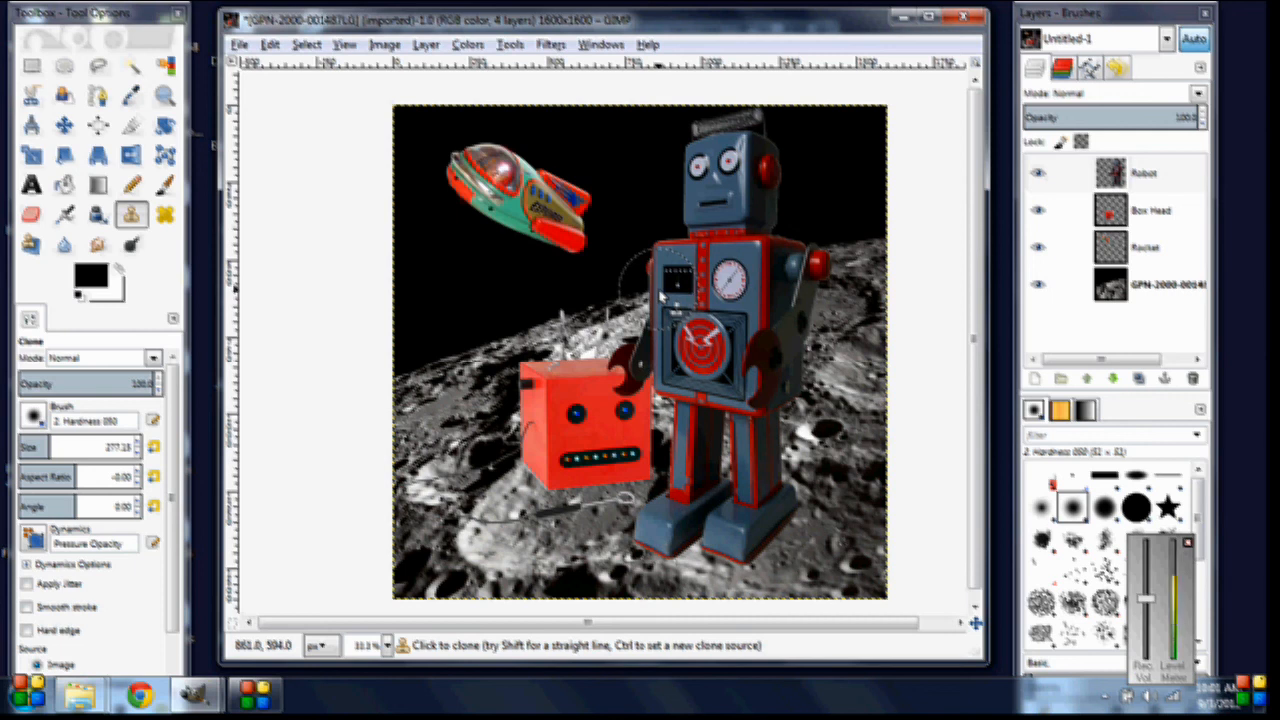
Try cloning a second robot head over the robot's torso, and undo that stroke.
mouse_move(660, 295)
left_mouse_down()
mouse_move(692, 312)
mouse_move(695, 291)
mouse_move(720, 280)
mouse_move(650, 255)
mouse_move(663, 329)
mouse_move(690, 345)
mouse_move(720, 326)
mouse_move(725, 305)
mouse_move(700, 290)
mouse_move(718, 285)
mouse_move(698, 278)
mouse_move(706, 254)
mouse_move(672, 256)
mouse_move(675, 347)
mouse_move(661, 342)
mouse_move(688, 348)
mouse_move(742, 319)
mouse_move(748, 336)
mouse_move(750, 304)
mouse_move(660, 250)
left_mouse_up()
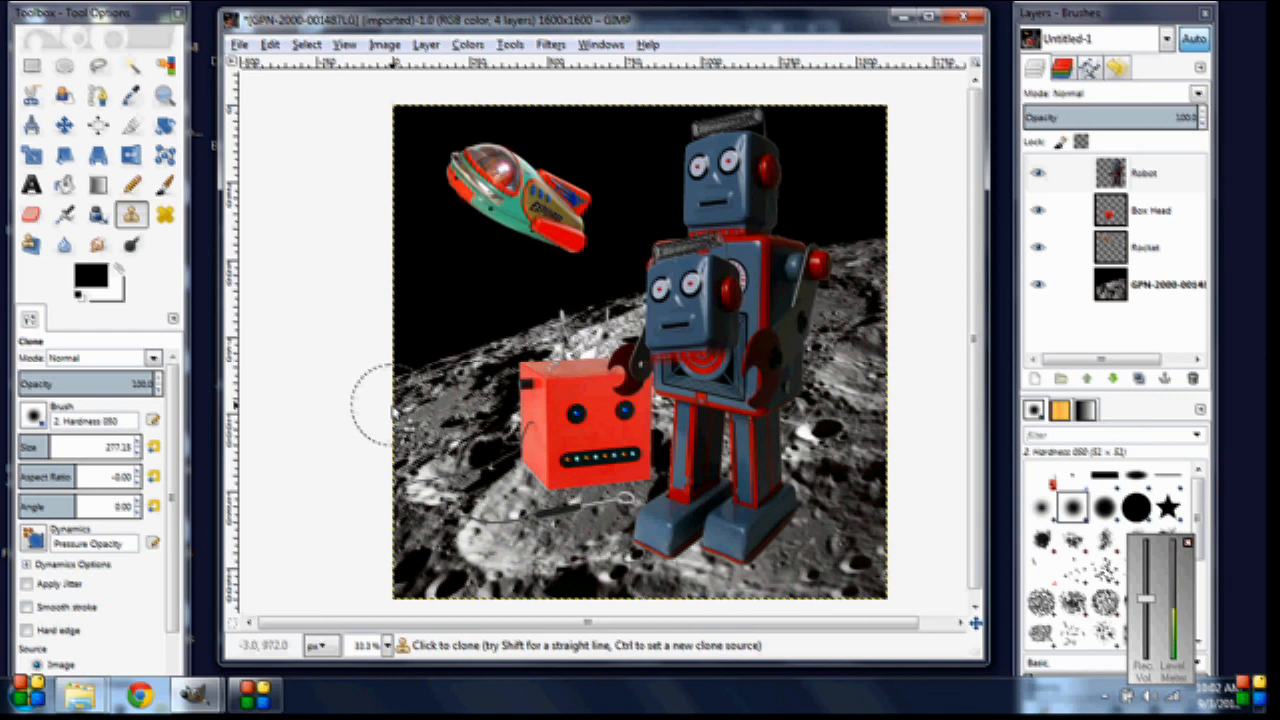
left_click(278, 52)
left_click(287, 68)
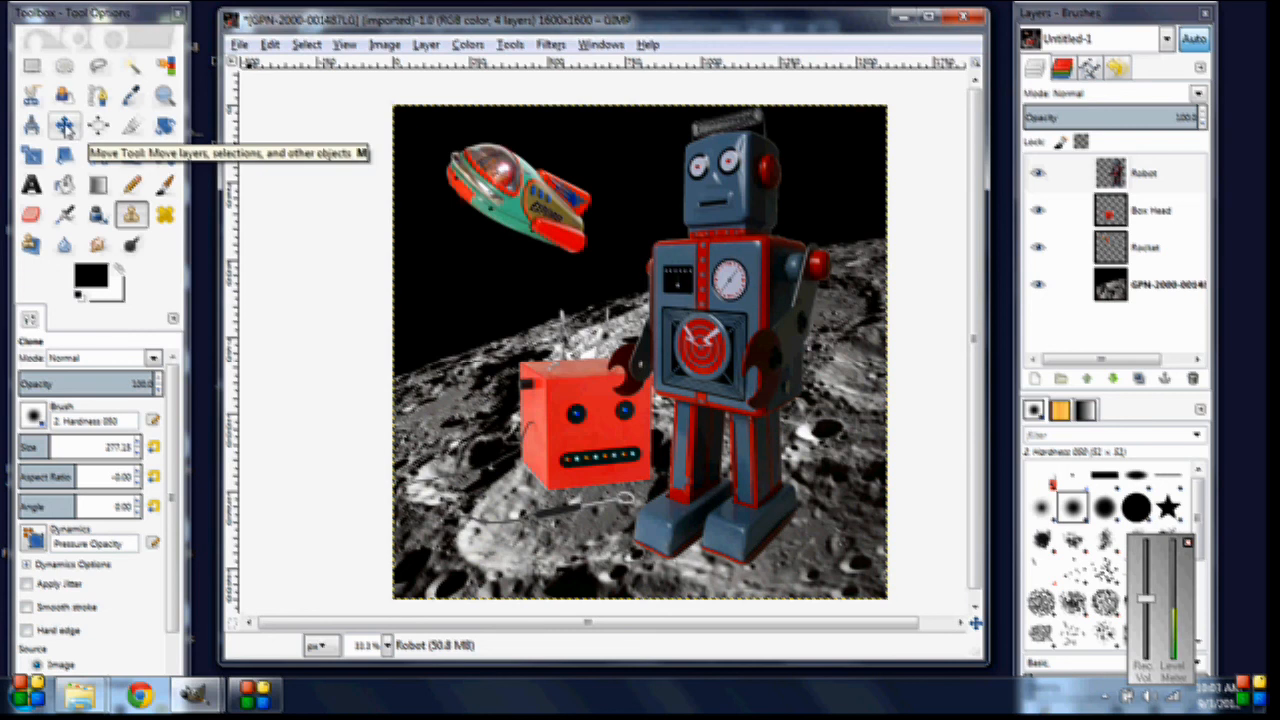
Shift the Robot layer right, clear of the red box head, and scale it down proportionally to about four fifths of its size.
left_click(66, 126)
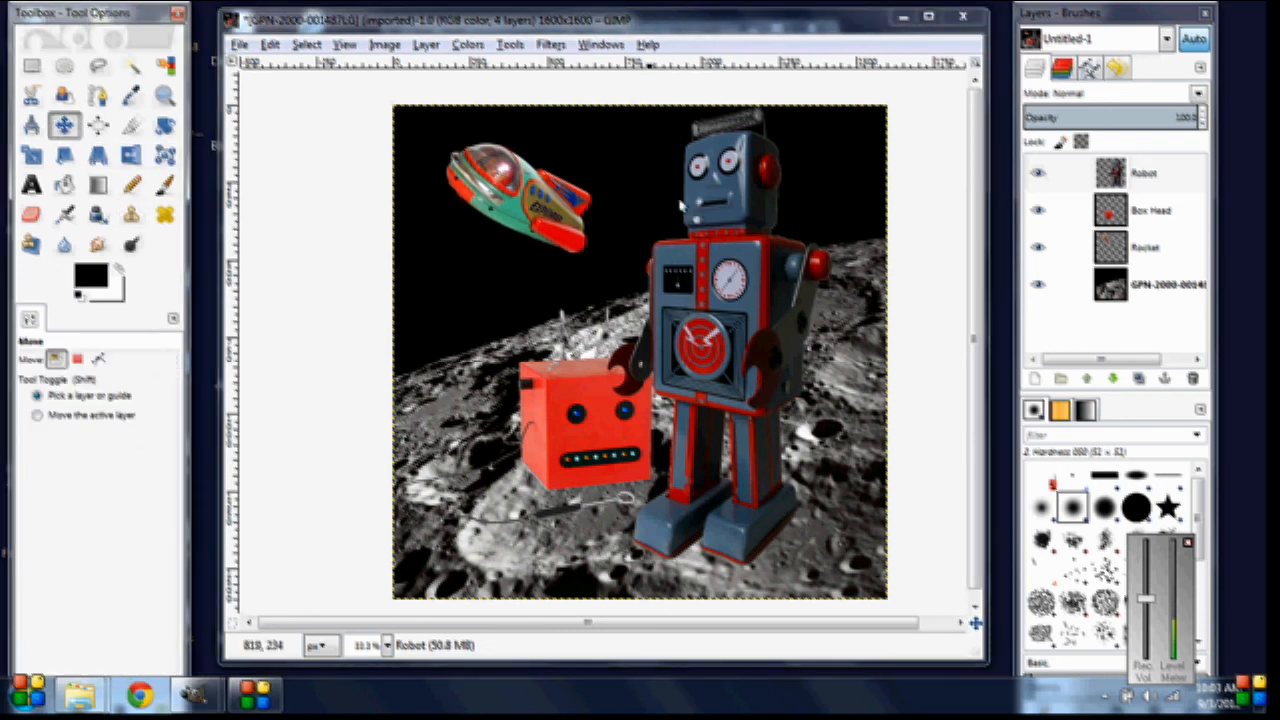
mouse_move(755, 258)
left_mouse_down()
mouse_move(799, 255)
mouse_move(757, 258)
left_mouse_up()
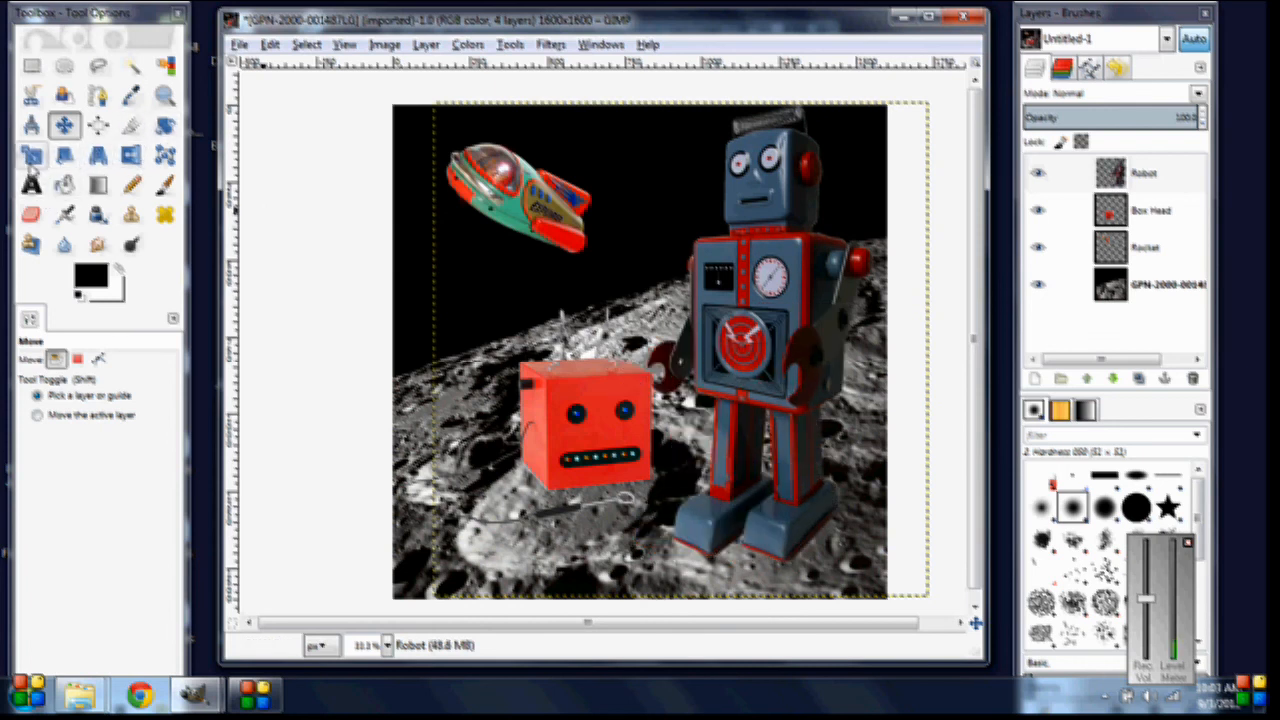
left_click(31, 162)
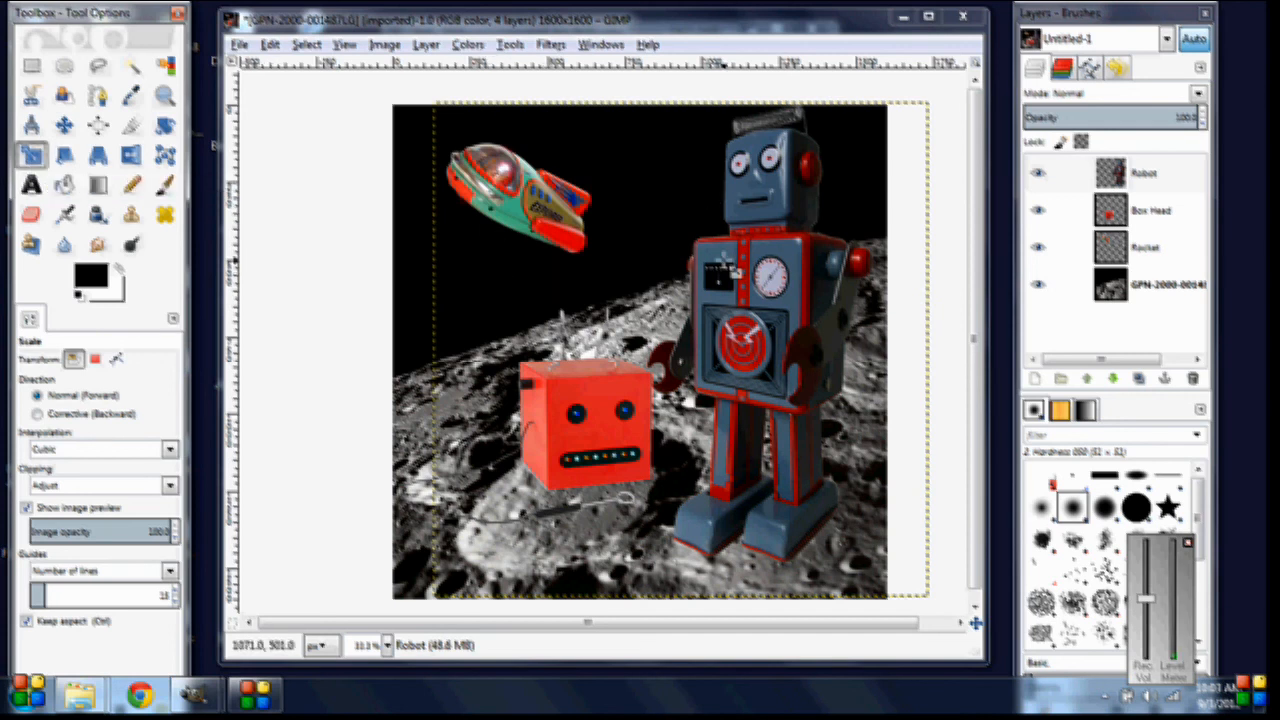
left_click(488, 234)
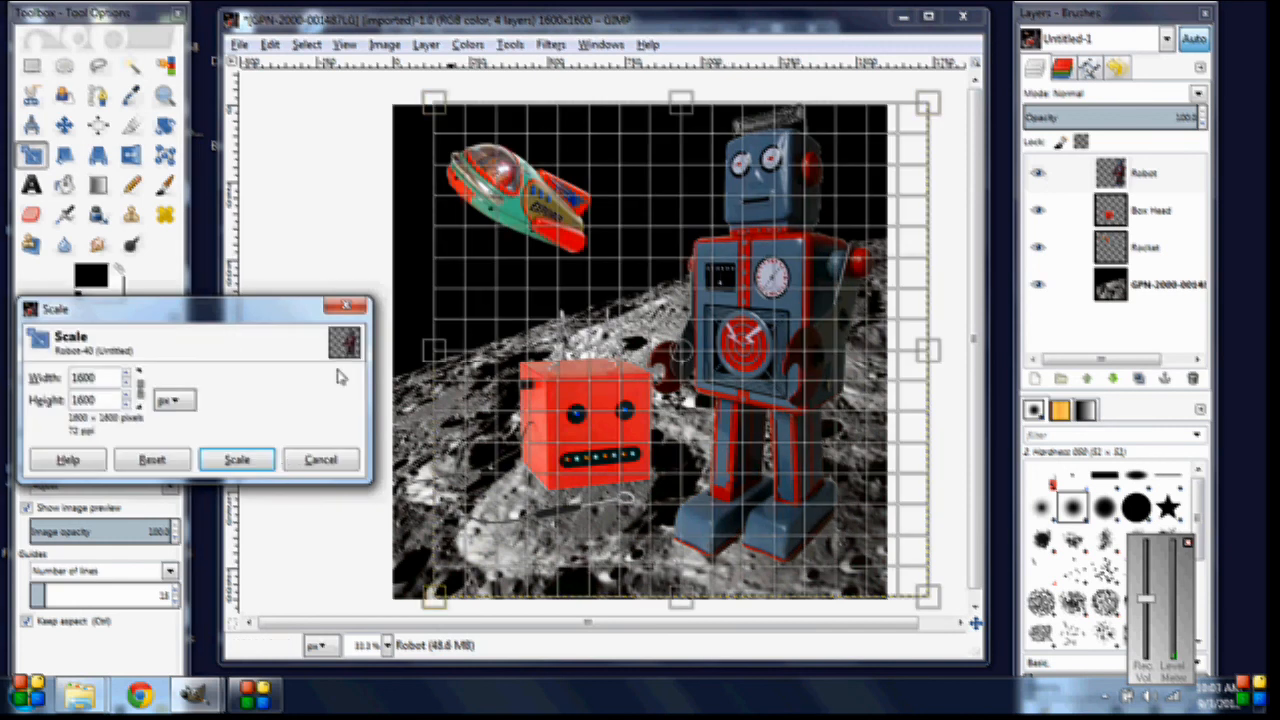
left_click_drag(436, 109, 549, 204)
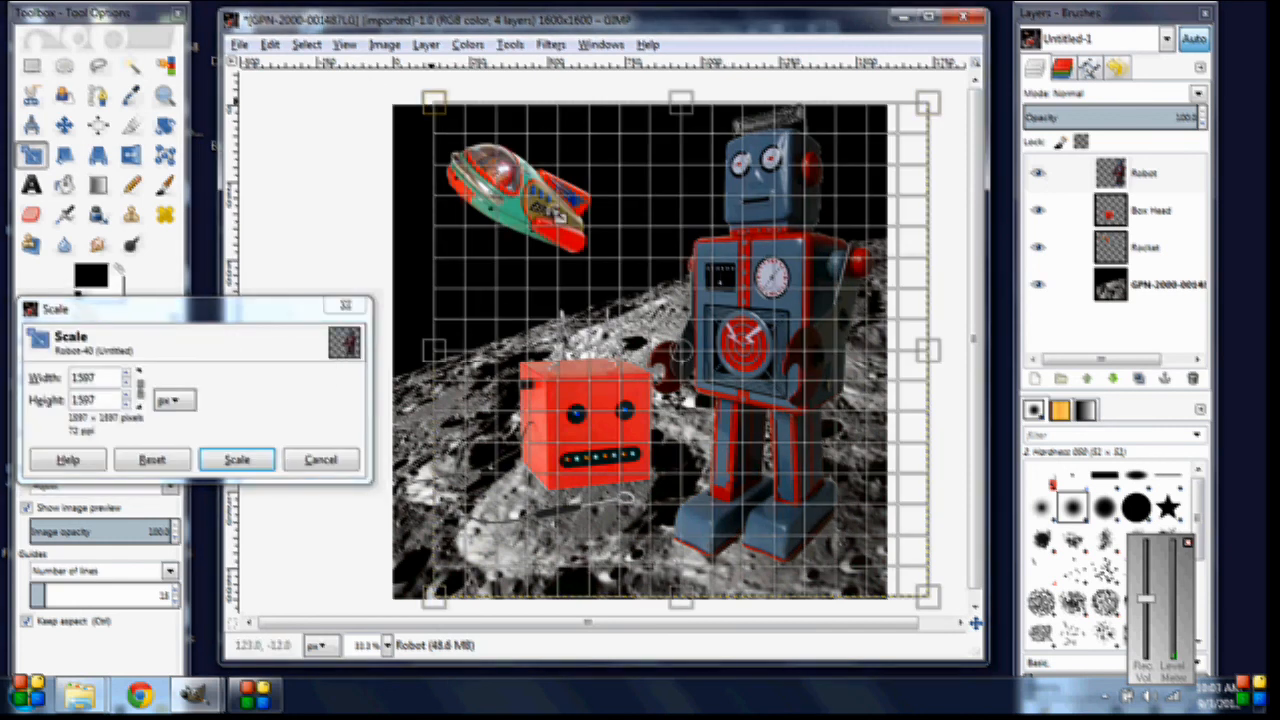
left_click(236, 460)
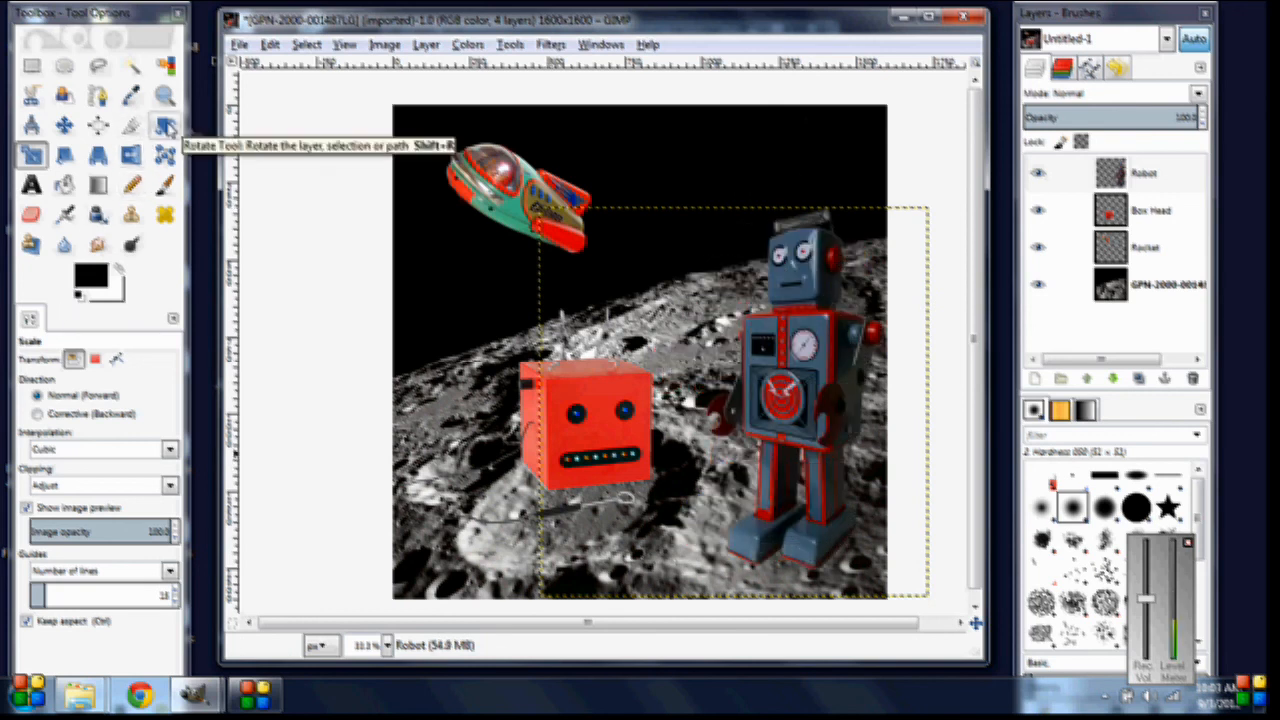
Rotate the Robot layer counterclockwise so the robot leans its head toward the rocket.
left_click(165, 125)
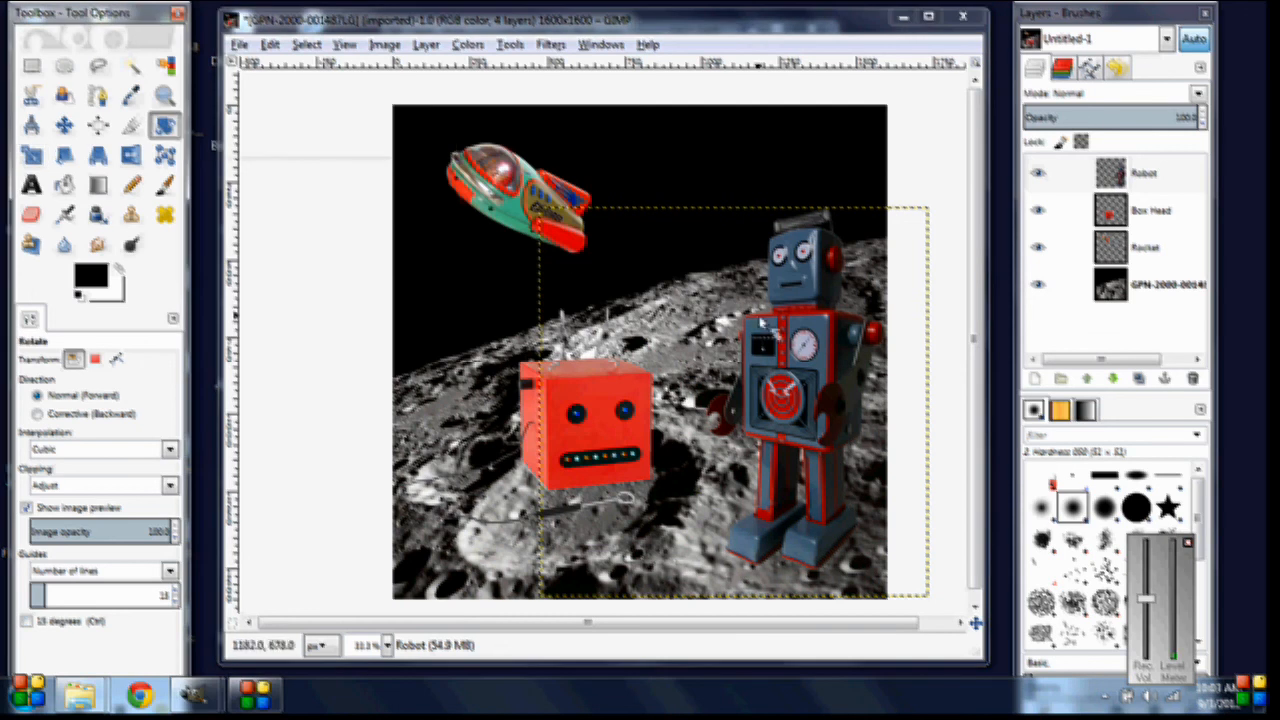
left_click(770, 335)
left_click_drag(735, 415, 790, 388)
left_click_drag(795, 229, 738, 271)
left_click(220, 523)
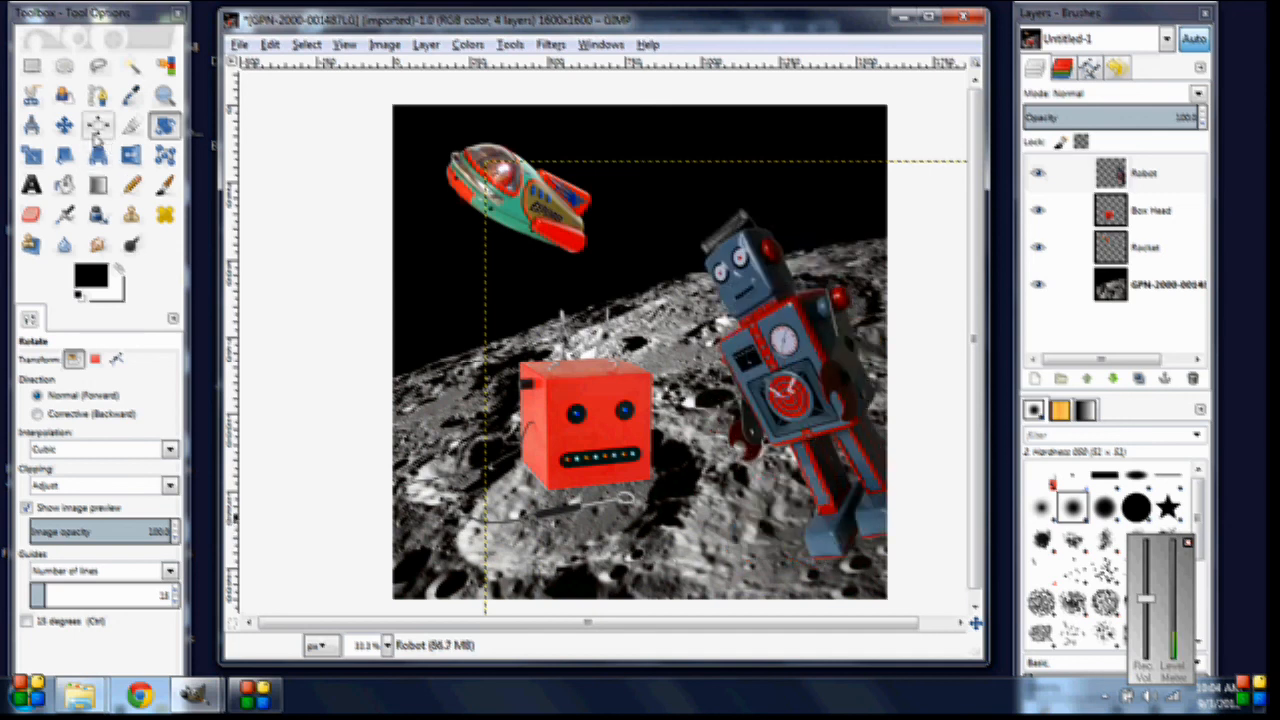
Move the tilted robot up and to the left, toward the rocket in the black sky.
left_click(64, 124)
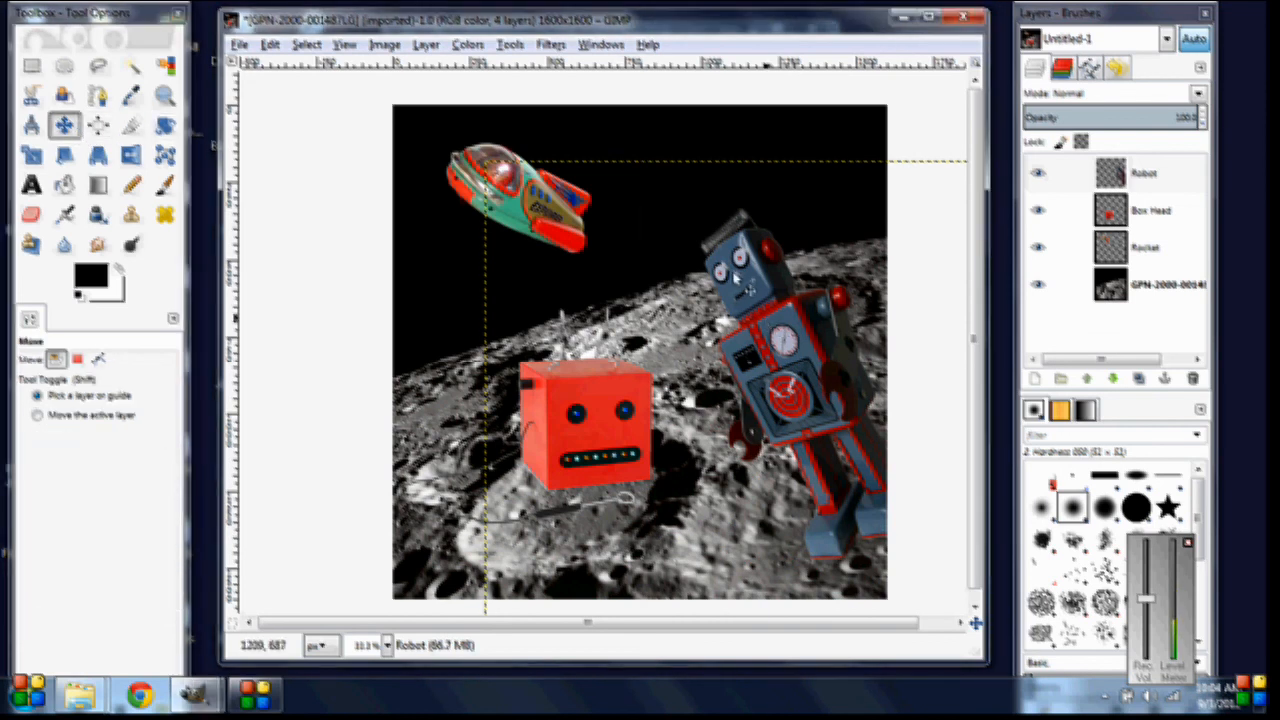
left_click(686, 255)
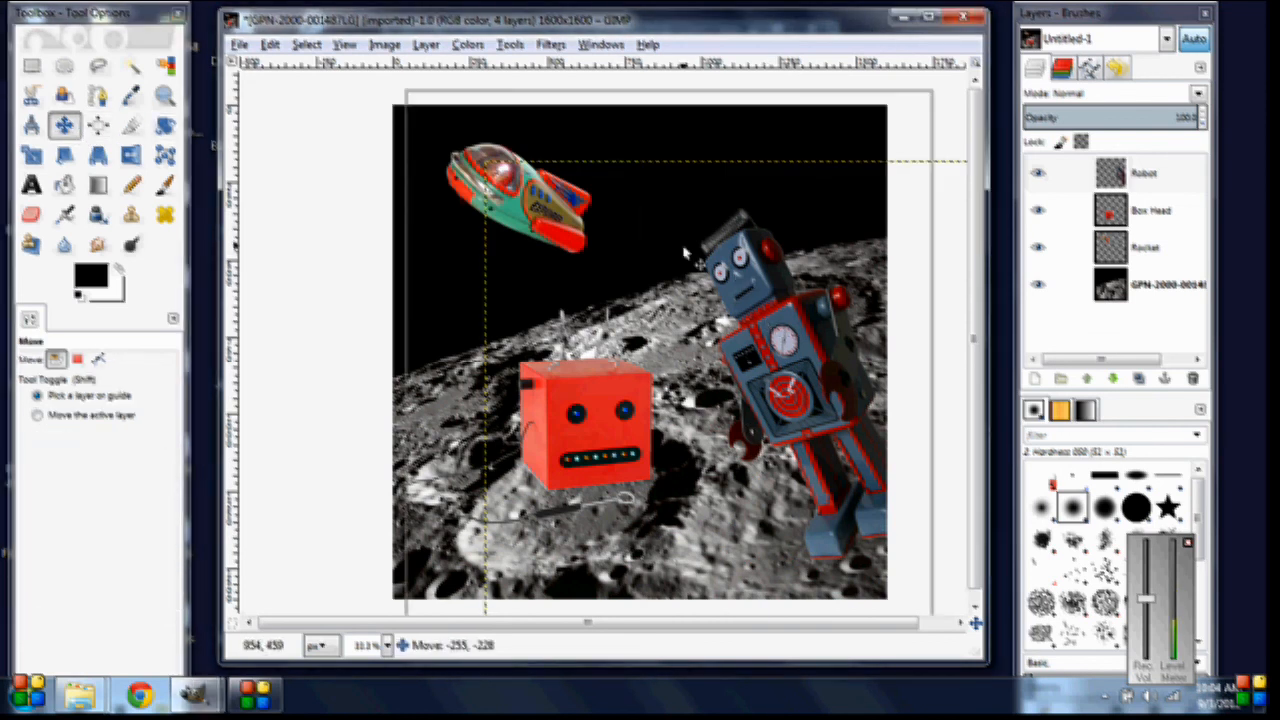